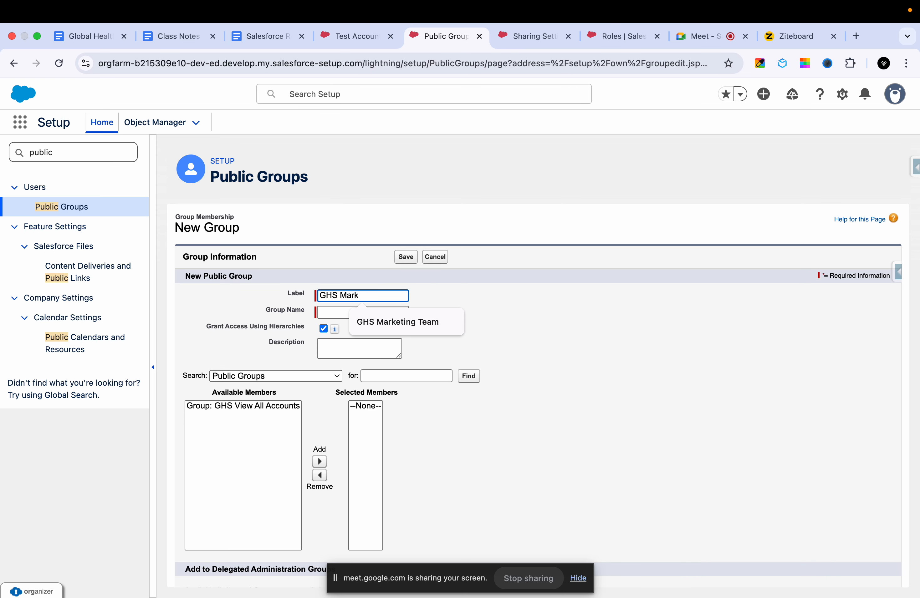
- Change the group label to 'GHS Global Markting Team' and let the group name auto-fill
text(ting )
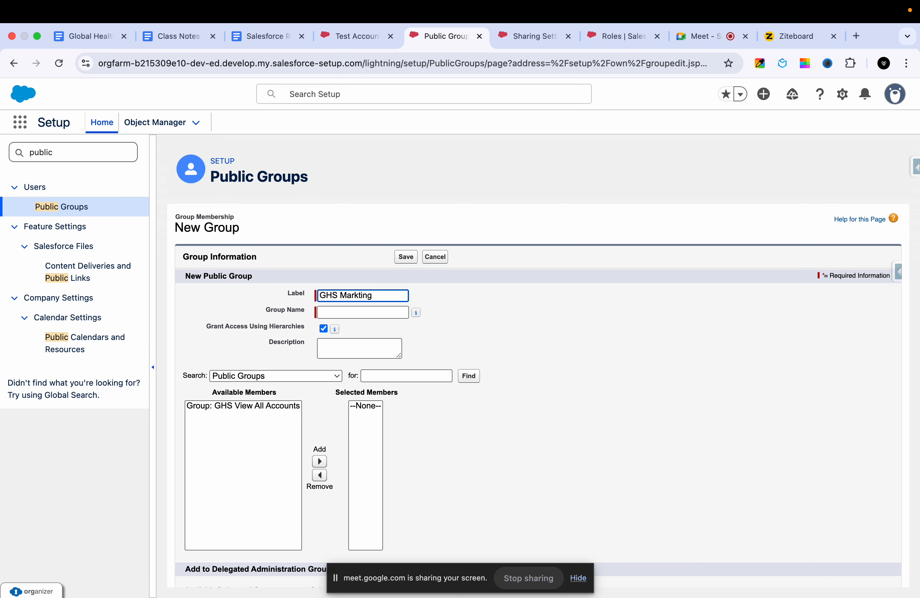
text(Team)
click(341, 297)
text(Global)
scroll(388, 296, right, 2)
scroll(363, 298, left, 2)
click(376, 314)
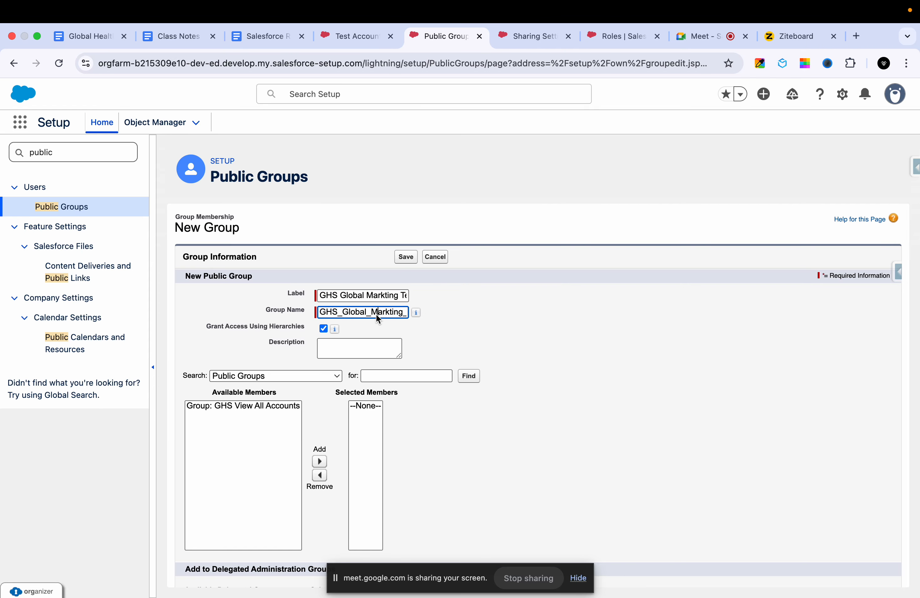
scroll(407, 329, down, 2)
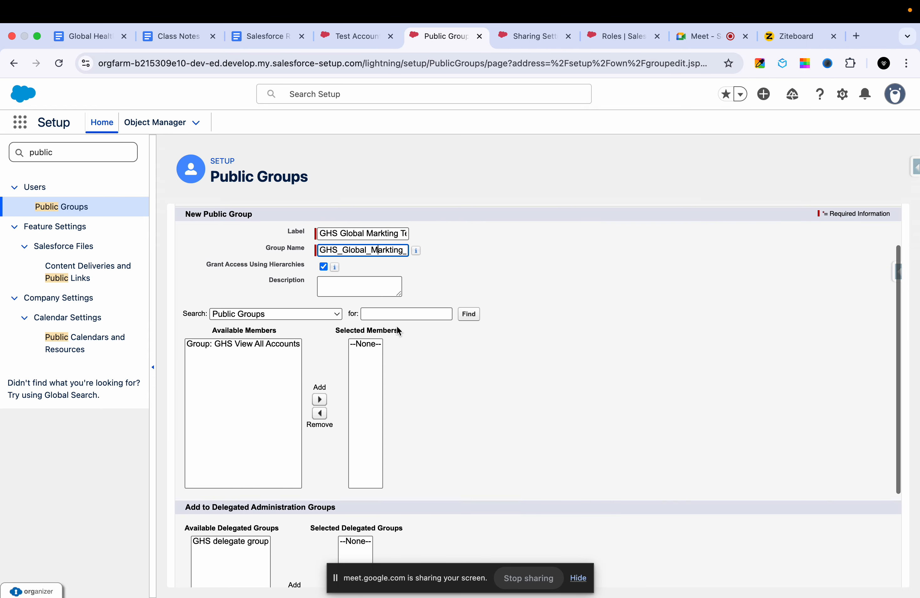
- List users as available members and add one user to the group
click(320, 317)
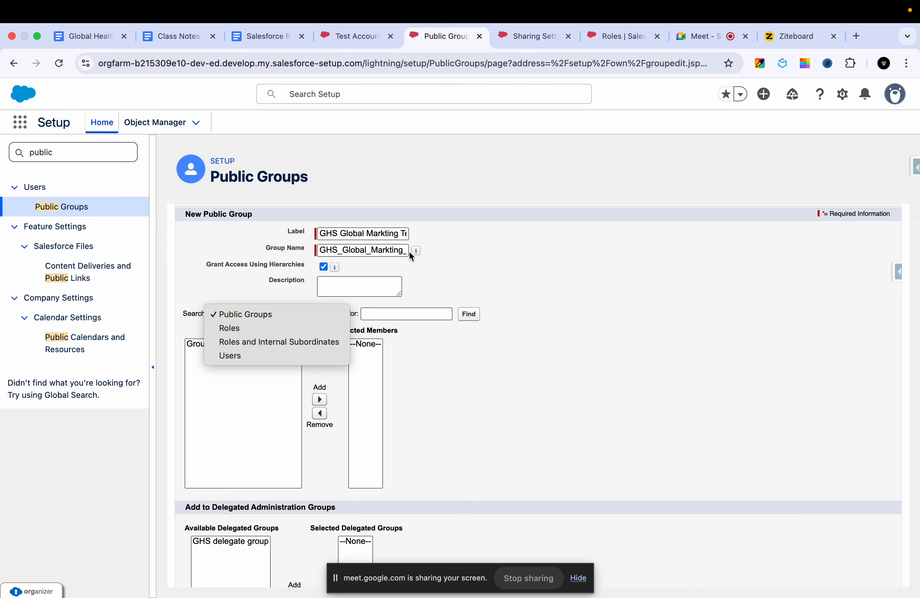
click(456, 255)
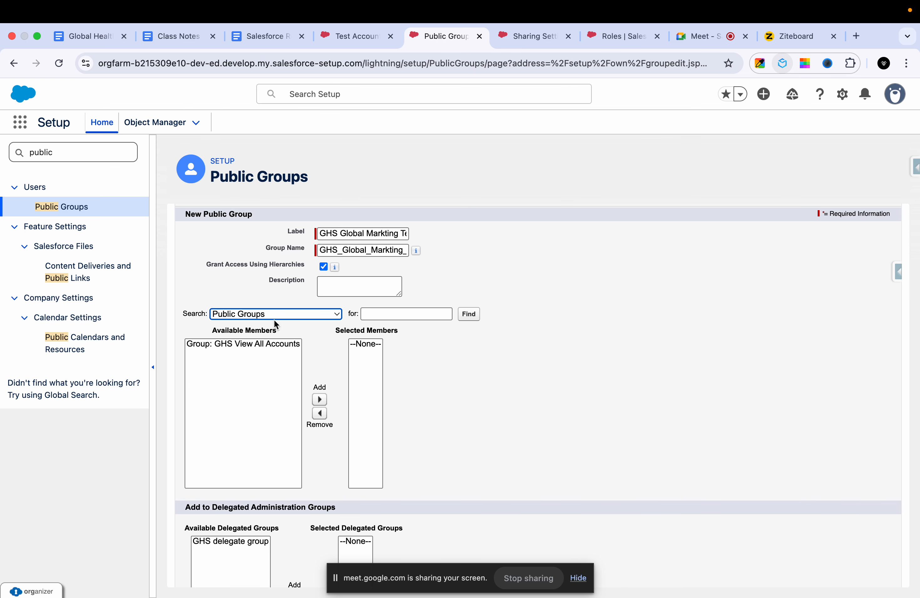
click(300, 316)
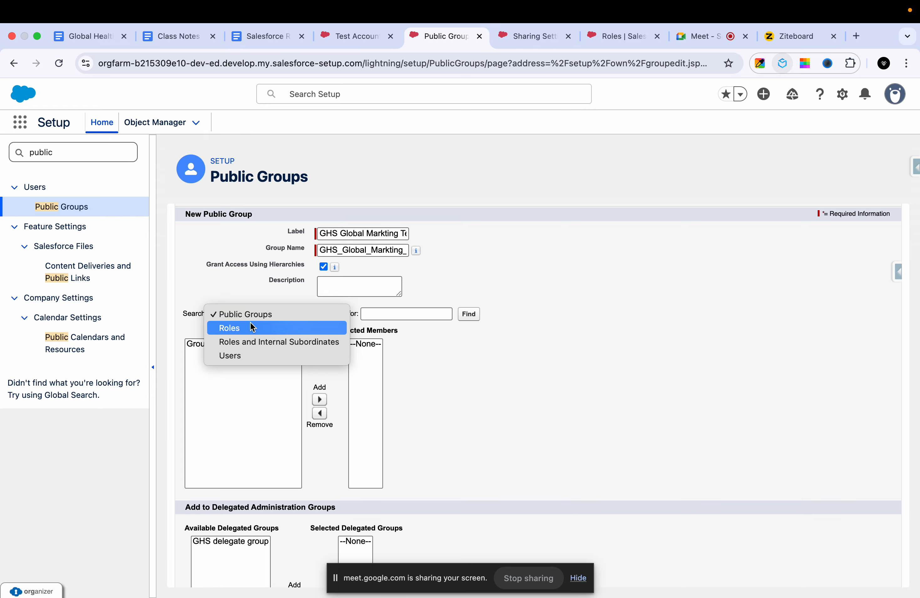
click(247, 355)
click(229, 376)
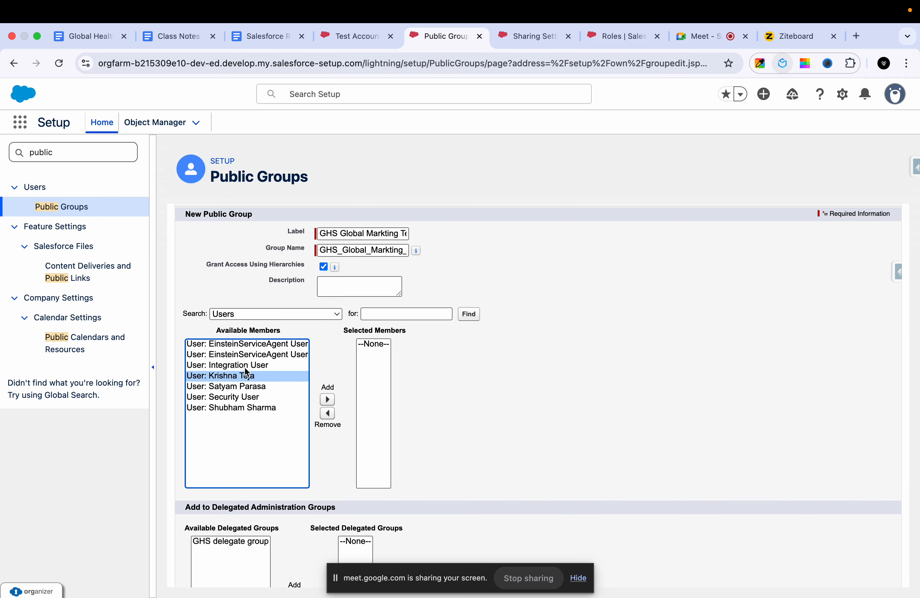
click(230, 408)
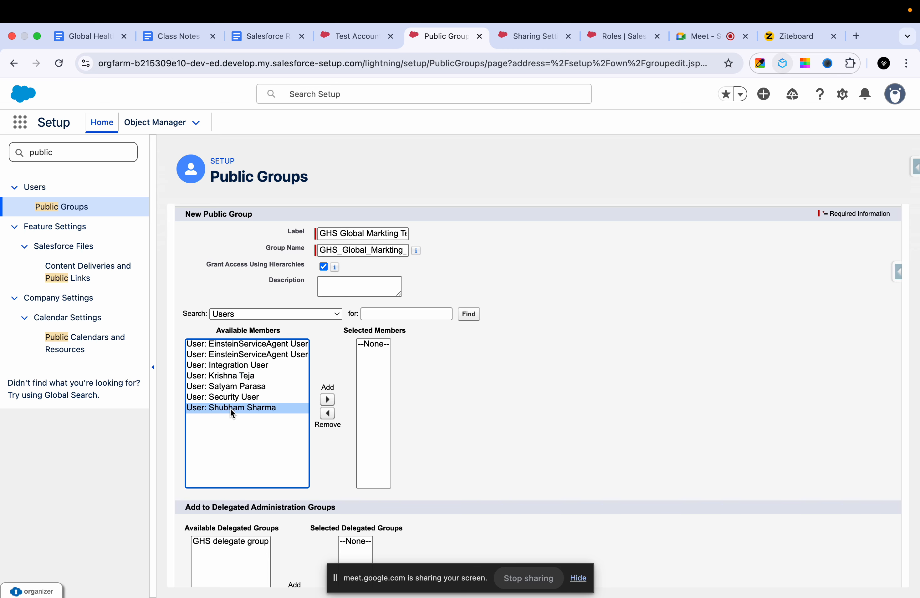
click(328, 400)
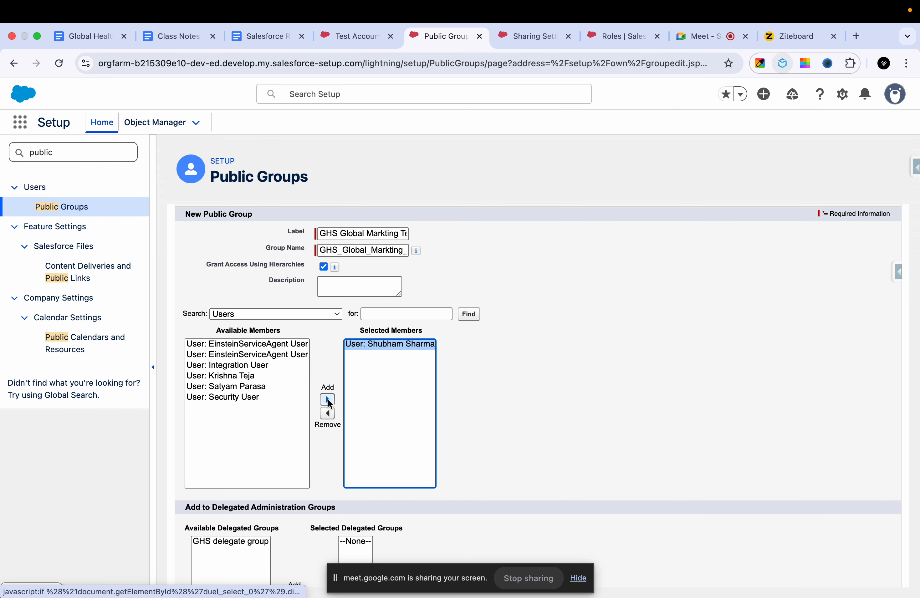
- Add Integration User to the group's selected members
click(251, 366)
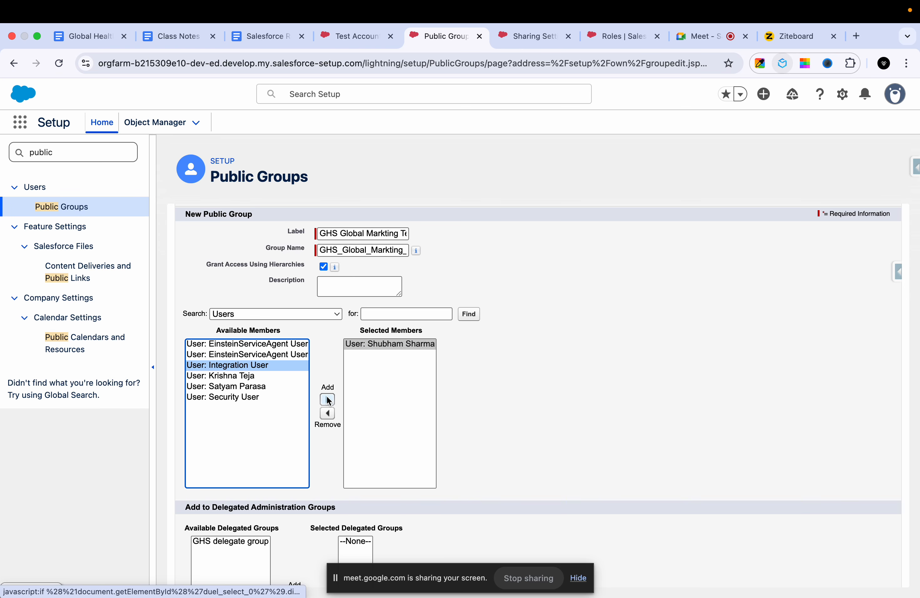
click(328, 400)
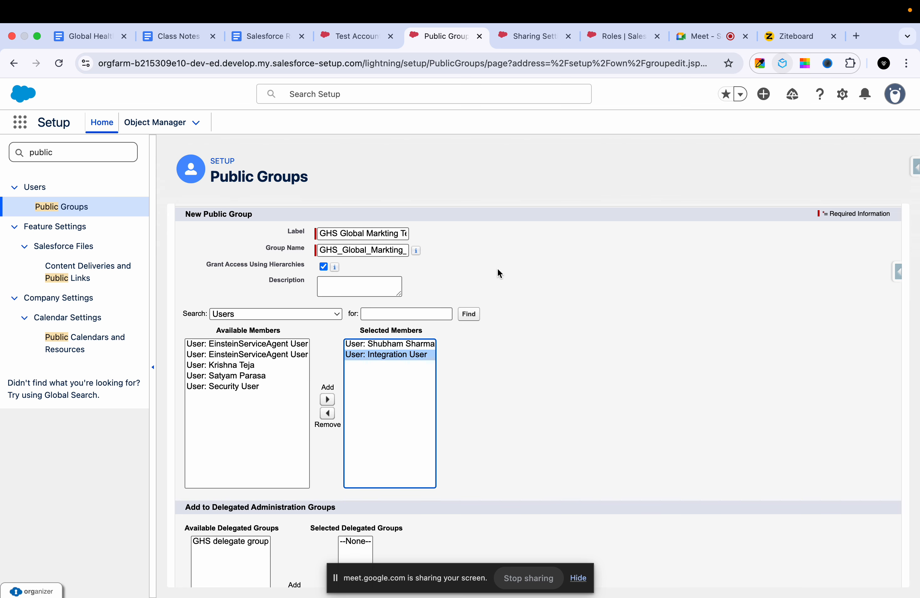
scroll(498, 272, up, 3)
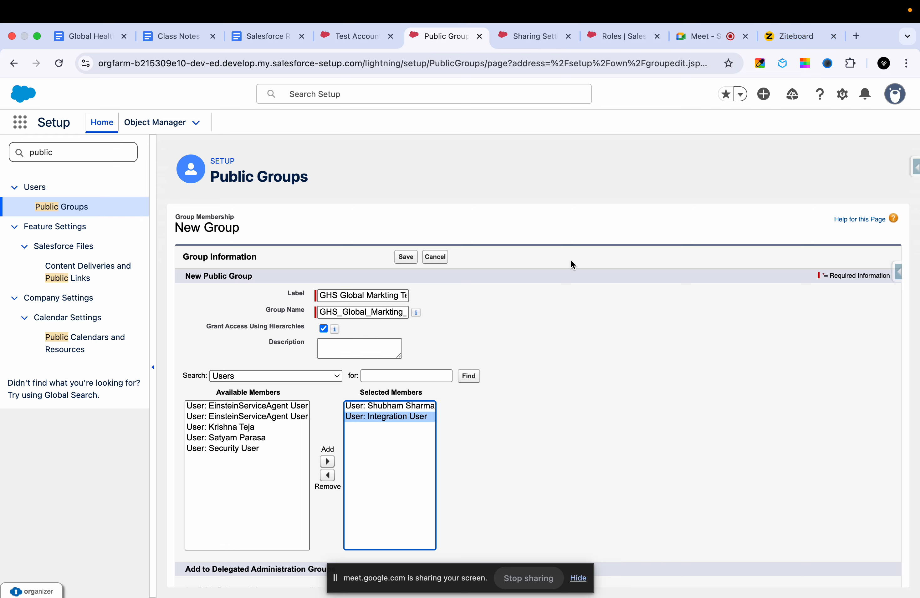
click(800, 33)
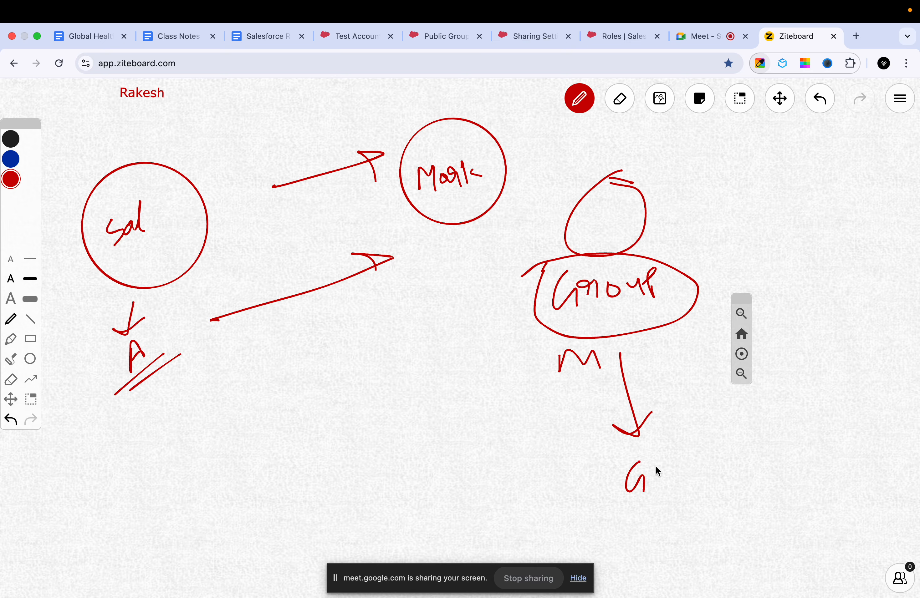
- Undo the stray pen strokes below the arrow on the whiteboard
key(super+z)
mouse_move(621, 487)
mouse_down()
mouse_move(649, 484)
mouse_move(670, 465)
mouse_move(683, 482)
mouse_up()
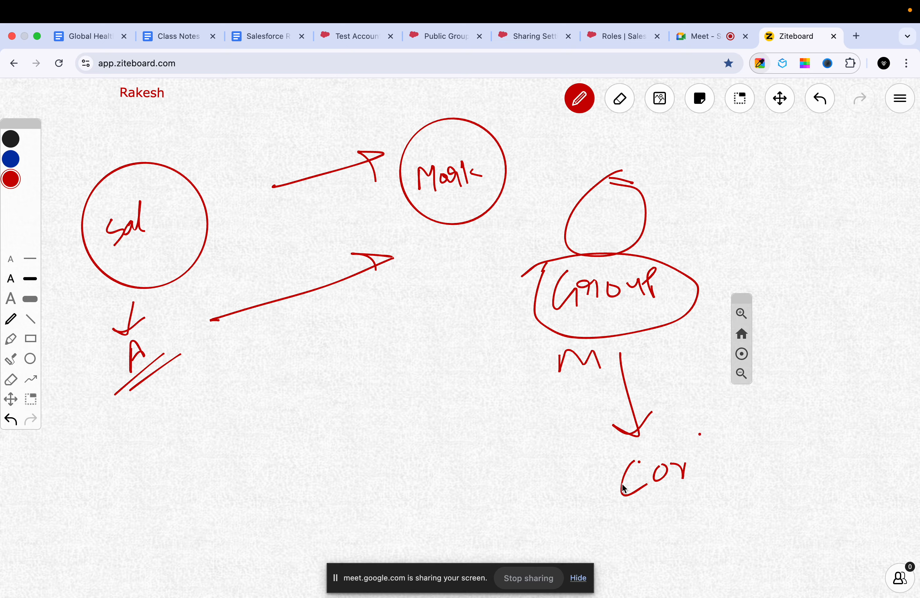
key(super+z)
key(super+z)
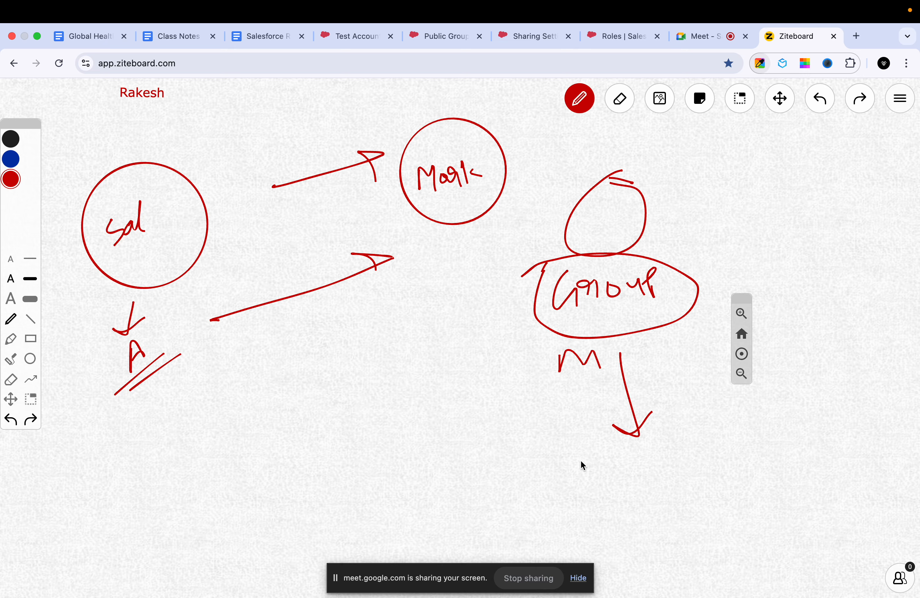
drag(581, 461, 580, 487)
key(super+z)
- Add the text label 'GHS India Maketing team' below the arrow
click(576, 470)
text(GHS Indian)
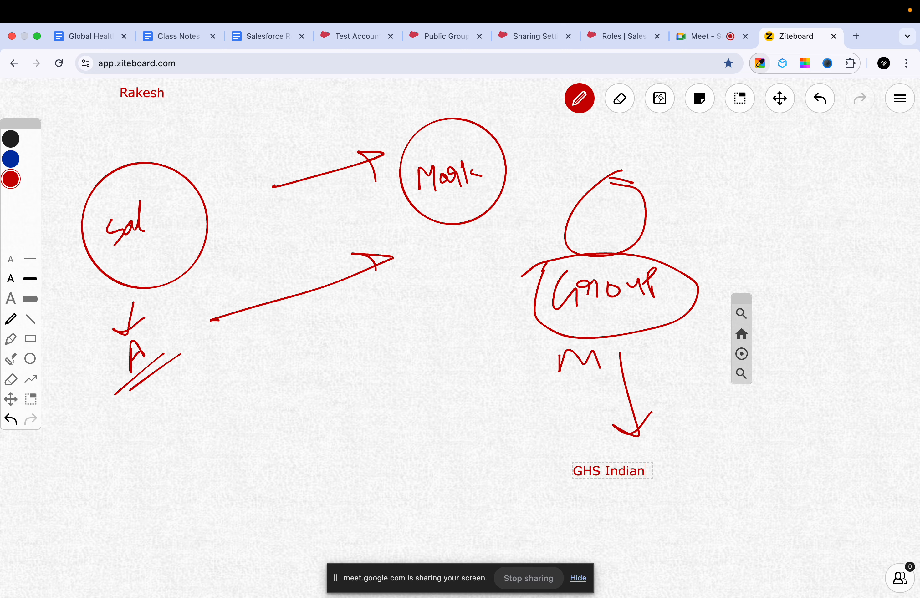
key(BackSpace)
text(Market)
key(BackSpace)
key(BackSpace)
key(BackSpace)
key(BackSpace)
text(keting team)
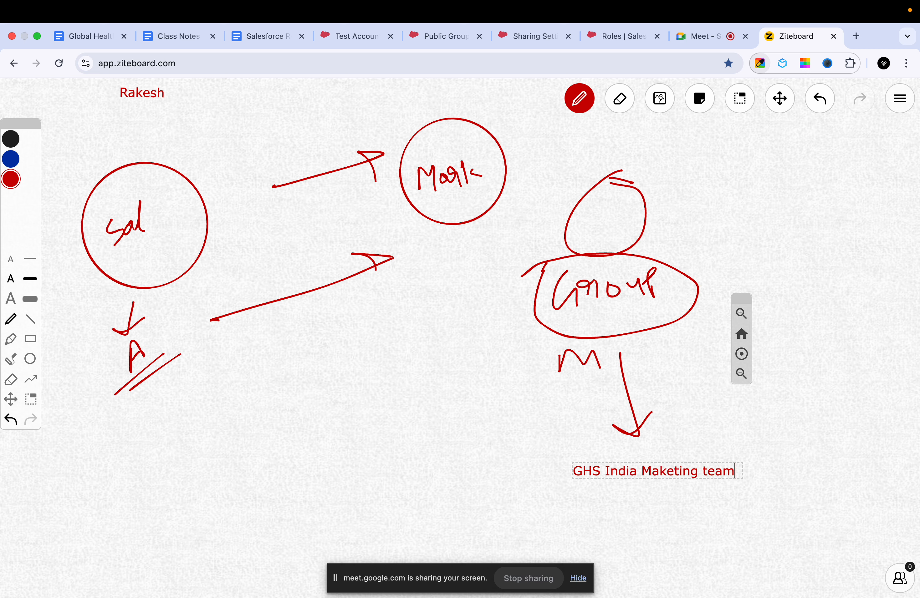
click(617, 507)
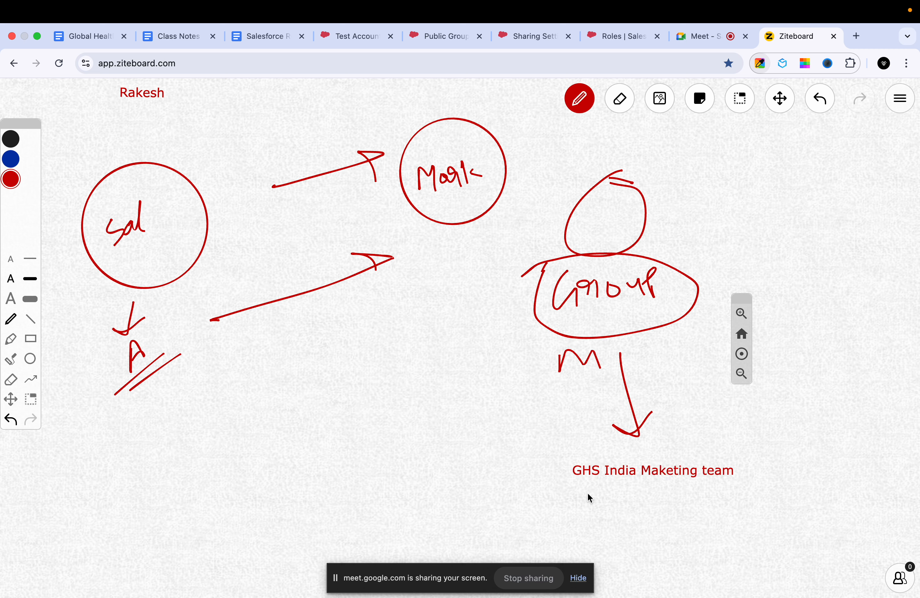
- Add the text label 'GHS US Marketing Team'
text(tt)
key(BackSpace)
key(BackSpace)
text(GHS US Marketing )
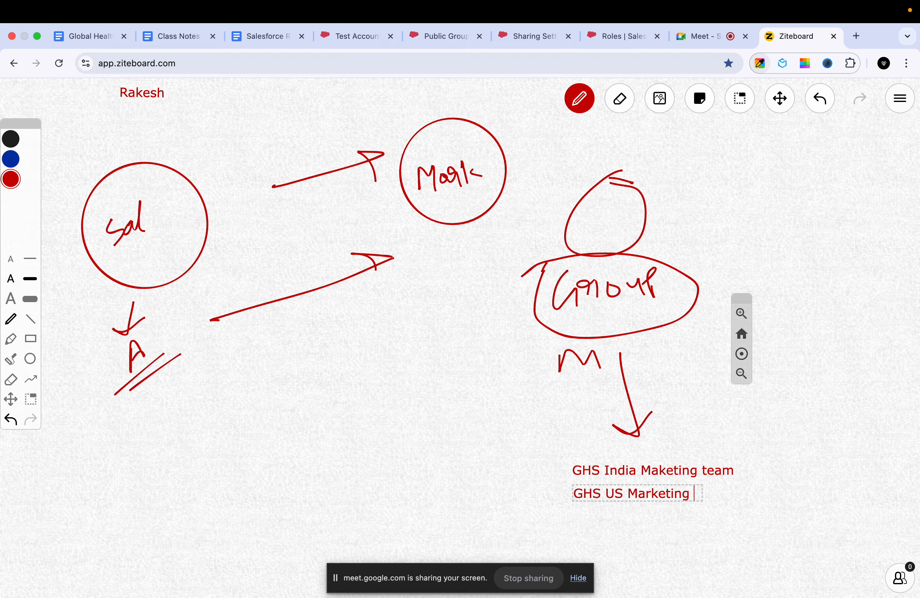
text(Team)
key(Return)
key(BackSpace)
click(782, 454)
- Draw an arrow up from the India team label and write the numbers 10 and 20
drag(743, 465, 793, 410)
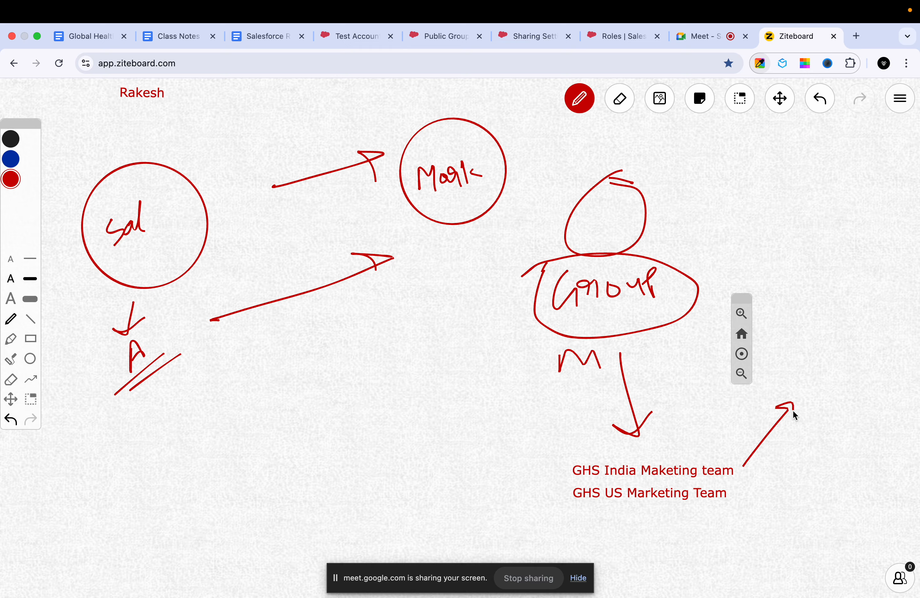
mouse_move(819, 372)
mouse_down()
mouse_move(831, 372)
mouse_move(818, 370)
mouse_up()
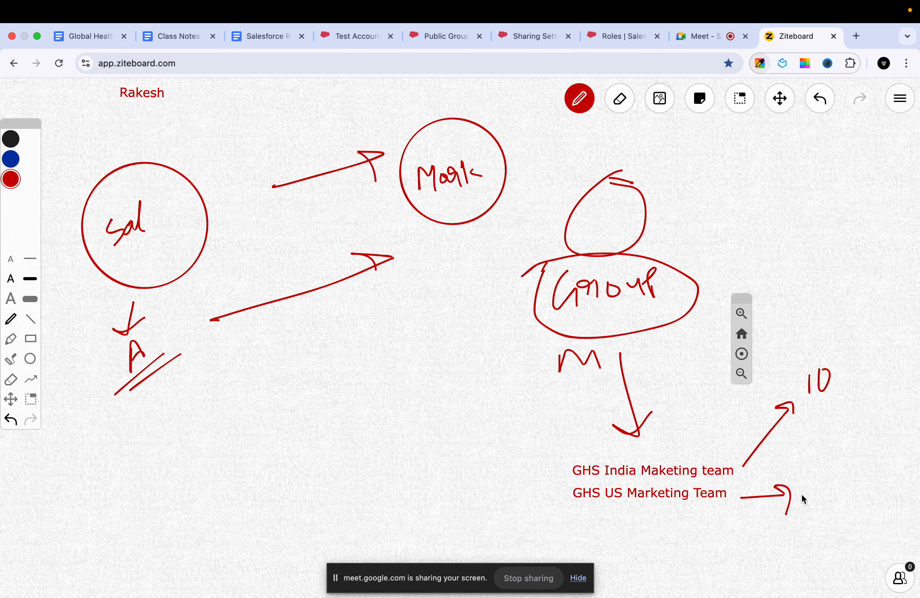
drag(834, 492, 835, 494)
- Switch between the Roles page, the whiteboard and the New Group form
click(598, 30)
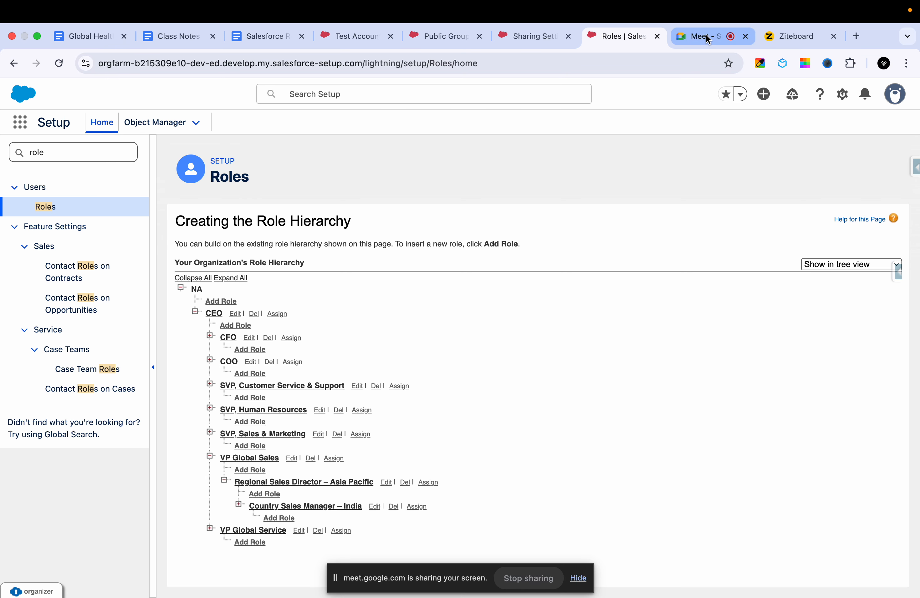
click(775, 29)
click(636, 30)
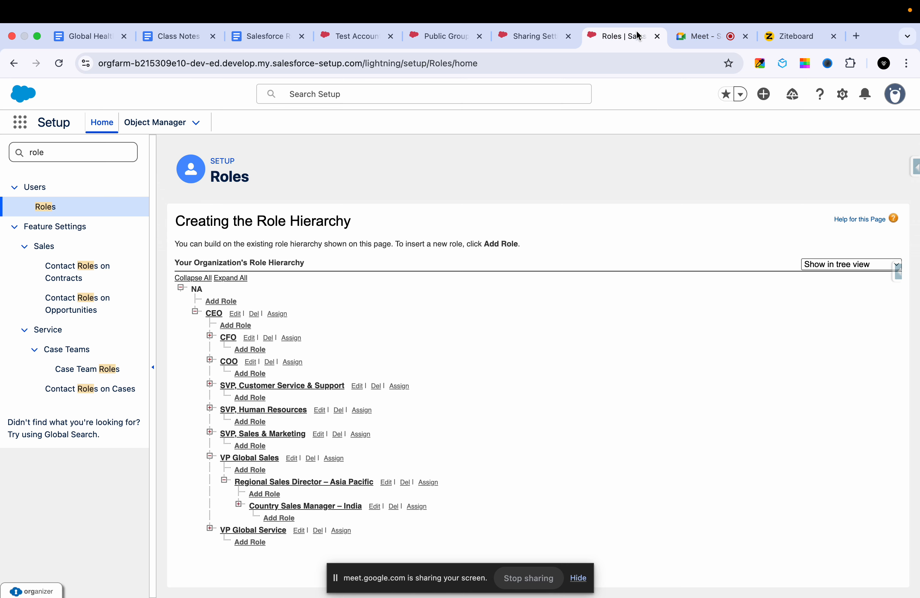
click(442, 38)
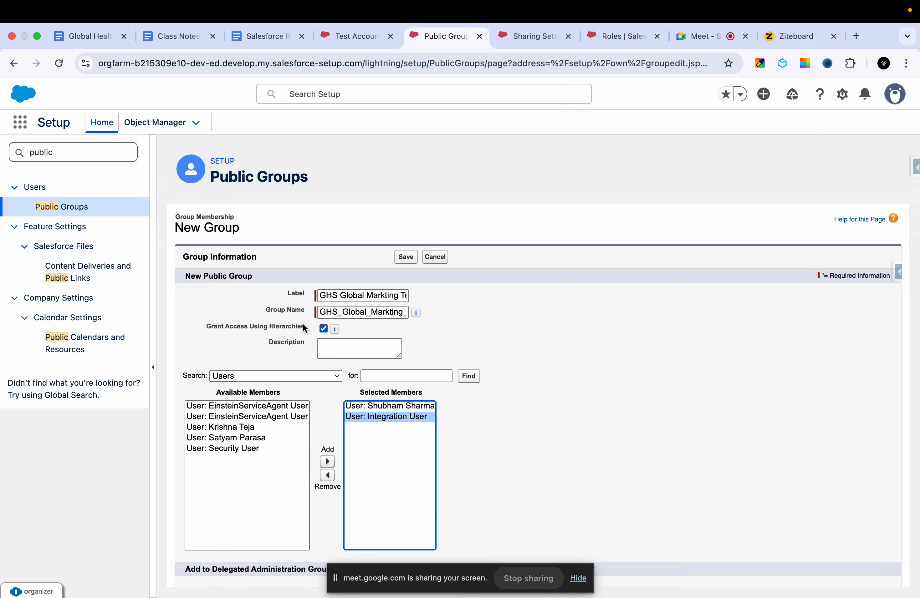
click(780, 43)
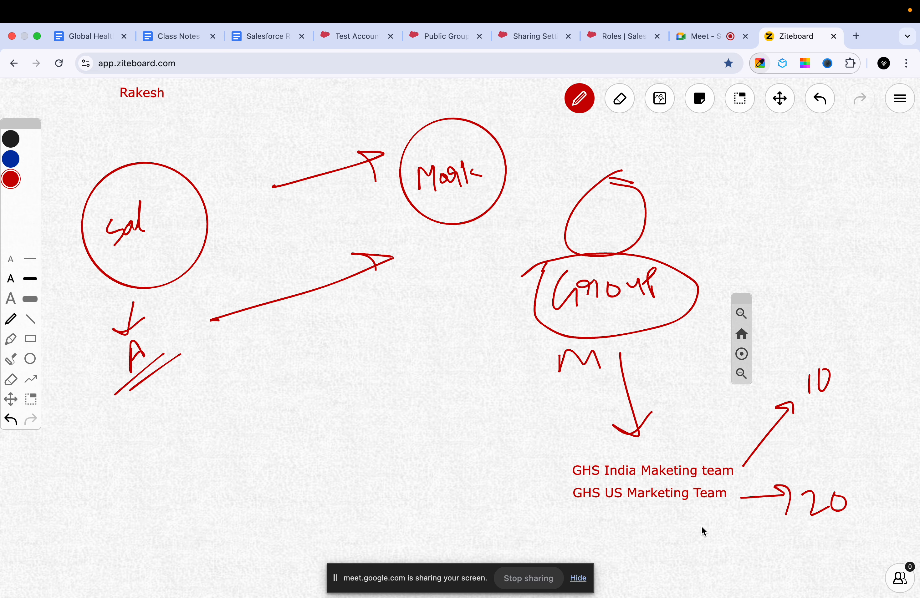
- Write 100 on the whiteboard and circle it
mouse_move(823, 252)
mouse_down()
mouse_move(815, 288)
mouse_move(832, 253)
mouse_move(847, 261)
mouse_move(847, 252)
mouse_up()
mouse_move(793, 238)
mouse_down()
mouse_move(792, 318)
mouse_move(803, 239)
mouse_up()
click(547, 42)
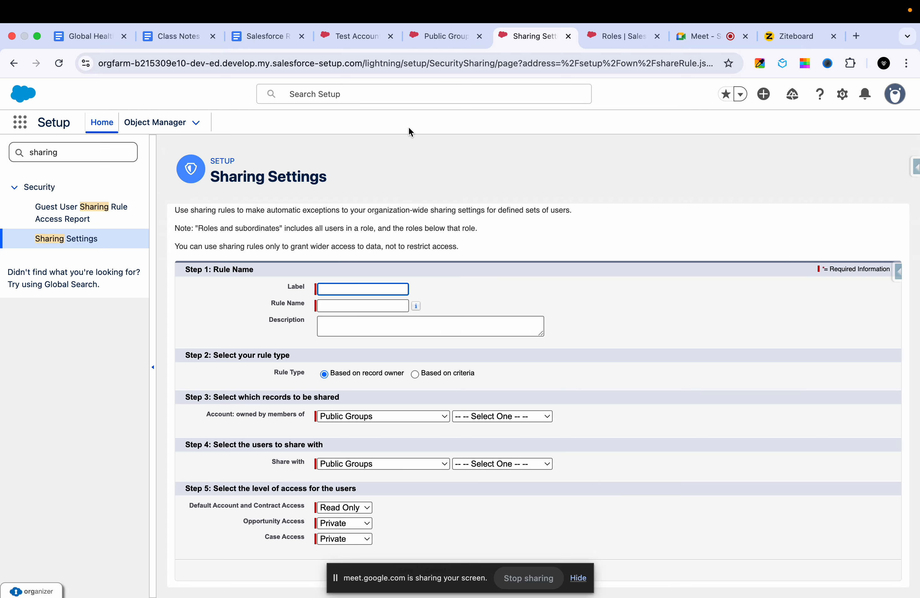
click(426, 37)
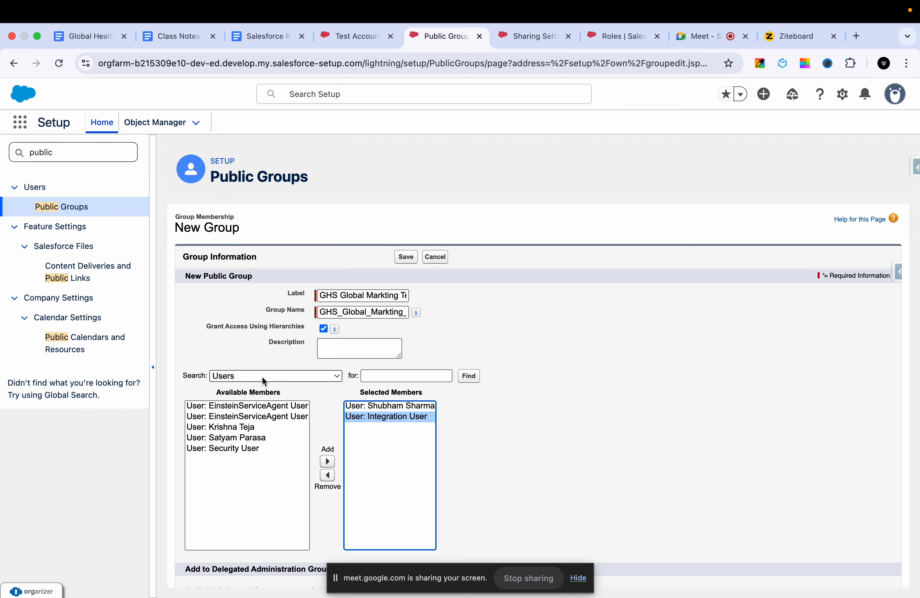
- Set the member search to Public Groups and add GHS View All Accounts to the selected members
click(230, 419)
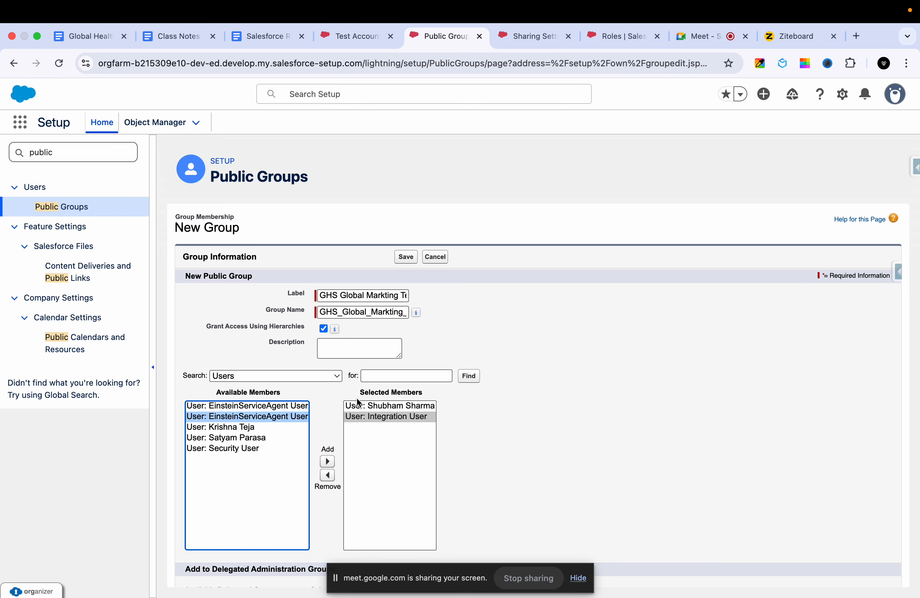
click(299, 375)
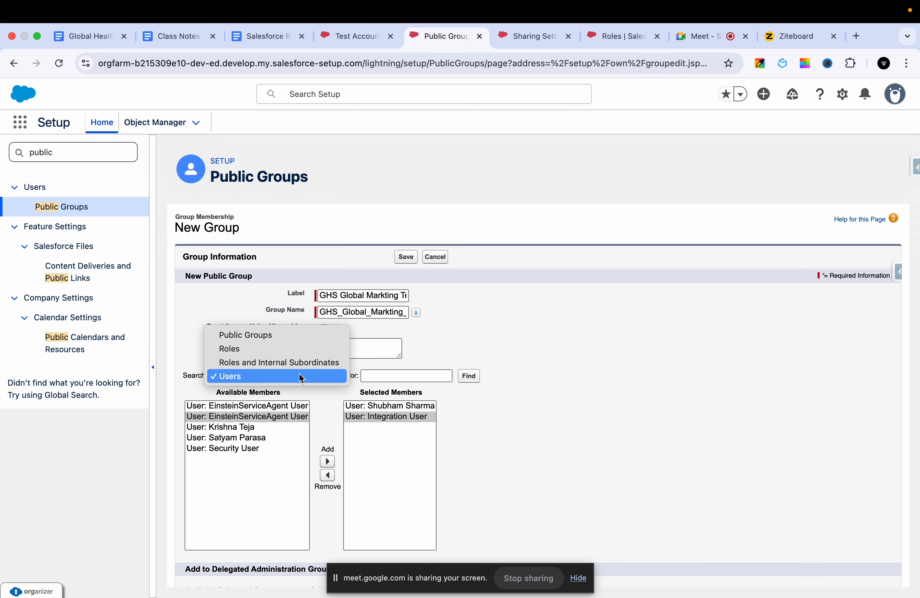
key(Escape)
click(267, 339)
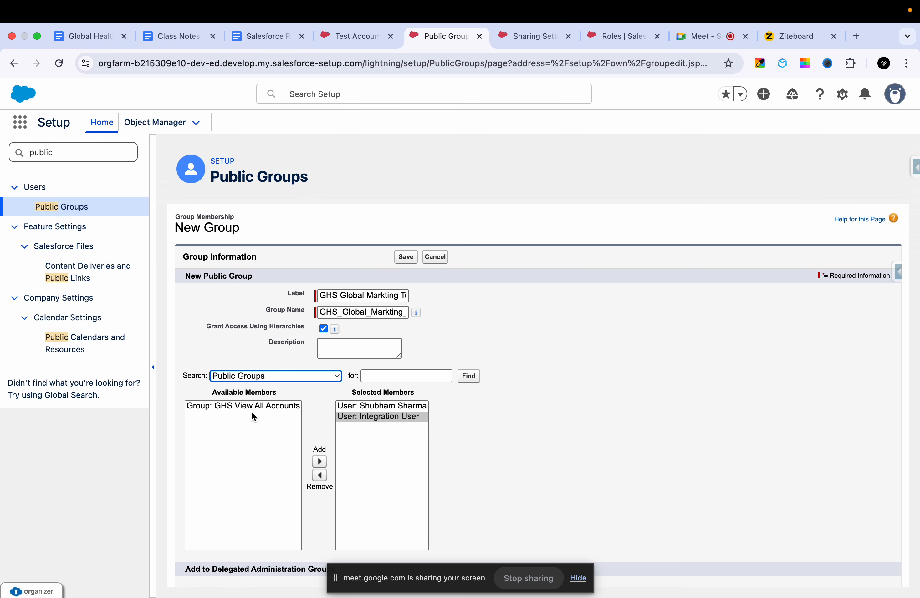
click(803, 26)
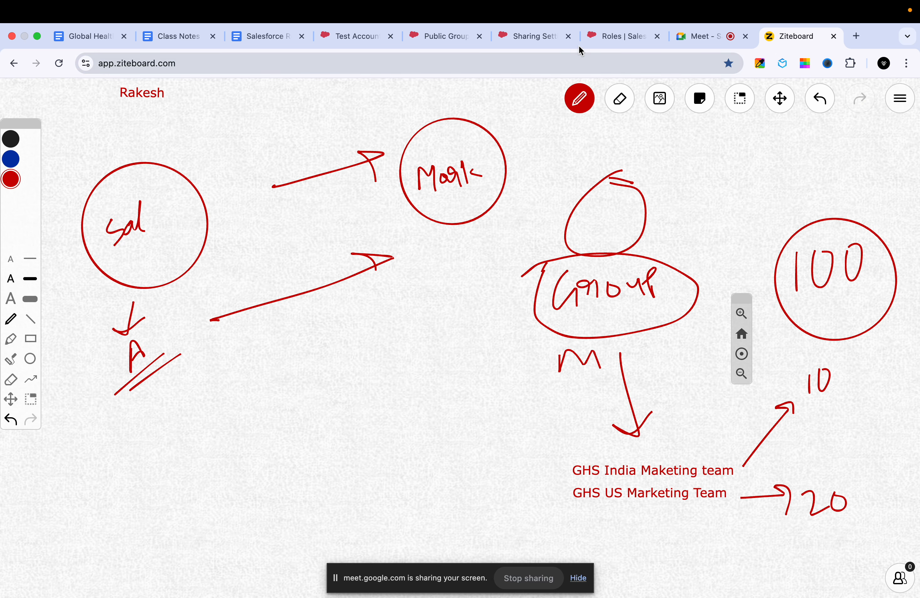
click(446, 40)
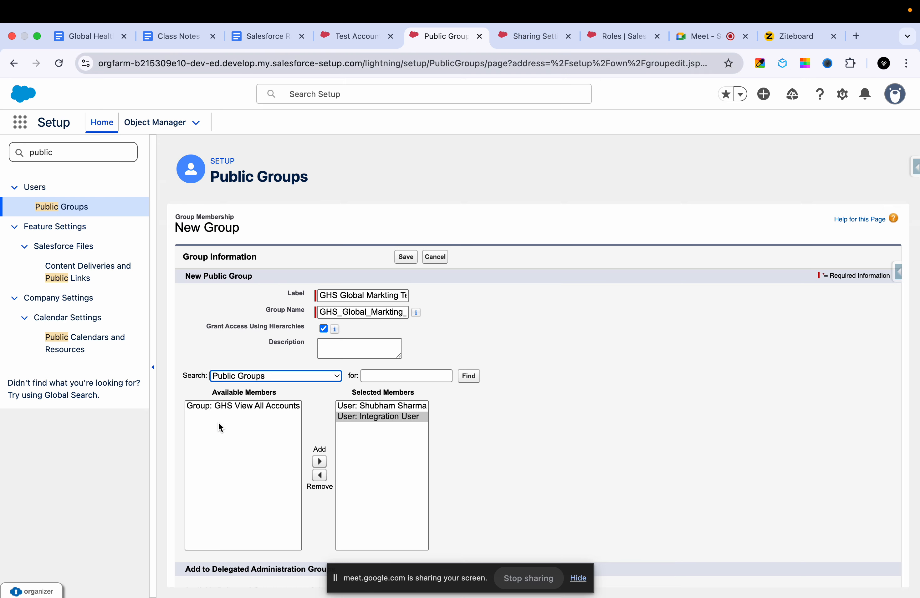
click(254, 406)
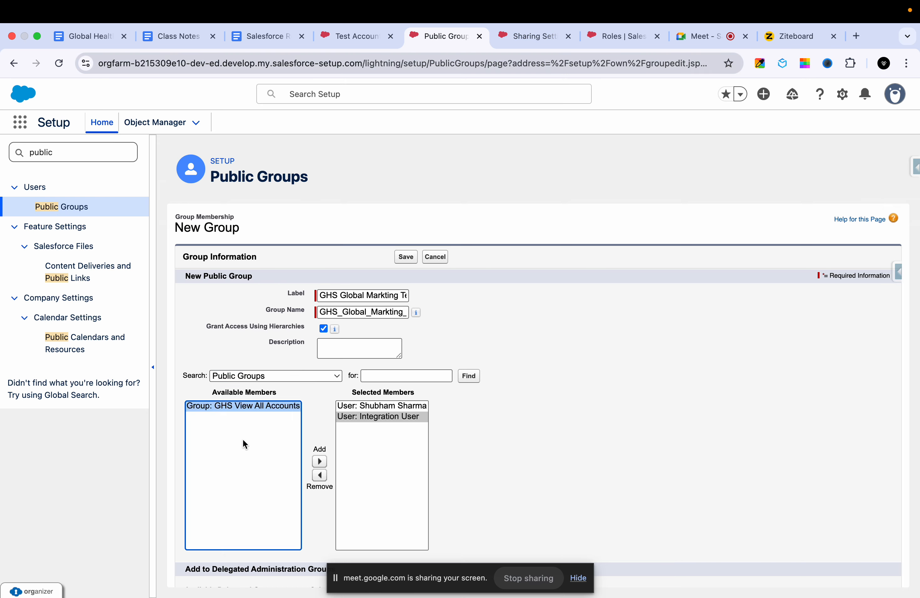
click(319, 461)
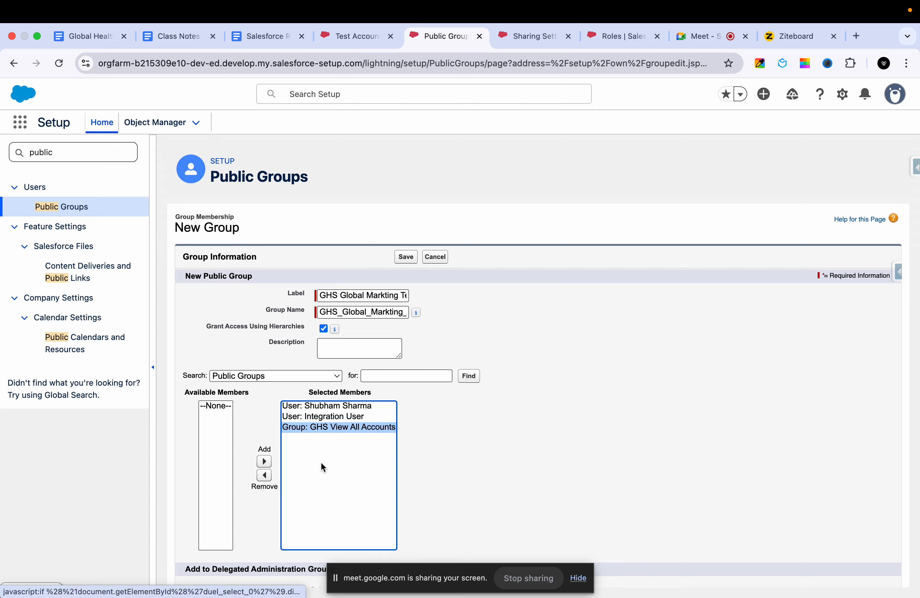
- Draw an arrow on the whiteboard from the circled 100 to Group
click(795, 37)
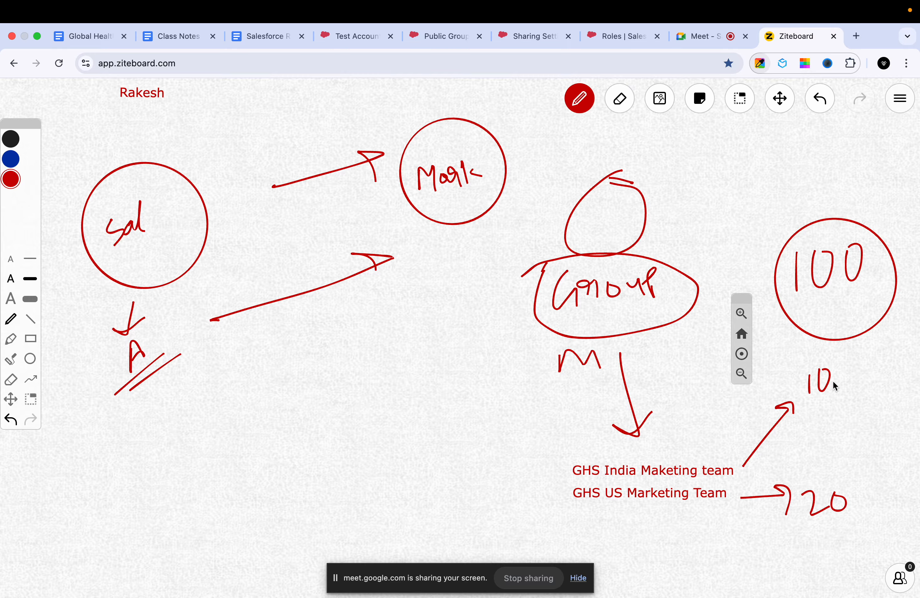
mouse_move(789, 233)
mouse_down()
mouse_move(683, 265)
mouse_move(696, 266)
mouse_up()
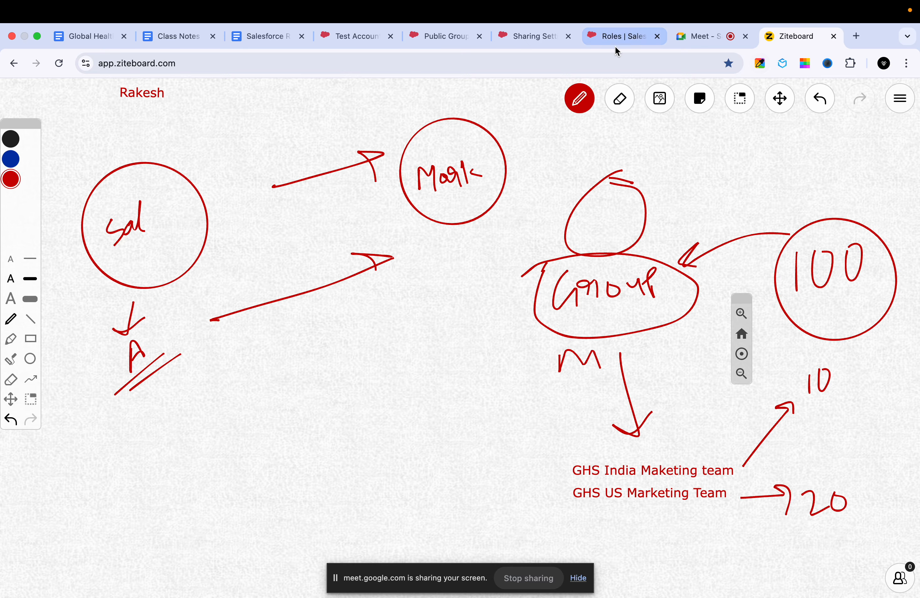
click(445, 35)
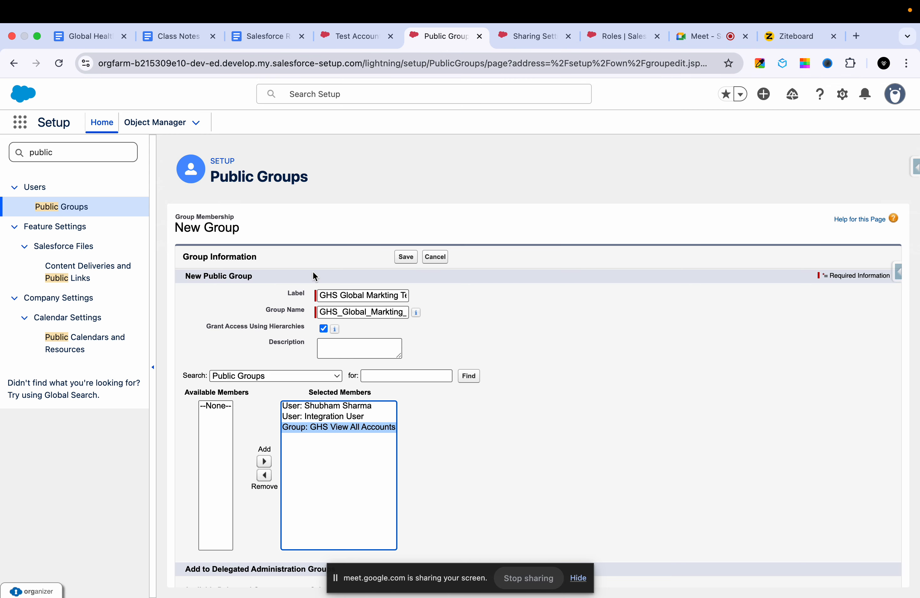
click(266, 377)
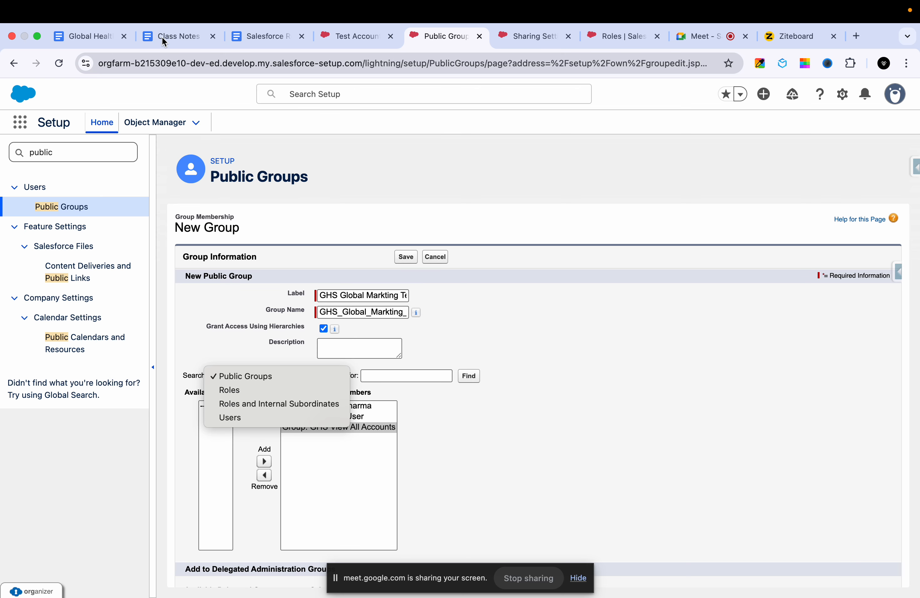
click(276, 33)
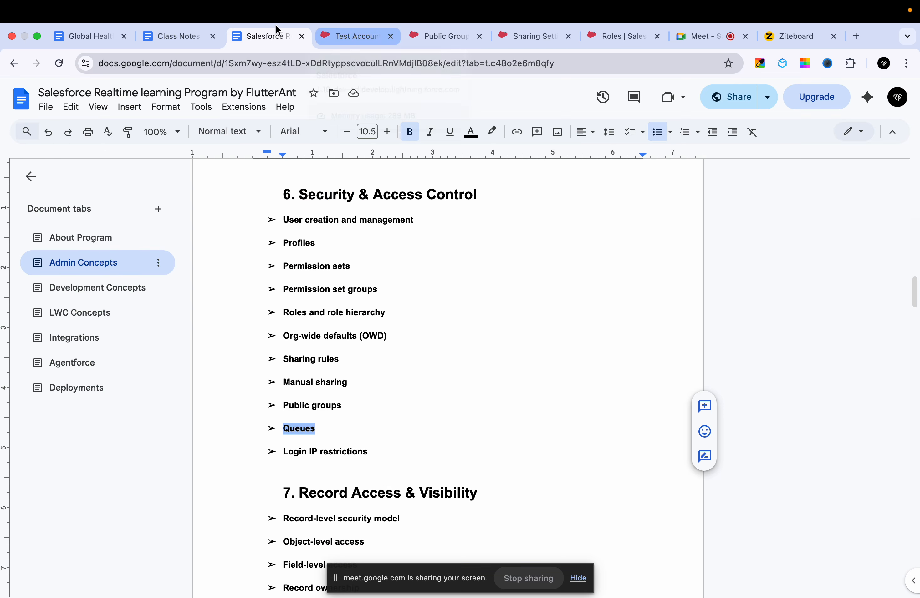
- Highlight the VP Global Marketing line in the Global Healthcare Solutions Inc document
click(177, 36)
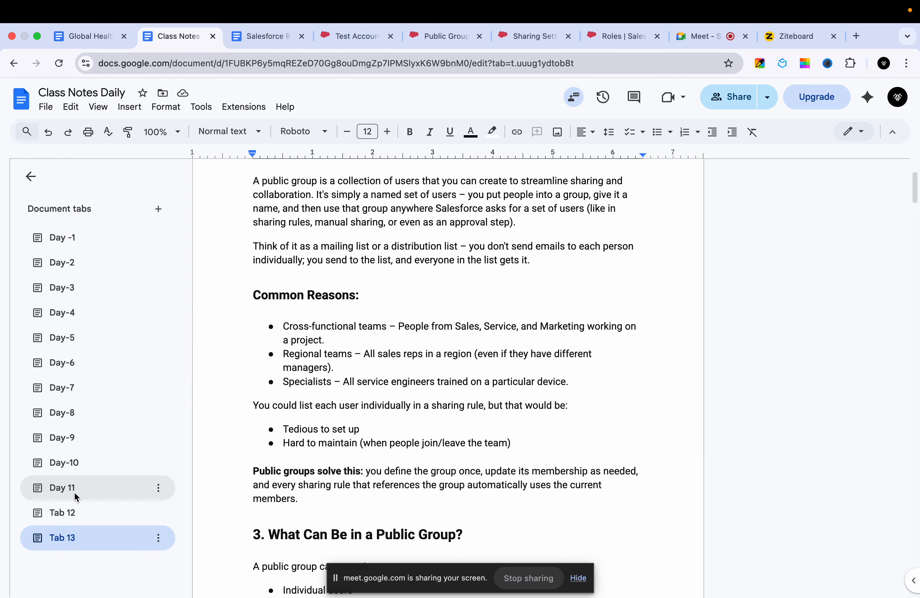
click(83, 36)
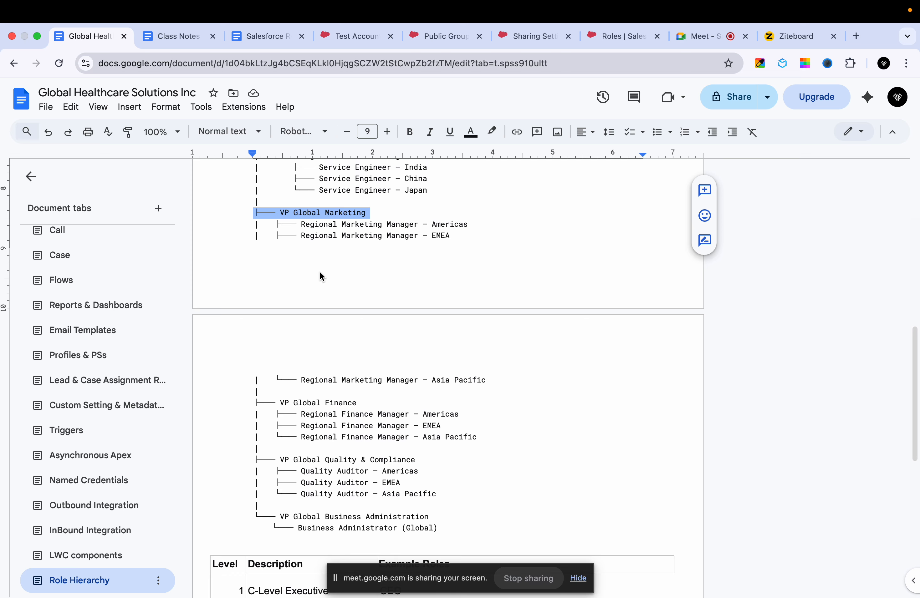
scroll(319, 271, up, 1)
scroll(322, 267, down, 1)
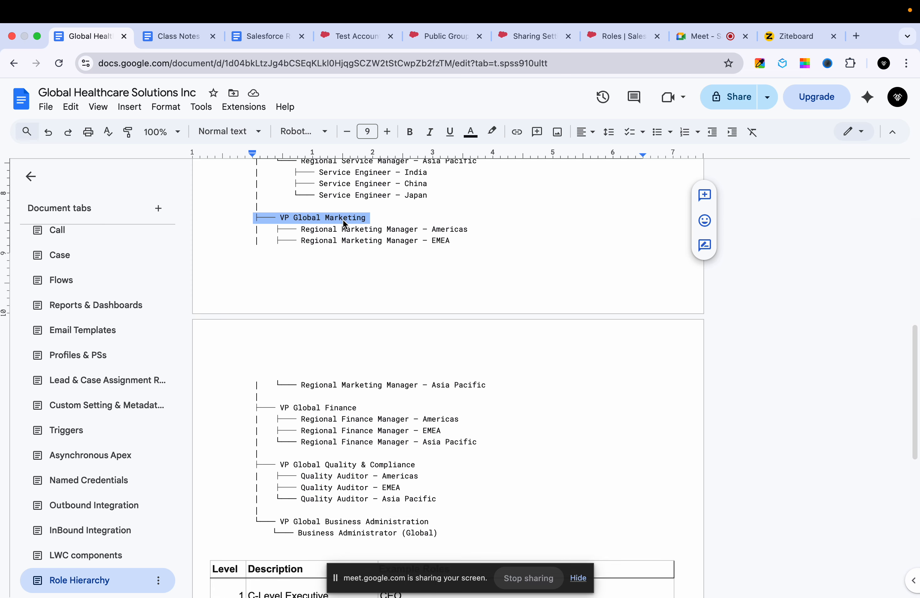
double_click(308, 219)
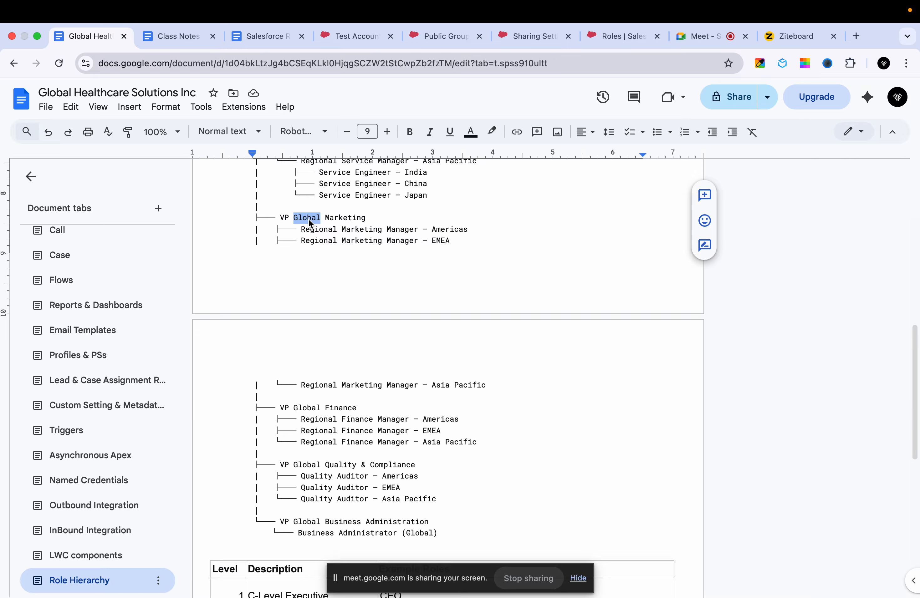
double_click(328, 219)
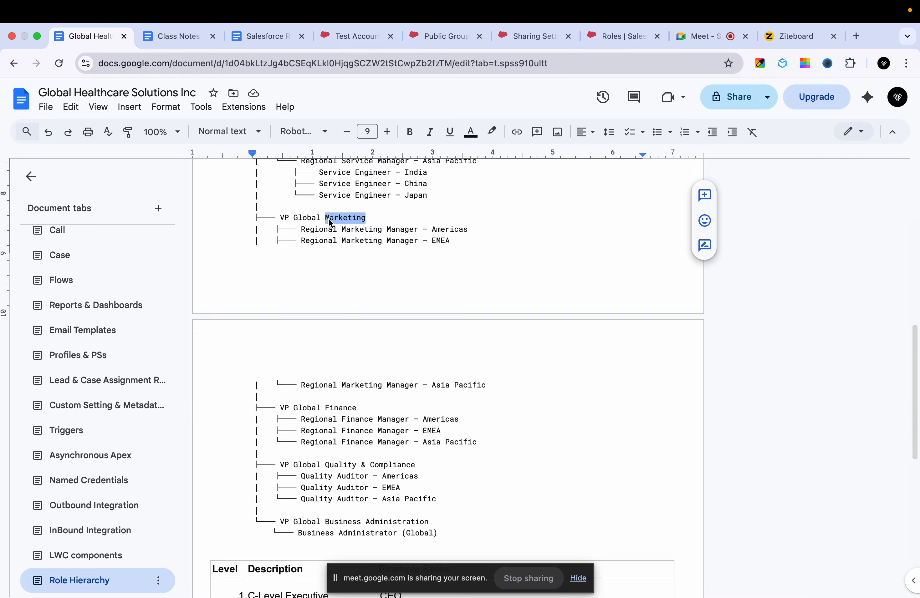
triple_click(347, 218)
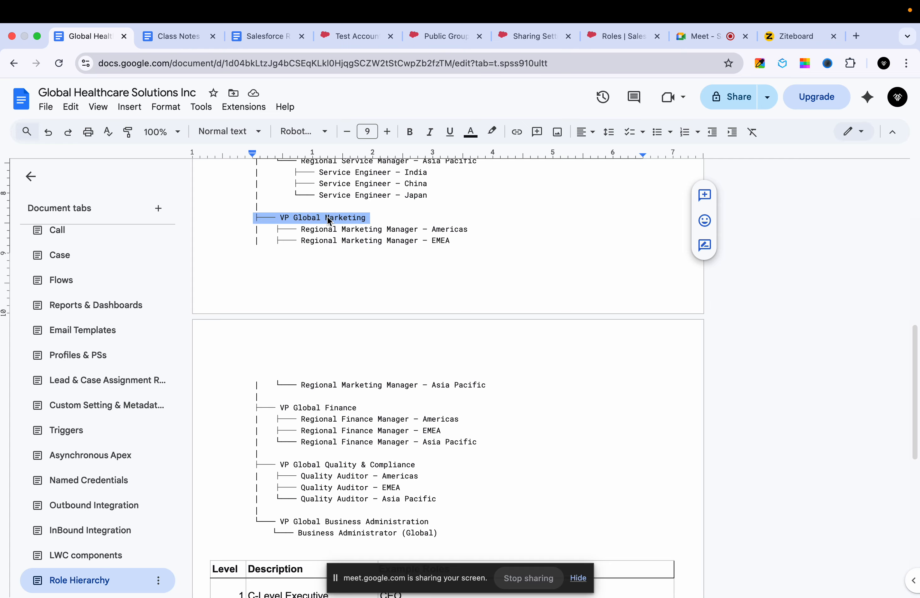
double_click(318, 219)
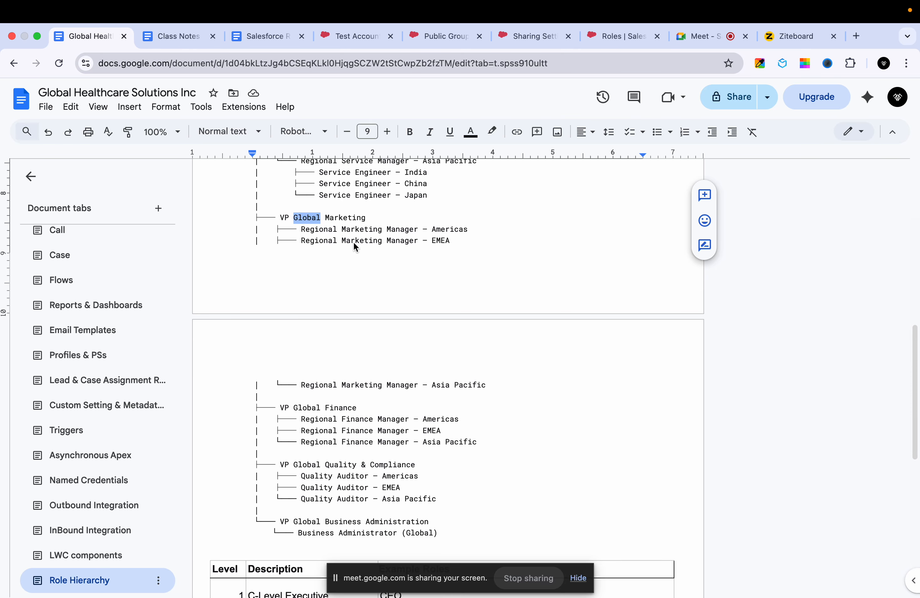
triple_click(351, 219)
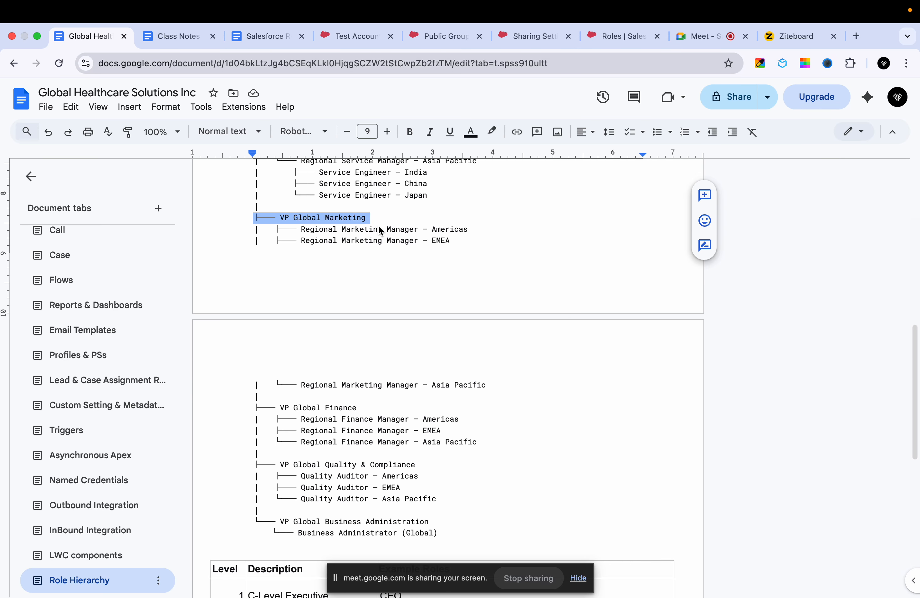
click(370, 239)
- Highlight the EMEA and Asia Pacific regional marketing manager lines
triple_click(370, 240)
scroll(344, 351, down, 3)
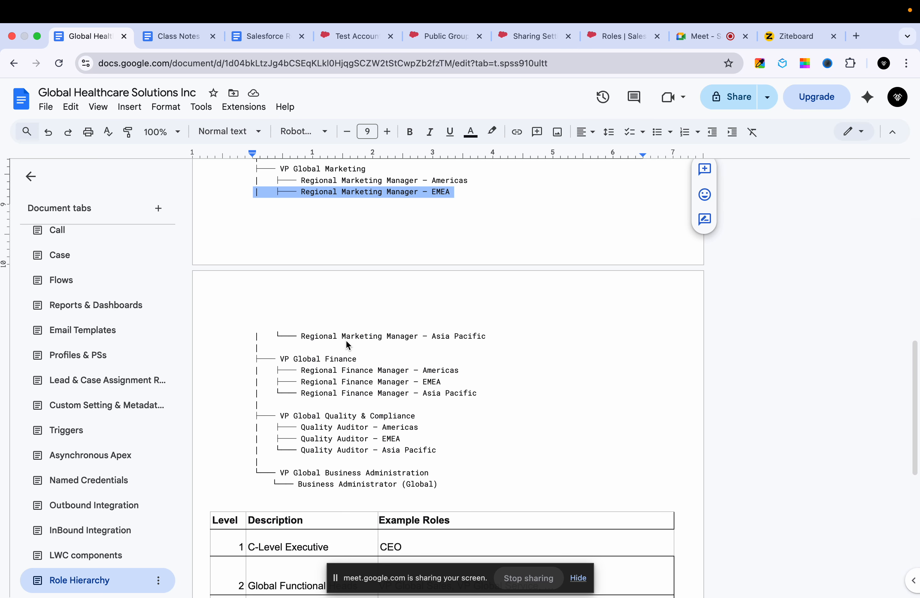
double_click(351, 336)
triple_click(351, 336)
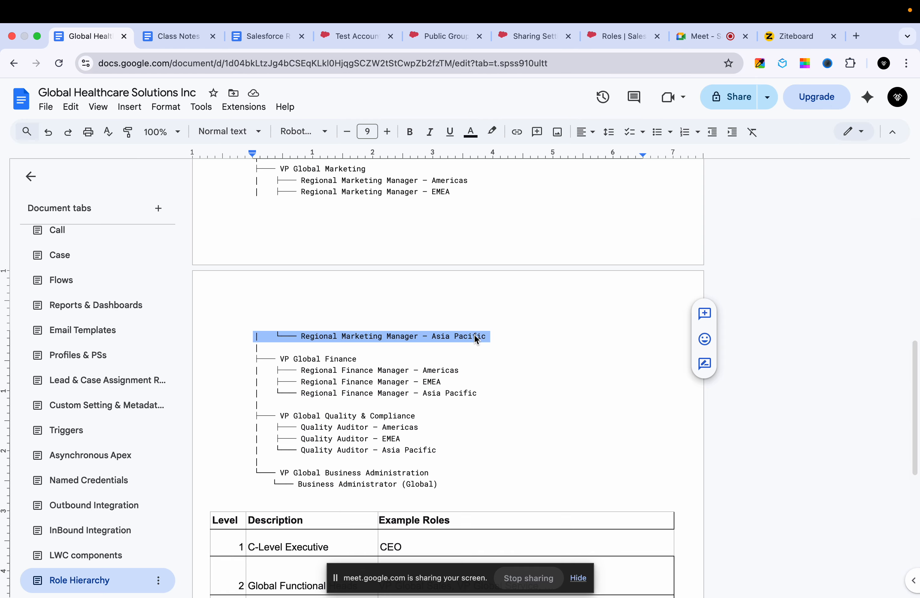
click(785, 37)
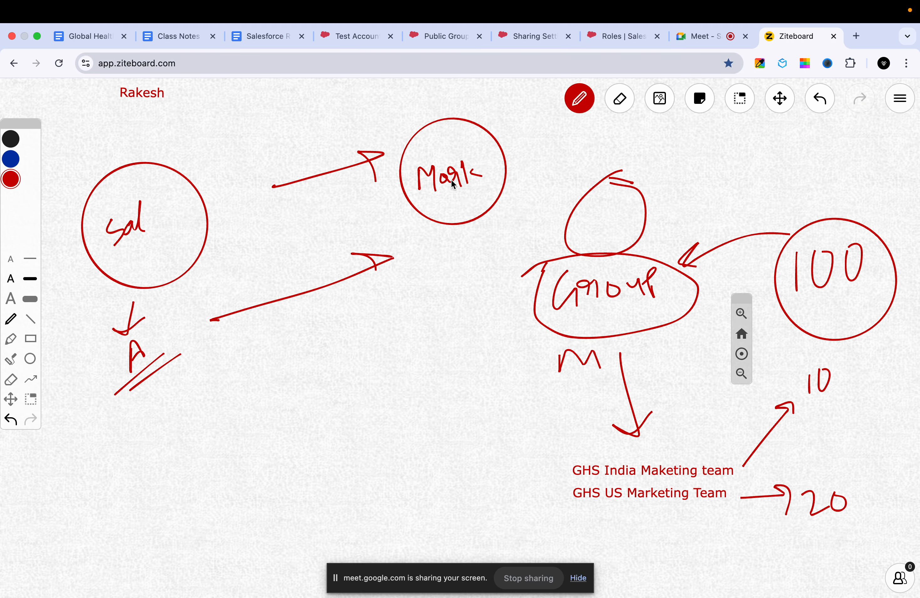
click(516, 35)
- List roles as available members and pick the VP Global Sales role
click(440, 35)
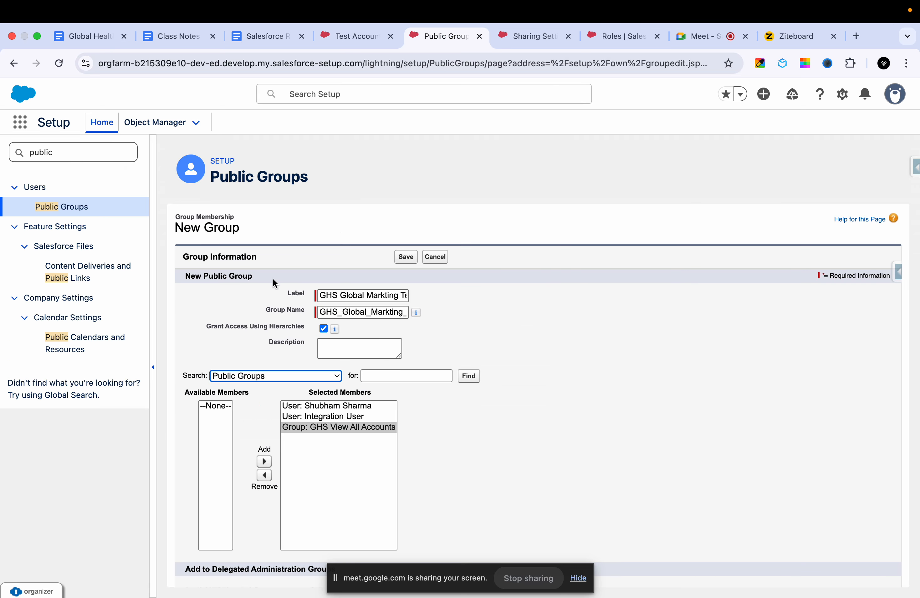
click(259, 371)
click(242, 391)
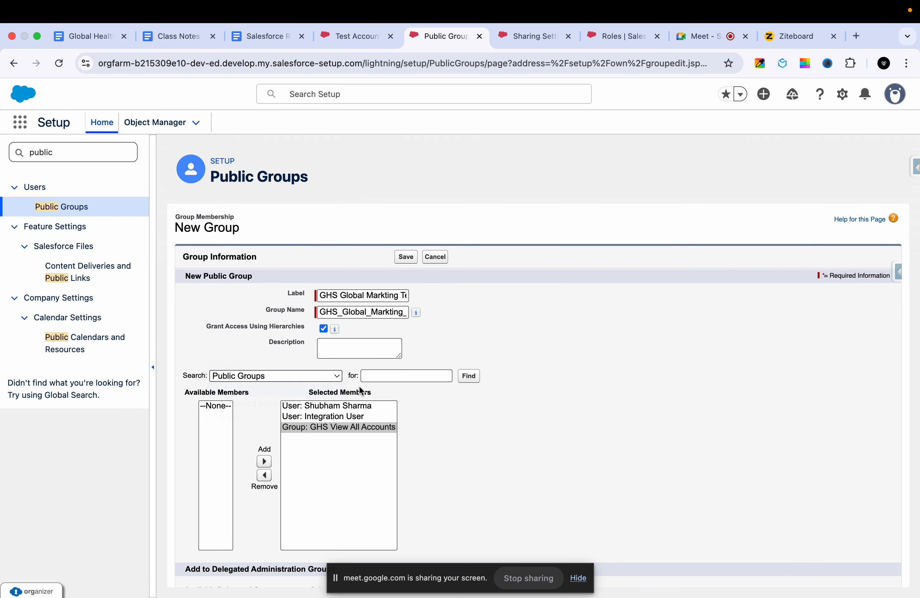
scroll(330, 463, down, 5)
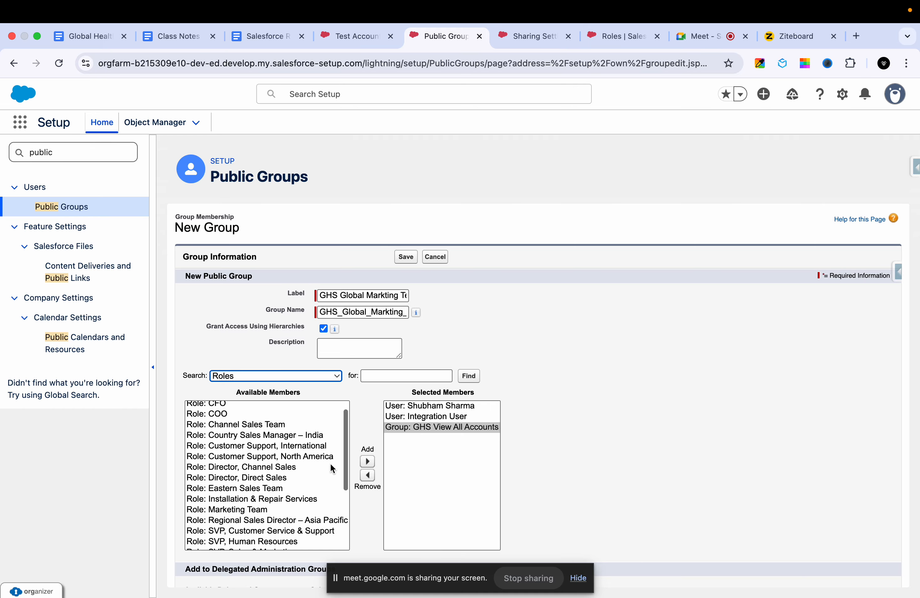
click(263, 492)
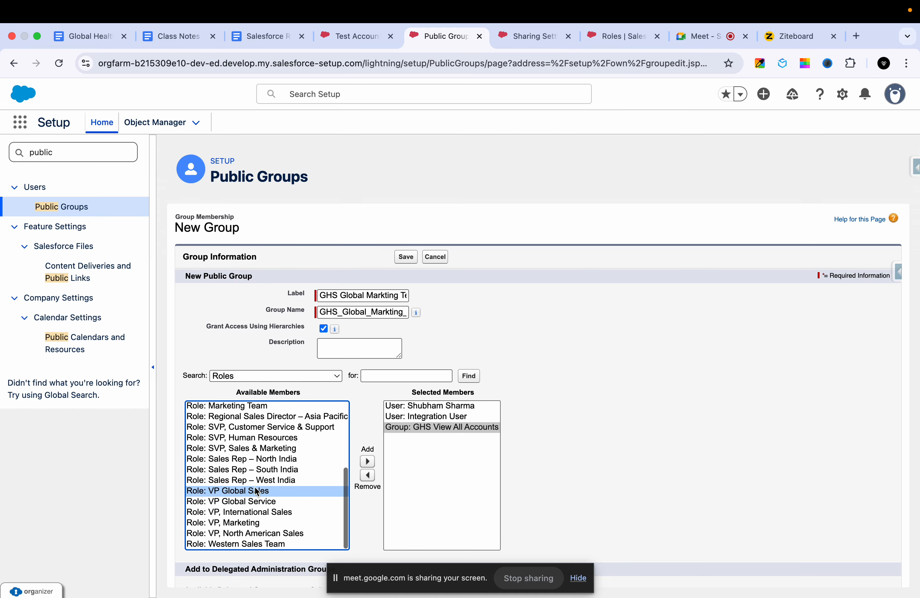
scroll(254, 500, down, 3)
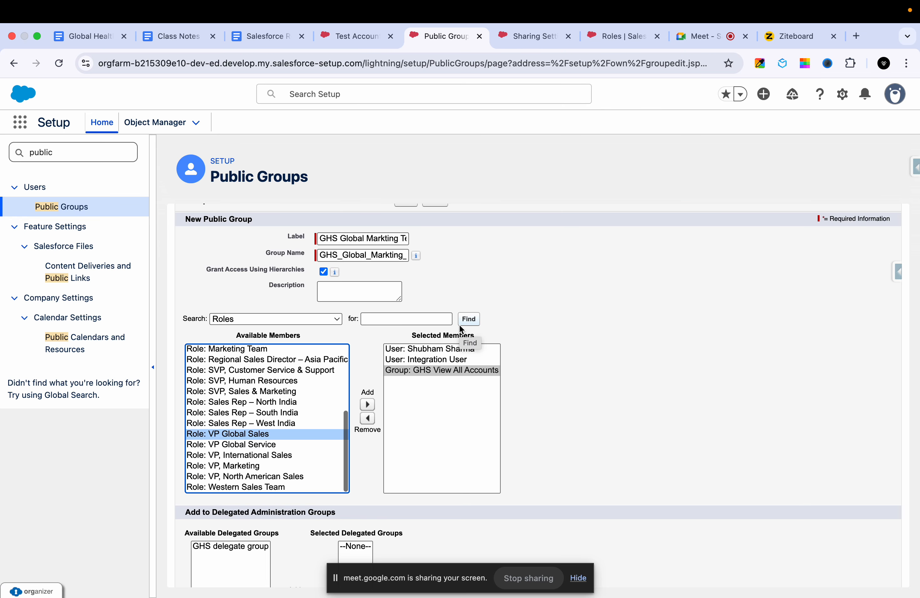
- Switch the member search to Roles and Internal Subordinates
click(337, 318)
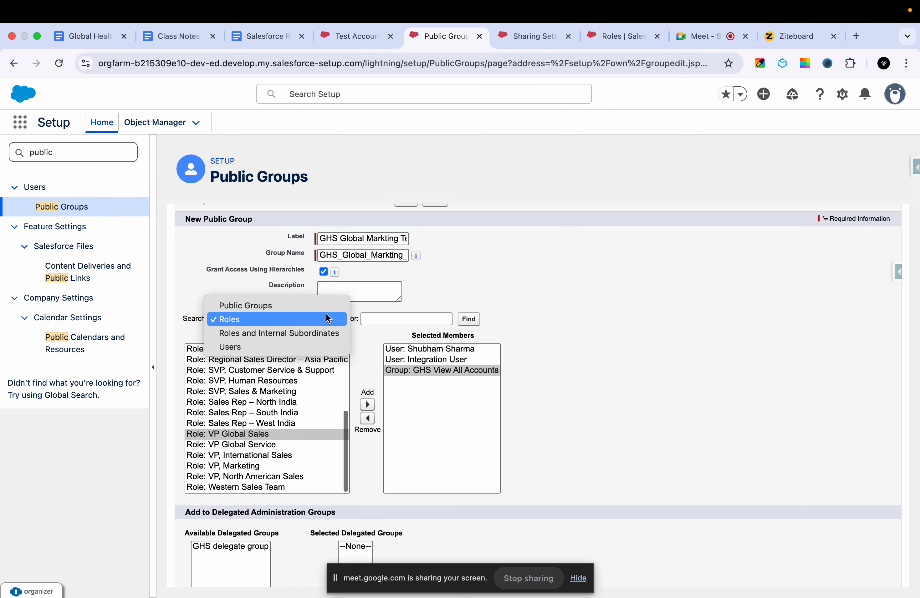
click(273, 333)
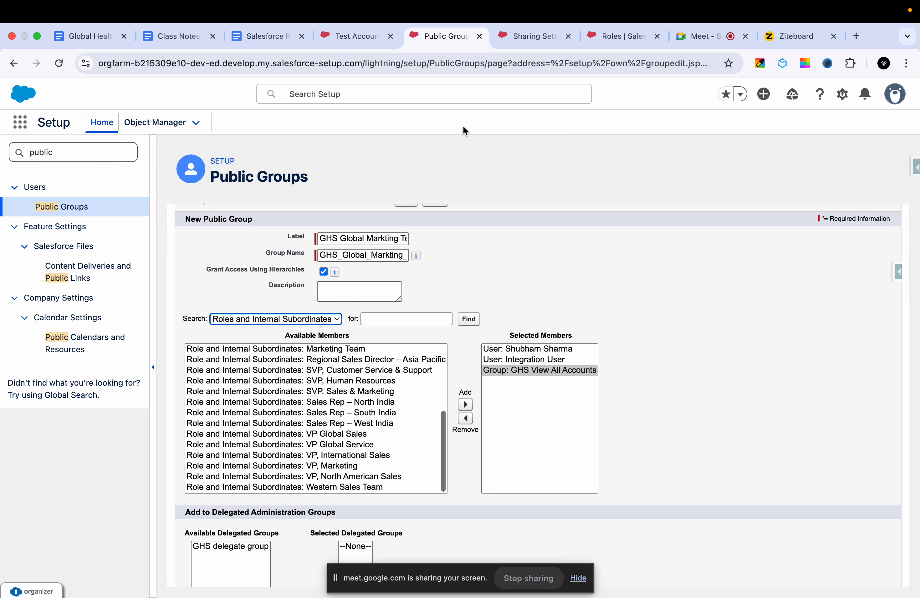
click(534, 35)
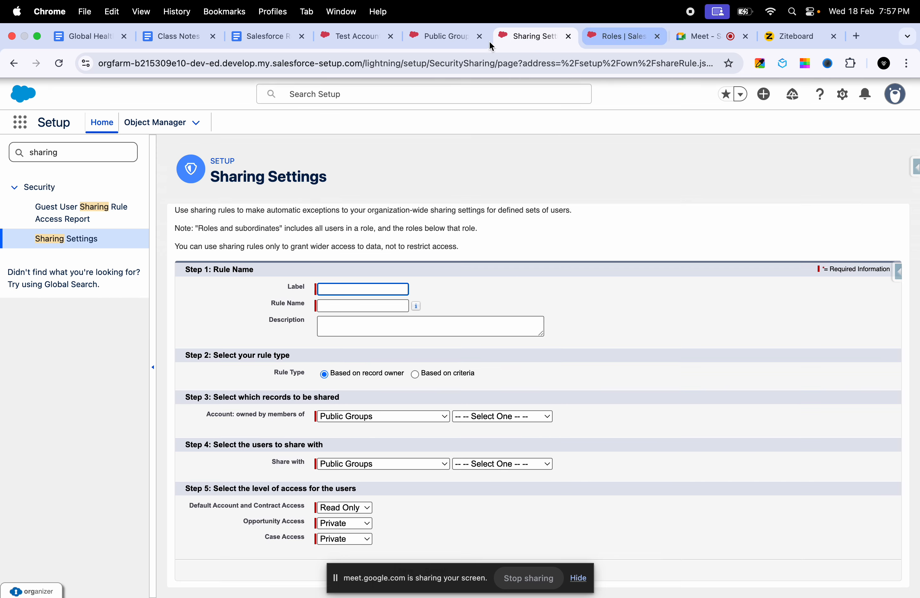
- Highlight the VP Global Finance line in the Global Healthcare Solutions Inc role hierarchy notes
click(339, 43)
click(181, 39)
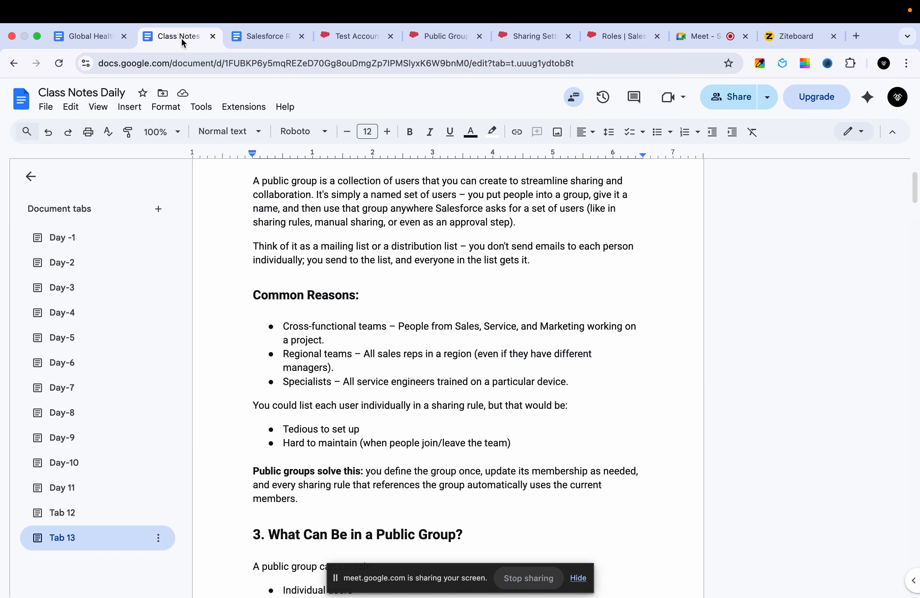
click(92, 40)
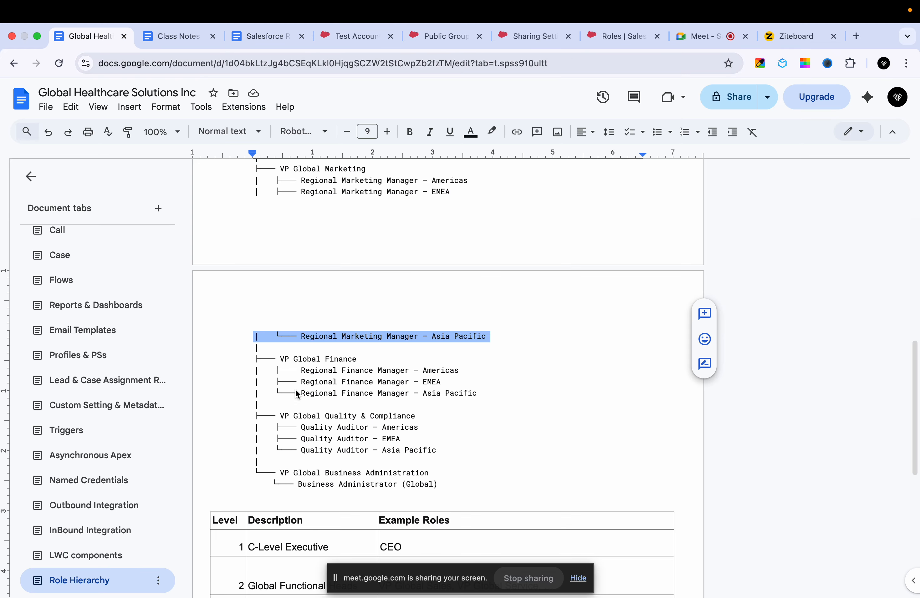
triple_click(300, 359)
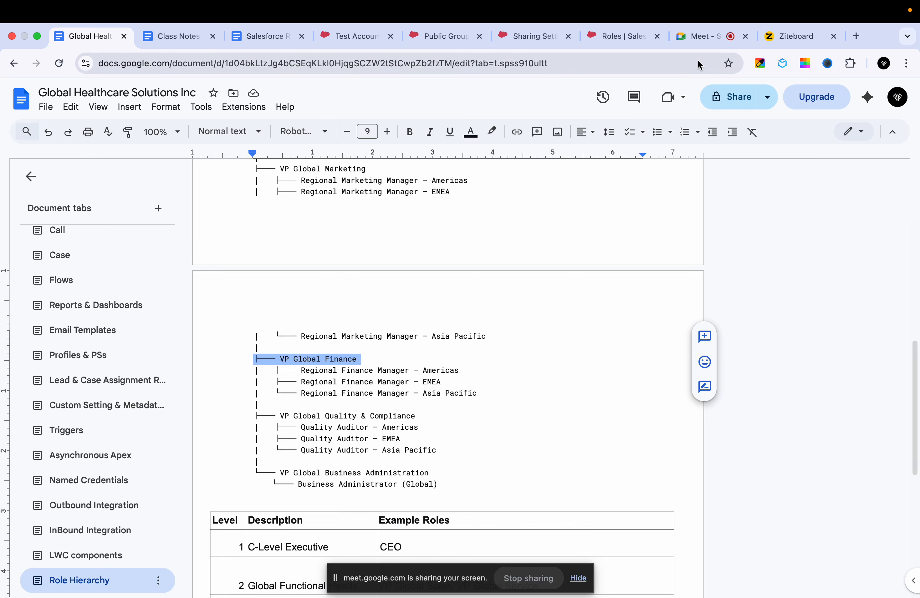
click(607, 35)
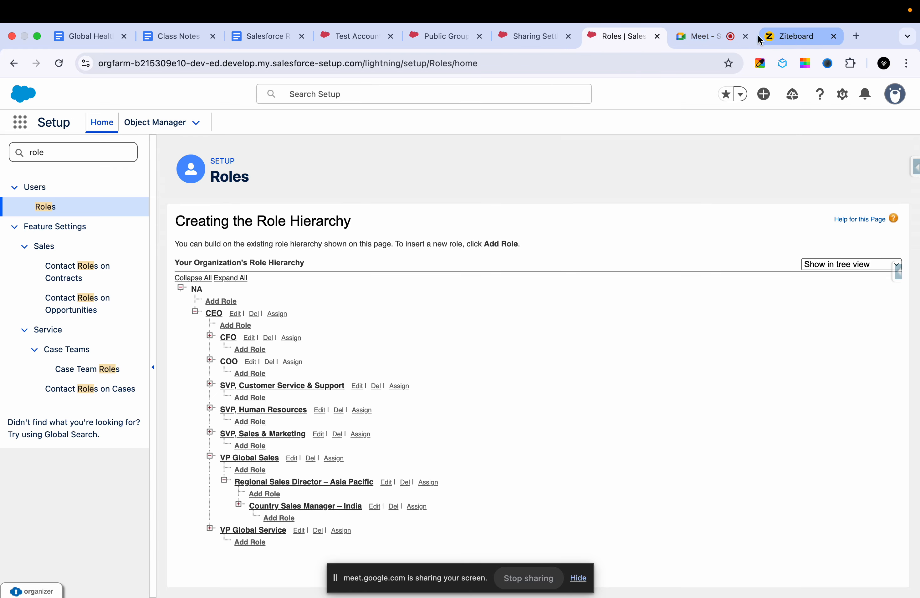
click(525, 37)
click(439, 36)
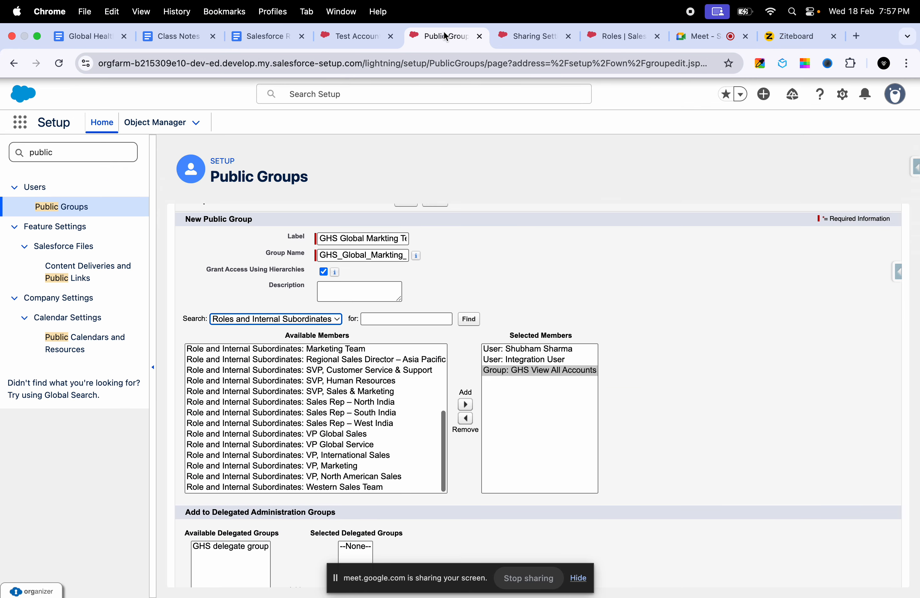
- Set the member search to Users and remove GHS View All Accounts from the selected members
click(280, 324)
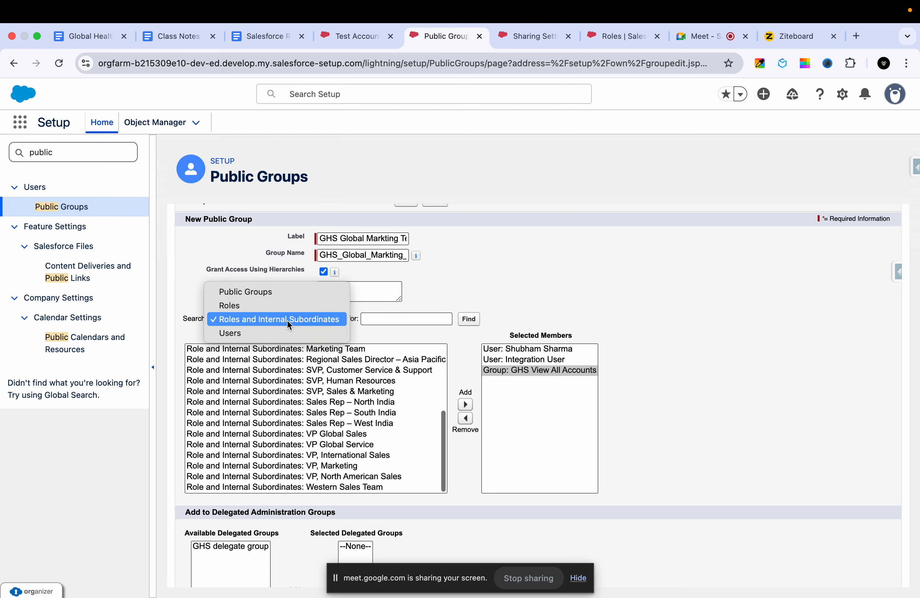
click(270, 334)
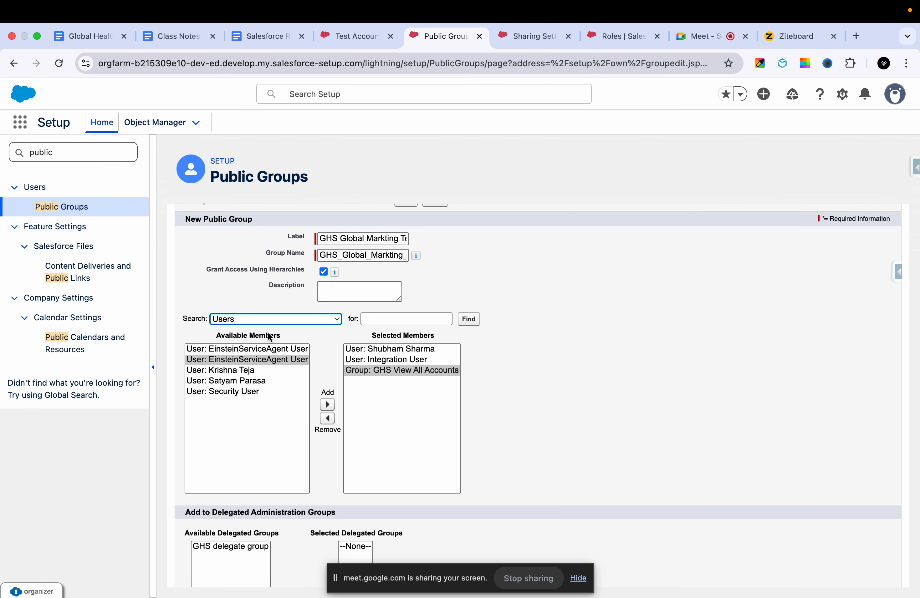
click(374, 371)
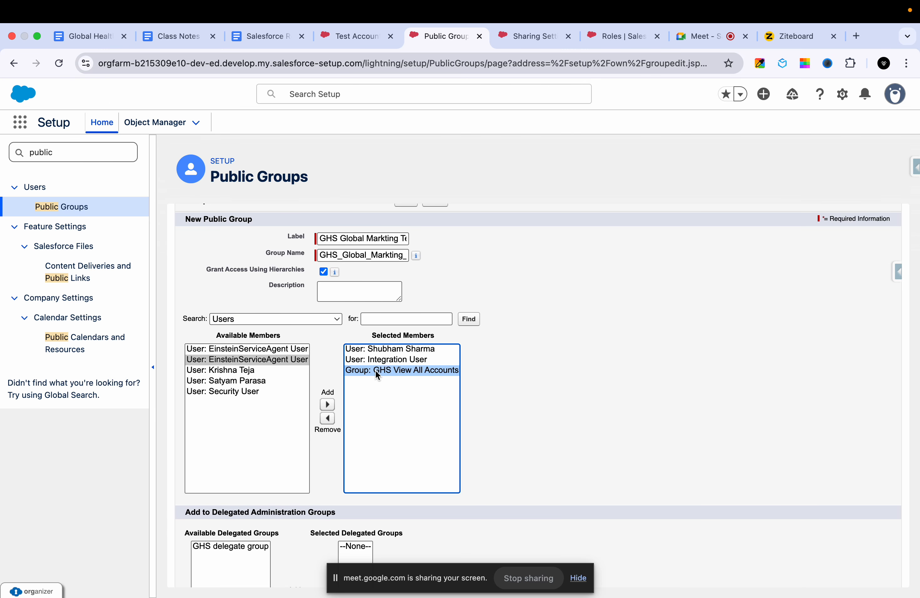
click(327, 418)
scroll(515, 348, down, 3)
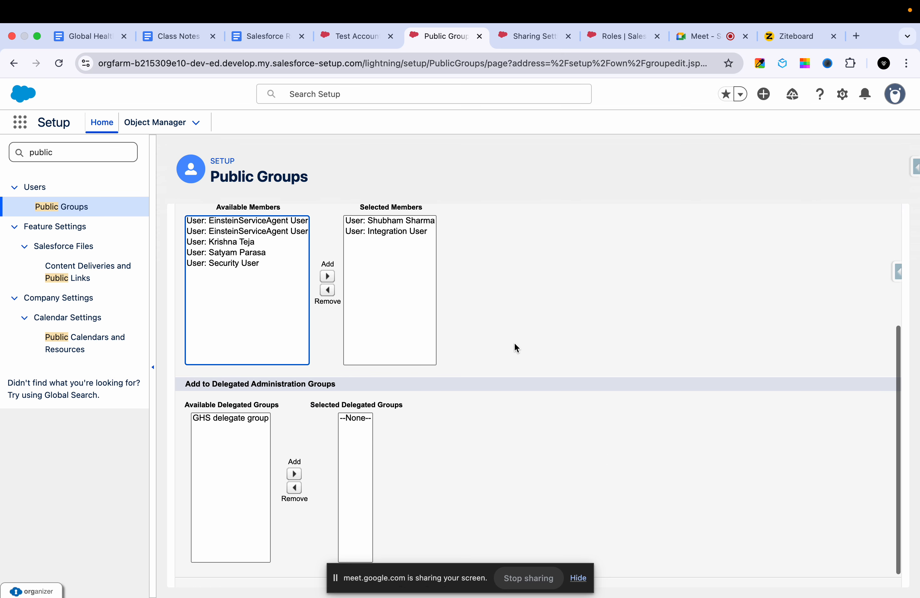
scroll(516, 348, up, 5)
- Save the GHS Global Markting Team public group
click(401, 266)
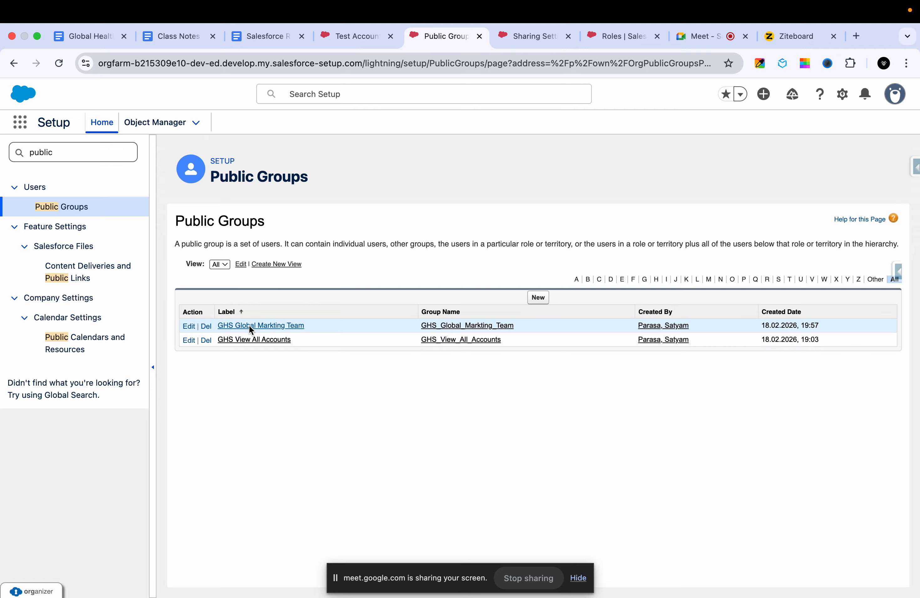
drag(216, 325, 317, 325)
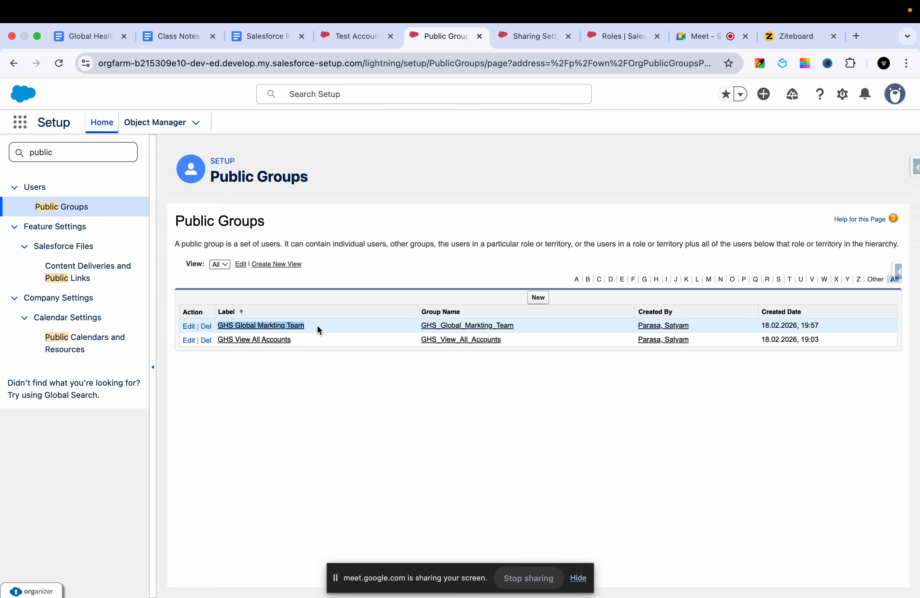
click(806, 35)
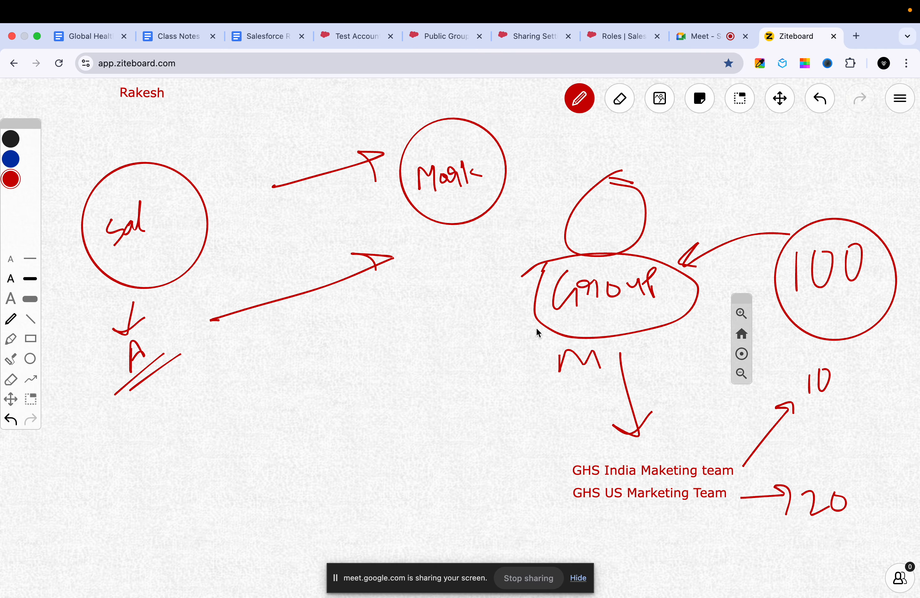
- Draw a down-left arrow from the Group ellipse and a horizontal line leading to it
mouse_move(529, 319)
mouse_down()
mouse_move(479, 365)
mouse_move(498, 376)
mouse_up()
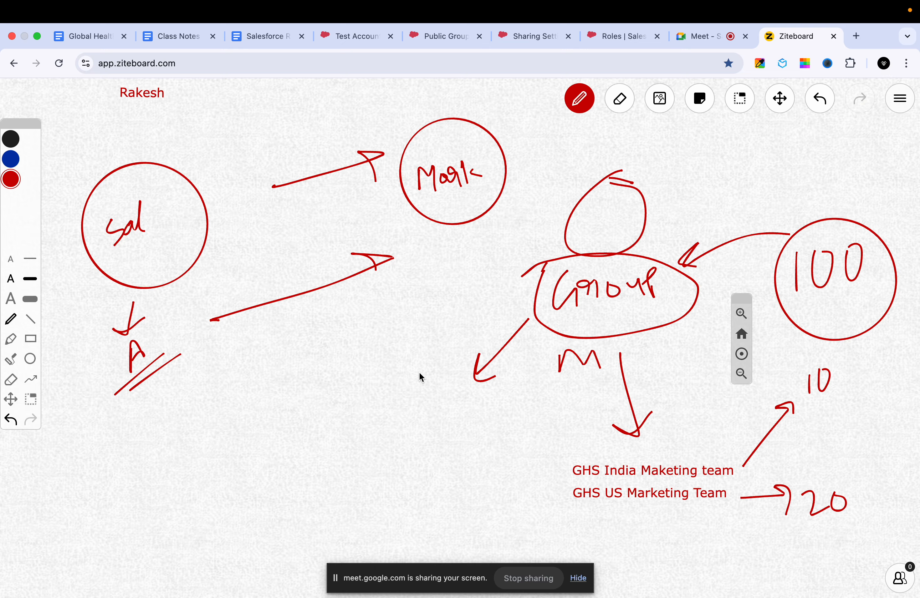
drag(334, 380, 454, 380)
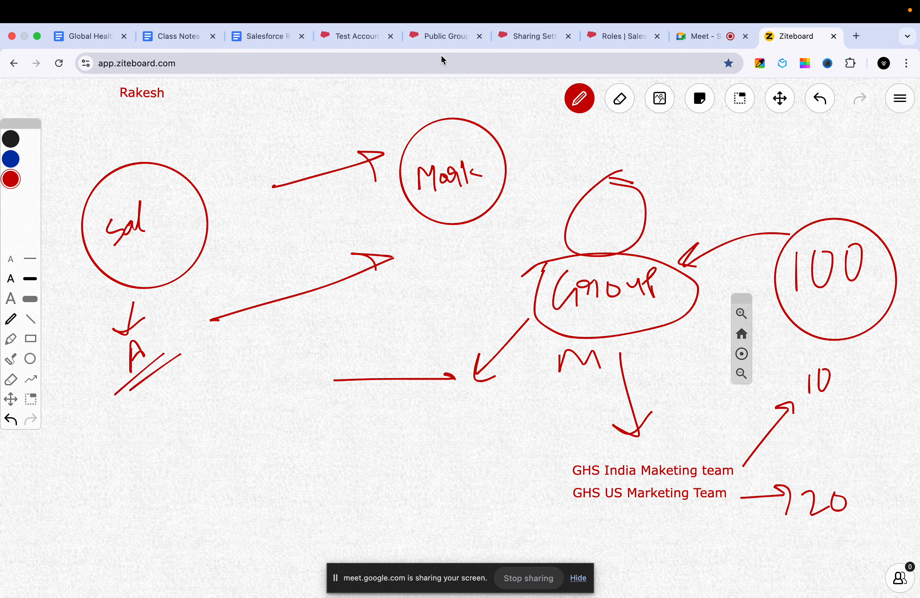
click(440, 43)
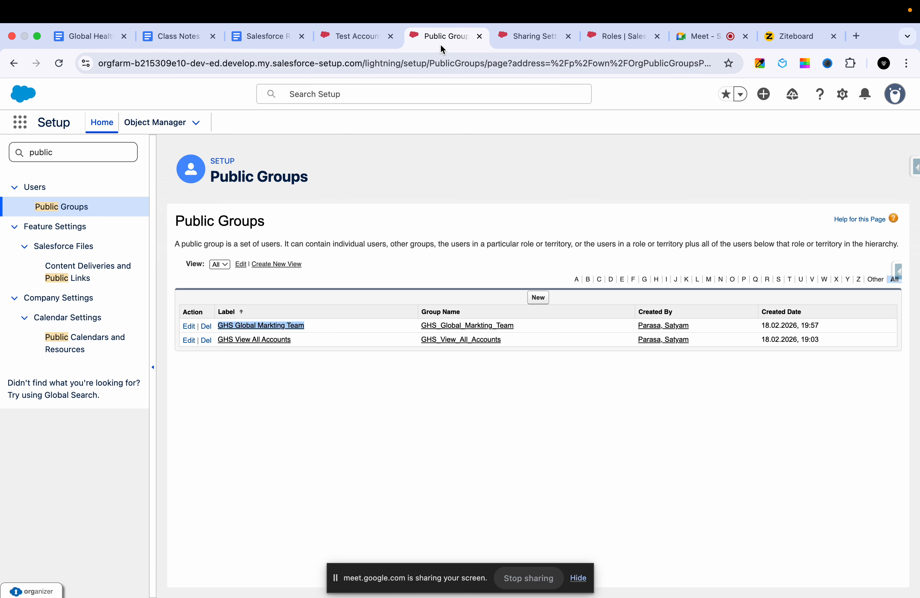
- Label the new account sharing rule 'Share Accounts to Global Marketing team' so the rule name auto-fills
click(530, 42)
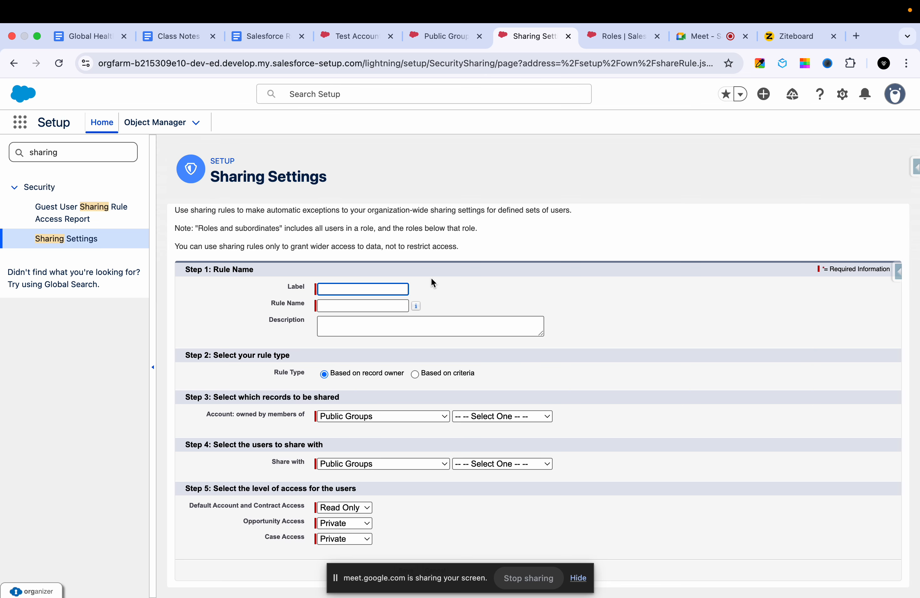
text(Share)
text( Account to M)
text(aring)
key(BackSpace)
key(BackSpace)
key(BackSpace)
key(BackSpace)
key(BackSpace)
key(BackSpace)
key(BackSpace)
key(BackSpace)
key(BackSpace)
text(s)
key(BackSpace)
key(BackSpace)
text(s to Global Marketing team)
click(587, 266)
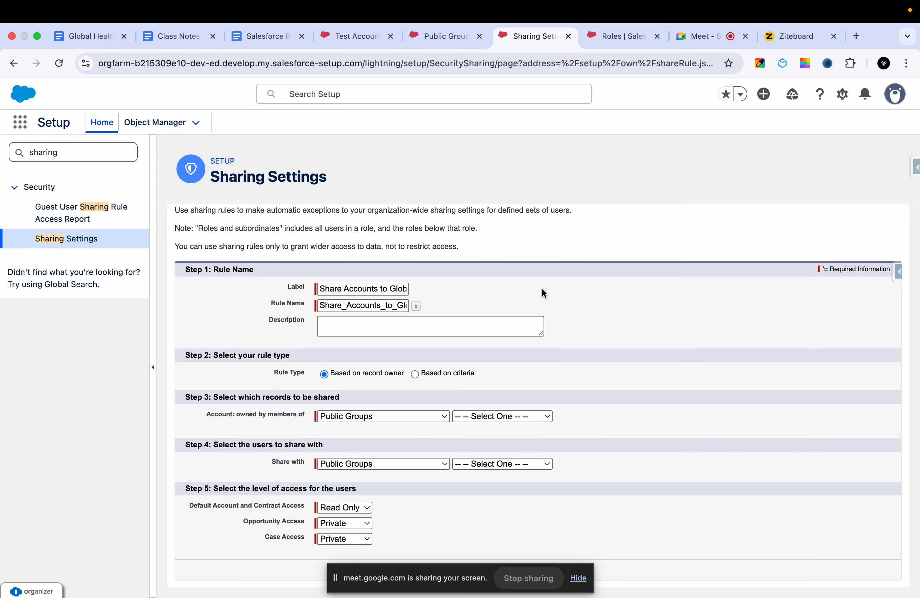
click(382, 417)
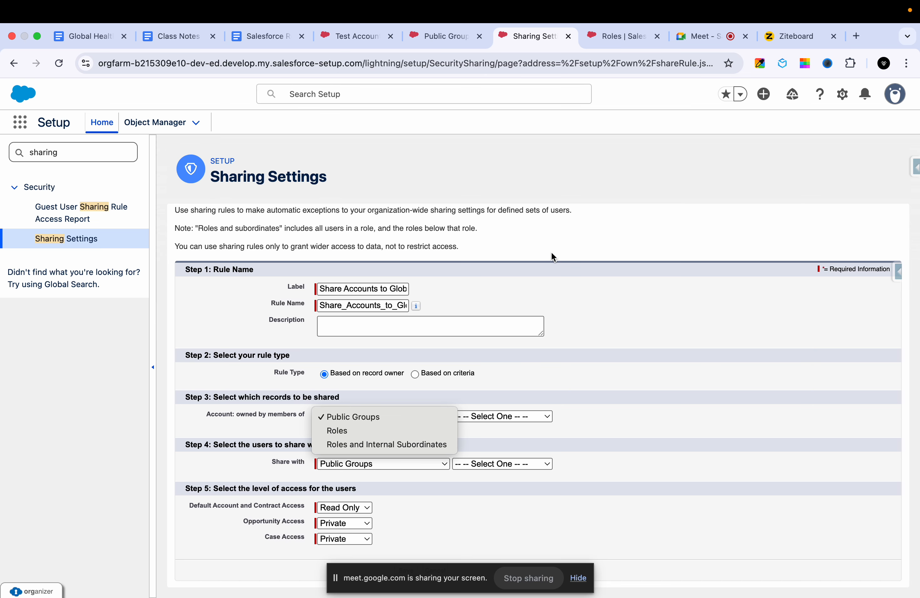
click(355, 31)
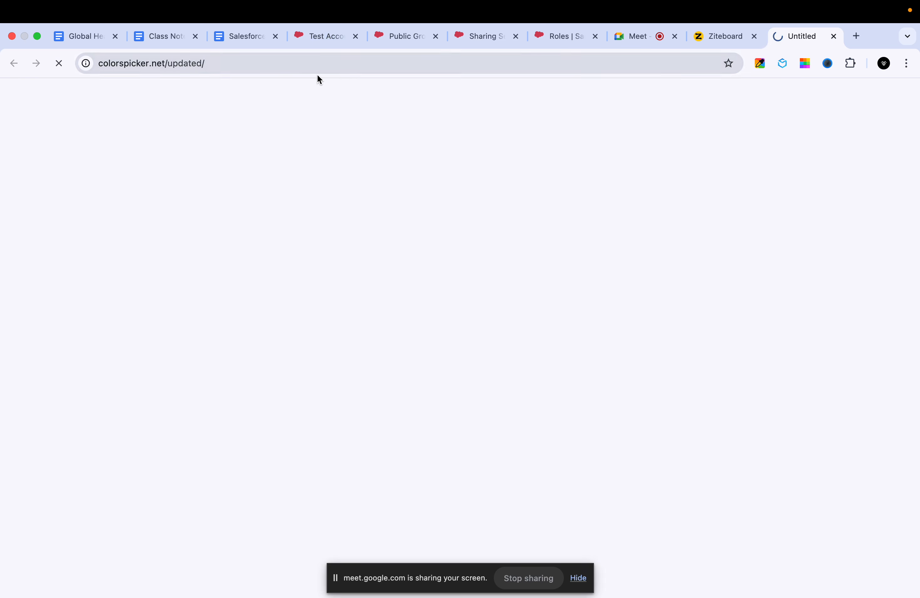
- Open the Test Account SP record and review its Details and Related tabs
click(322, 37)
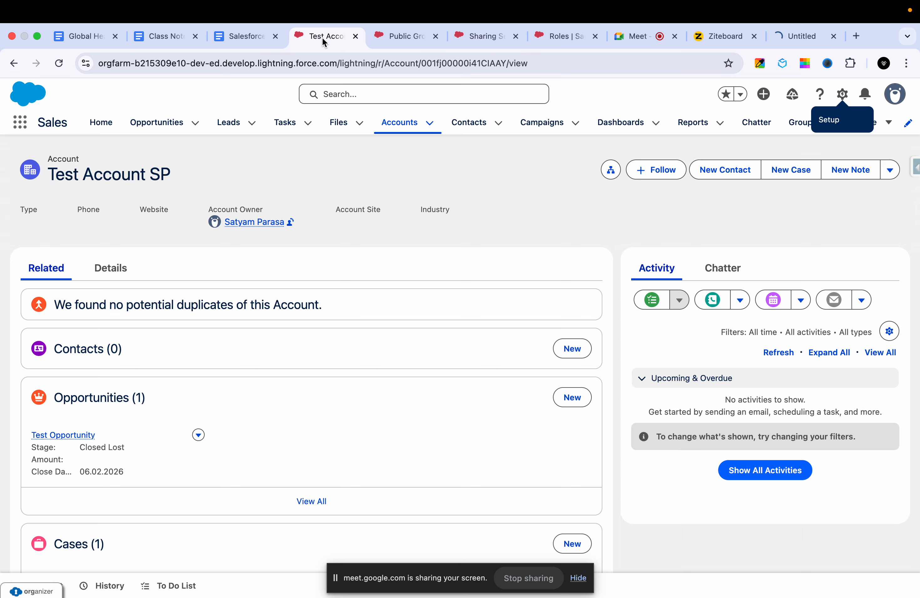
click(404, 122)
click(103, 259)
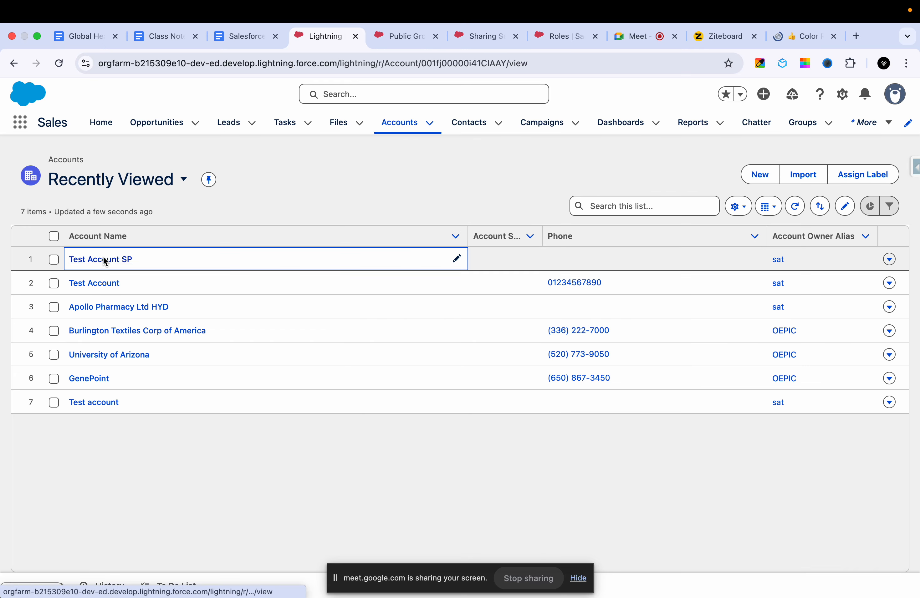
click(108, 273)
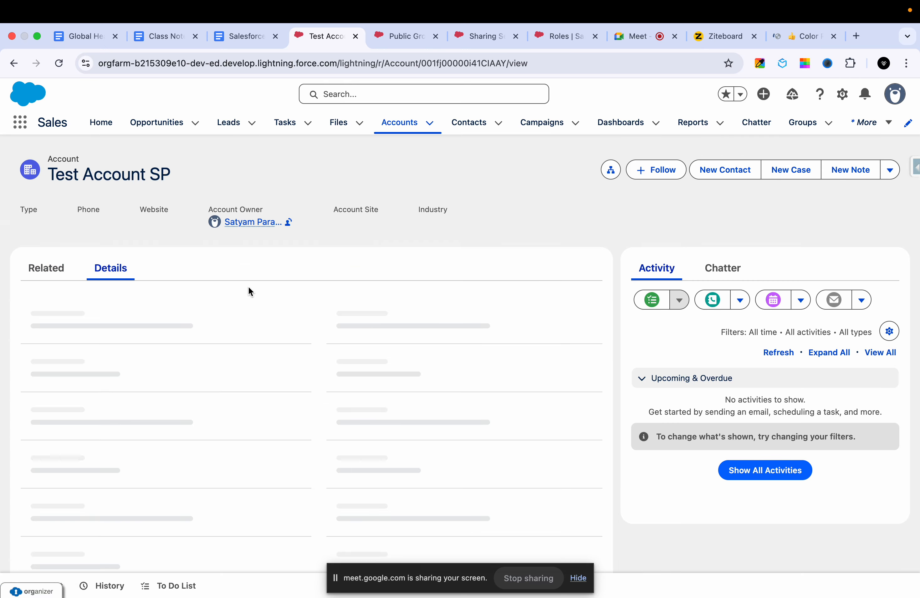
click(43, 267)
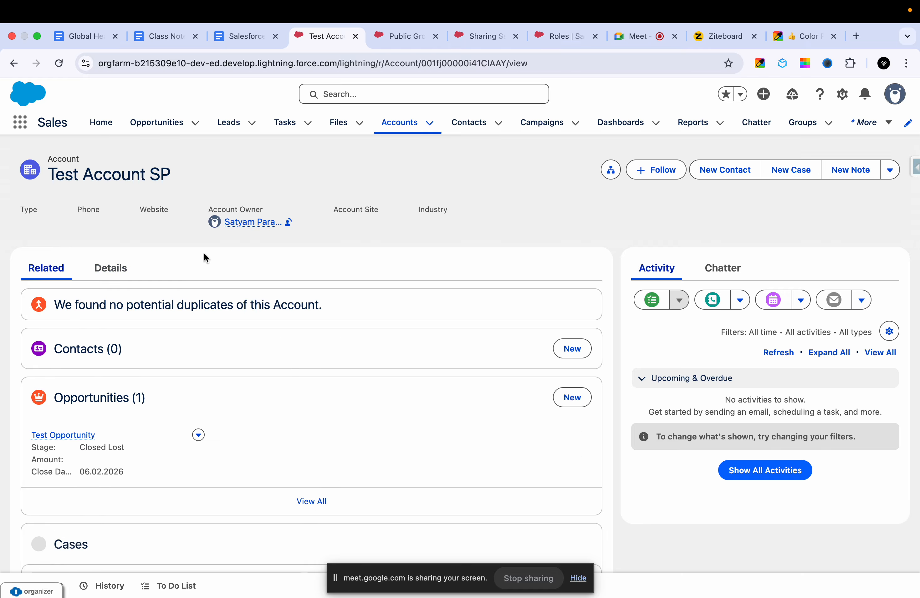
click(100, 269)
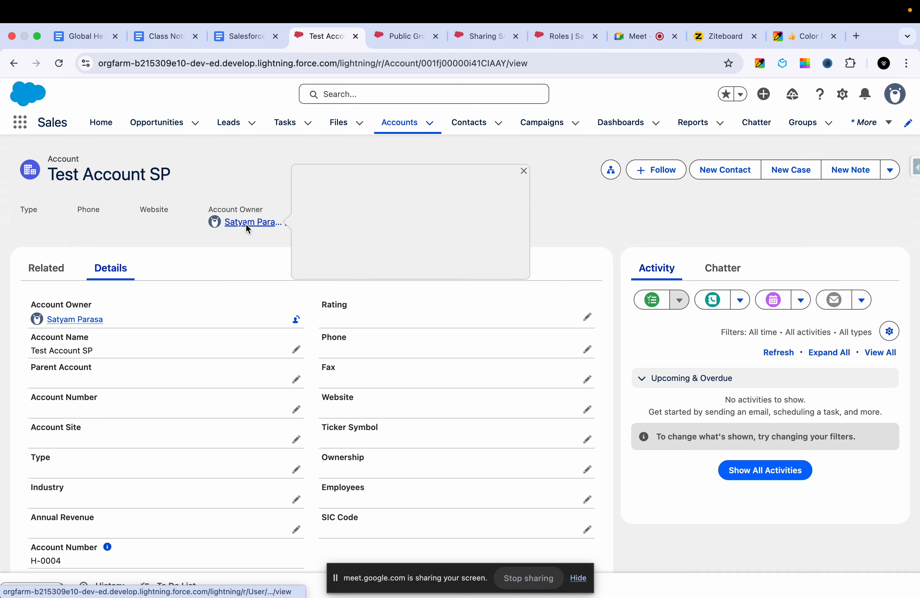
- Open the Apollo Pharmacy Ltd HYD account, then the Burlington Textiles Corp of America account
click(394, 124)
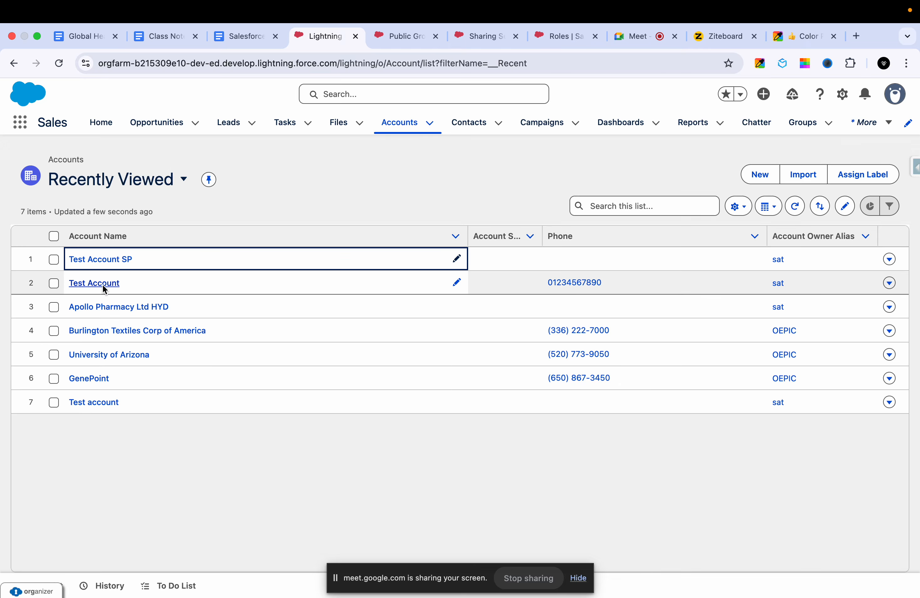
click(94, 310)
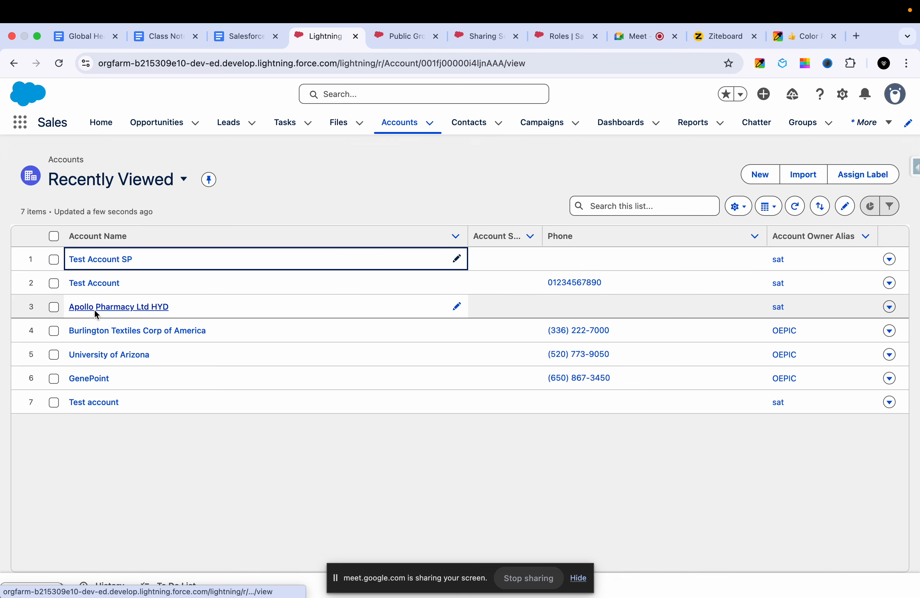
click(404, 130)
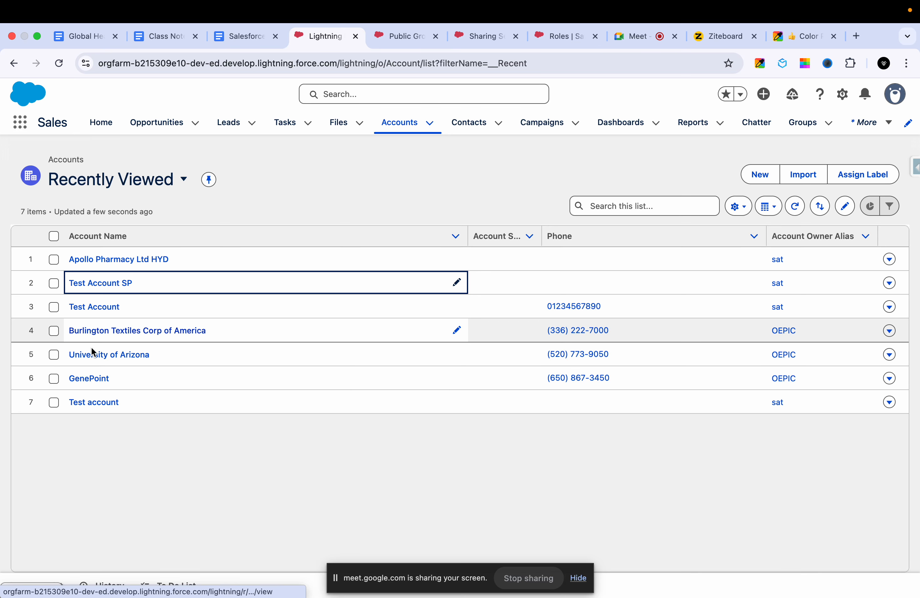
click(111, 331)
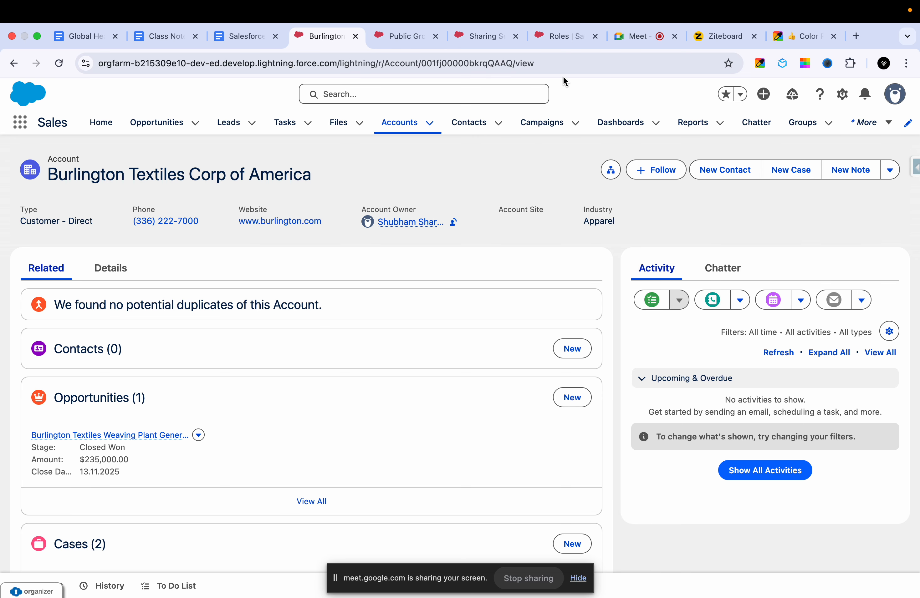
- Look over the sharing rule's owner-type choices, then go back to the Burlington Textiles account page
click(397, 38)
click(491, 38)
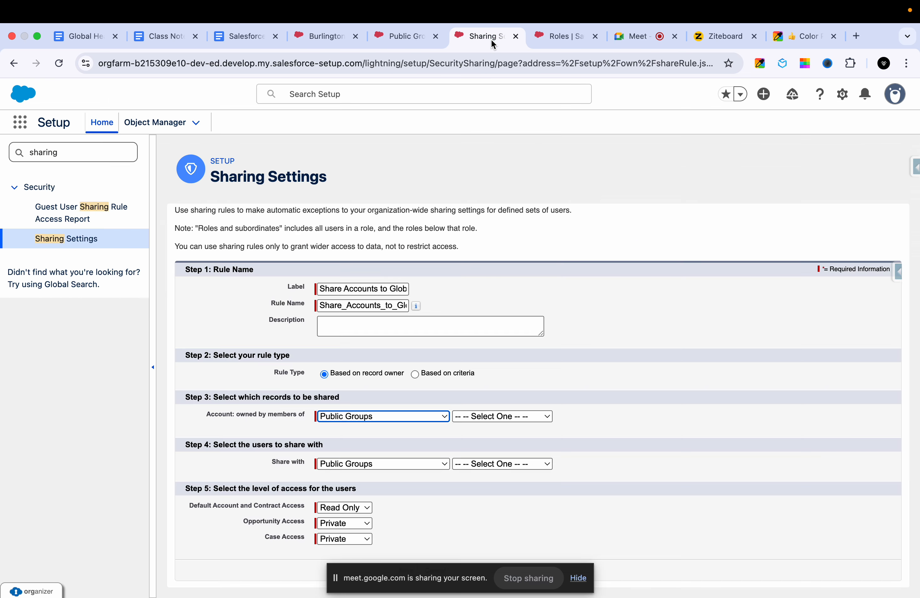
click(341, 419)
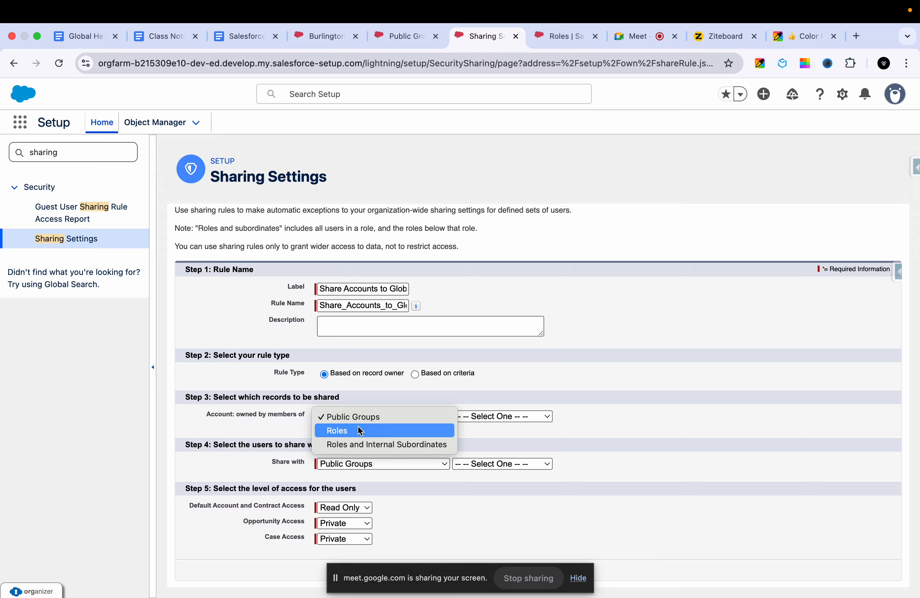
click(402, 37)
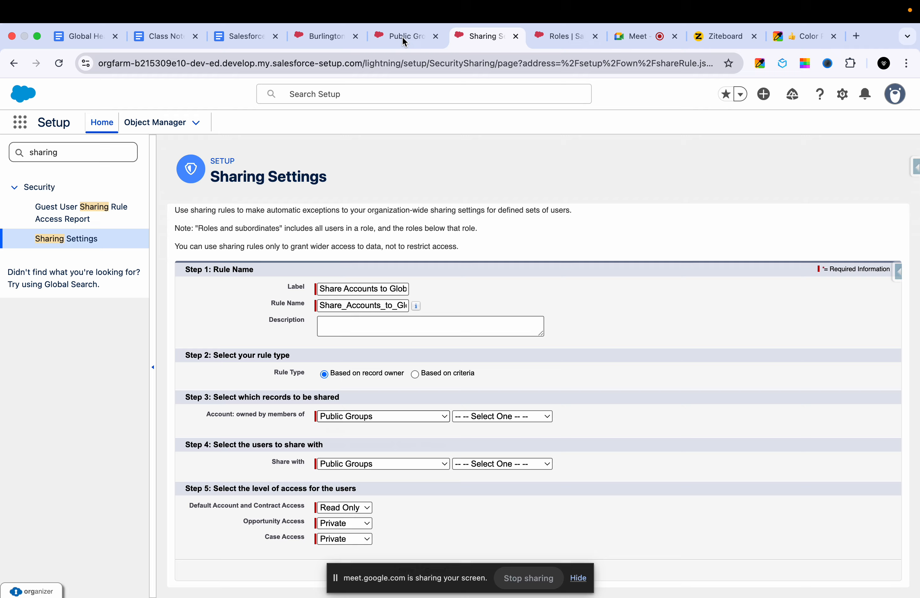
click(308, 54)
click(326, 36)
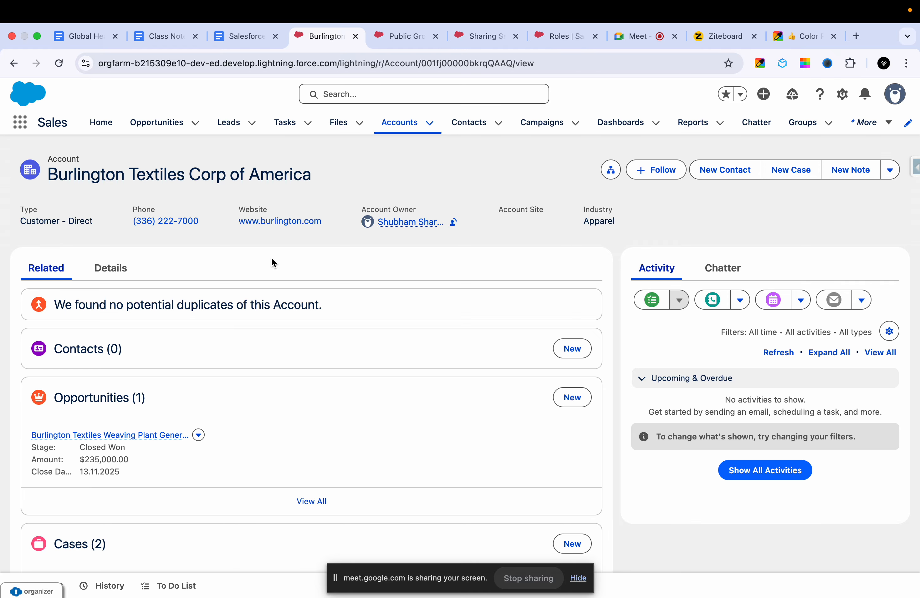
- Set the rule to share records owned by members of Roles, leaving the role unchosen
click(405, 37)
click(460, 40)
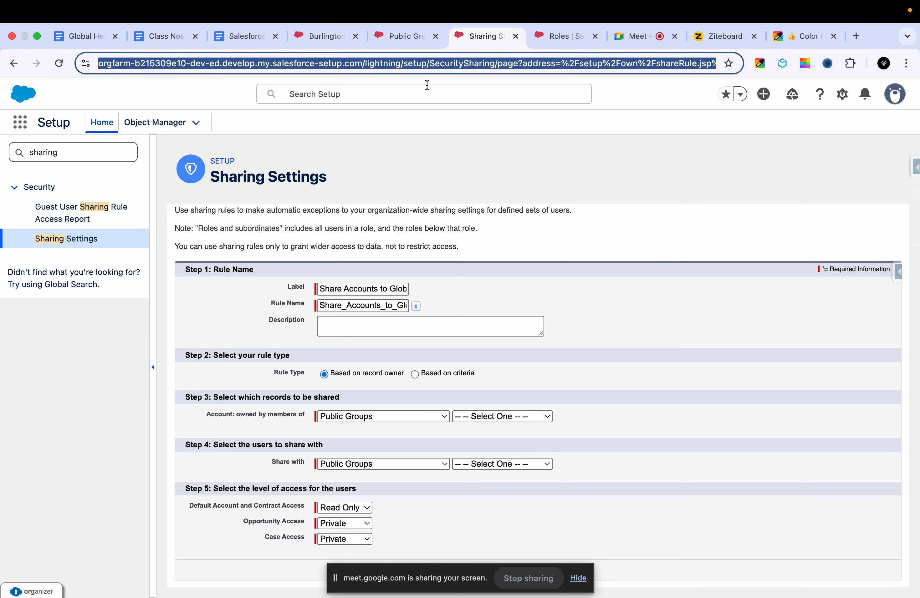
click(352, 417)
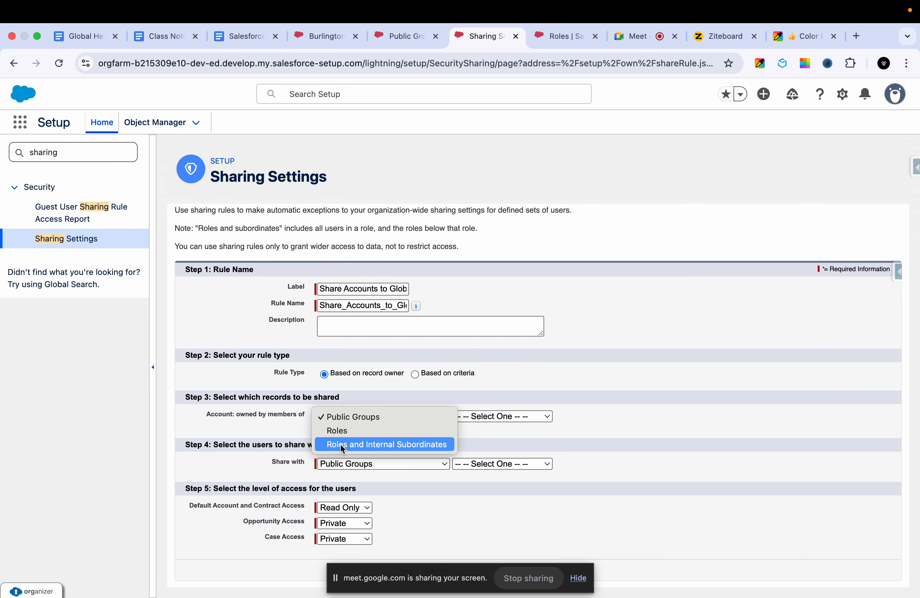
click(376, 431)
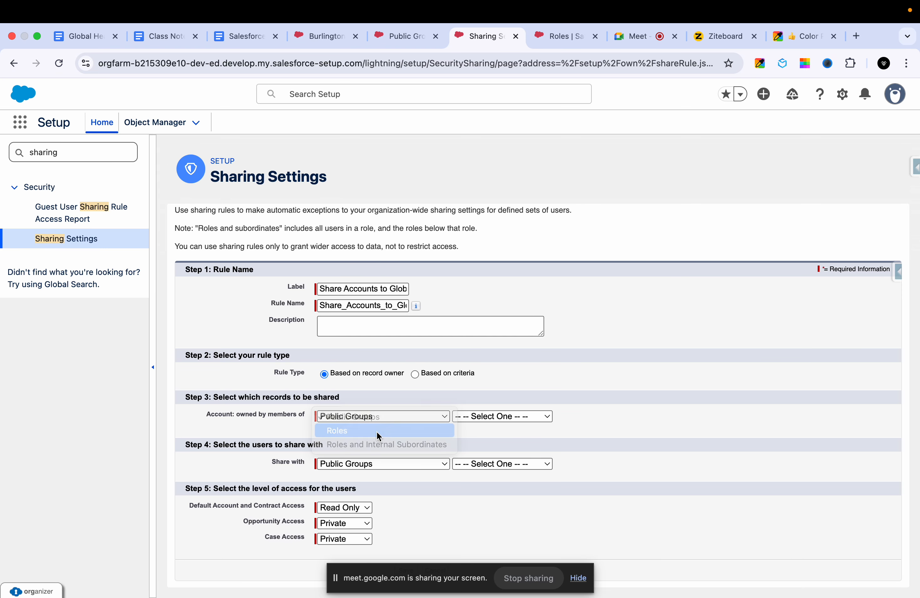
click(512, 419)
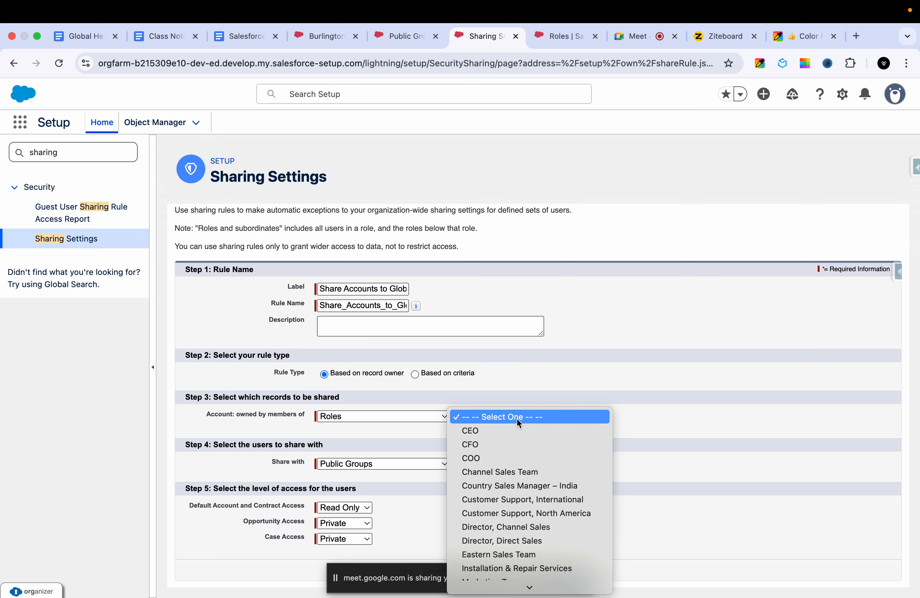
click(331, 31)
click(422, 44)
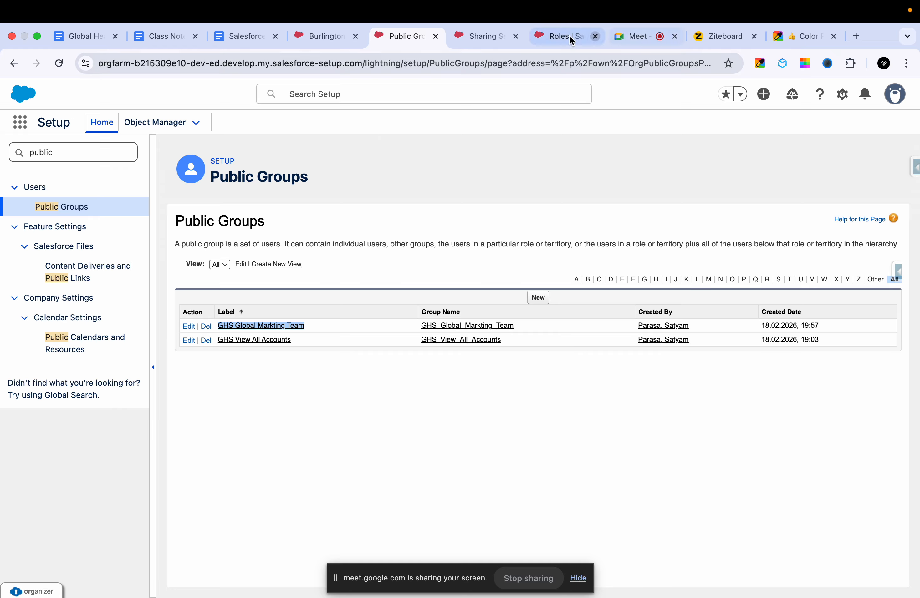
- Open Test Account SP and follow its Account Owner link to the owner's Setup user detail page
click(315, 35)
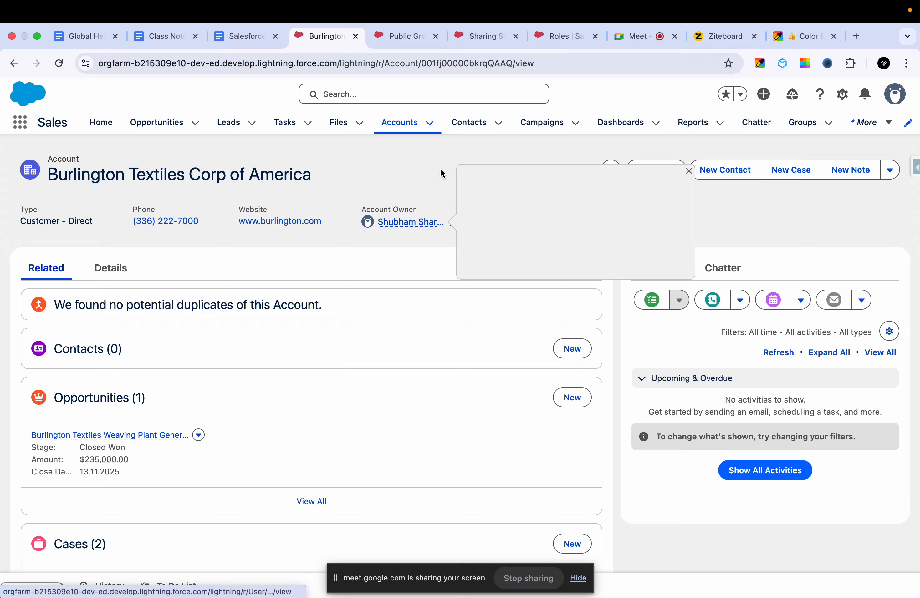
click(405, 124)
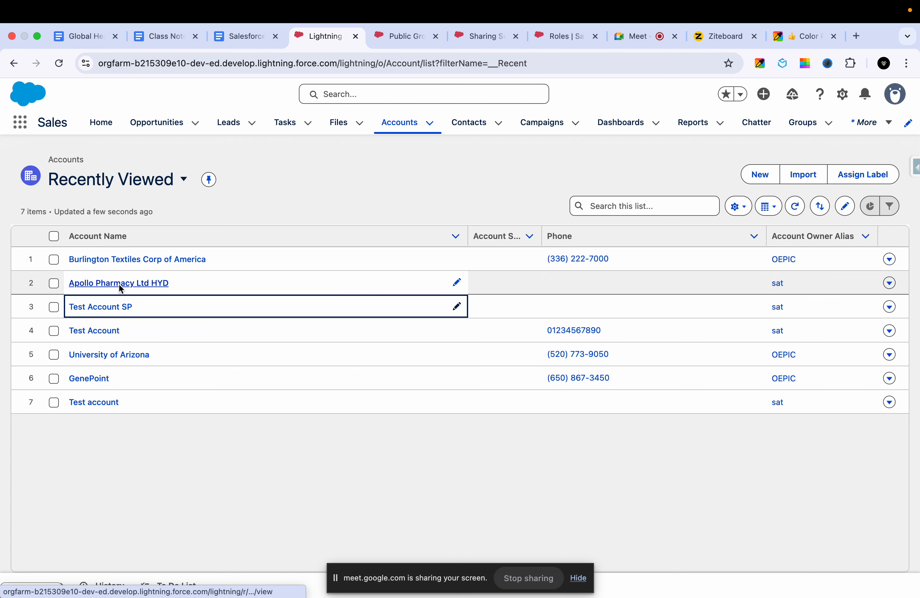
click(112, 310)
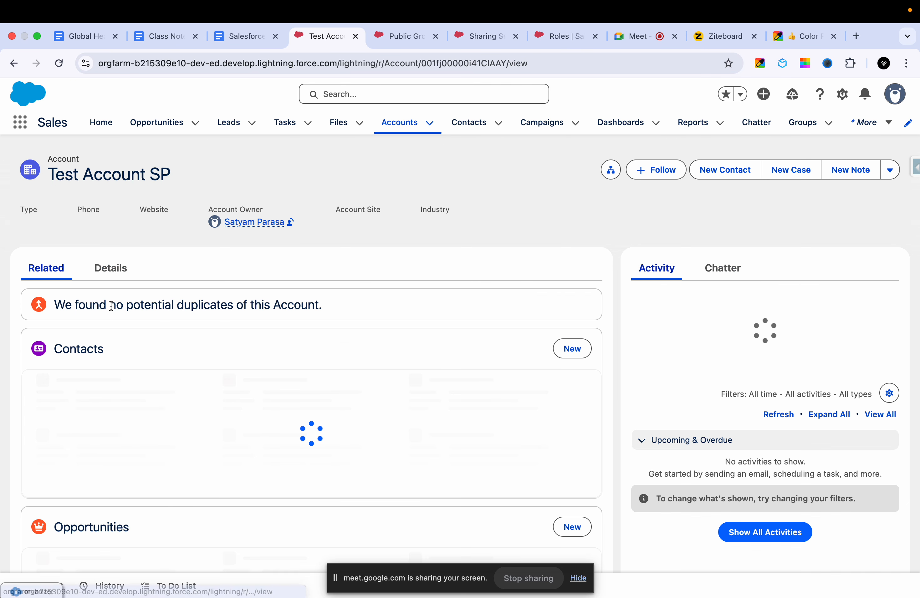
super+click(266, 224)
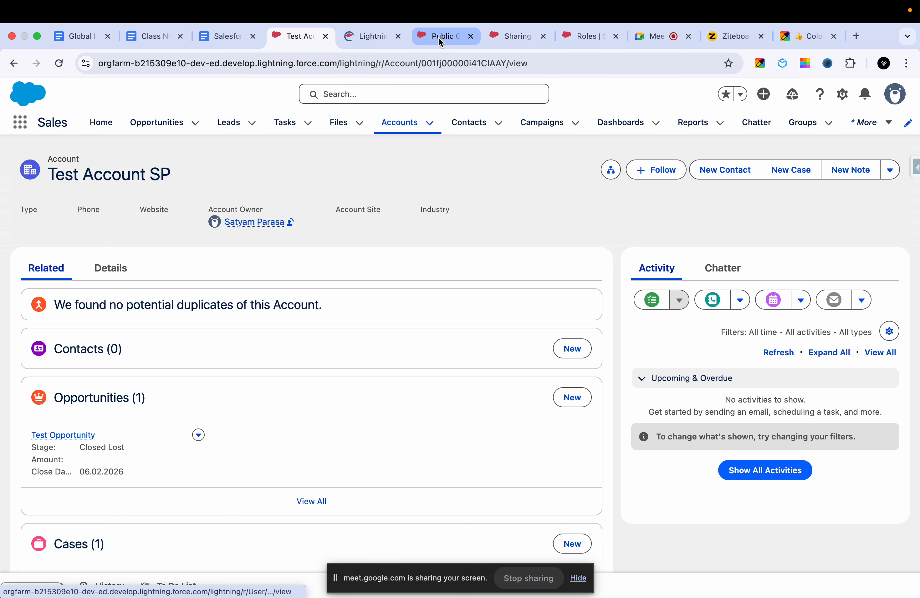
click(352, 34)
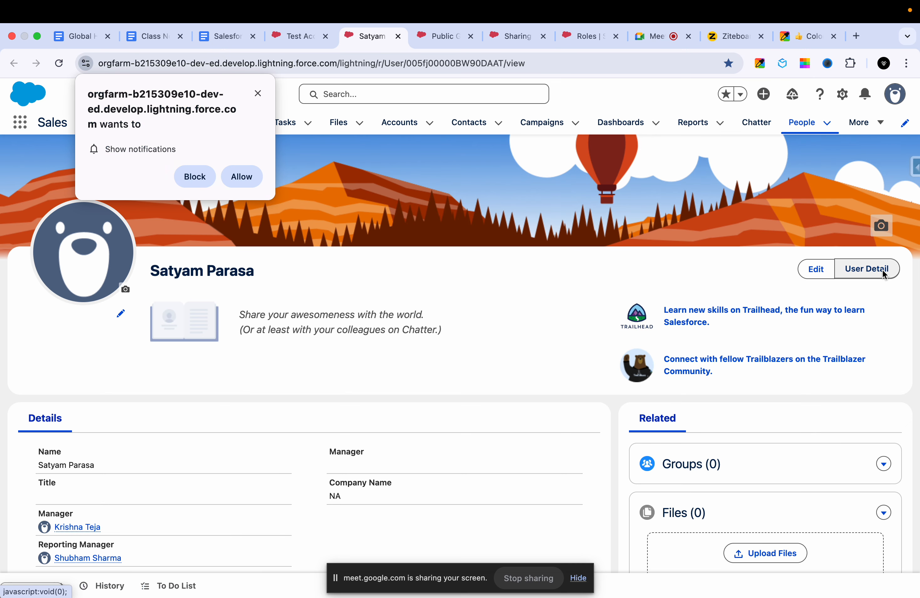
click(873, 270)
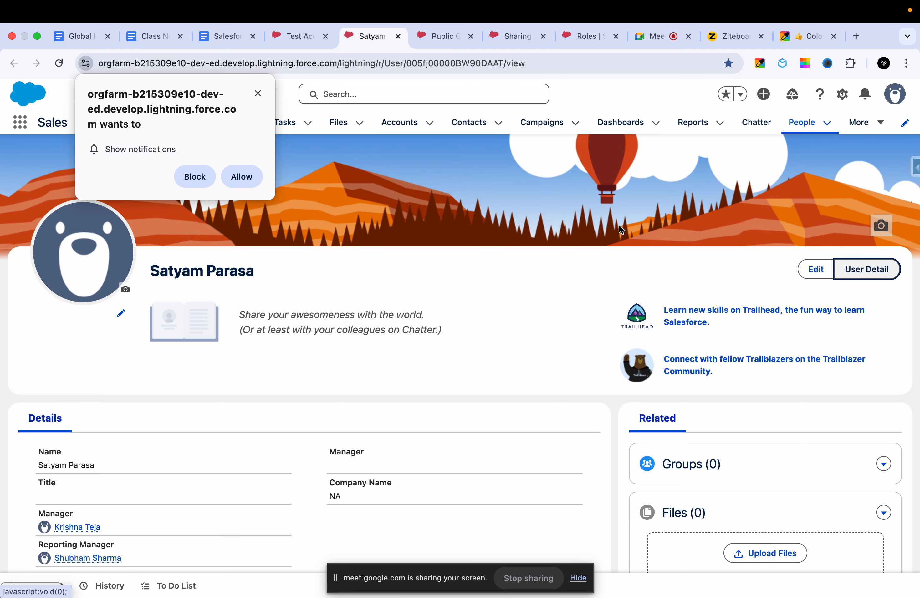
click(255, 93)
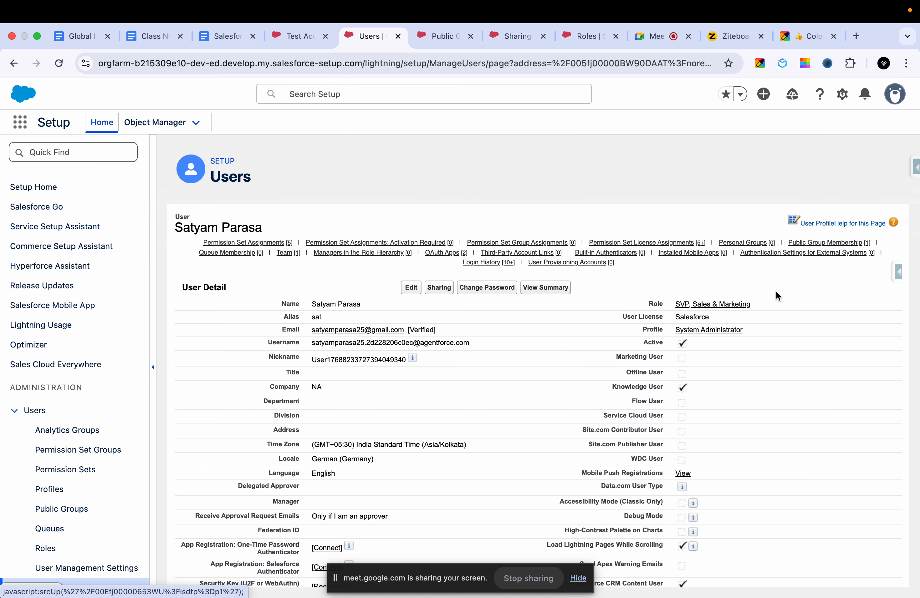
- Select the current role SVP, Sales & Marketing and abandon a Setup user search
triple_click(759, 304)
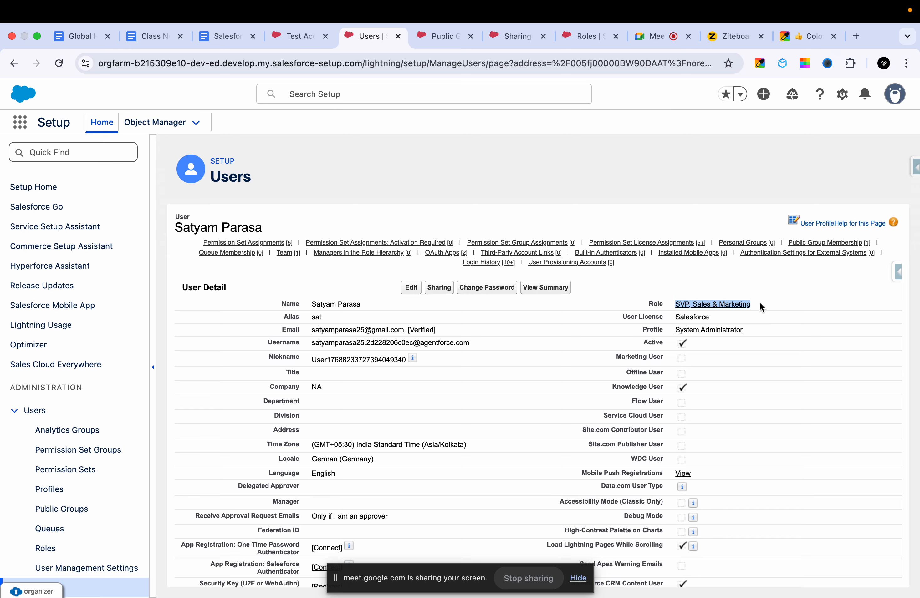
click(405, 93)
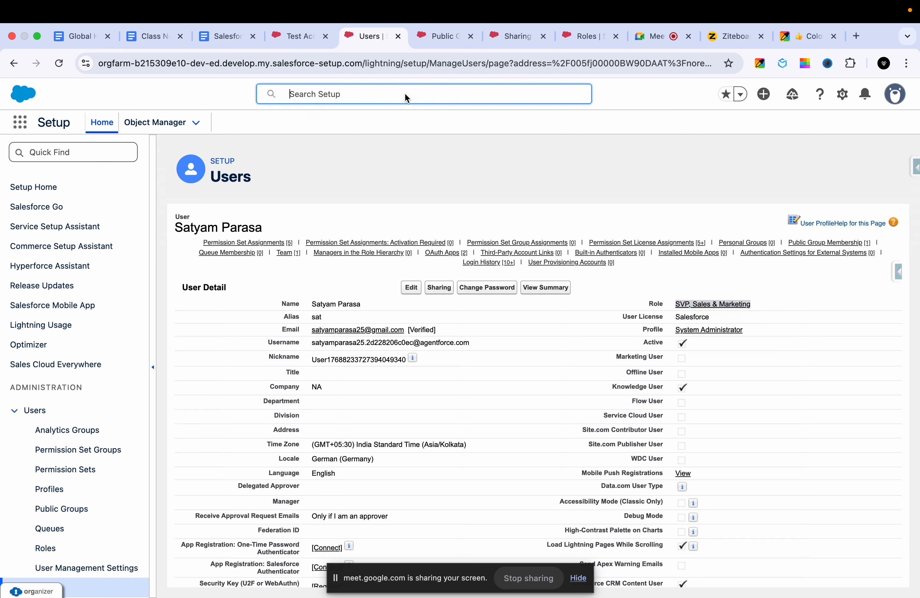
text(kr)
key(BackSpace)
key(BackSpace)
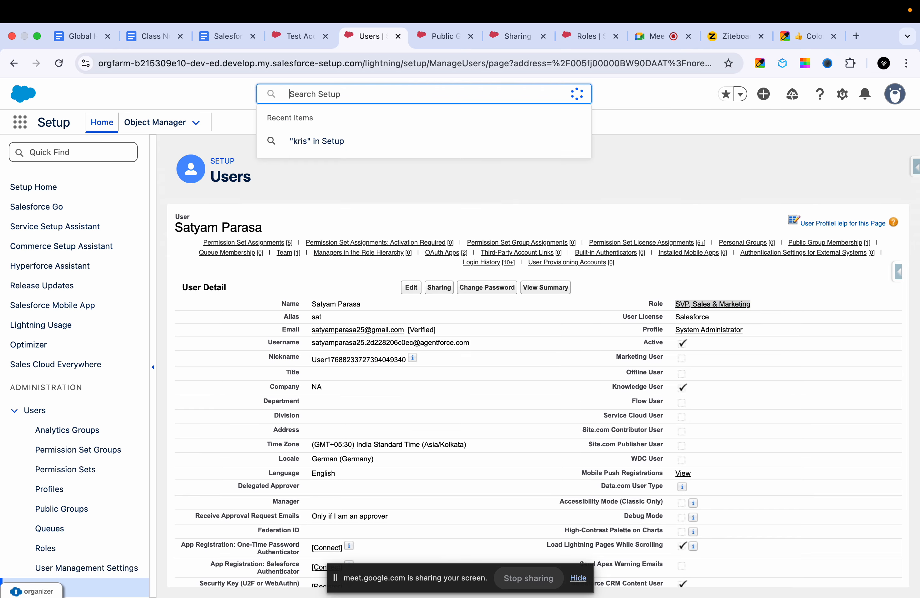
click(789, 307)
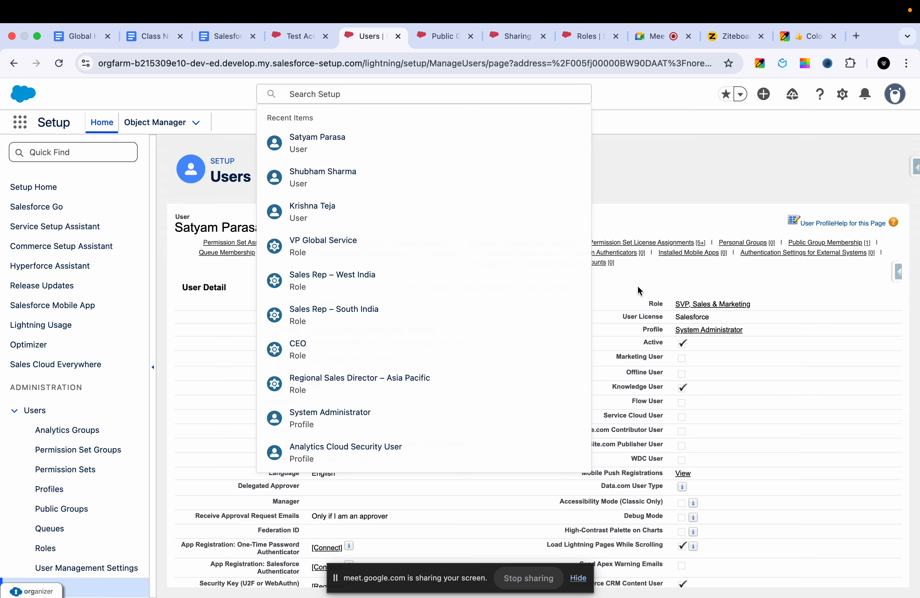
click(661, 160)
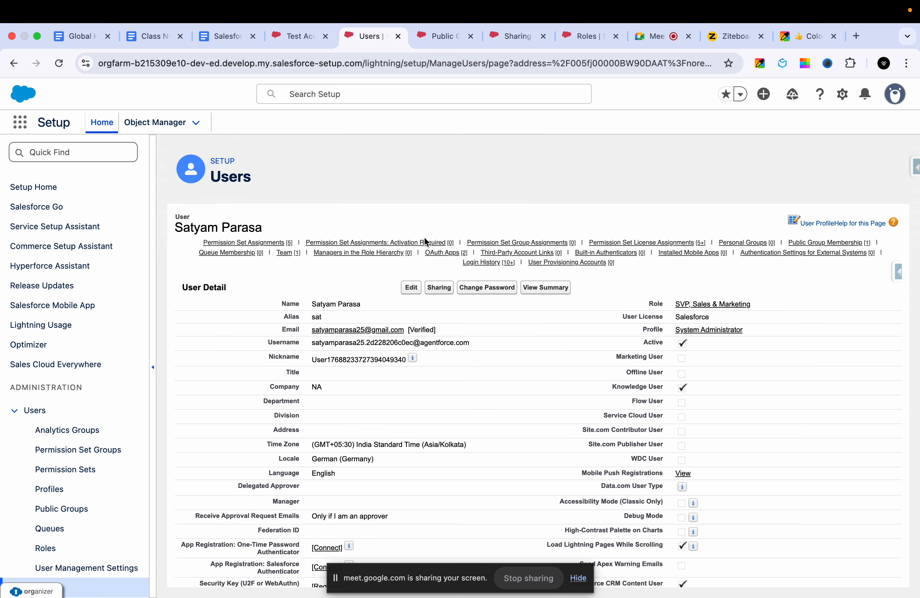
- Change the user's role to Sales Rep – South India and save the record
mouse_move(431, 252)
click(411, 287)
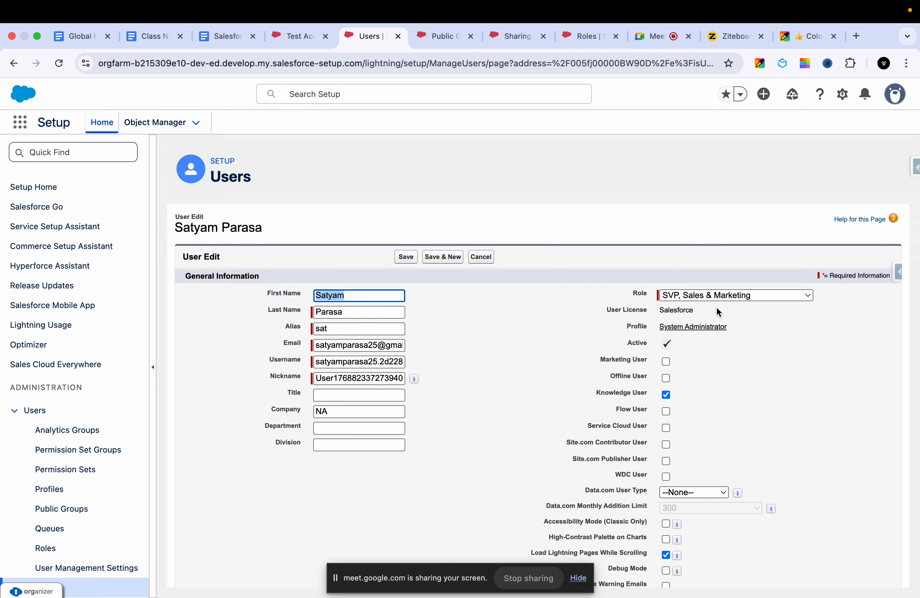
click(720, 297)
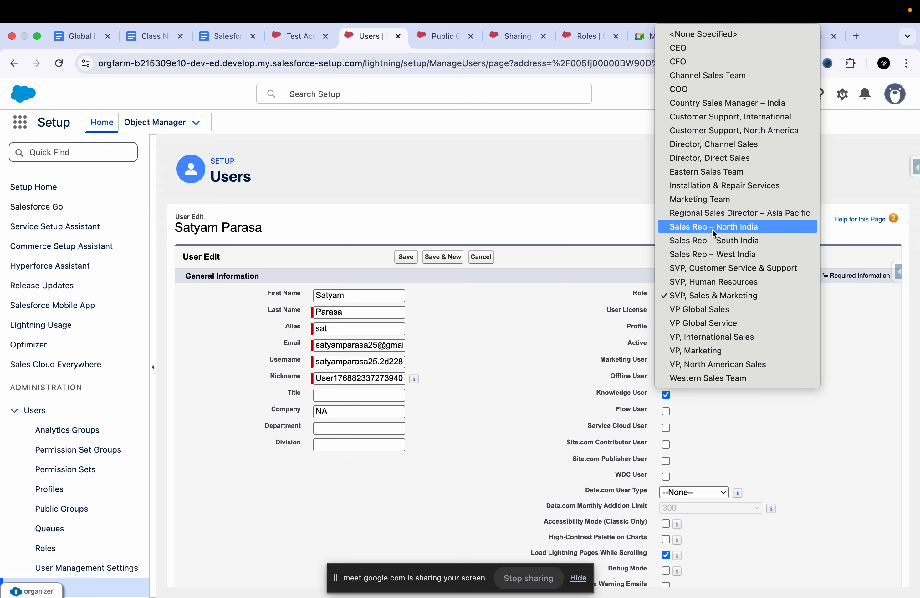
click(701, 242)
click(406, 256)
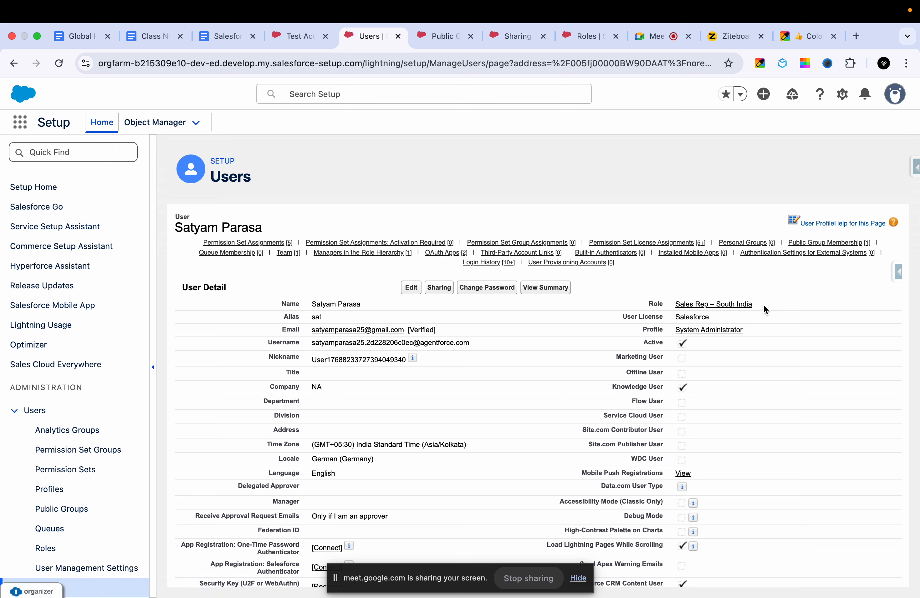
triple_click(764, 305)
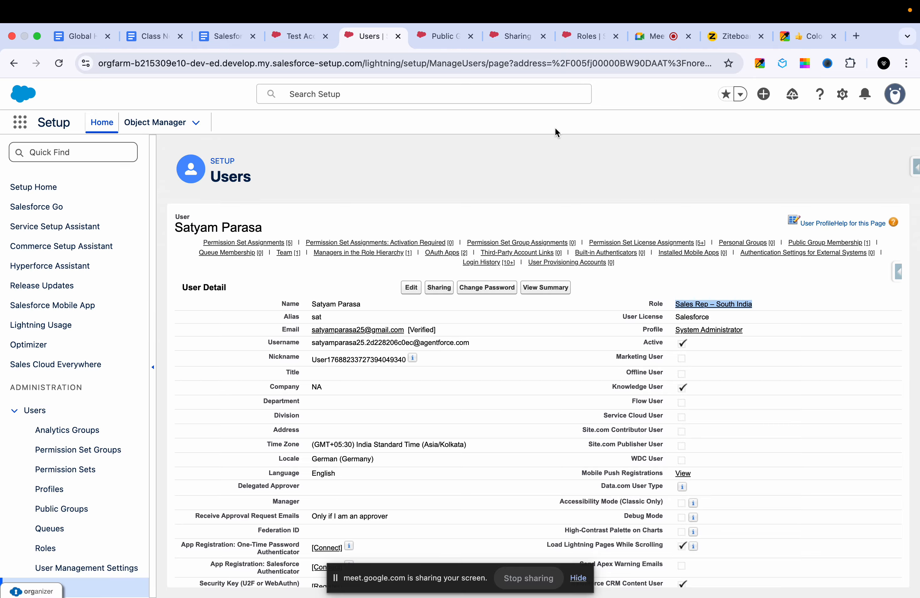
- Return to the Test Account SP record showing one Closed Lost opportunity and one case
click(441, 36)
click(310, 36)
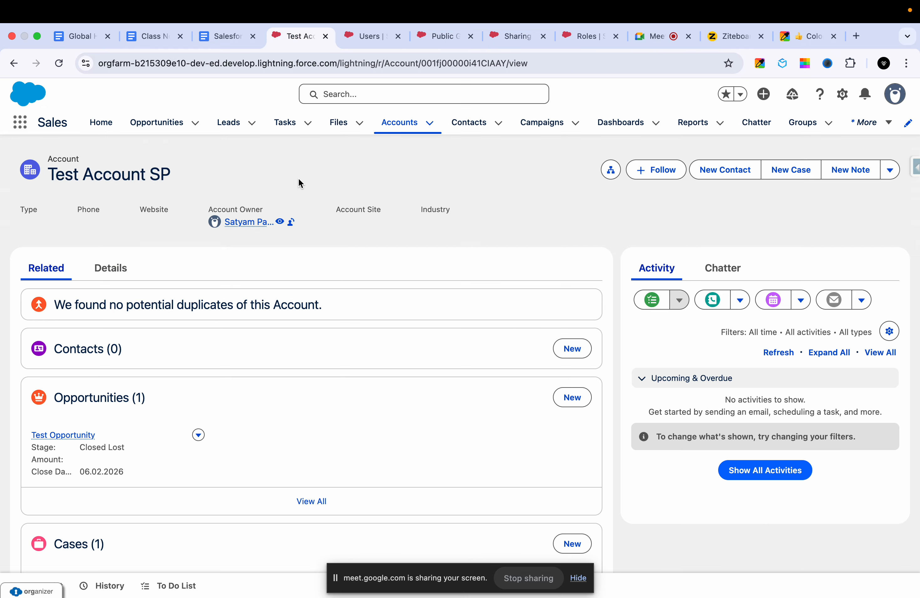
- Set the rule to share records owned by the Roles member Sales Rep – South India
click(512, 37)
click(334, 417)
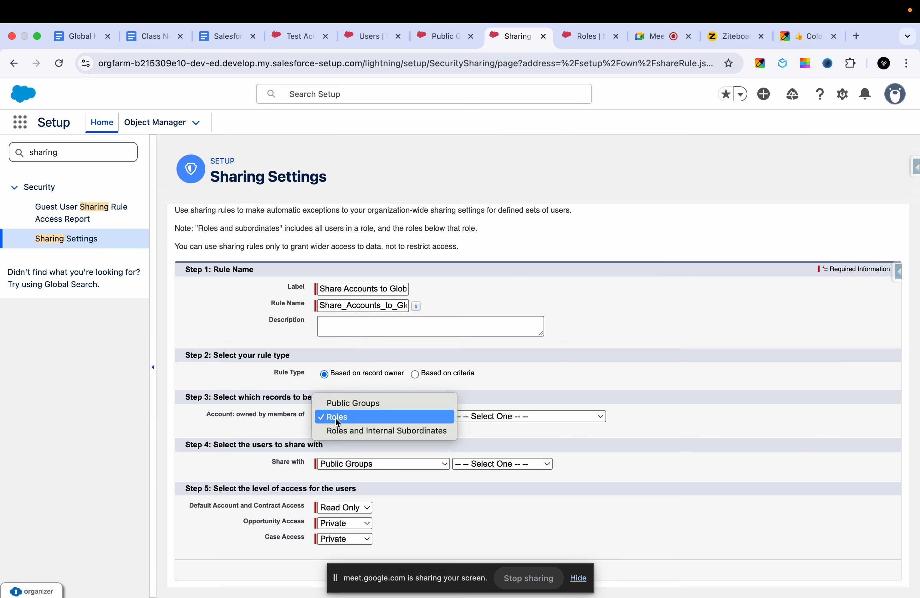
click(347, 418)
click(485, 418)
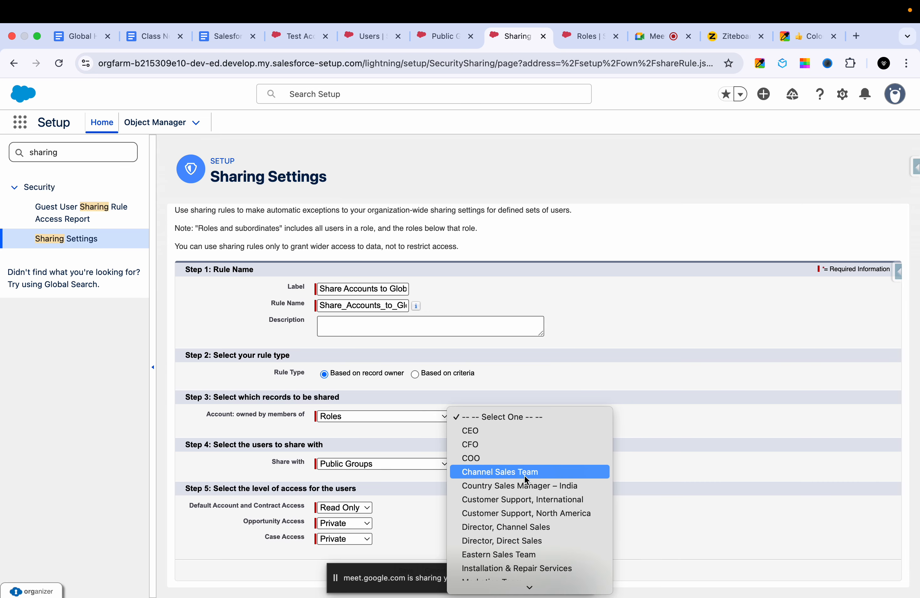
scroll(524, 475, down, 5)
scroll(508, 535, down, 5)
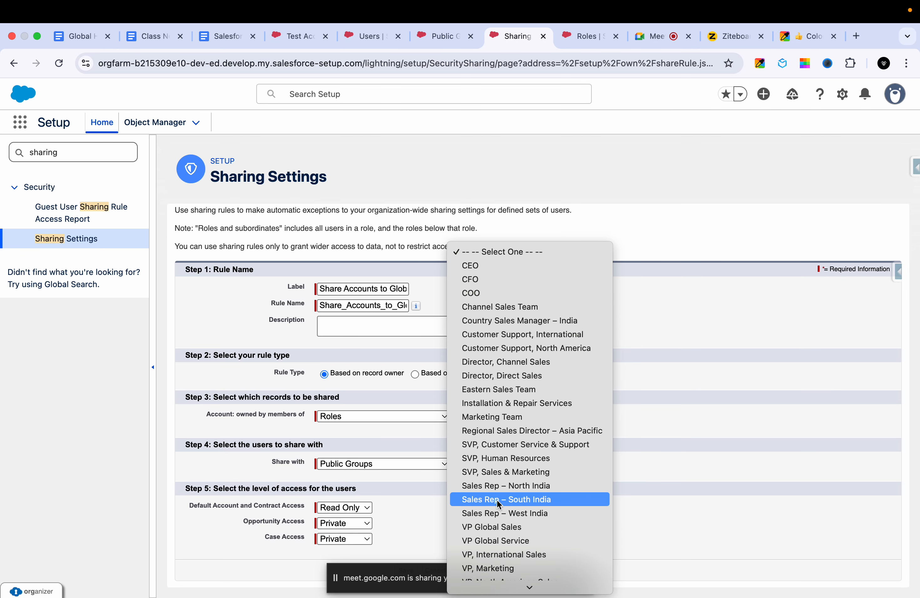
click(522, 501)
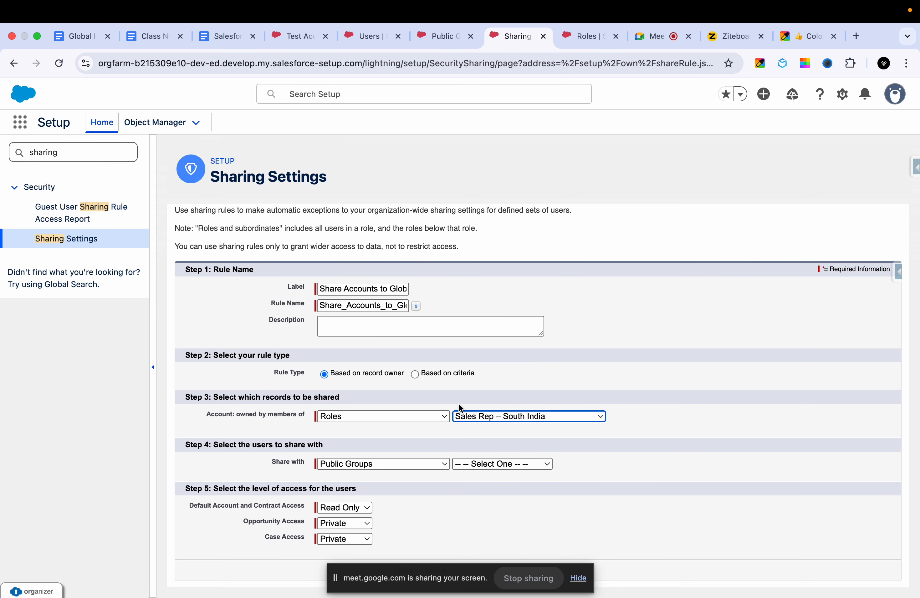
- Keep Public Groups as the share-with type, close the group list unchosen, and reload the page
click(376, 466)
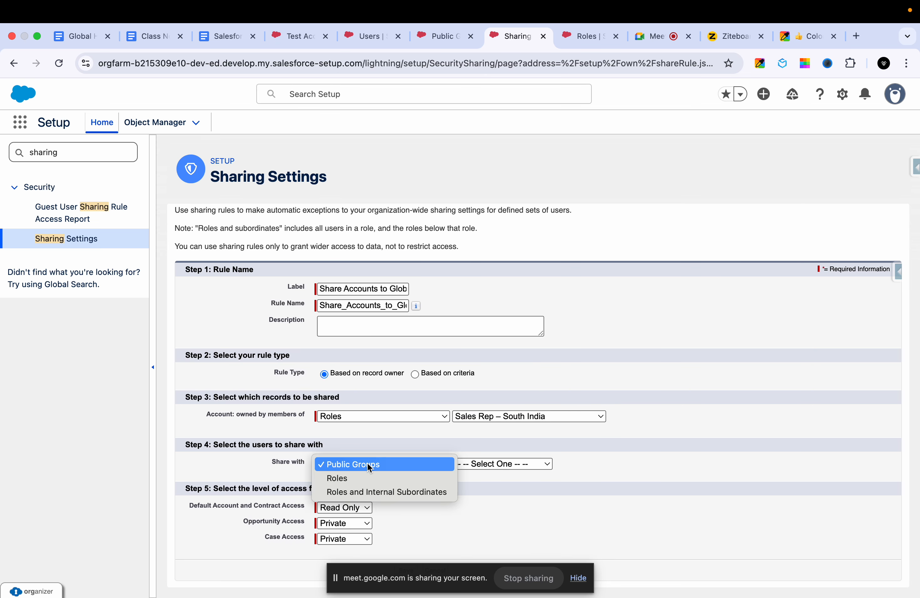
click(367, 463)
click(366, 464)
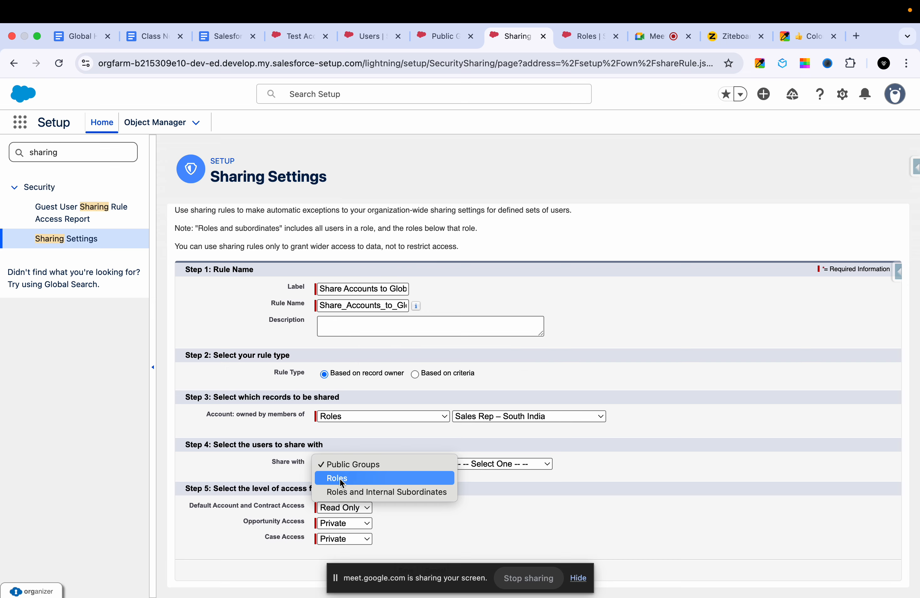
click(355, 465)
click(504, 465)
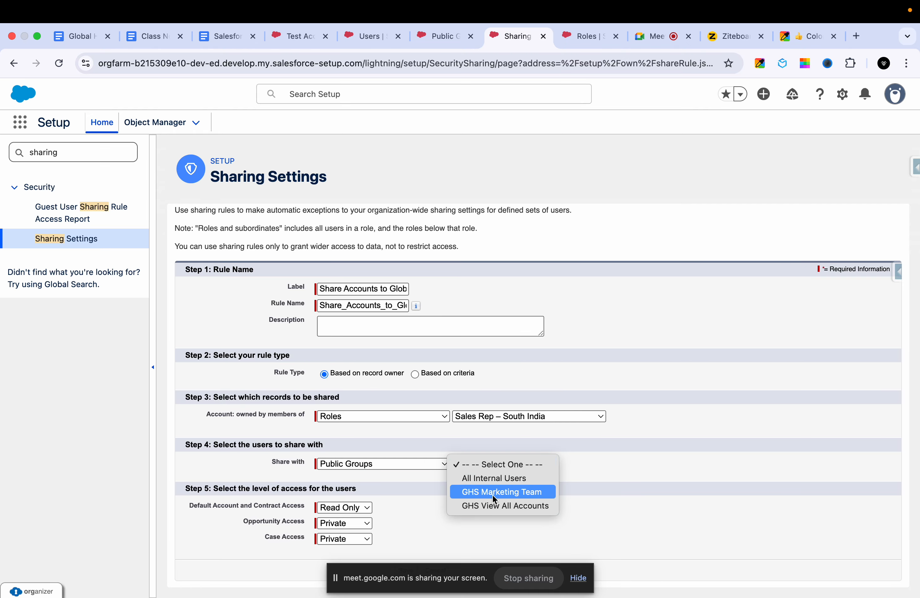
click(624, 465)
click(59, 63)
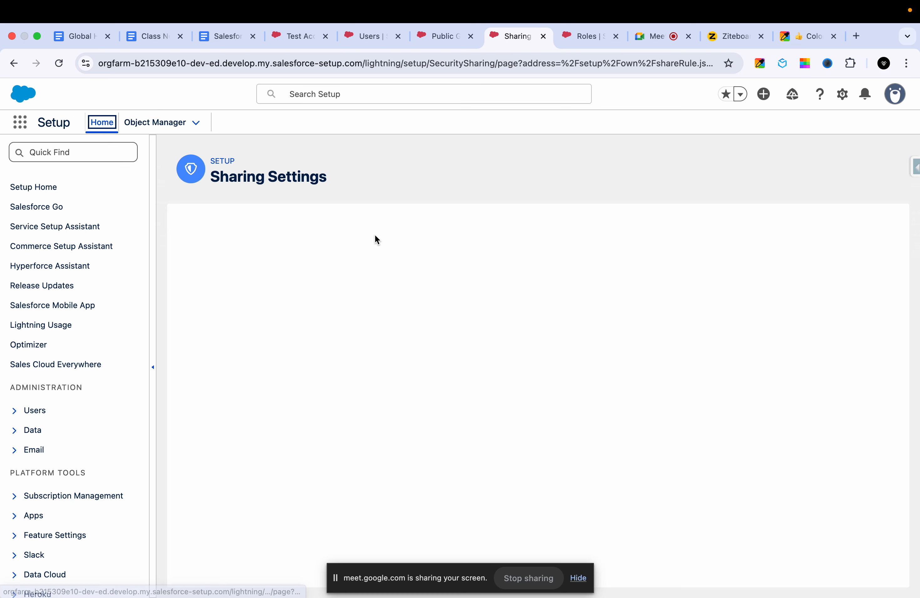
- Fill the rule label from saved suggestions so the rule name fills in
click(336, 329)
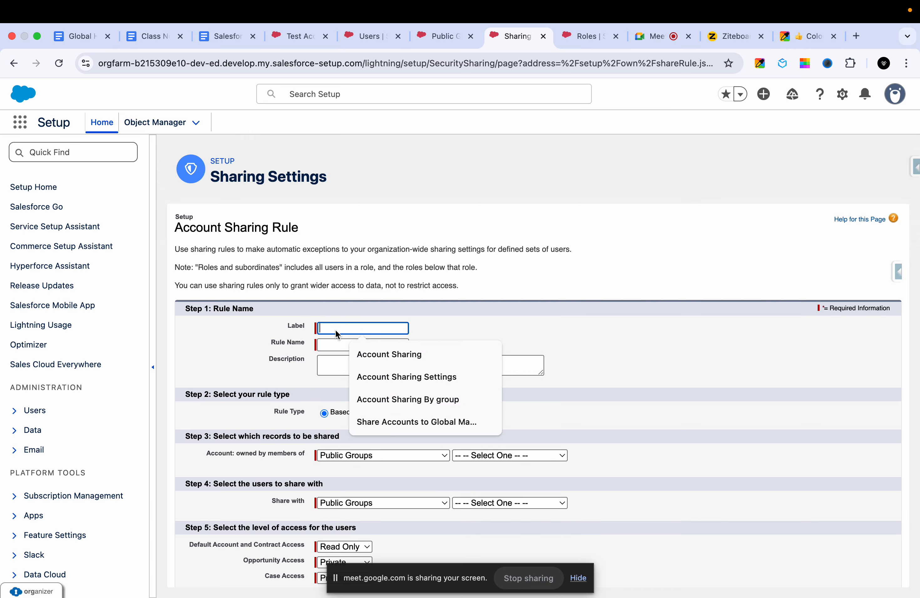
click(380, 423)
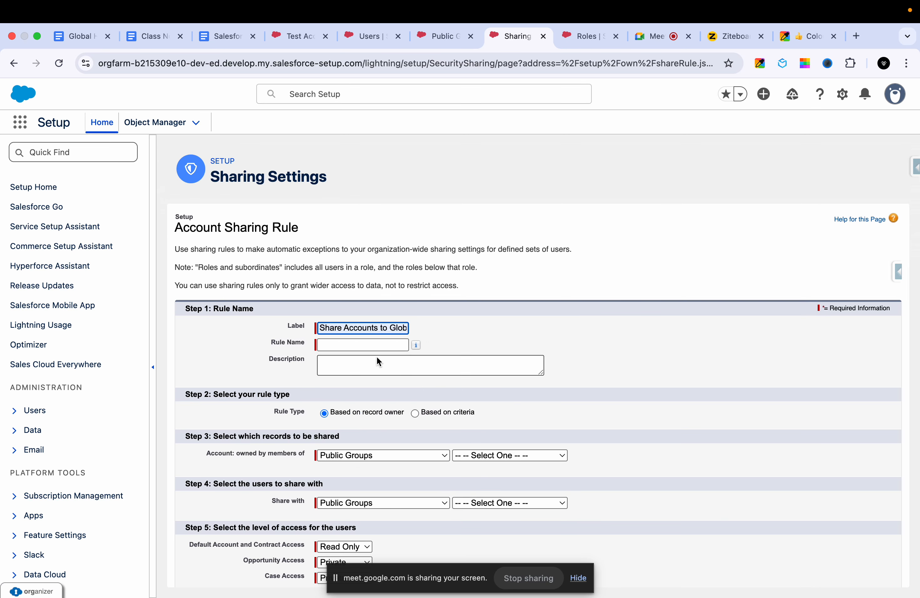
click(358, 348)
- Share records owned by members of the Sales Rep – South India role
scroll(429, 452, down, 2)
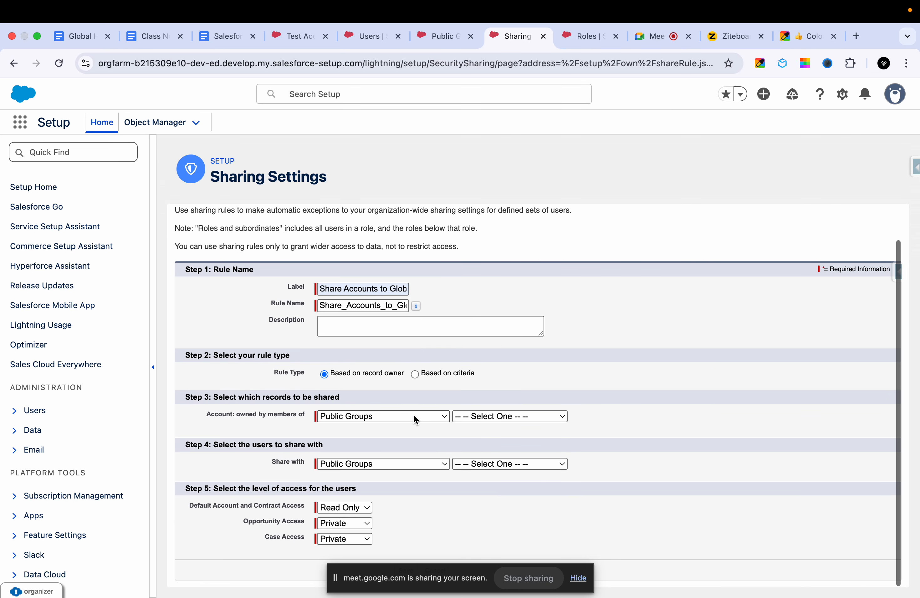
click(414, 416)
click(342, 430)
click(499, 417)
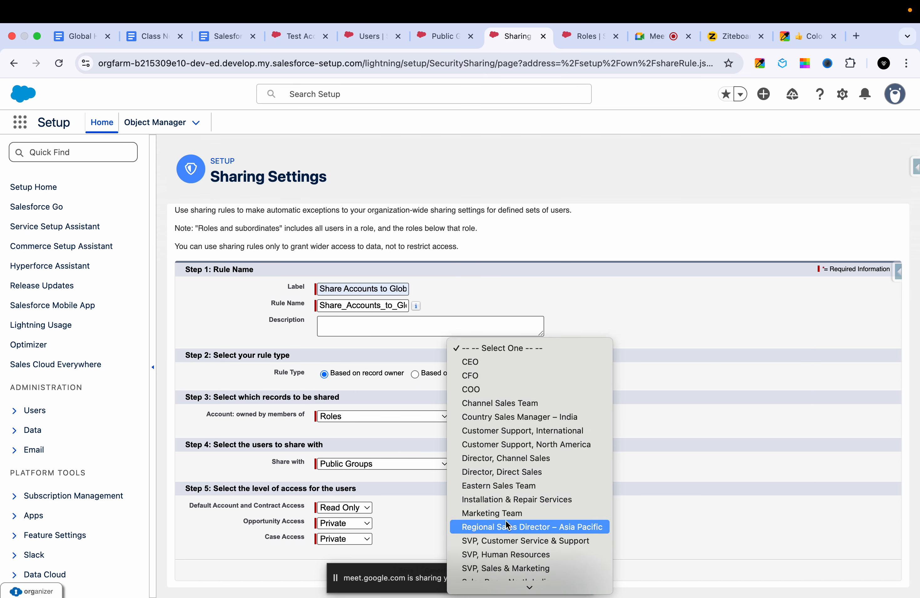
scroll(505, 520, down, 3)
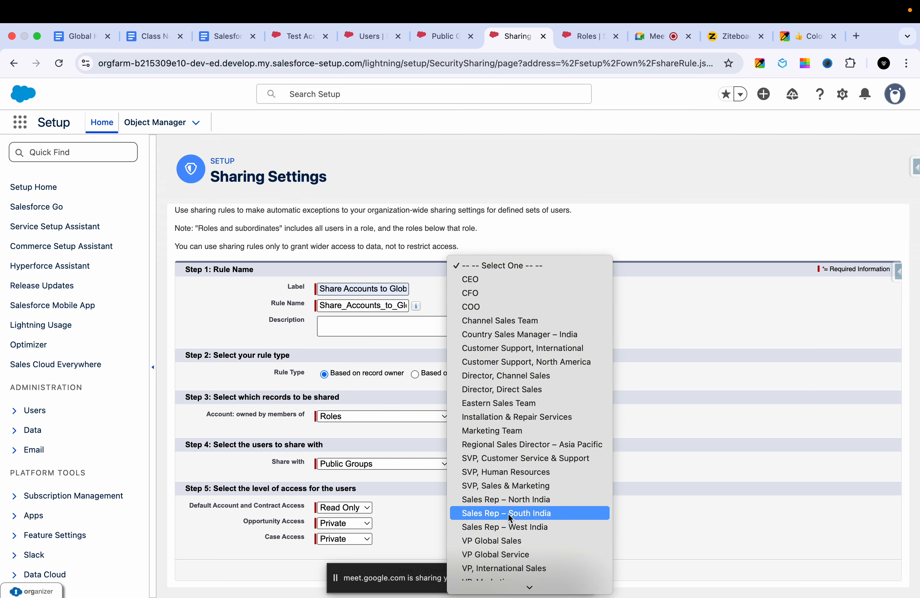
click(508, 517)
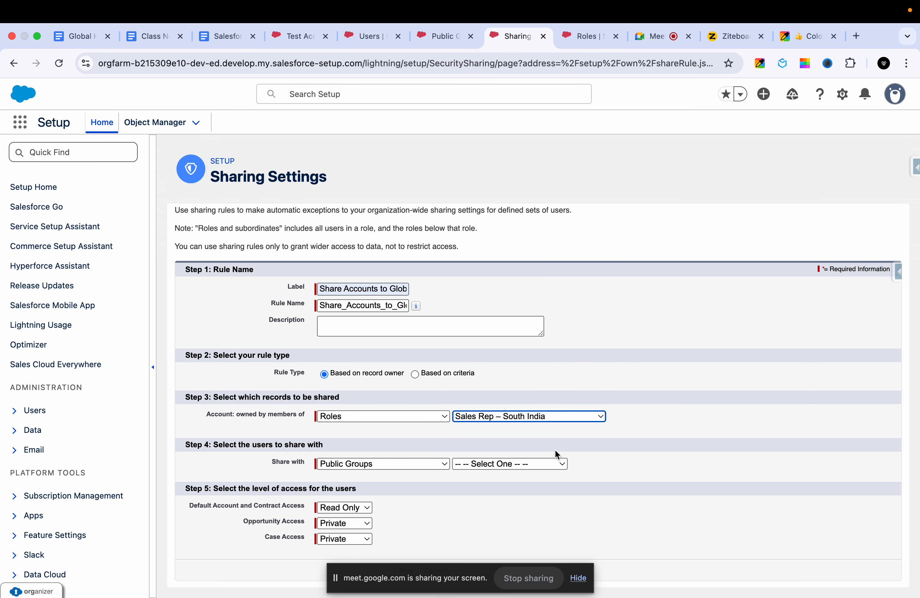
- Share them with the public group GHS Global Markting Team
click(407, 462)
click(505, 464)
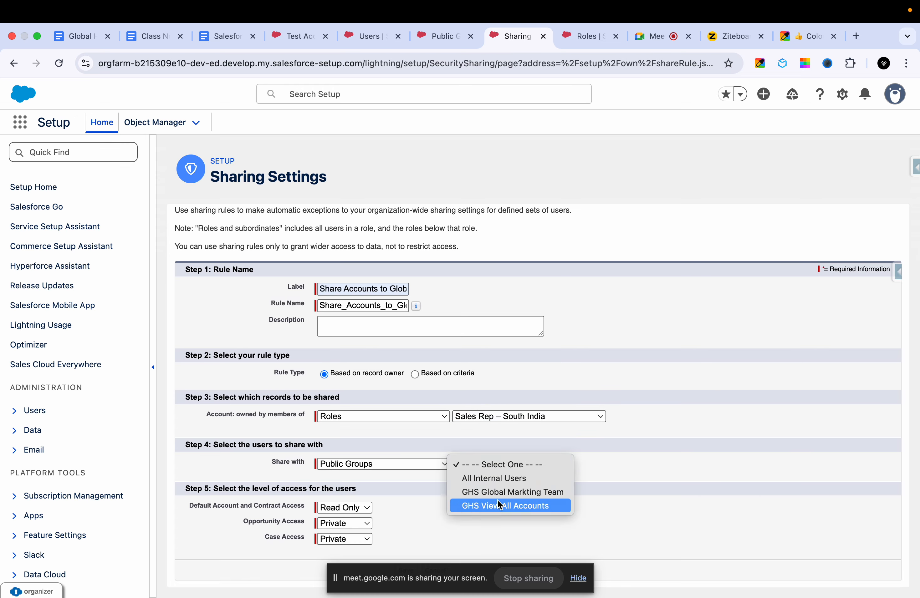
click(510, 492)
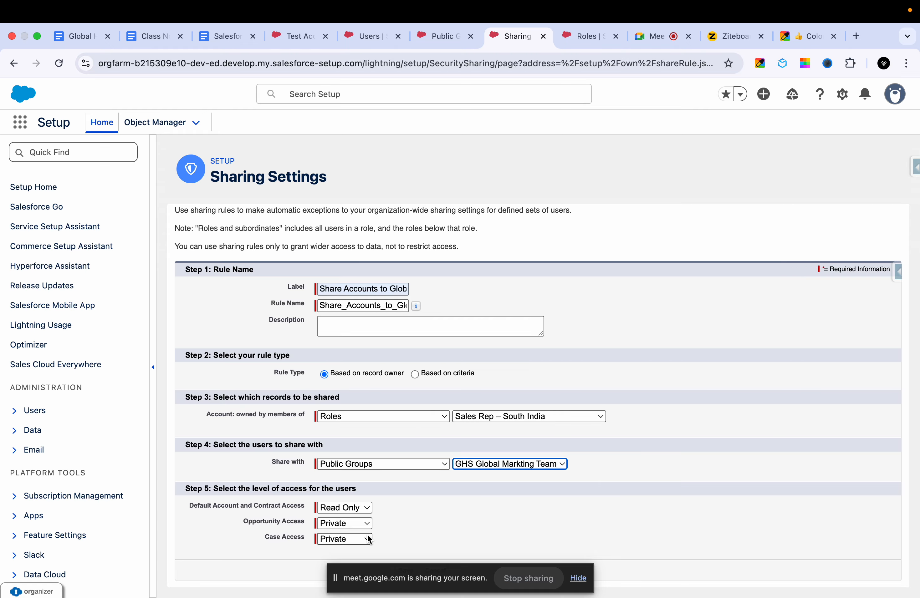
- Save the account sharing rule, confirm the sharing recalculation, and reload Sharing Settings
click(578, 578)
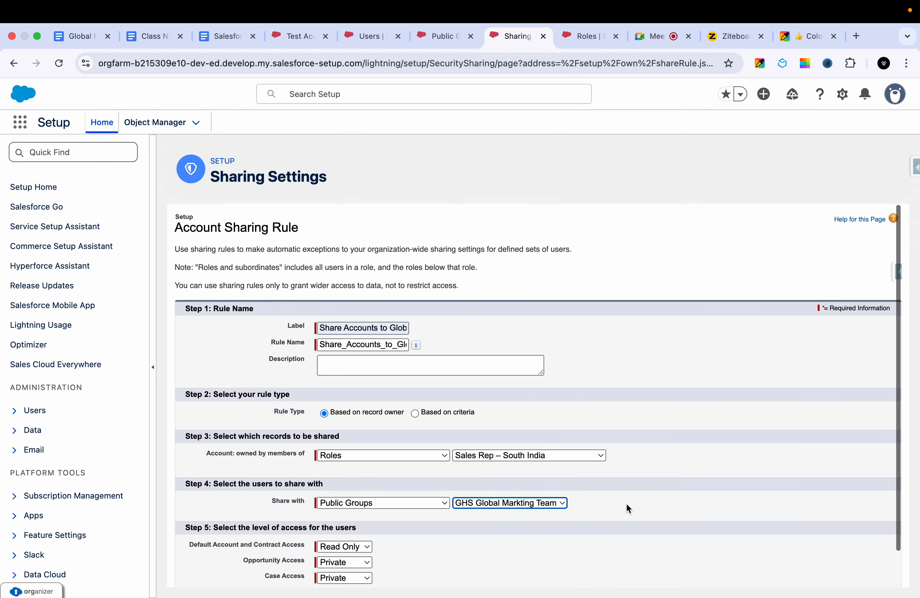
click(414, 575)
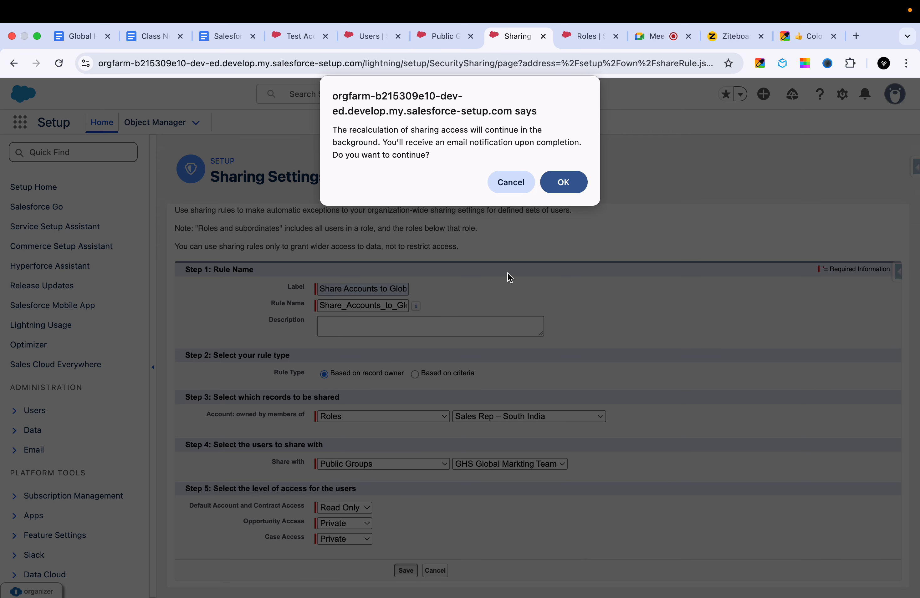
click(569, 179)
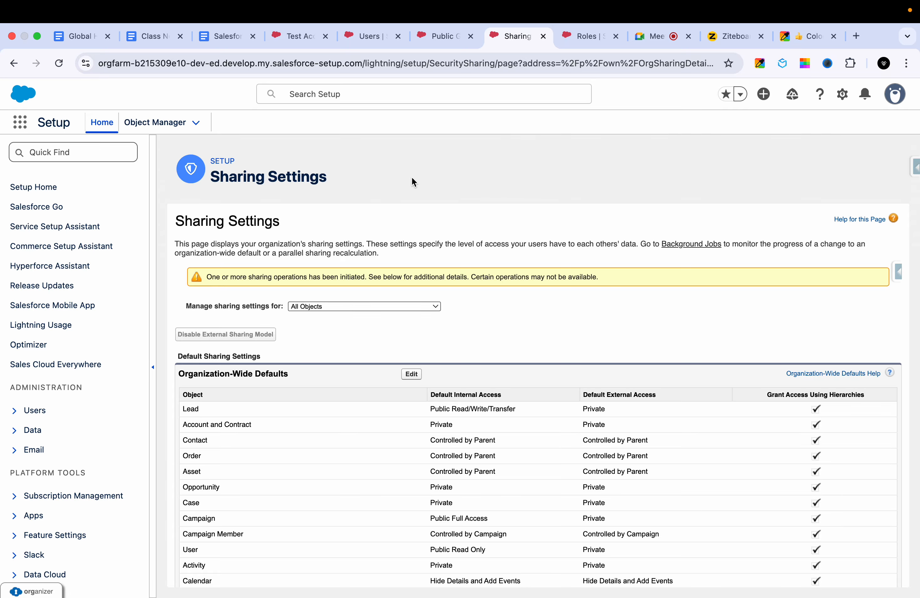
click(59, 63)
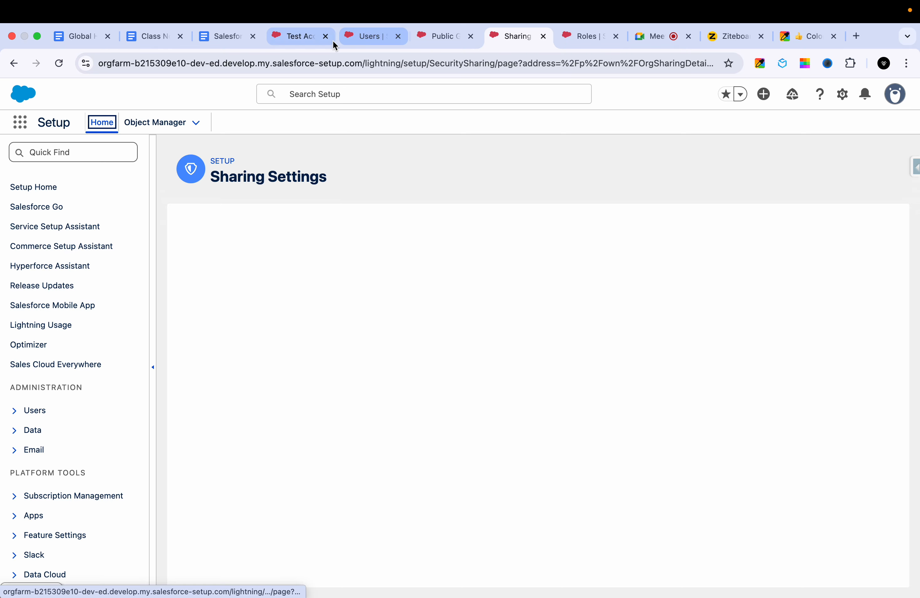
- Check the Account Owner on the Test Account SP record
click(289, 35)
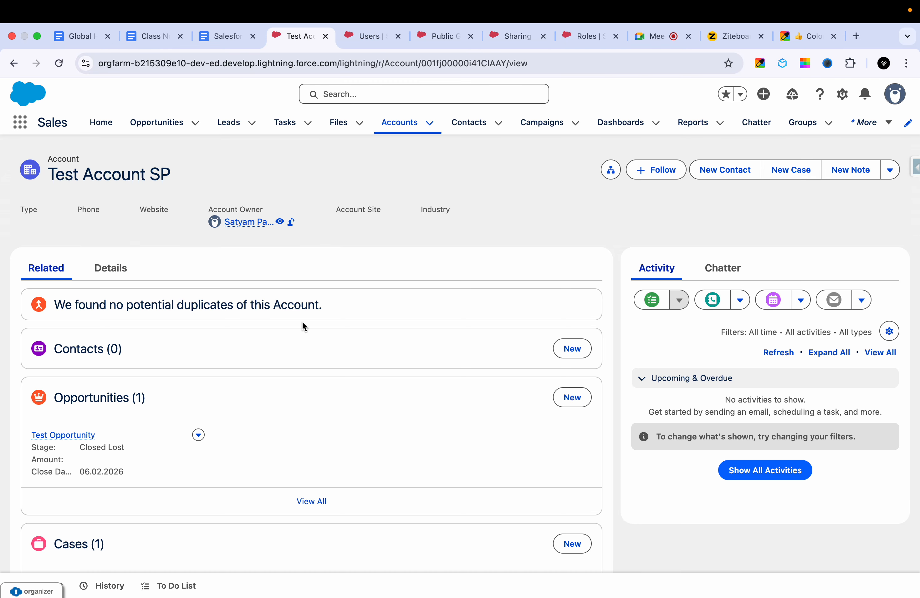
mouse_move(261, 224)
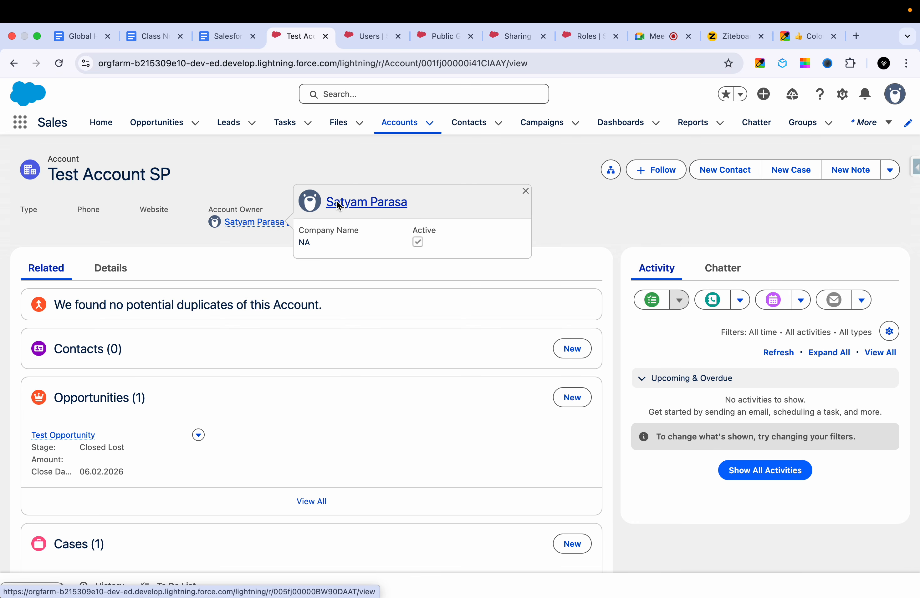
triple_click(217, 183)
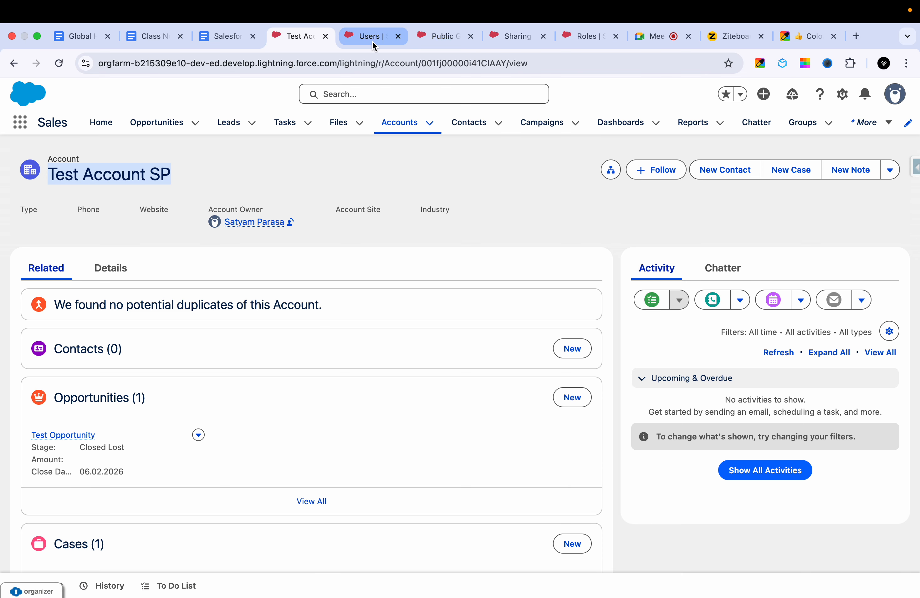
- Open the GHS Global Markting Team public group and start editing its membership
click(451, 36)
click(290, 325)
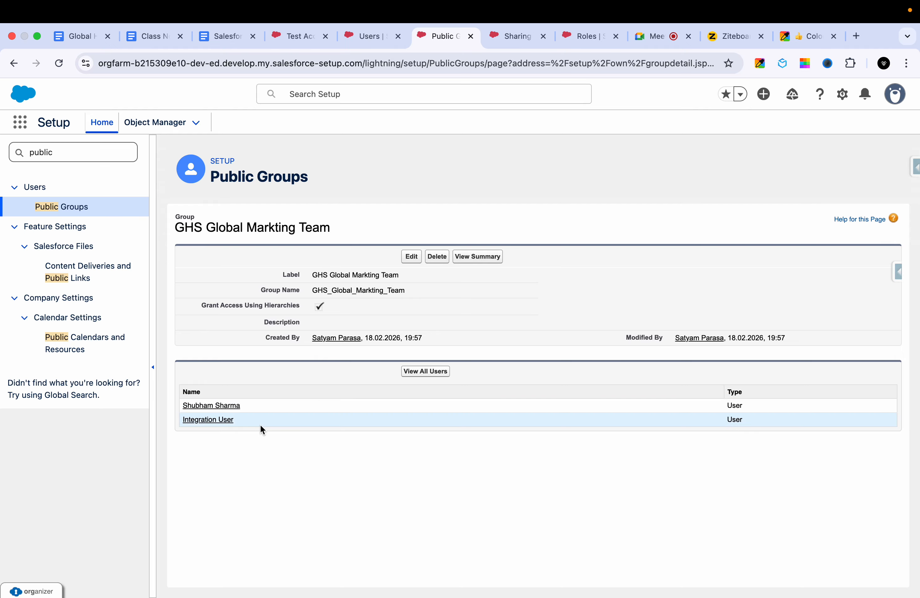
click(411, 257)
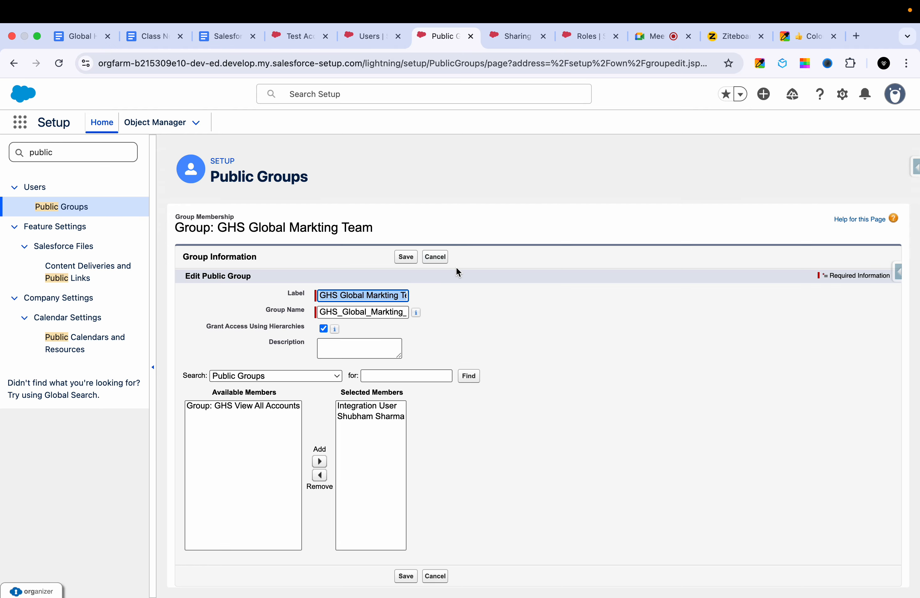
- Add one more user to GHS Global Markting Team's members, save, and go back to Test Account SP
click(291, 375)
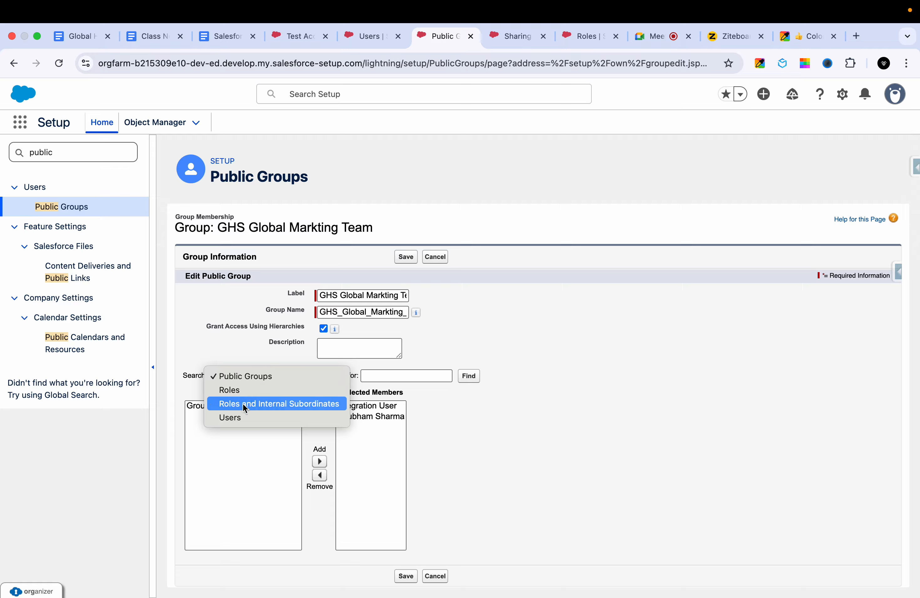
click(233, 418)
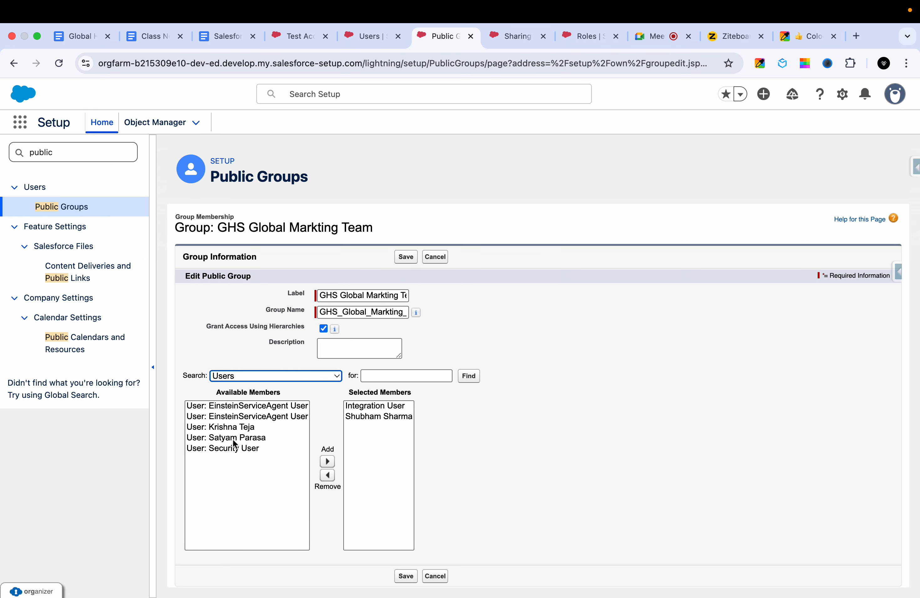
click(239, 429)
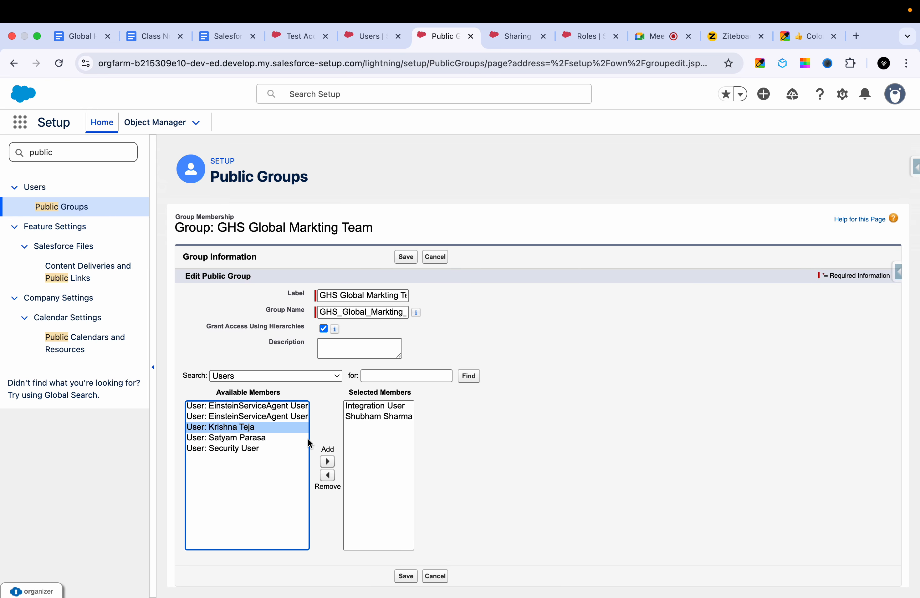
click(327, 461)
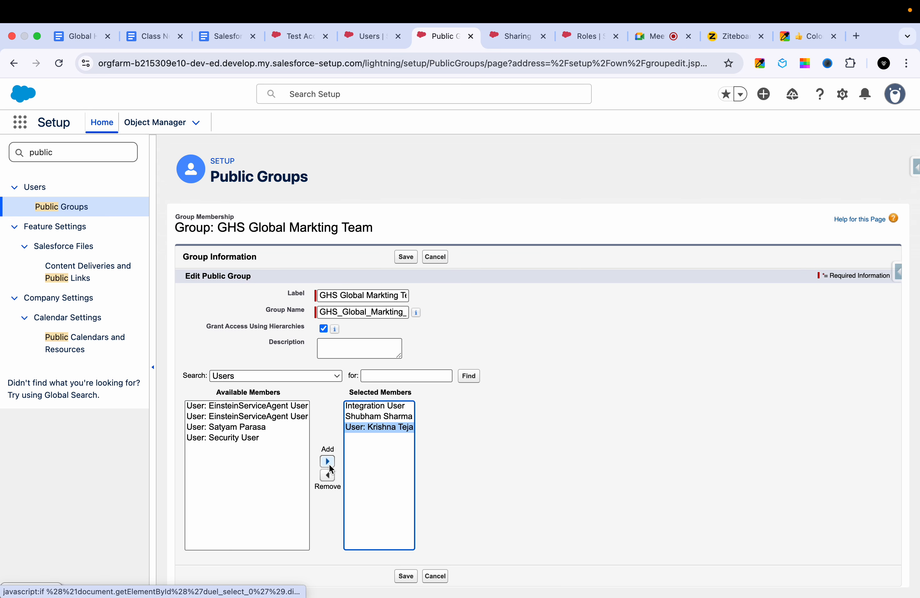
click(406, 576)
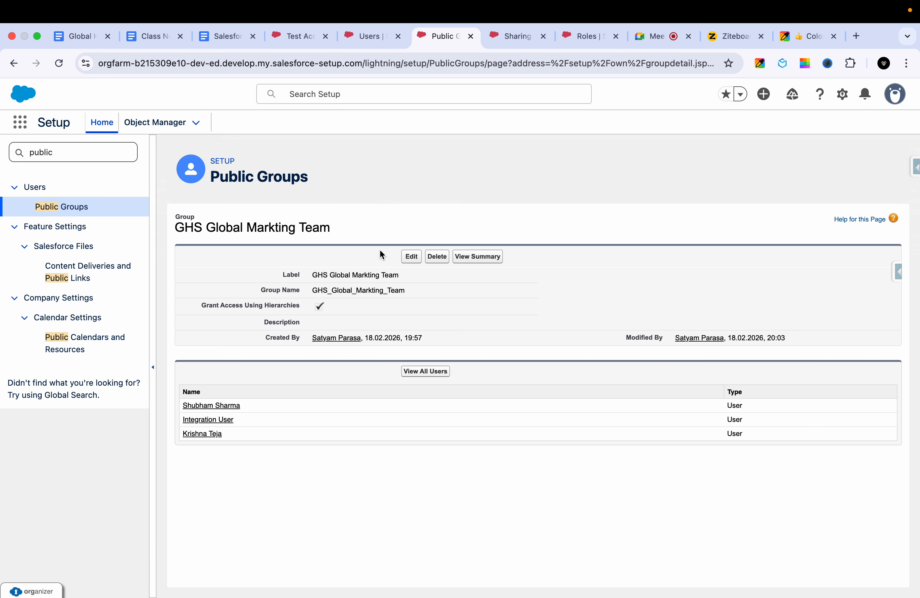
click(284, 43)
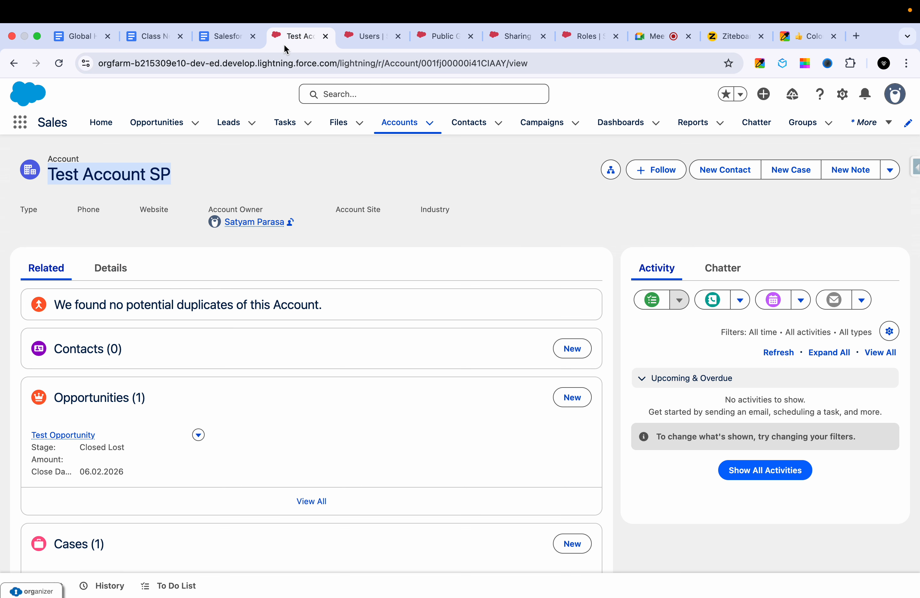
- Open Test Account SP's sharing settings and its full sharing hierarchy of user access
click(411, 179)
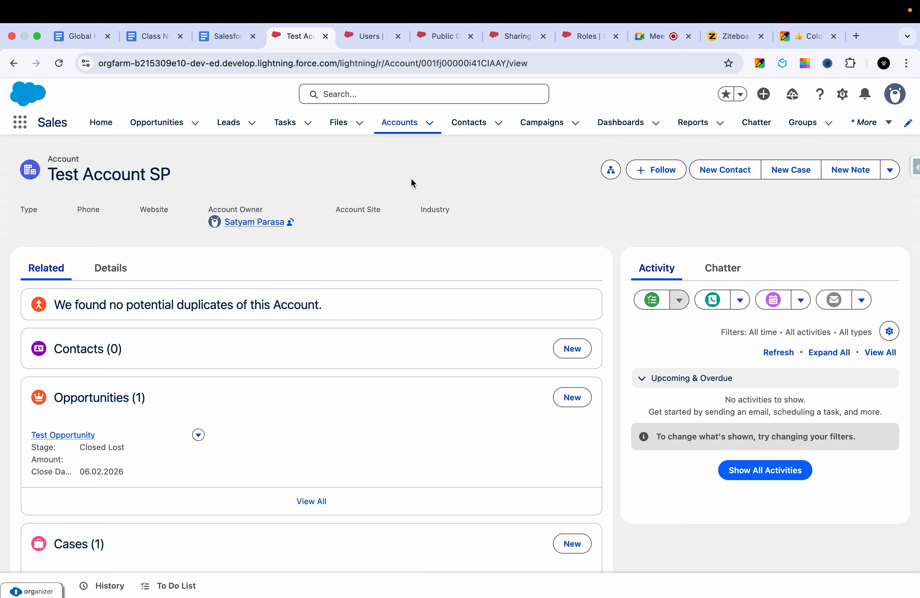
click(889, 171)
click(815, 322)
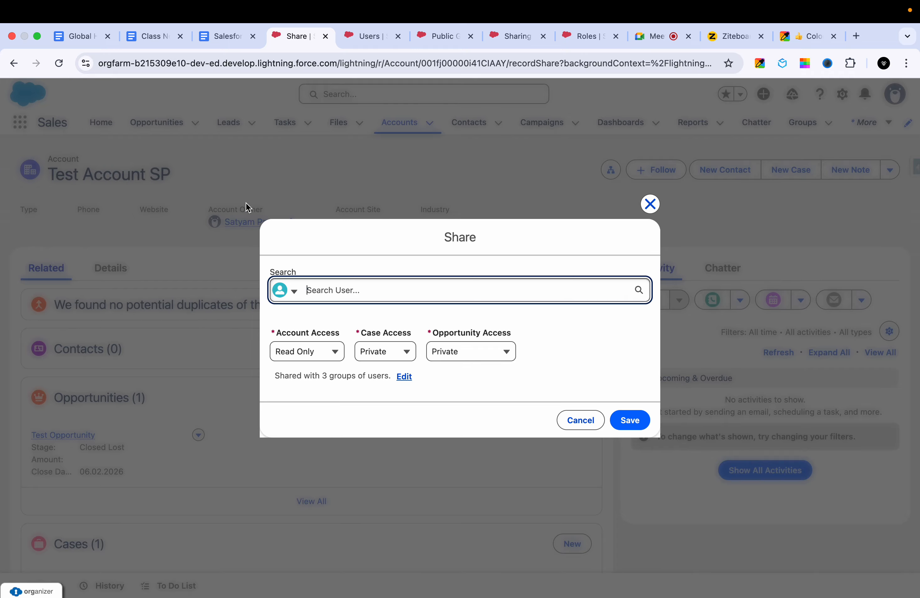
click(407, 379)
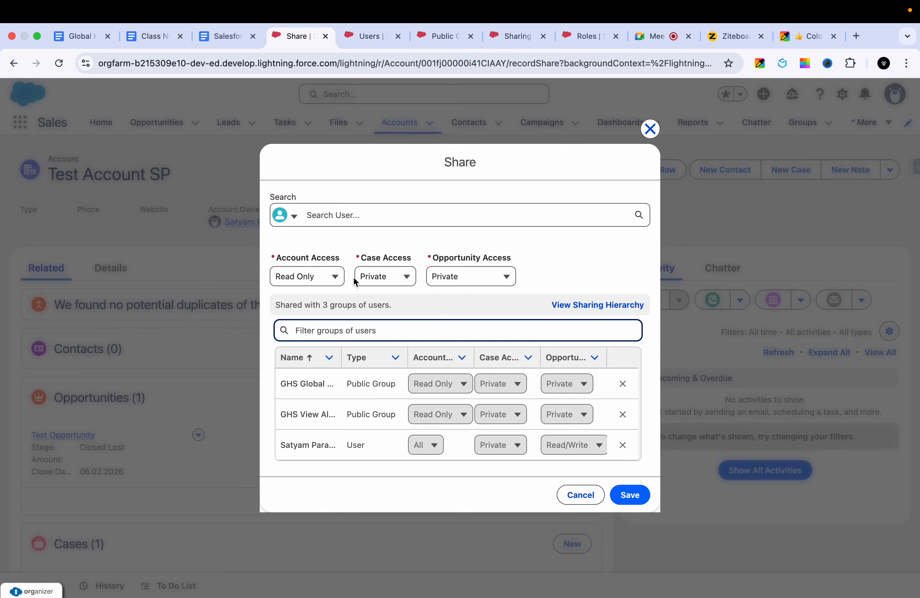
click(587, 306)
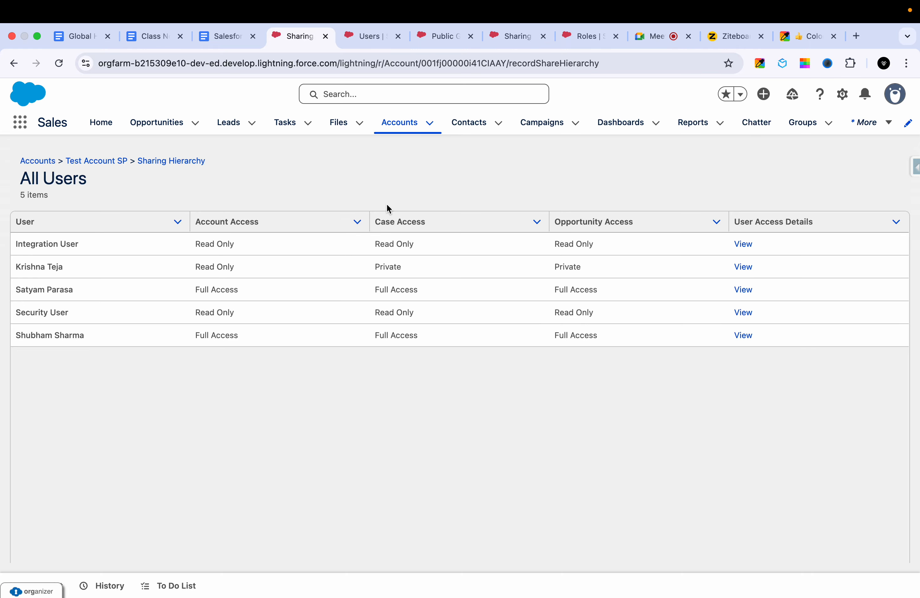
click(438, 37)
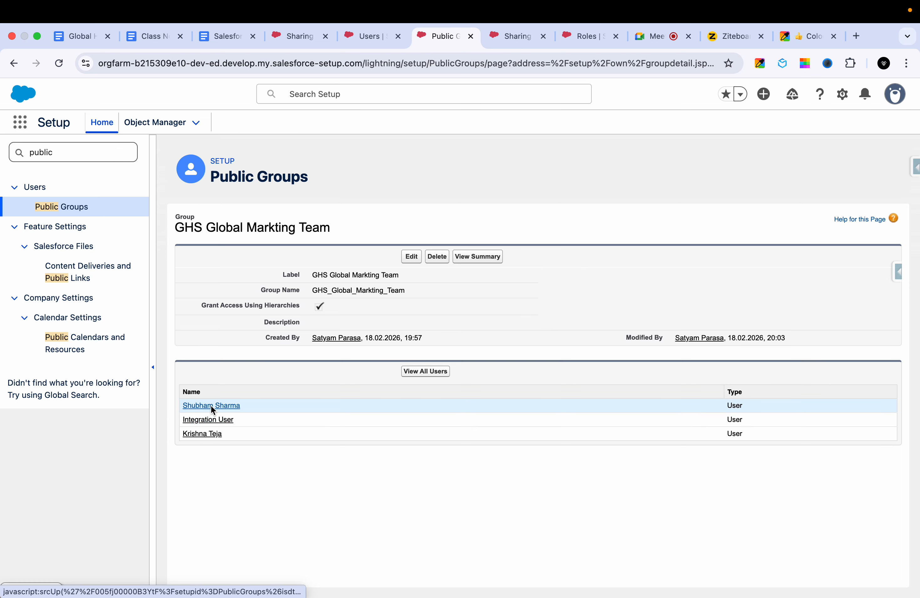
click(357, 37)
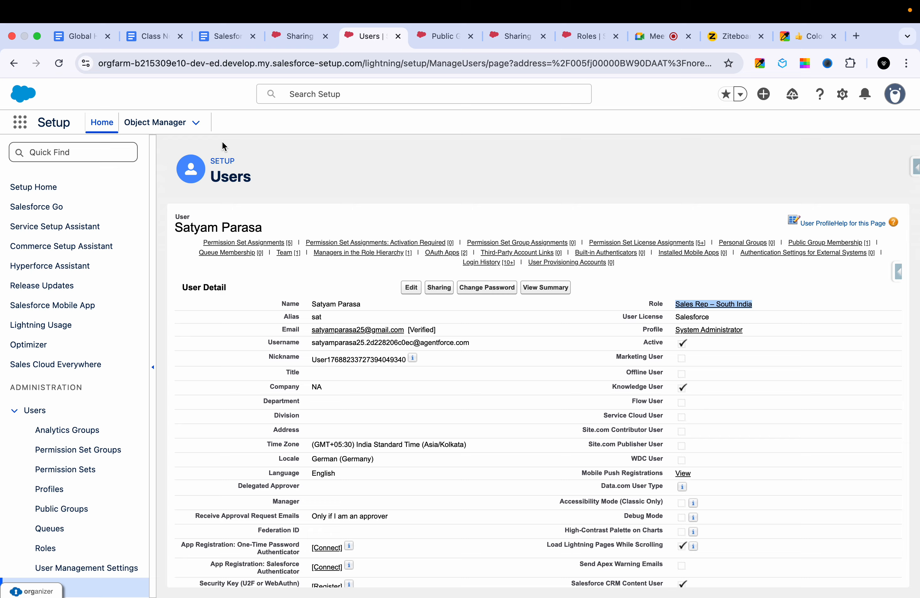
click(282, 34)
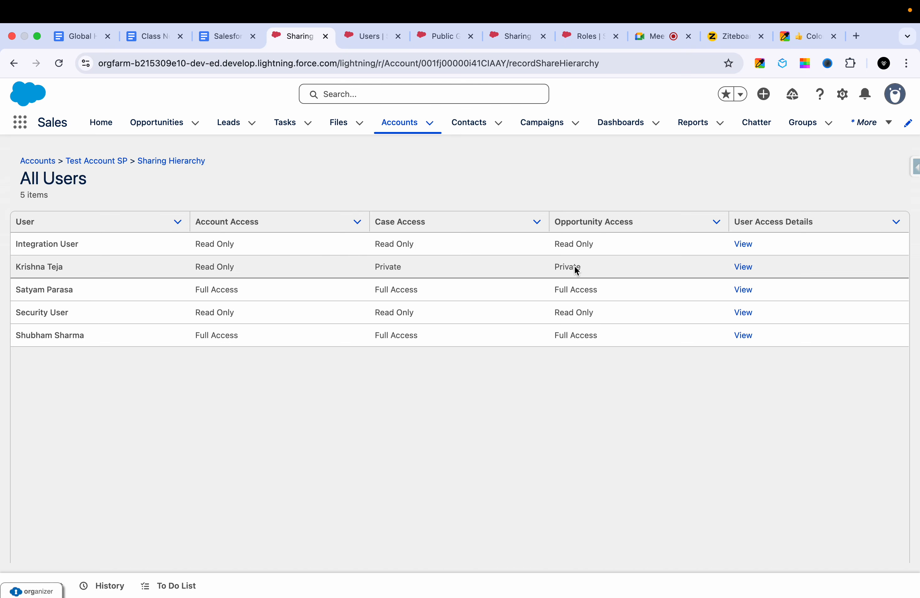
- Open the Read Only user's access detail, widen Reason for Access, and highlight Group Member
click(742, 265)
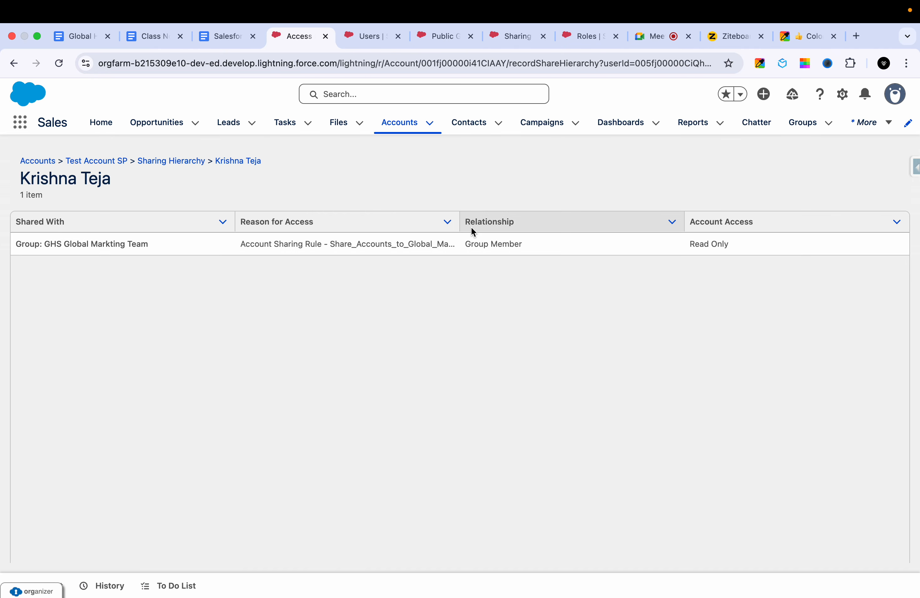
drag(456, 216, 549, 207)
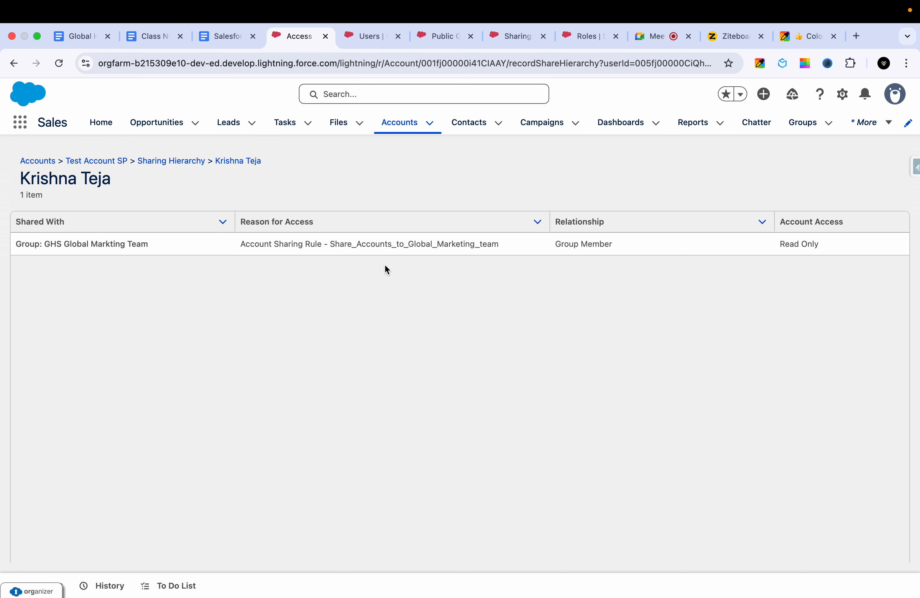
drag(623, 245, 554, 245)
click(490, 270)
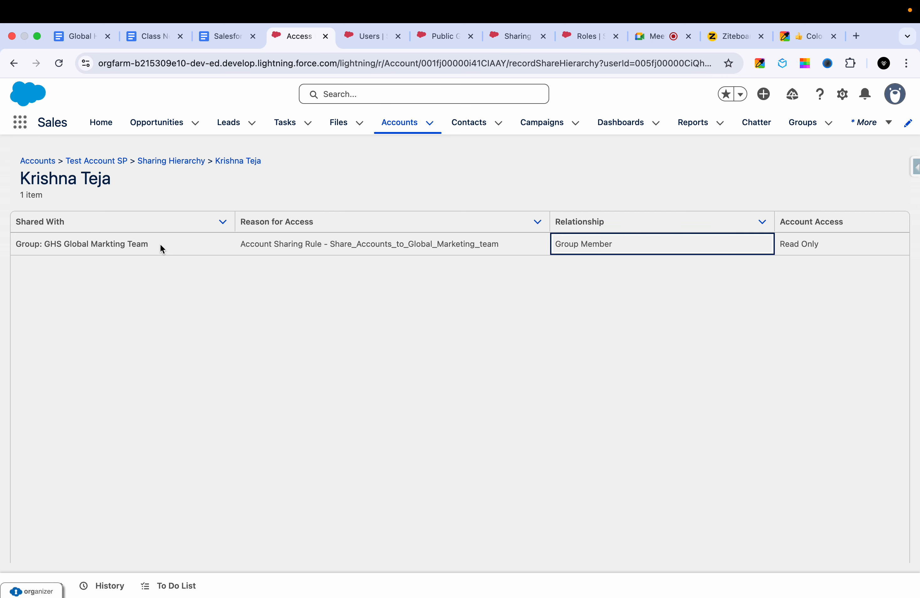
- Highlight the GHS Global Markting Team group and the Share_Accounts_to_Global_Marketing_team Account Sharing Rule
drag(159, 244, 44, 246)
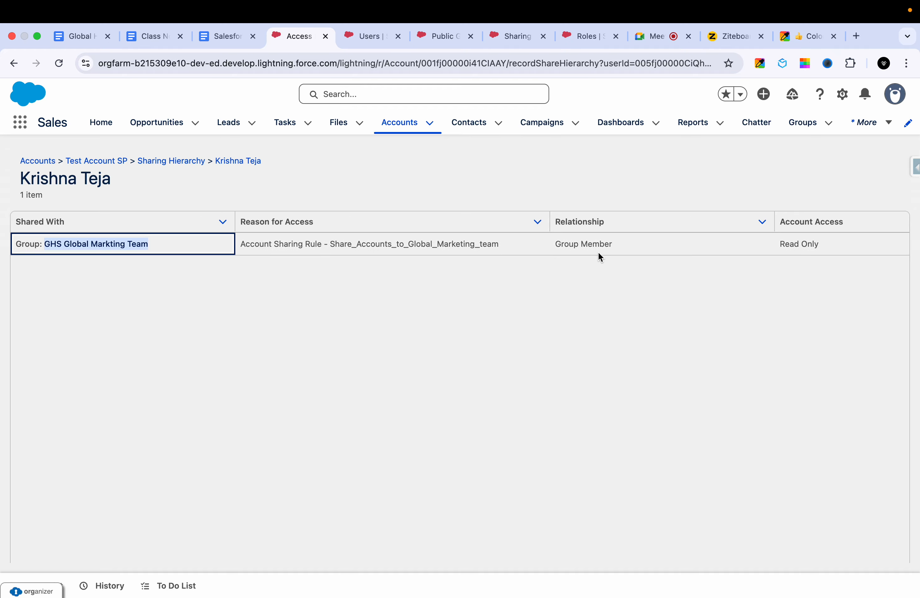
drag(505, 247, 240, 246)
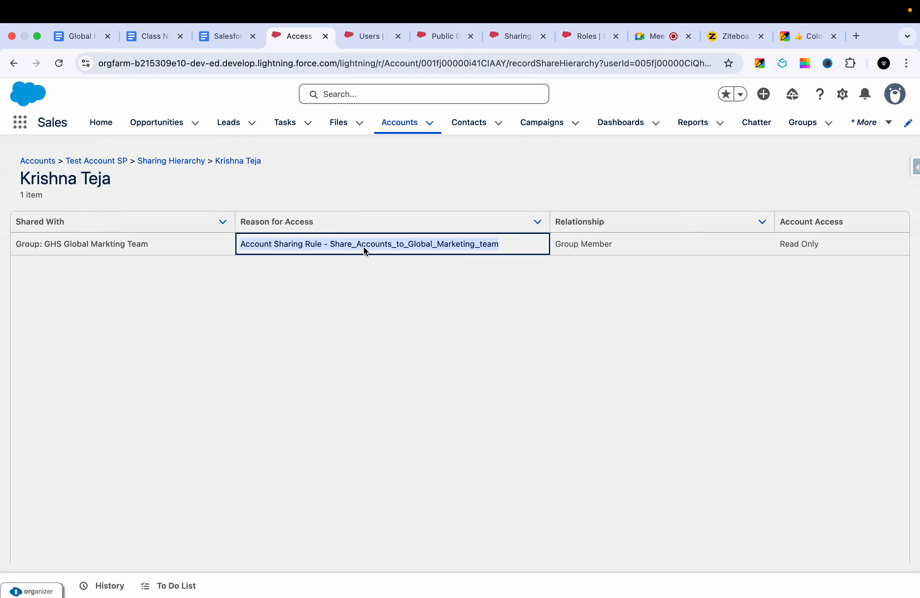
click(290, 245)
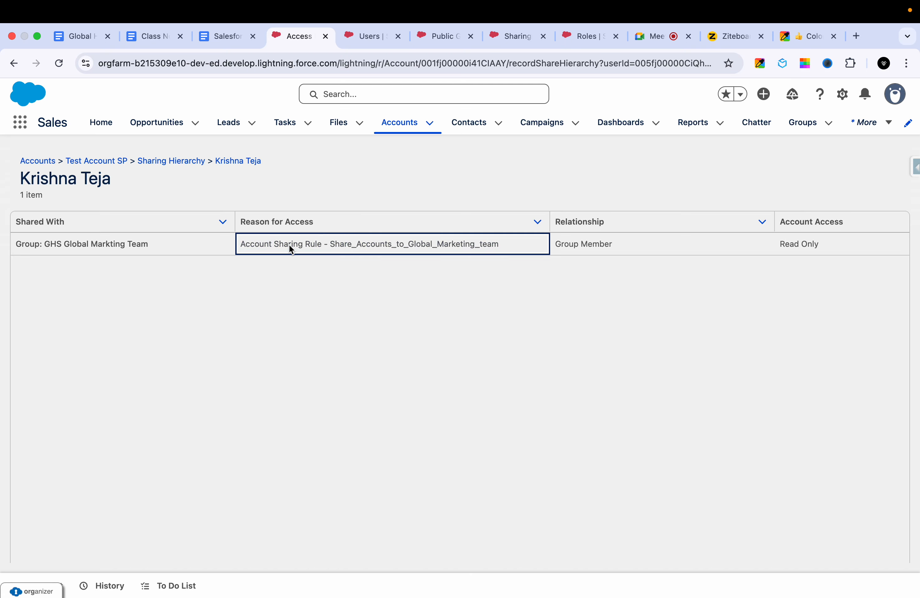
drag(329, 245, 504, 246)
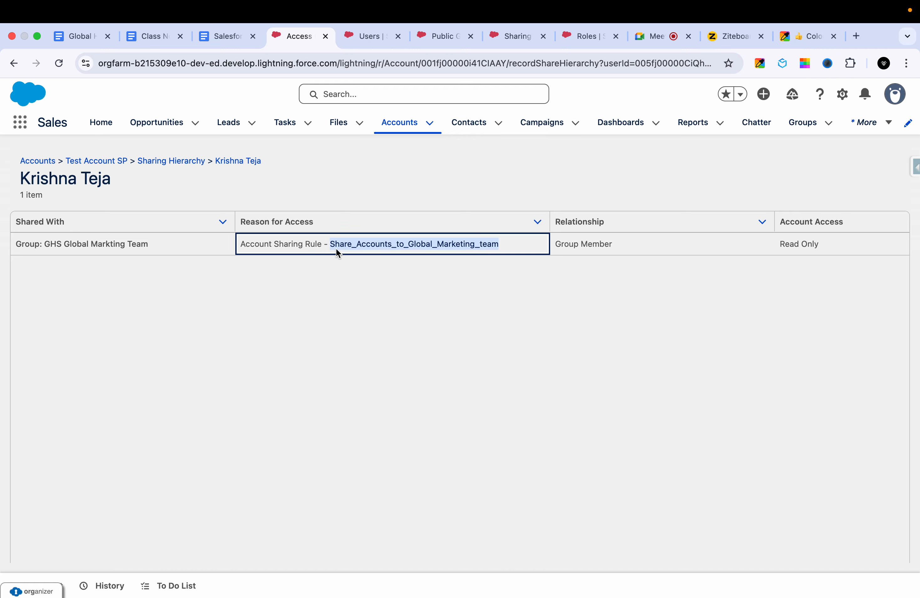
drag(322, 245, 242, 245)
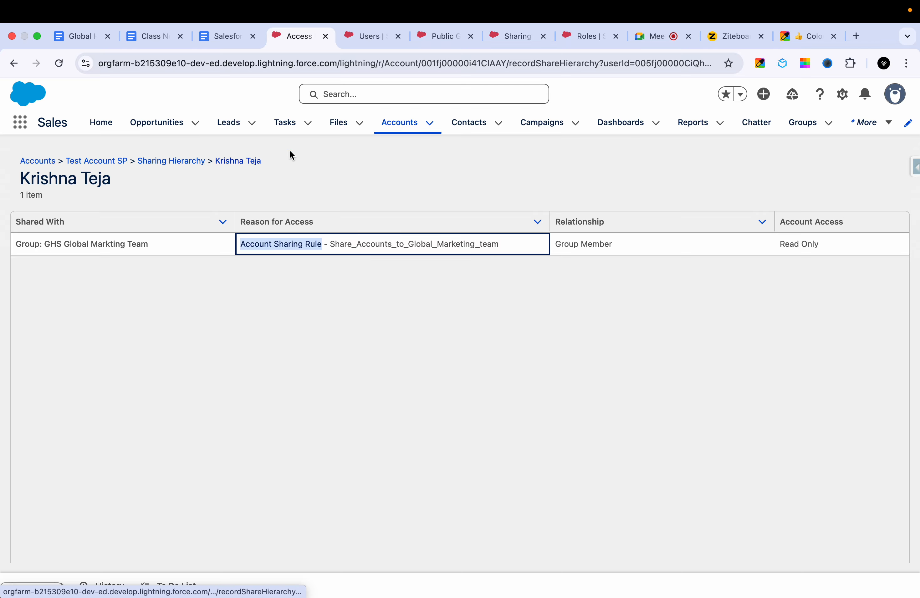
- Switch back to the Public Groups page showing GHS Global Markting Team's three members
click(437, 37)
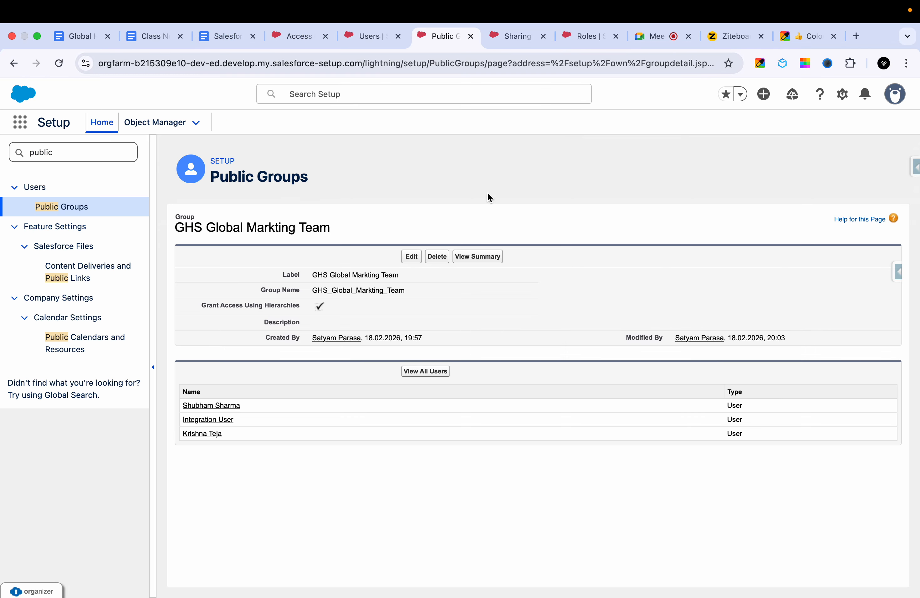
- Open a new Chrome window and load login.salesforce.com
key(super+n)
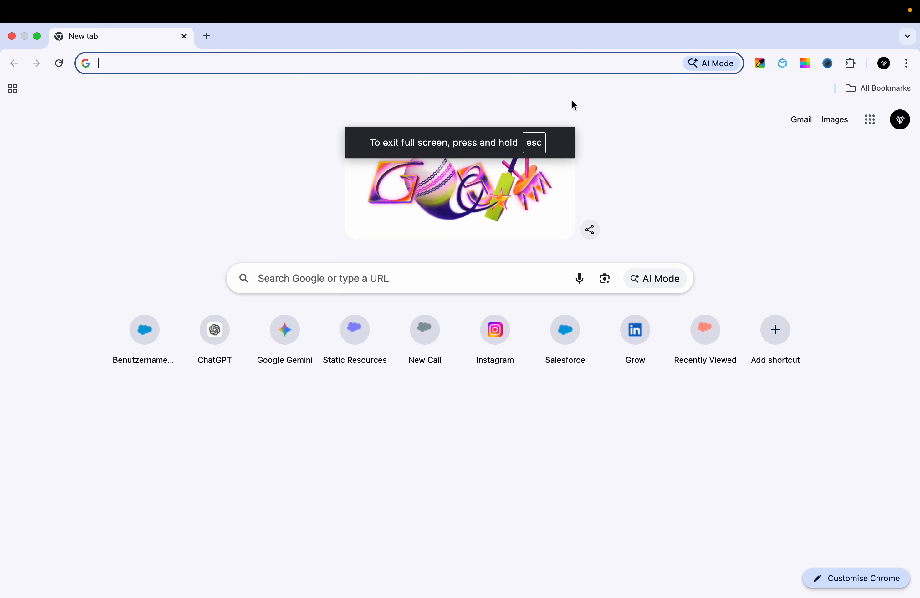
key(super+w)
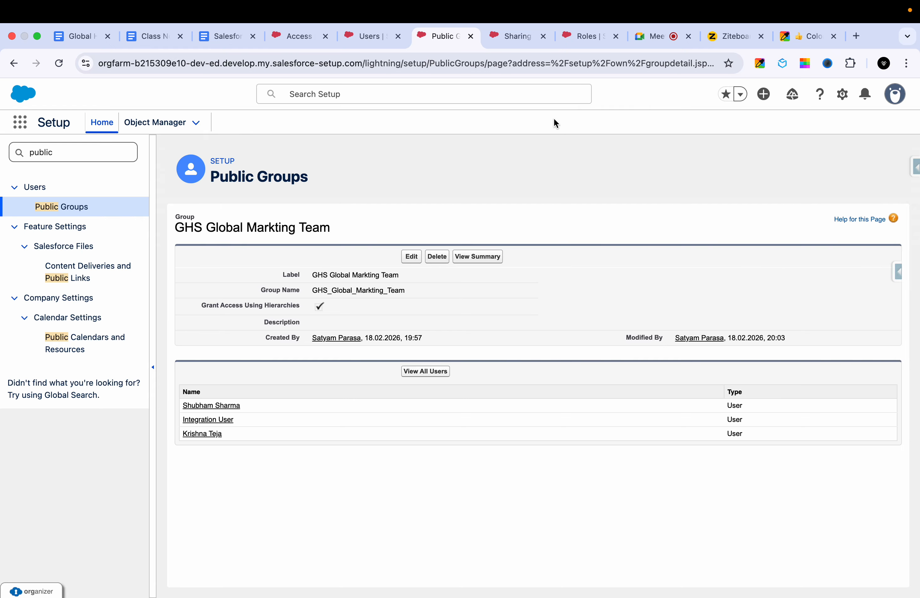
key(super+n)
click(583, 60)
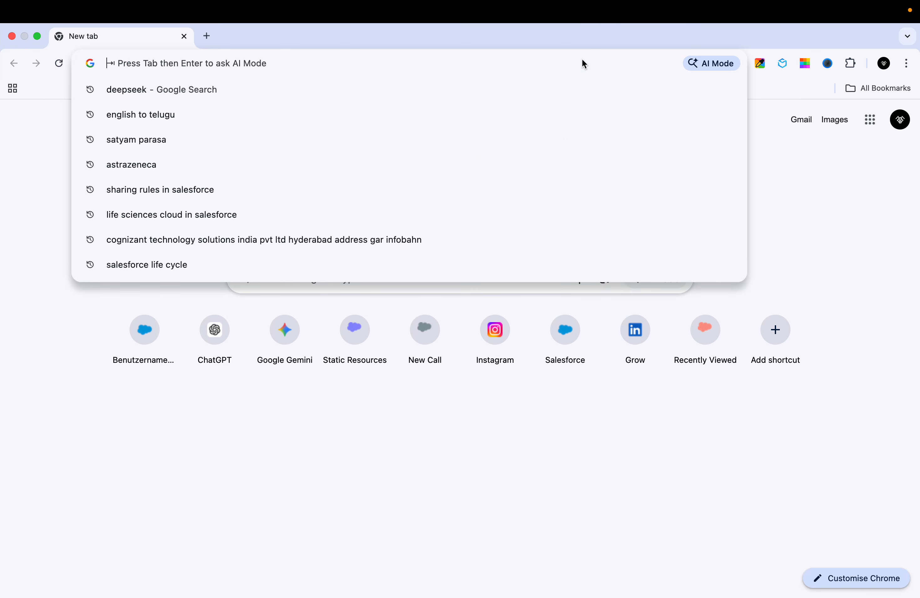
text(login.salesforce.com)
key(Return)
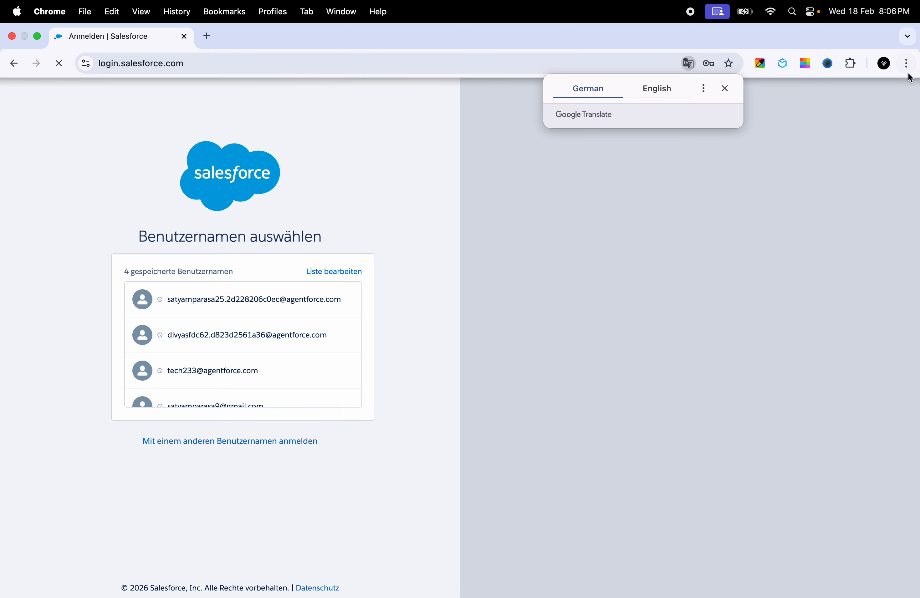
- Open a new Incognito window and load the Salesforce login page there
click(906, 63)
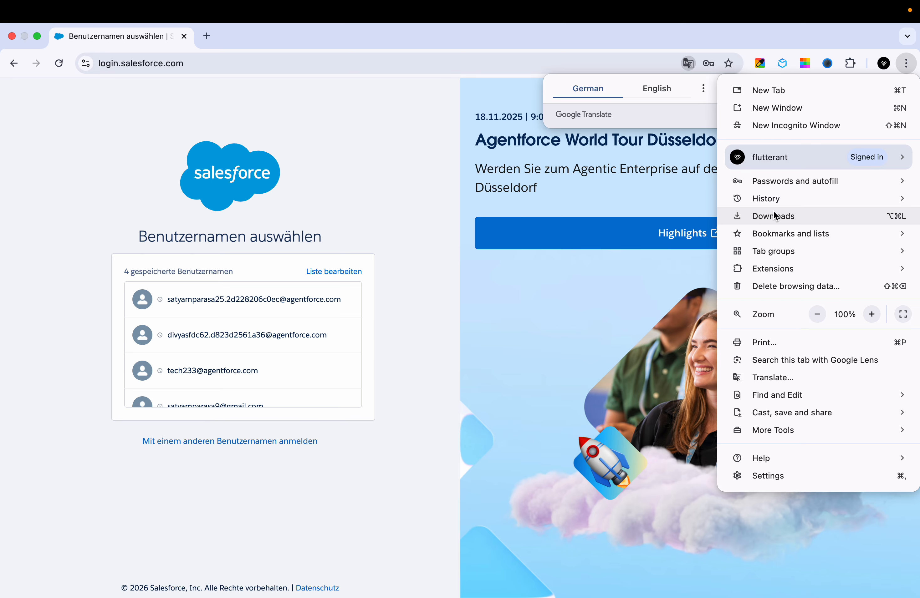
click(799, 129)
text(log)
click(461, 92)
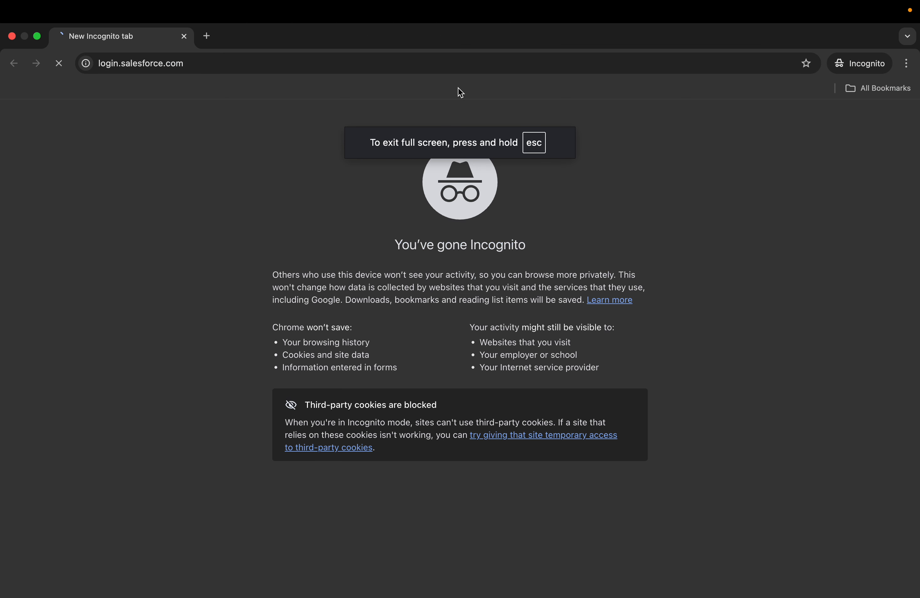
mouse_move(770, 5)
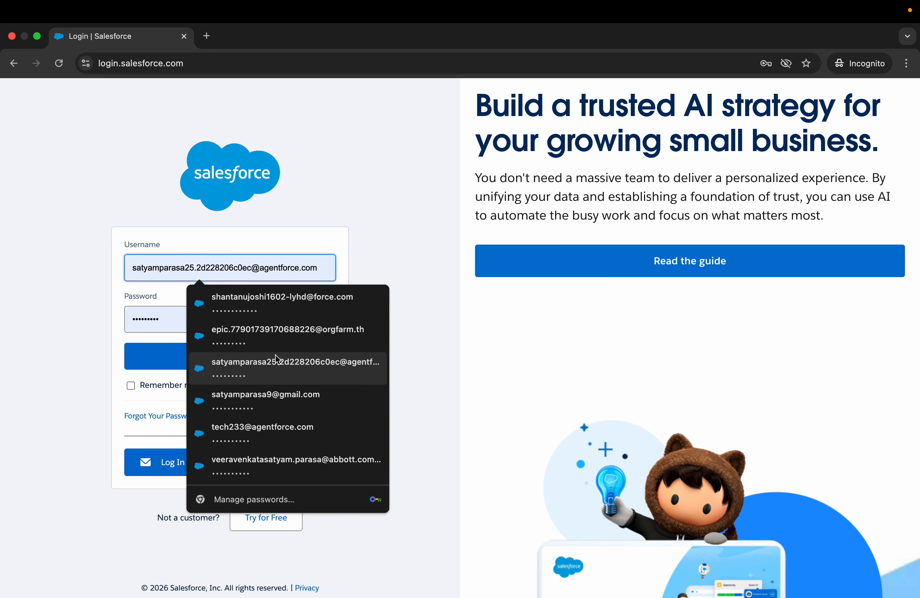
- Log in with the saved admin credentials and submit the emailed verification code
click(275, 362)
click(249, 359)
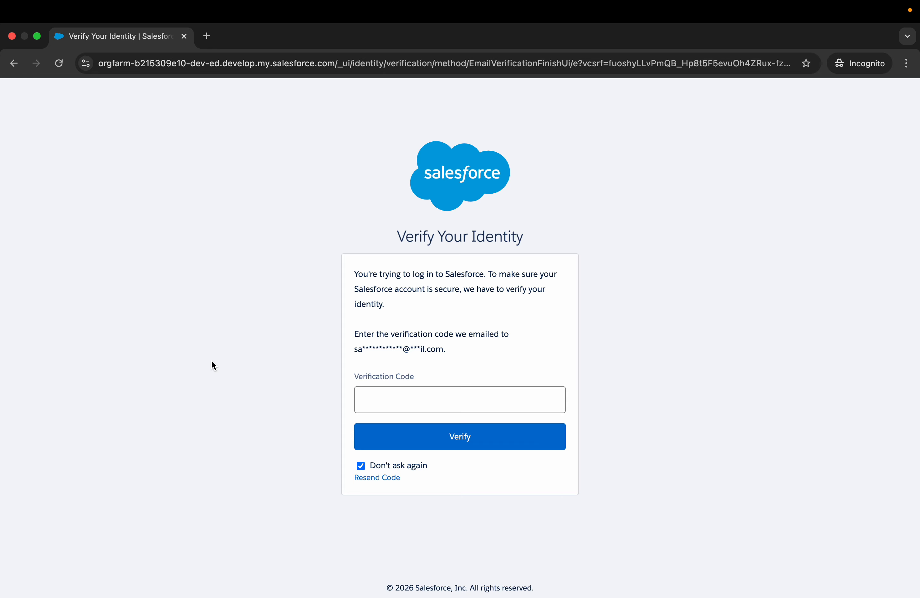
click(405, 403)
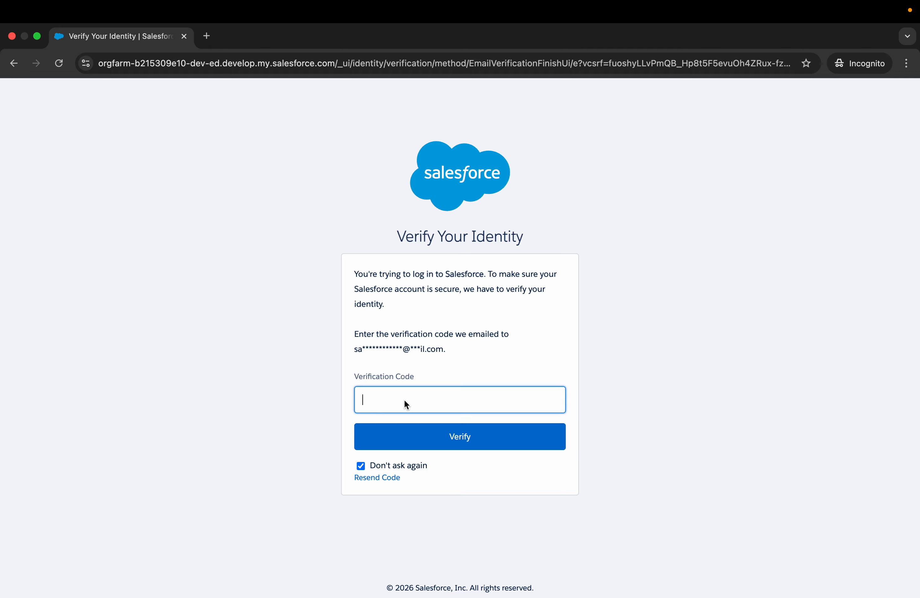
click(404, 435)
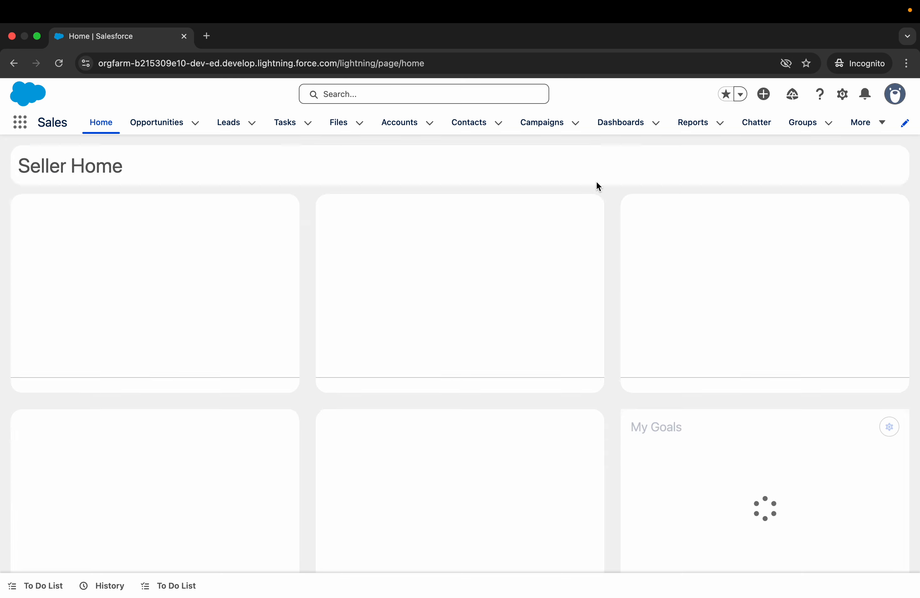
- Search for the sales rep user, open their Setup detail page, and log in as them
click(476, 94)
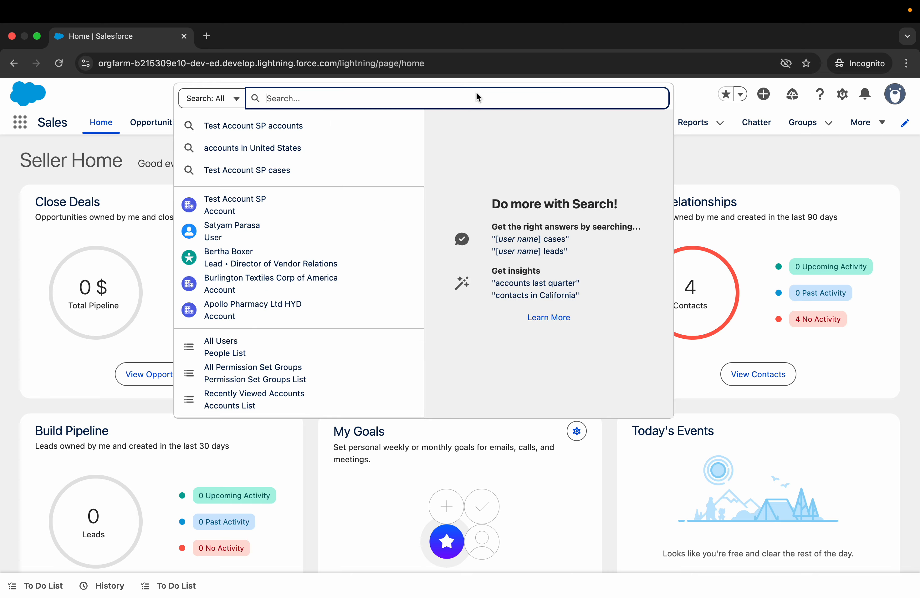
text(krish)
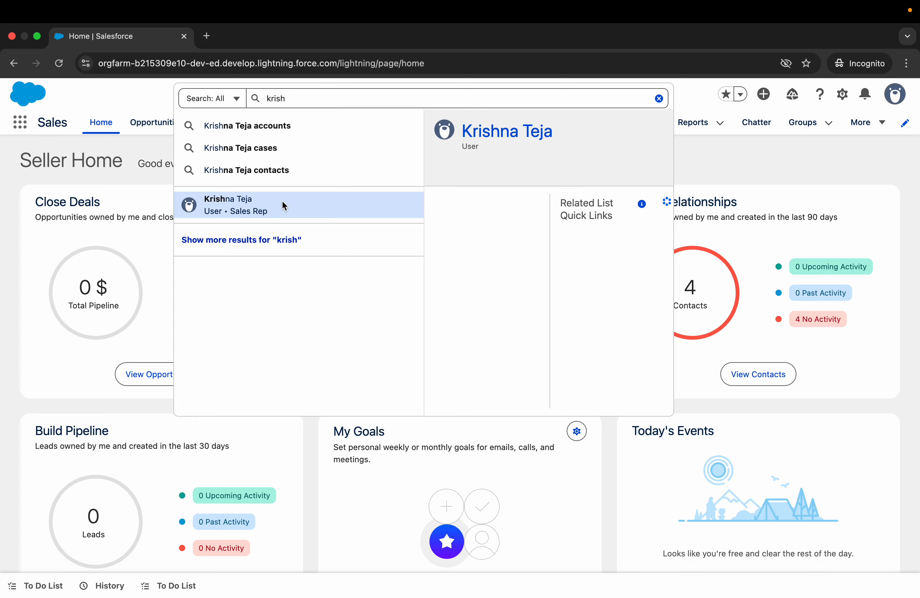
click(285, 204)
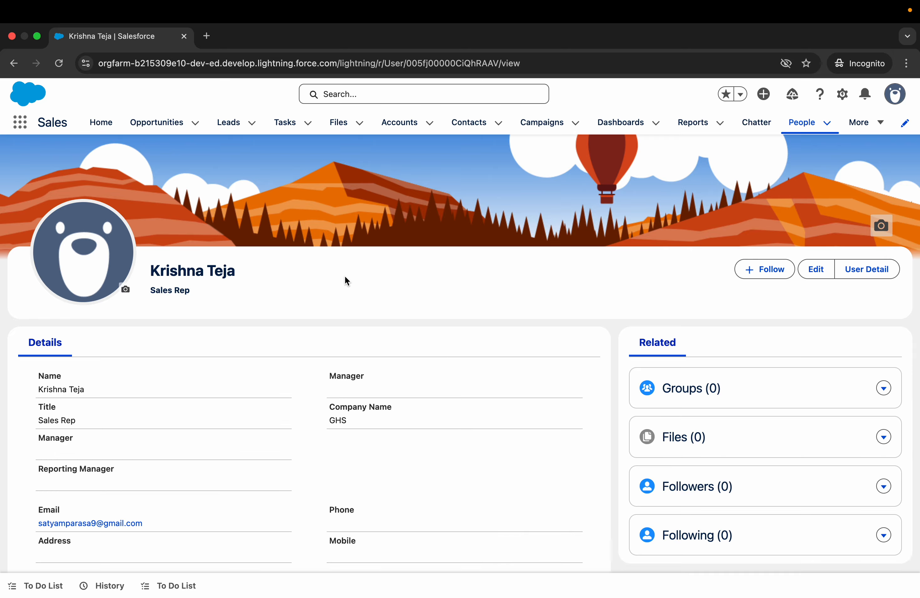
click(847, 269)
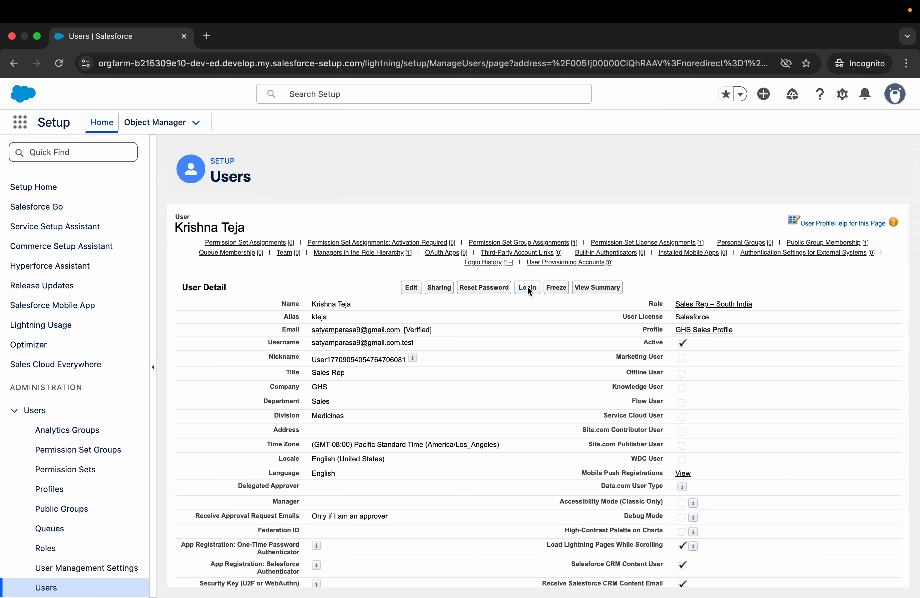
click(527, 288)
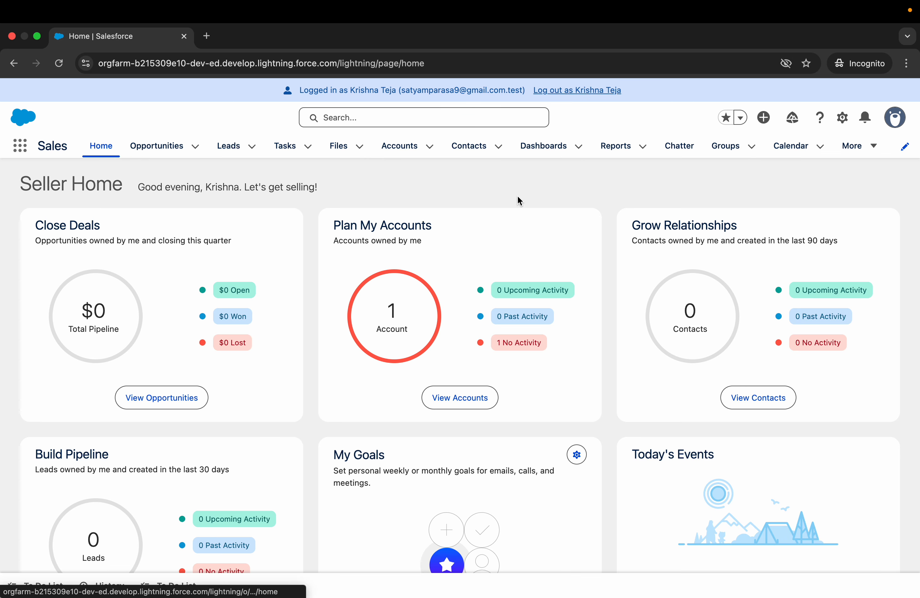
- Open the Accounts list as the test user and close the extra login page
click(400, 147)
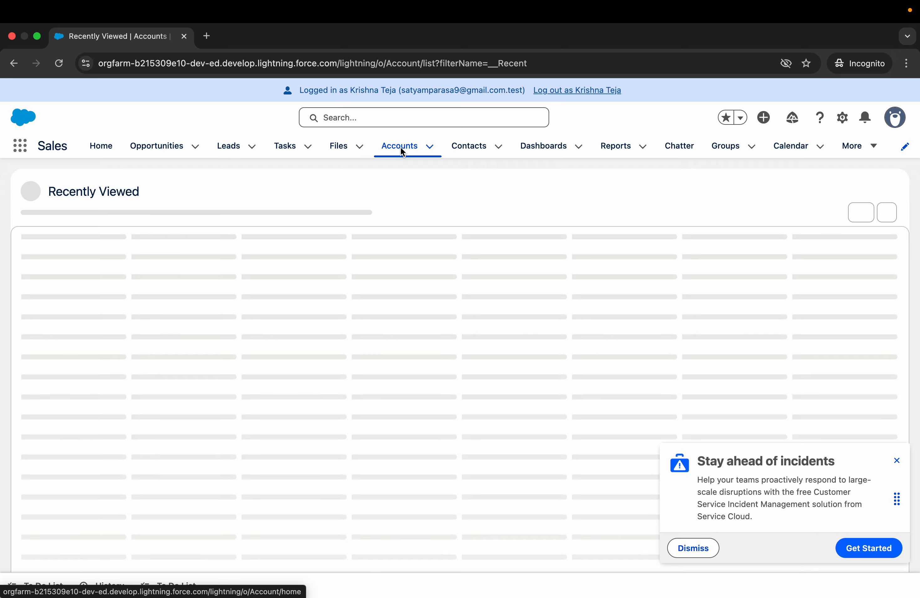
key(ctrl+Left)
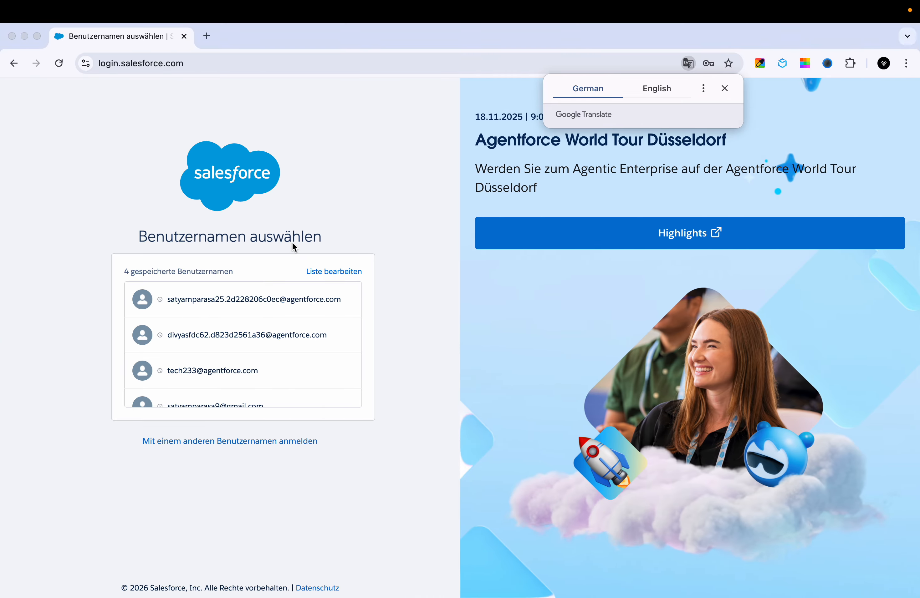
key(ctrl+Right)
key(ctrl+Left)
click(178, 36)
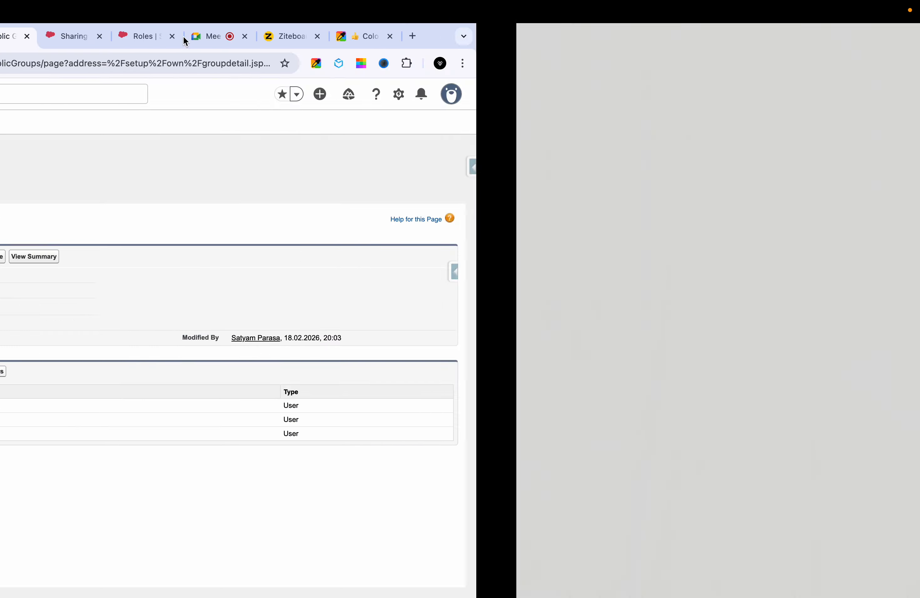
- Review the admin's access breakdown, user details and group tabs, then open Test Account SP
click(286, 36)
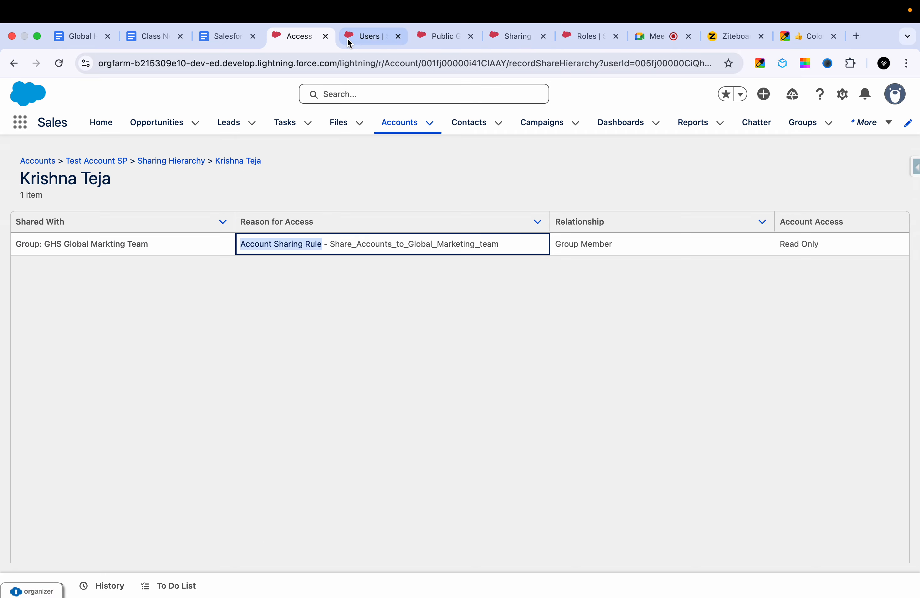
click(352, 37)
click(457, 39)
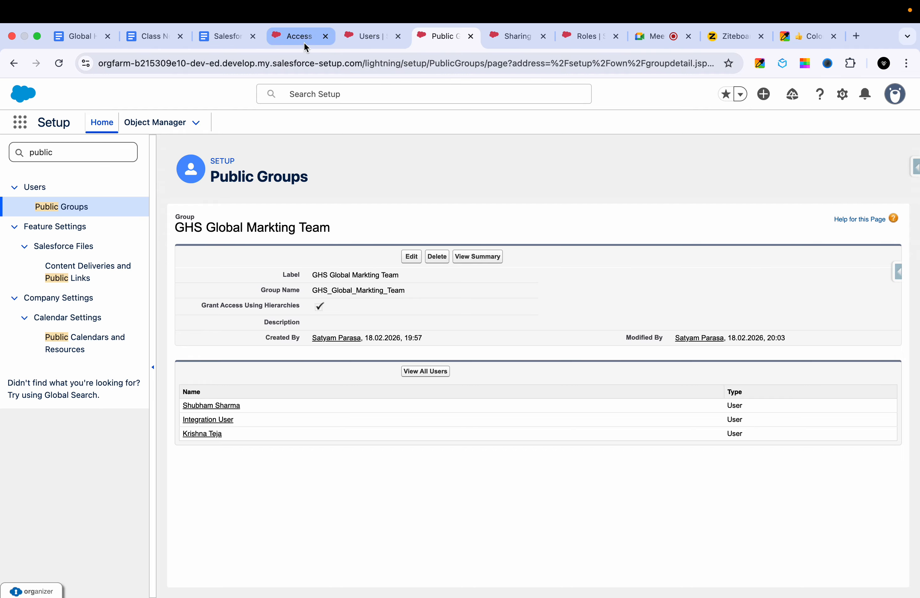
click(294, 40)
click(110, 161)
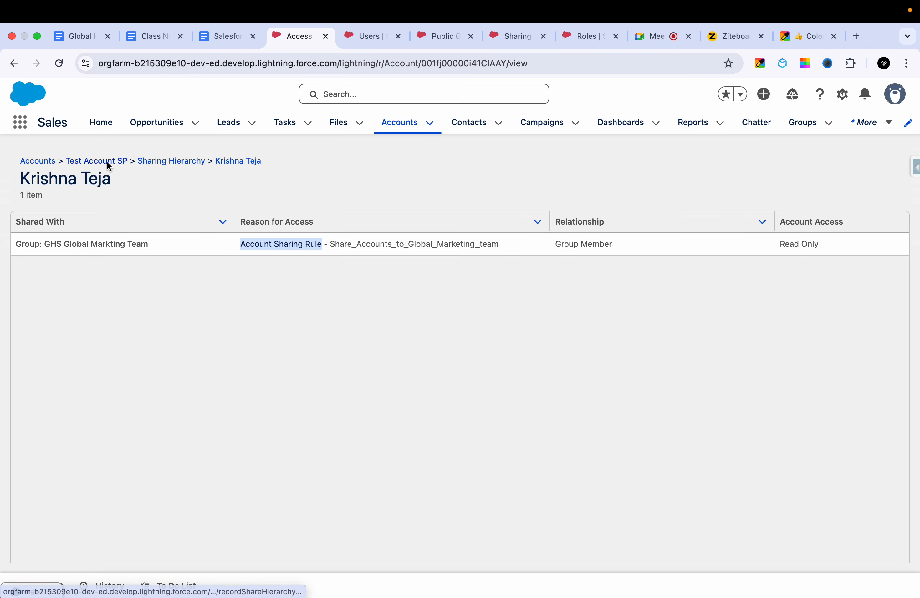
- As the test user, open Test Account SP's details and start editing the Active field
key(ctrl+Right)
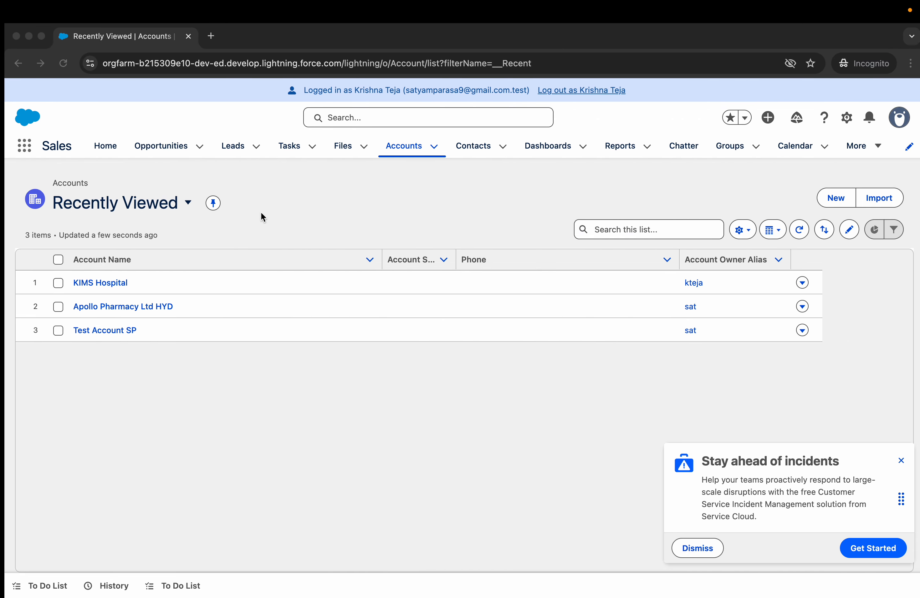
click(100, 331)
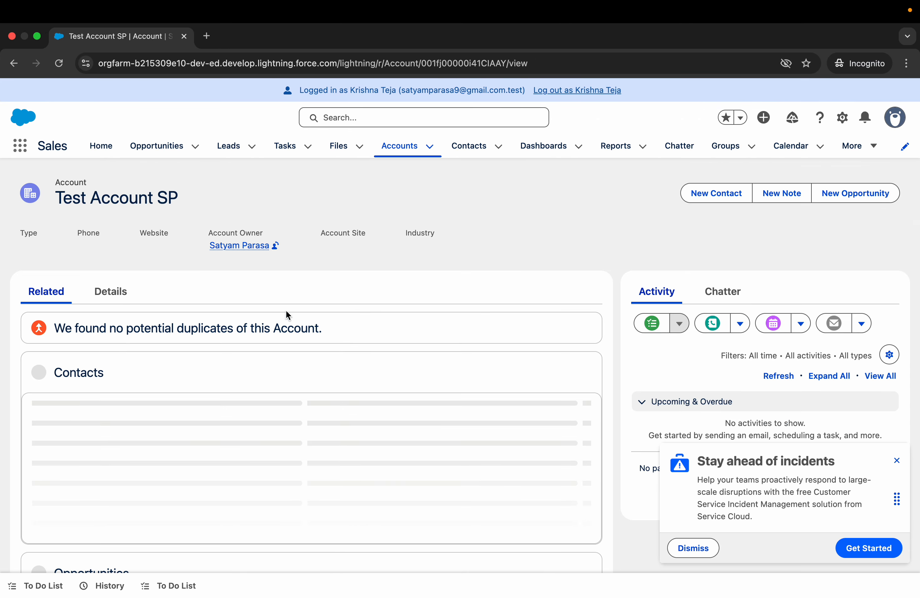
click(896, 462)
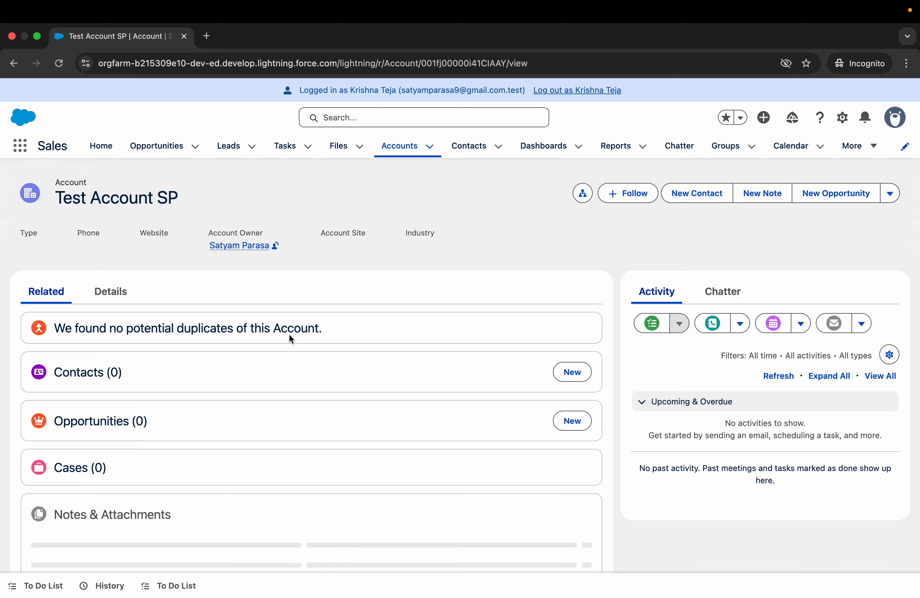
click(115, 293)
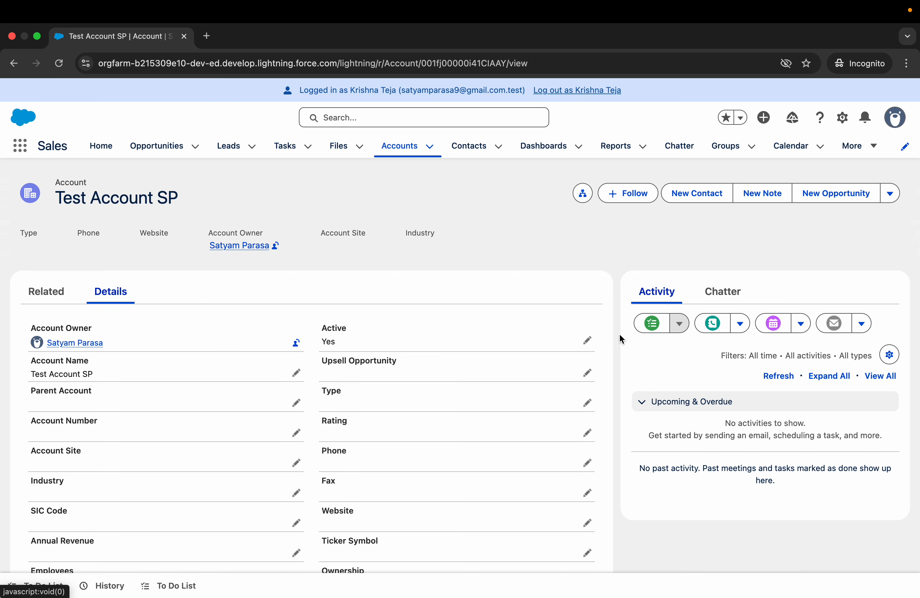
click(590, 341)
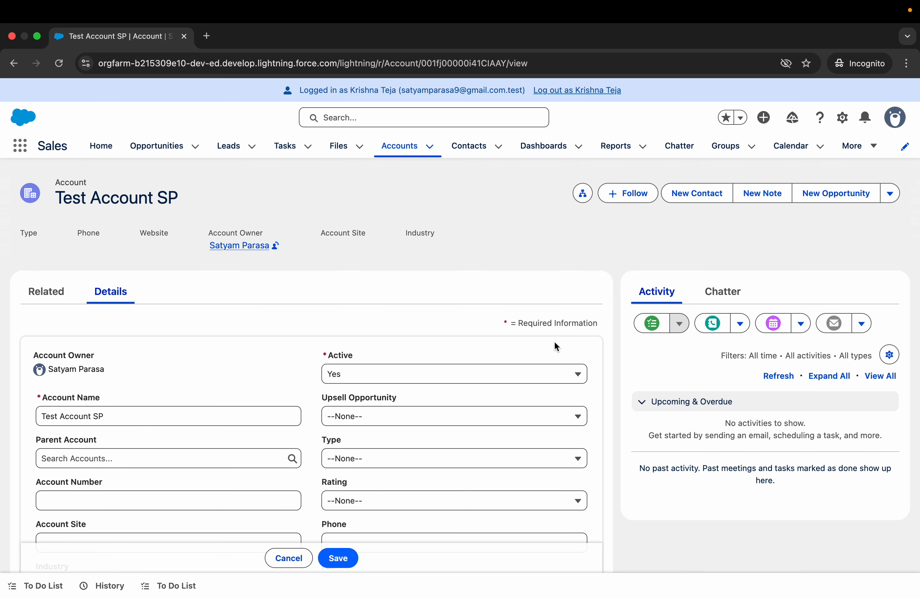
- Cancel the Active field edit and return to the GHS Global Markting Team group page
key(ctrl+Left)
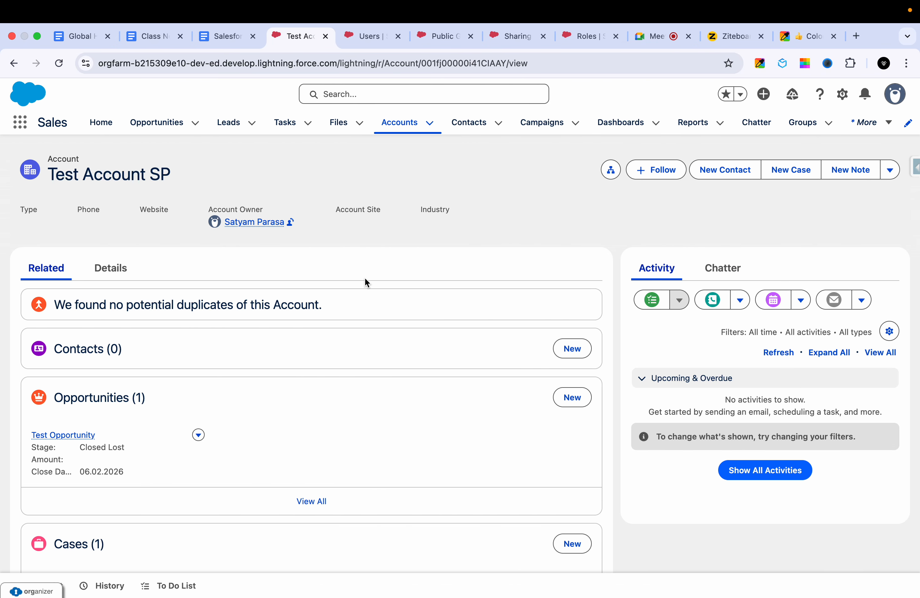
key(ctrl+Right)
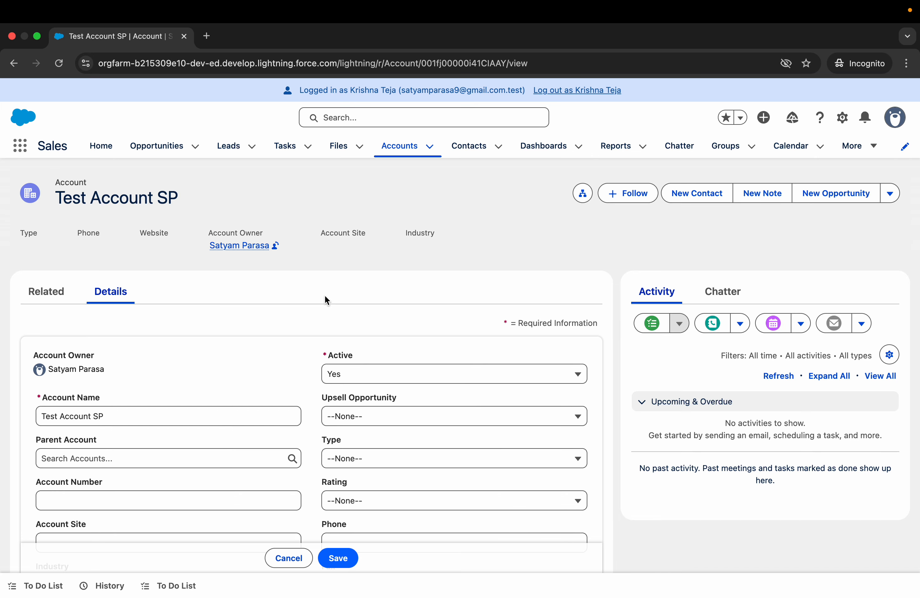
scroll(257, 400, down, 8)
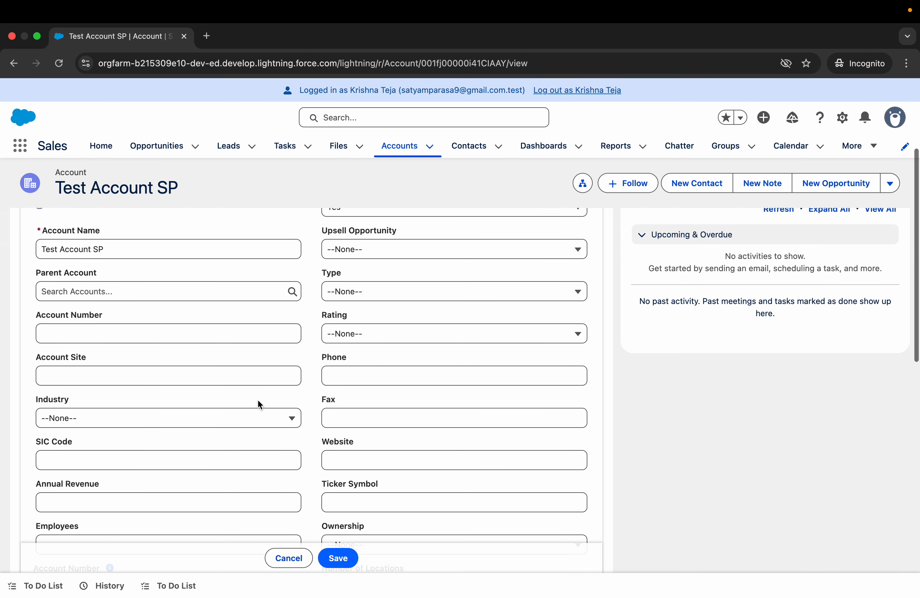
scroll(257, 399, up, 8)
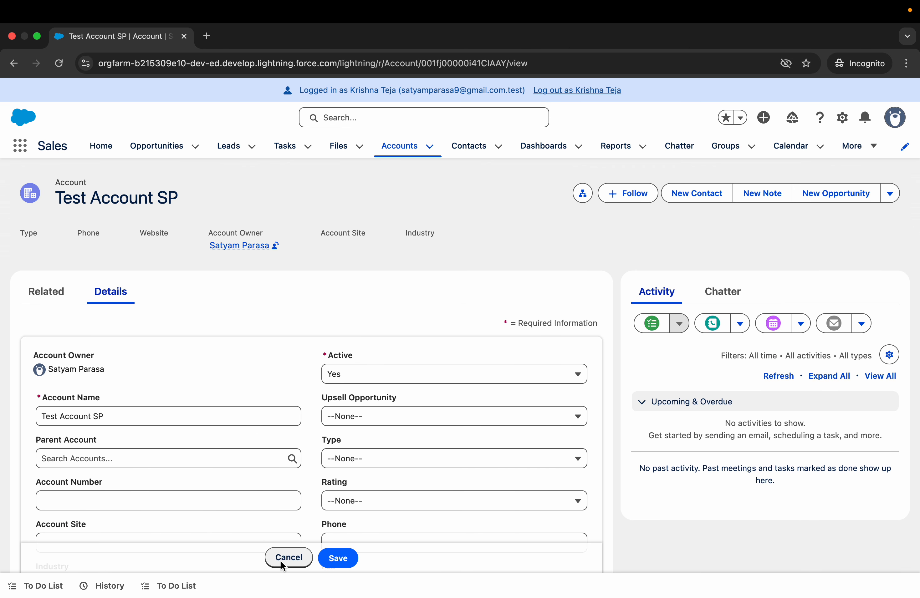
click(281, 561)
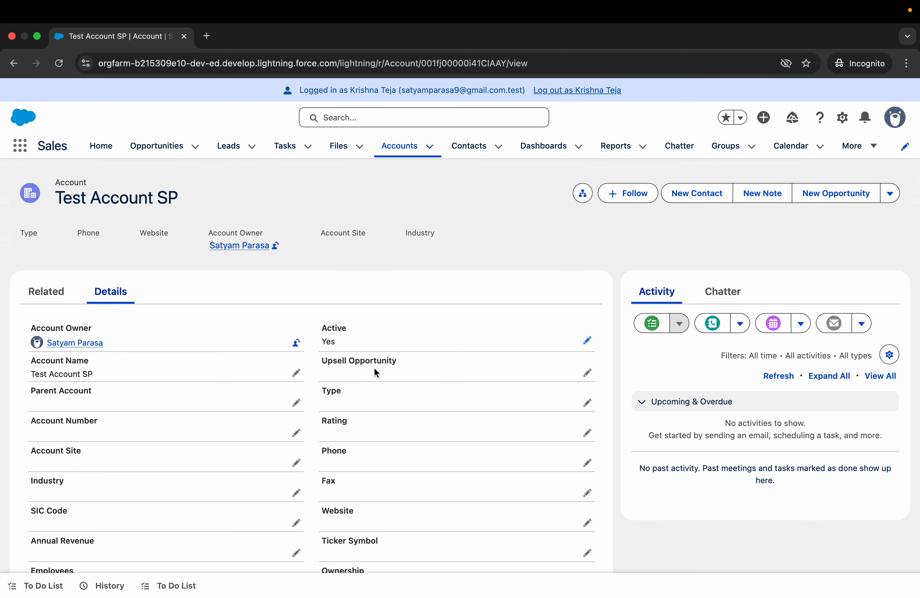
key(ctrl+Left)
click(447, 39)
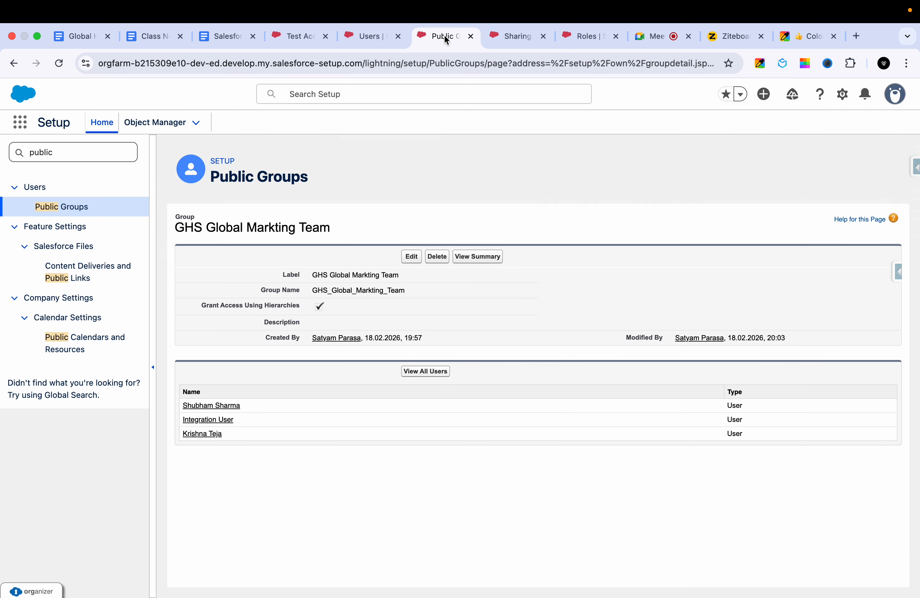
- Remove the test user from GHS Global Markting Team's selected members and save
triple_click(318, 233)
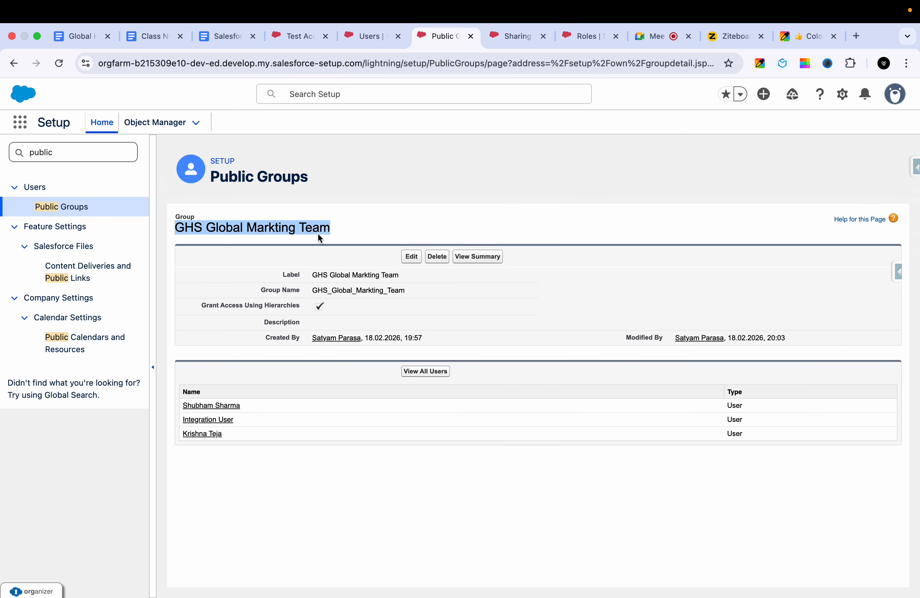
click(423, 371)
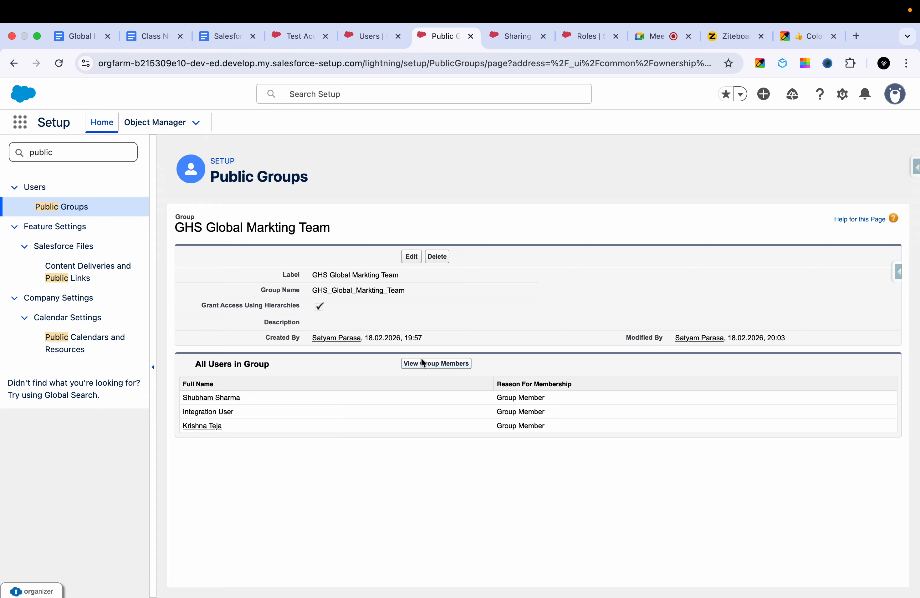
click(405, 260)
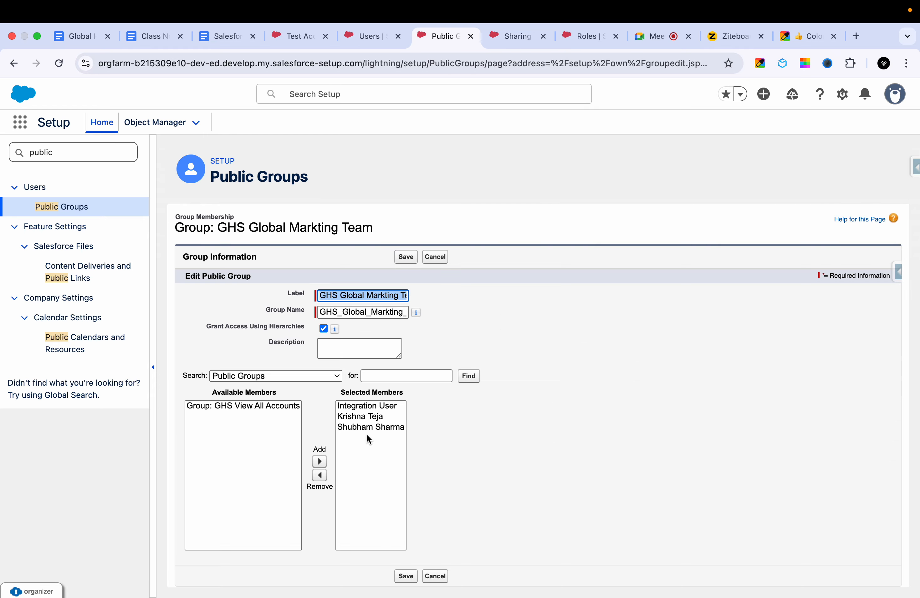
click(369, 416)
click(320, 475)
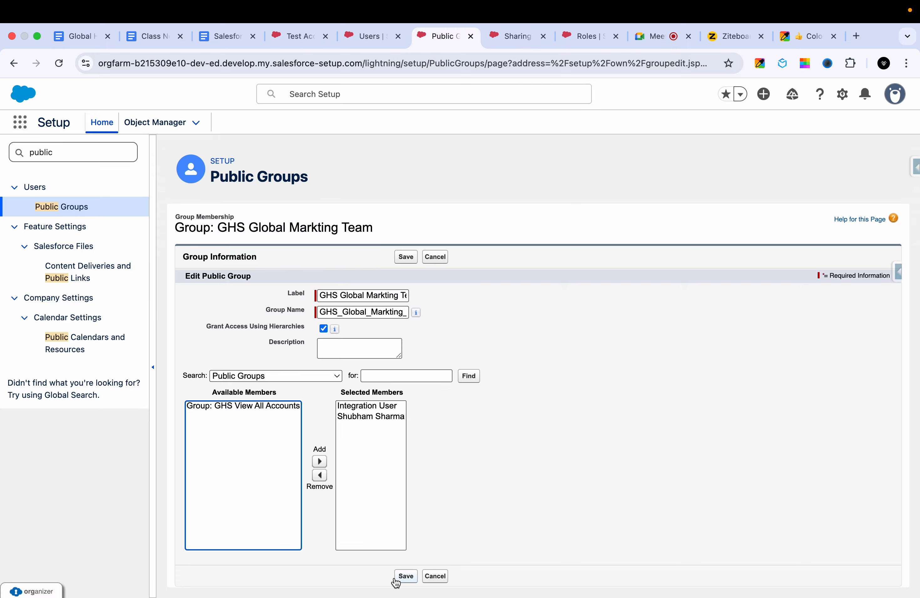
click(405, 576)
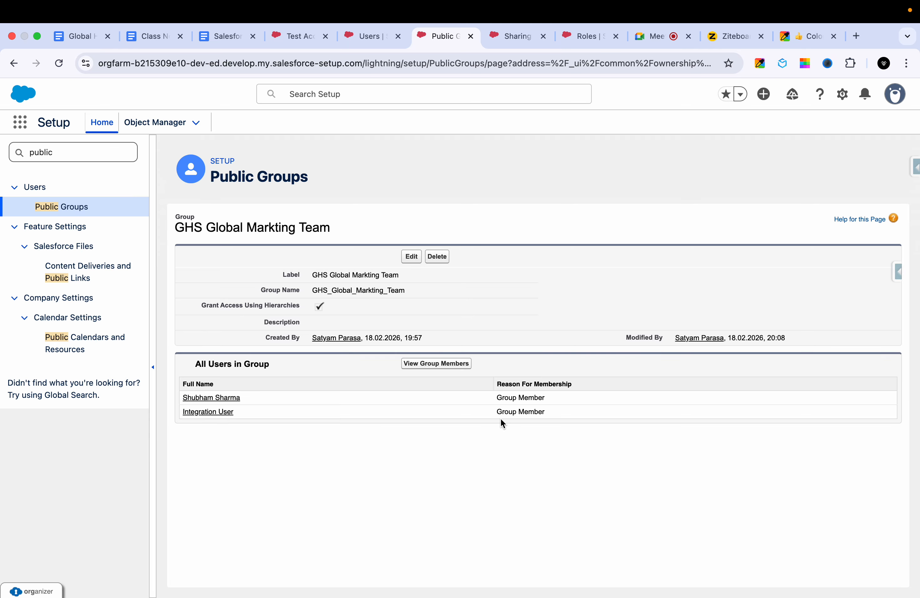
key(ctrl+Right)
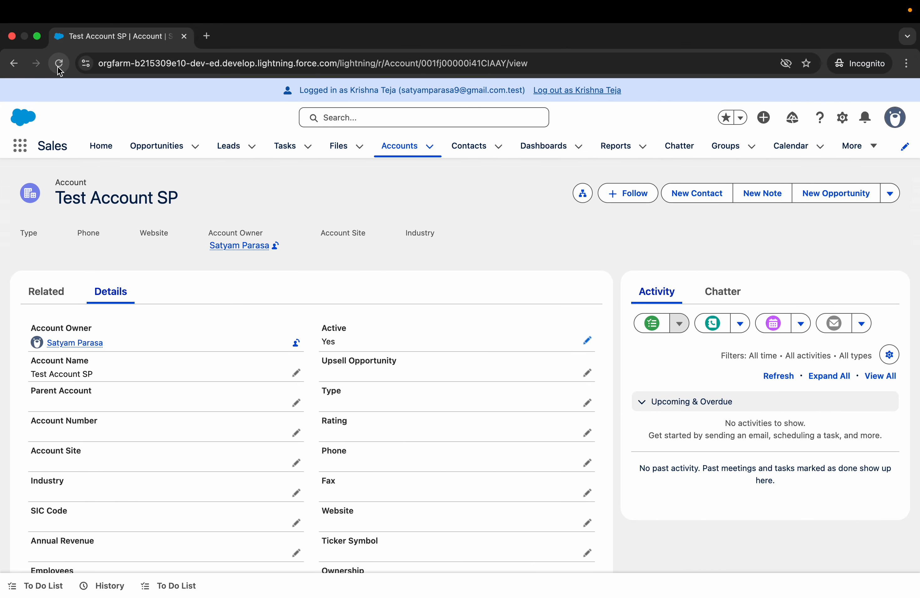
- Reload Test Account SP, note it is no longer found, and switch to the All Accounts view
click(58, 66)
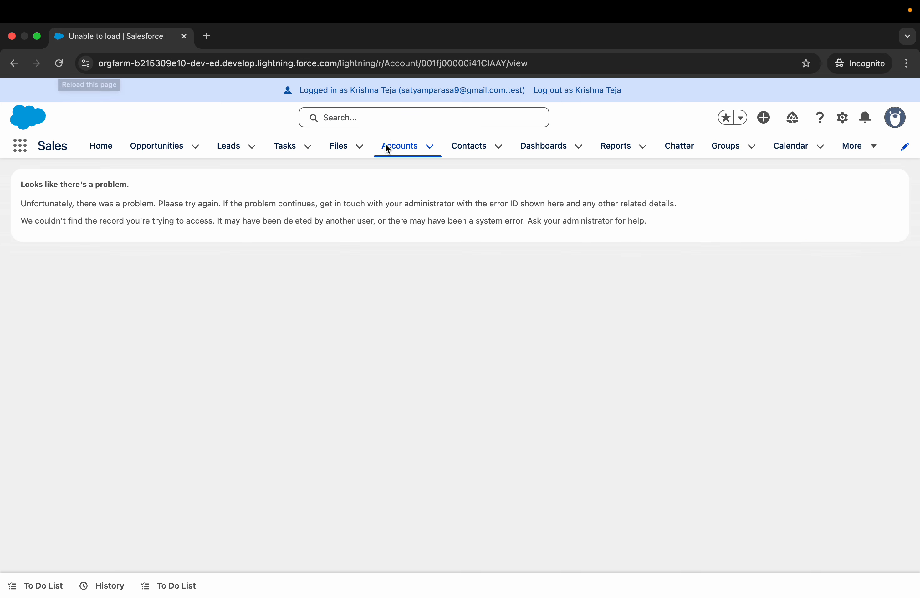
triple_click(305, 220)
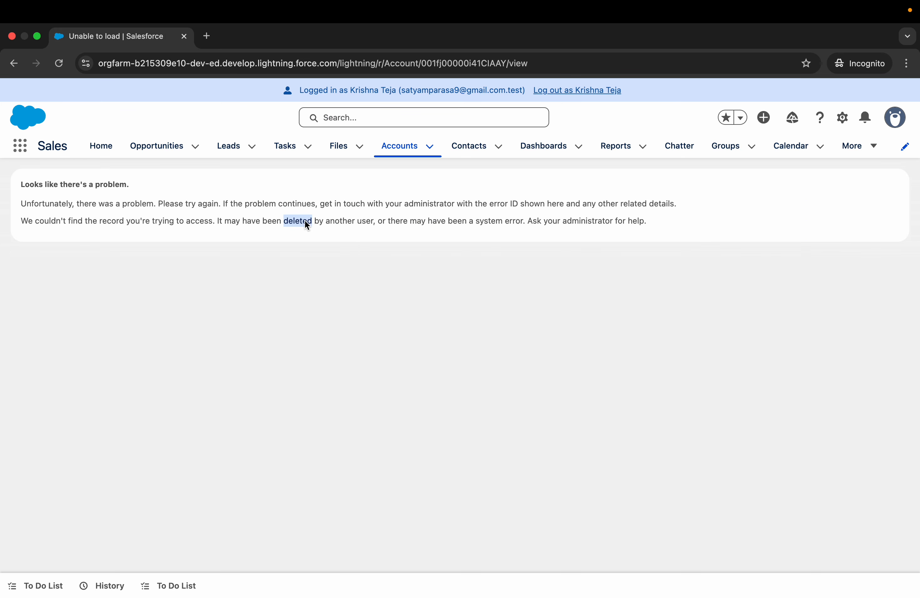
click(401, 154)
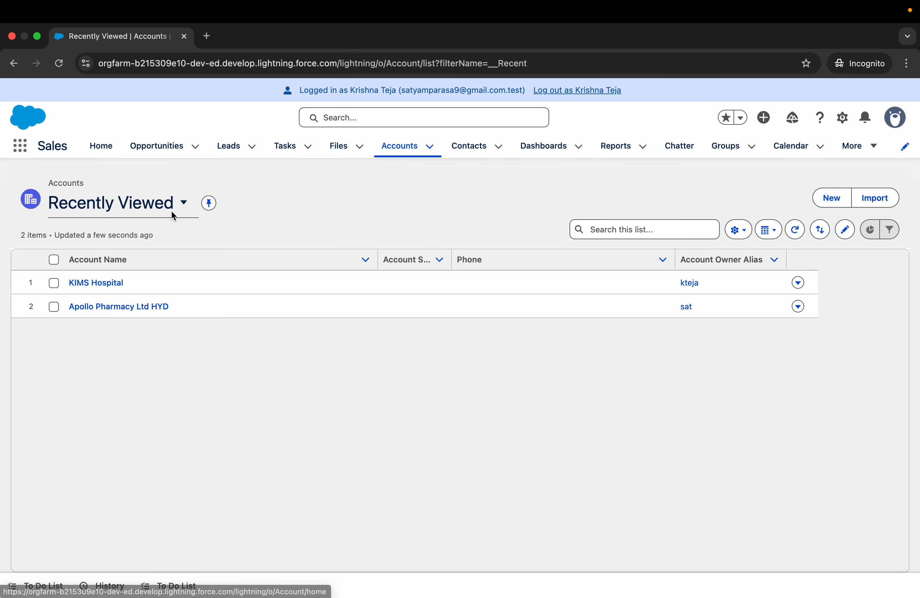
click(174, 205)
click(158, 208)
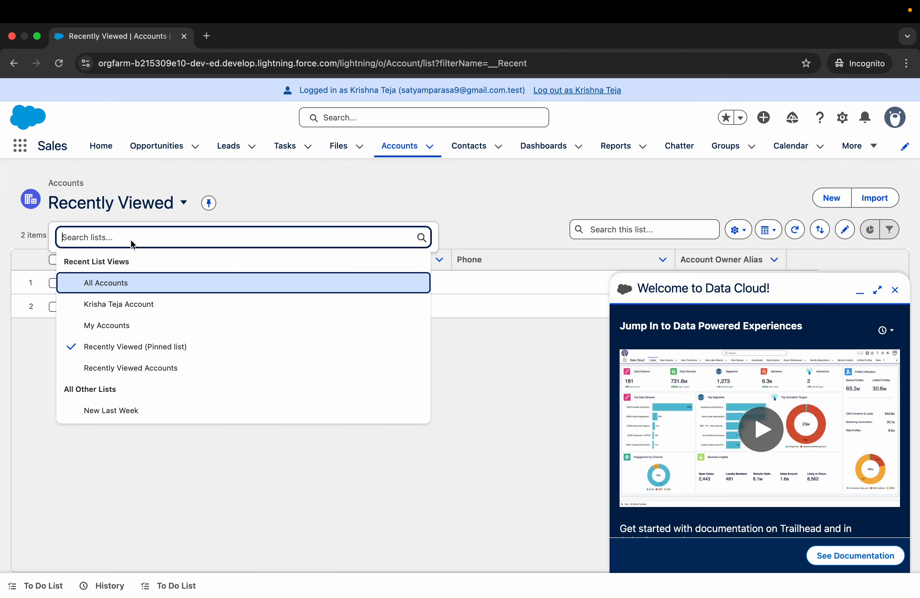
click(118, 288)
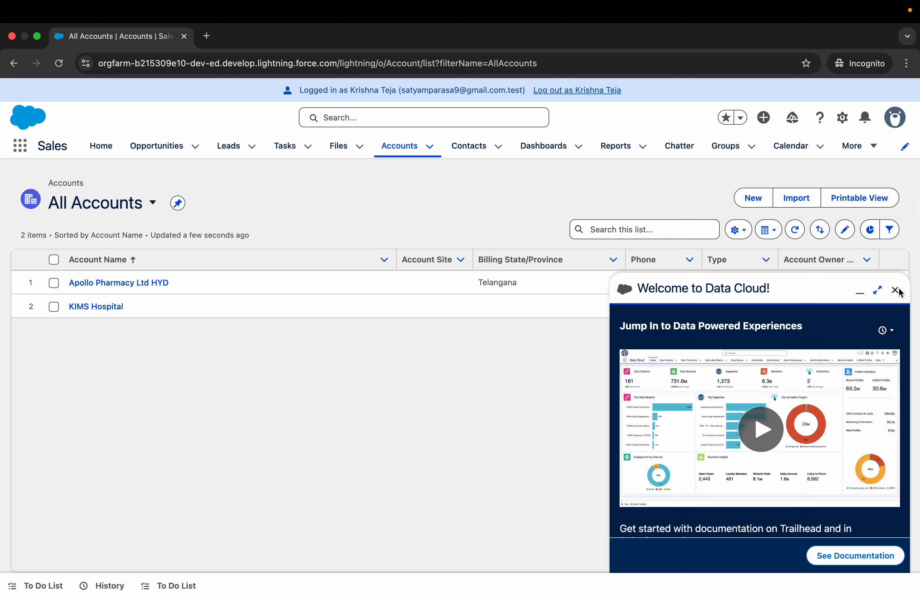
click(895, 290)
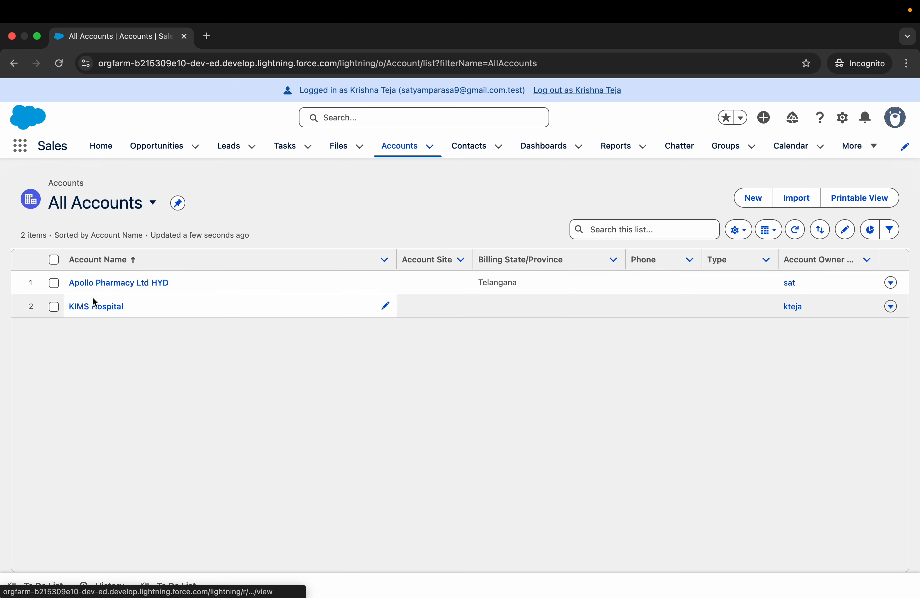
- Open Apollo Pharmacy Ltd HYD's details and check the test user's available actions
click(123, 284)
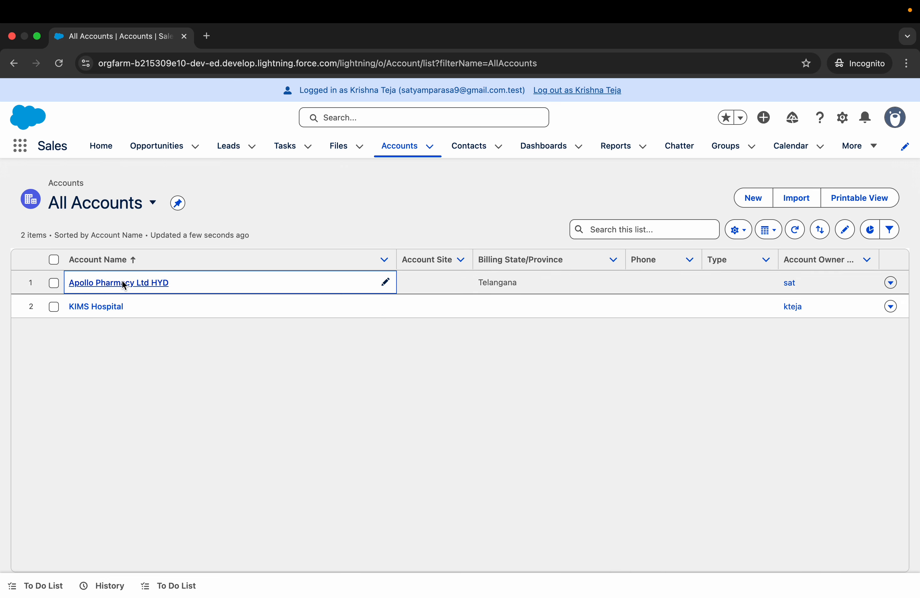
click(107, 295)
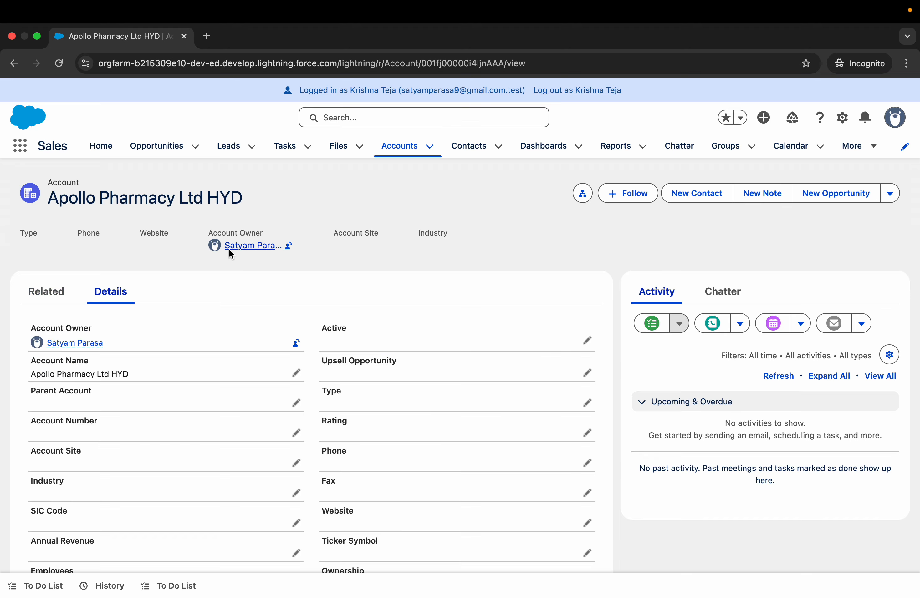
mouse_move(229, 254)
click(889, 193)
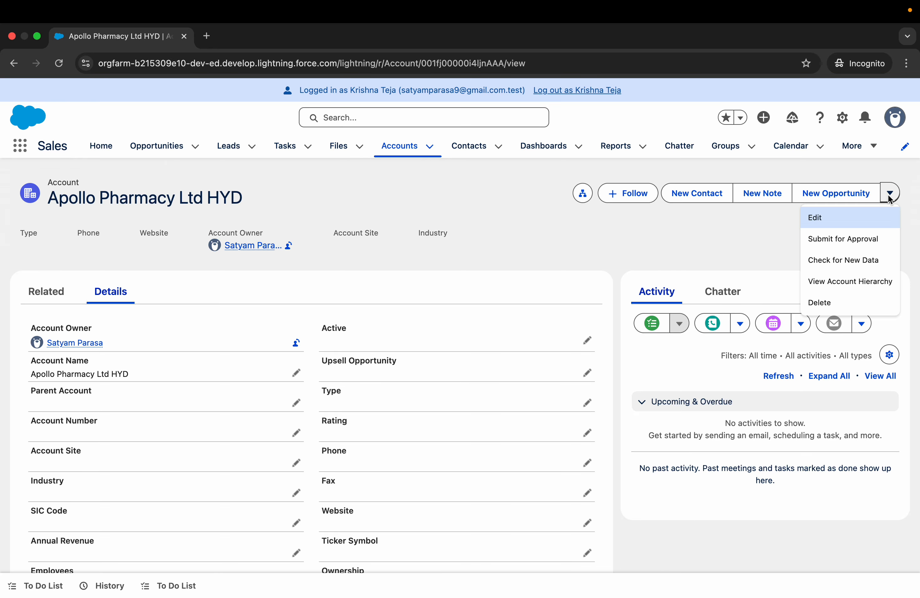
click(531, 267)
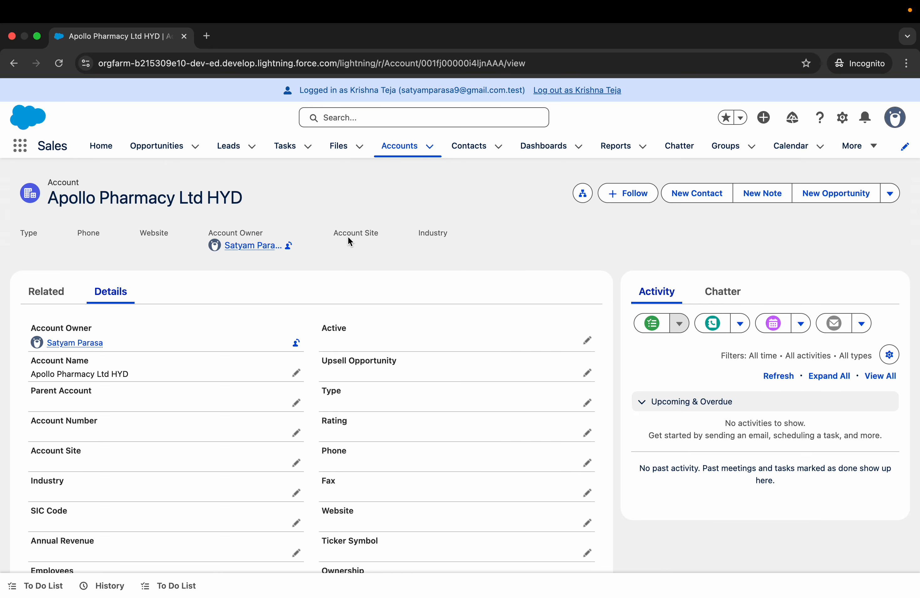
key(ctrl+Left)
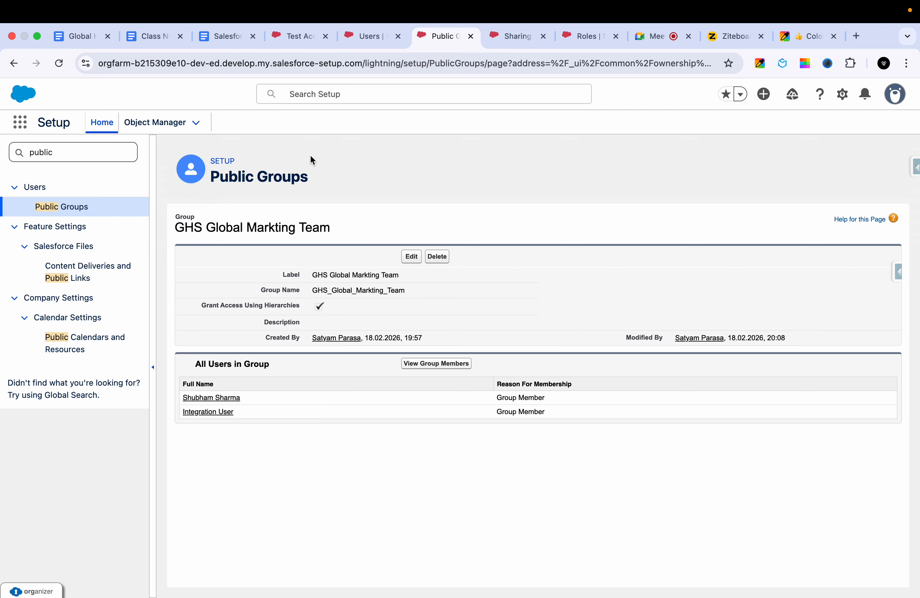
- Open the Apollo Pharmacy Ltd HYD account from the recently viewed accounts list
click(299, 40)
click(416, 129)
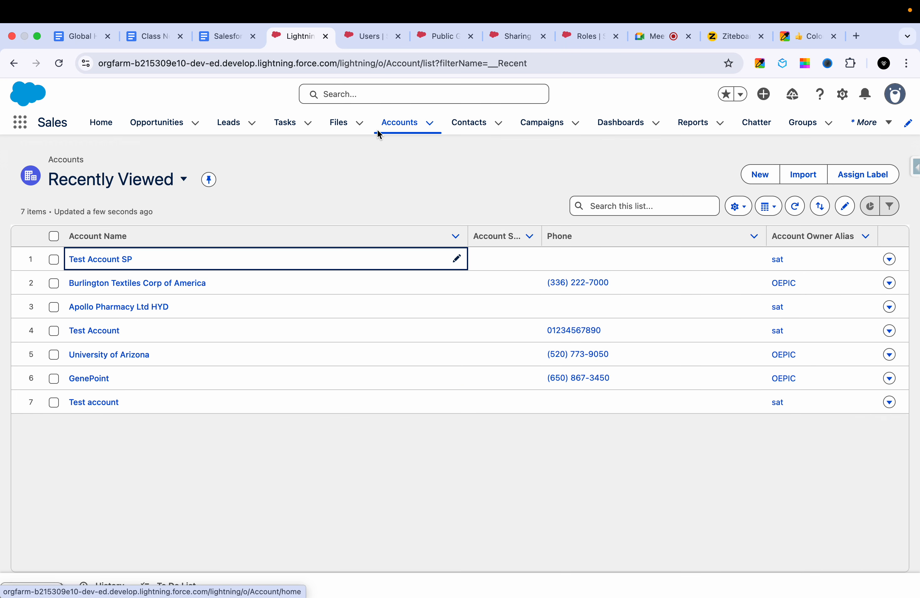
click(127, 309)
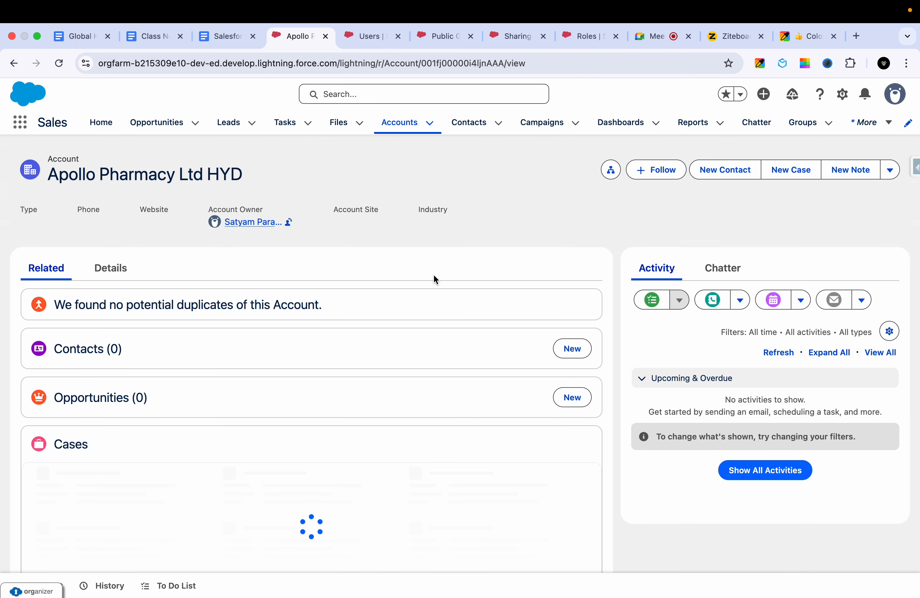
- Show in the account's sharing hierarchy that the test user has Read/Write access via Manual Sharing
click(890, 170)
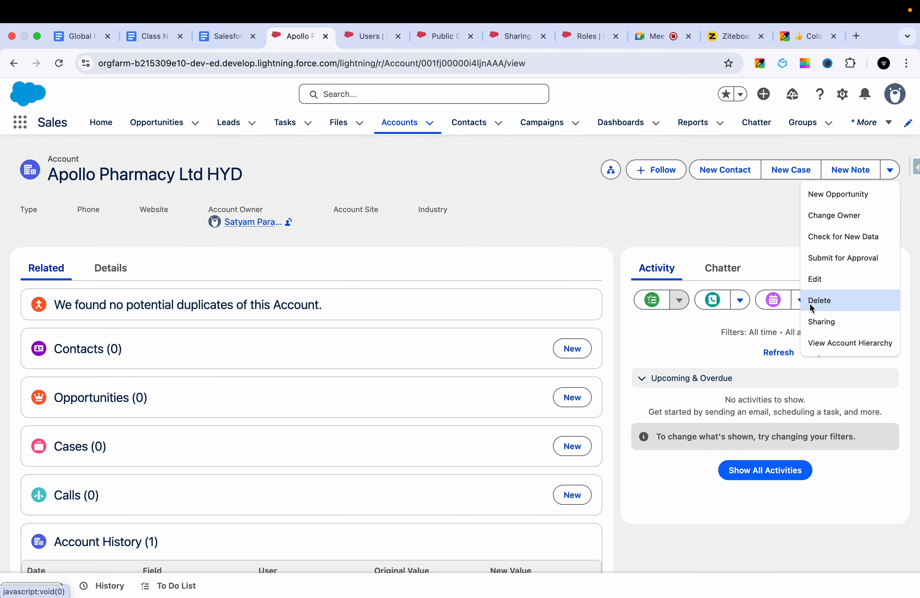
click(820, 321)
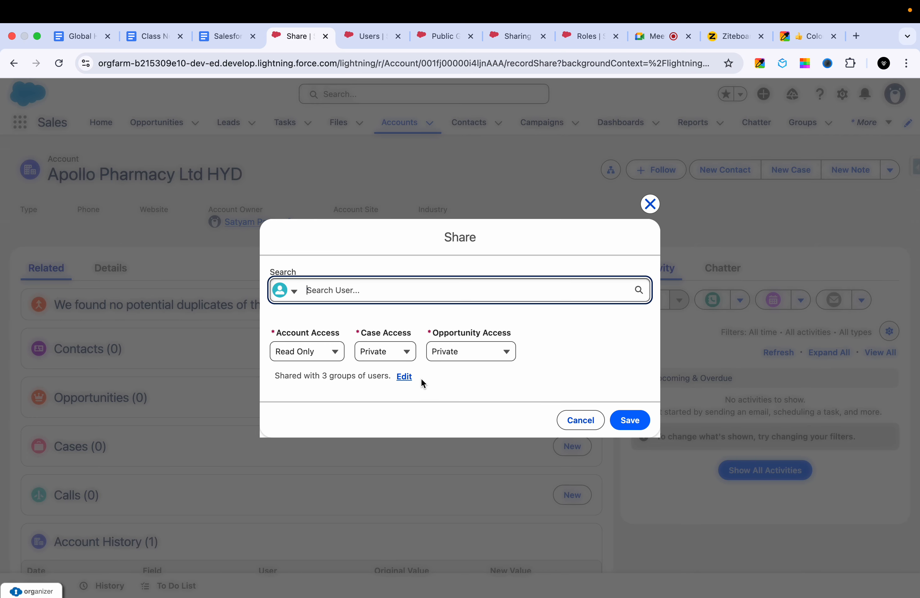
click(406, 376)
click(589, 305)
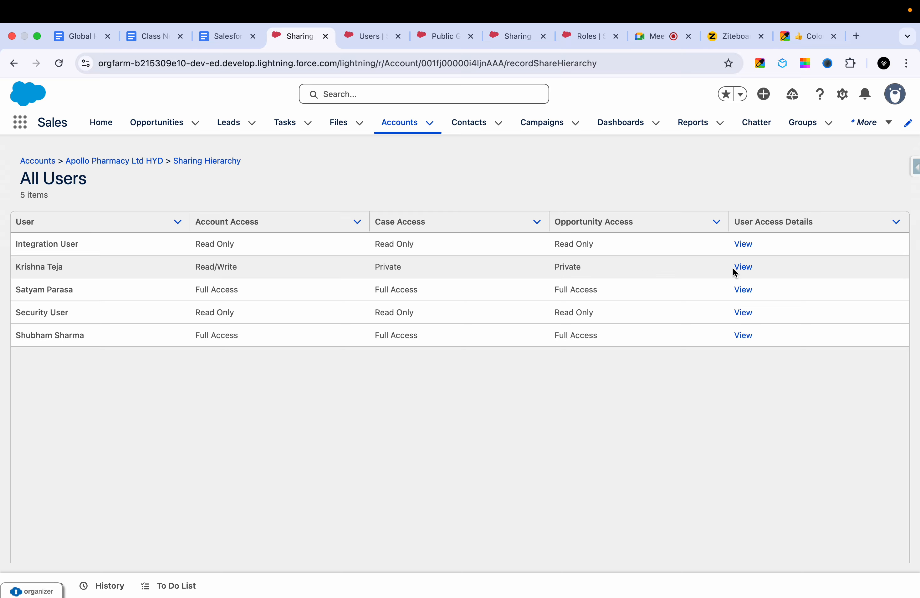
click(742, 267)
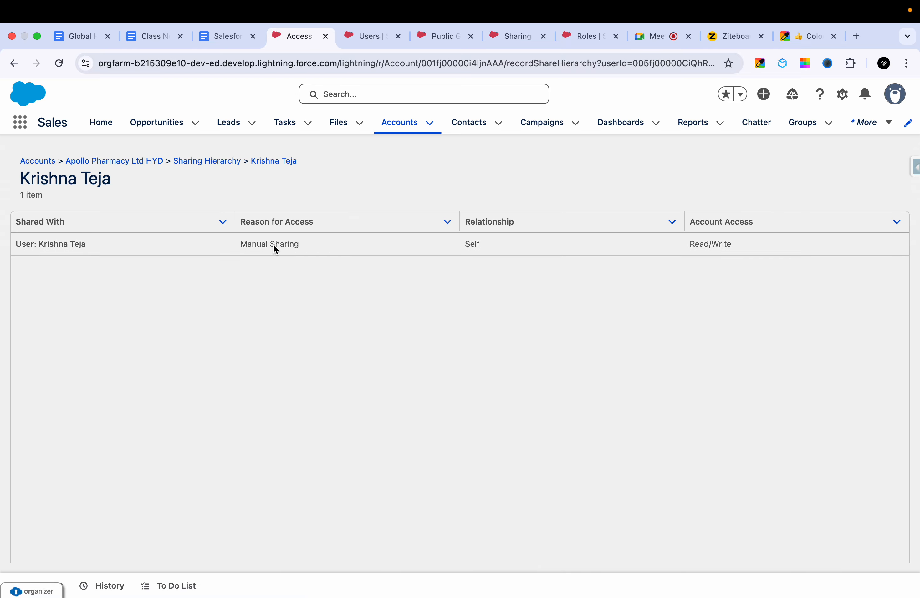
click(305, 250)
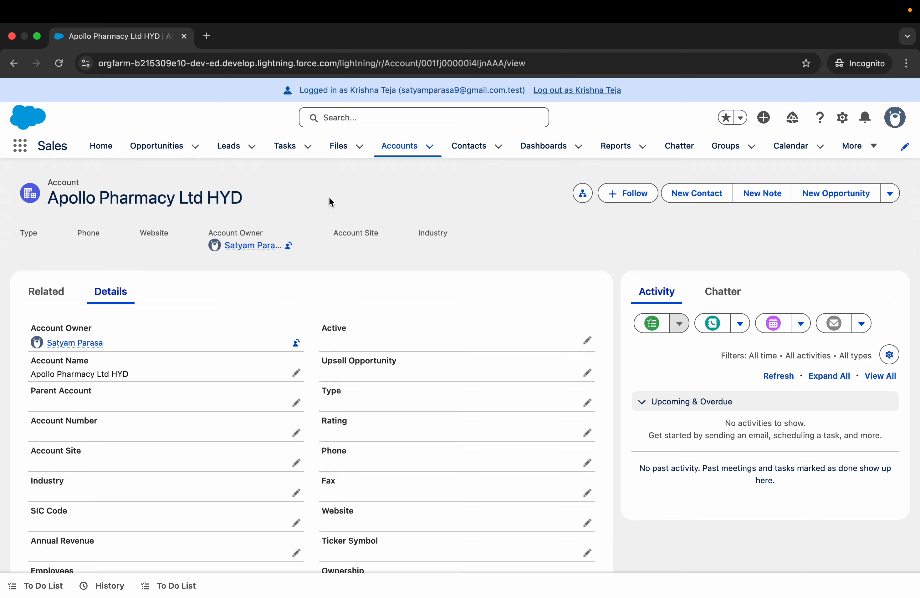
- As the test user, open the KIMS Hospital account, then return to the admin's Apollo sharing breakdown
key(ctrl+Left)
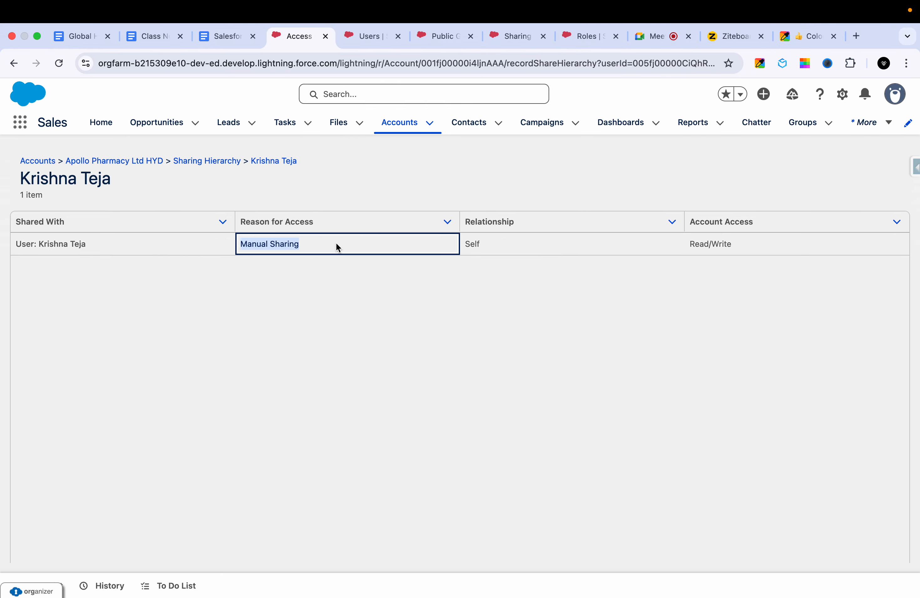
key(ctrl+Right)
click(410, 145)
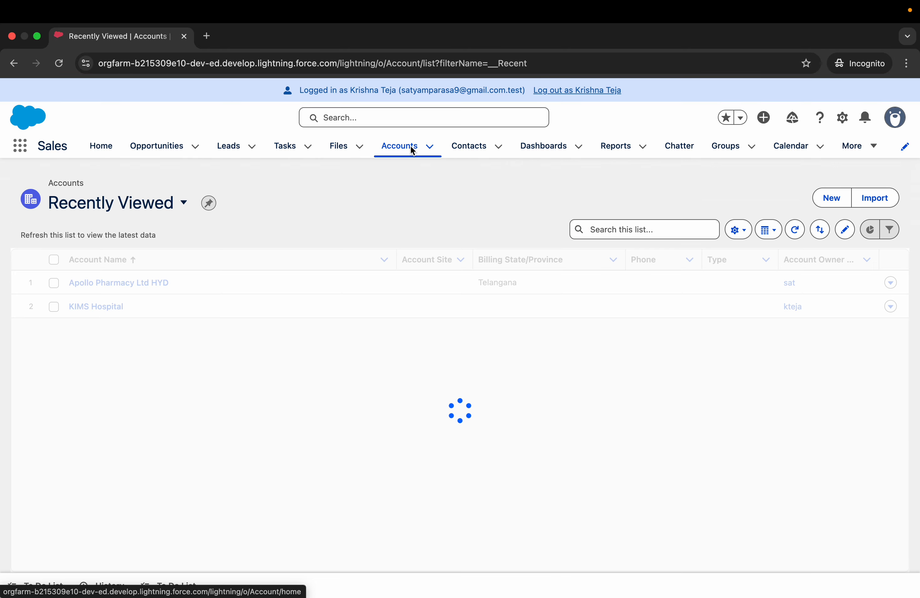
click(92, 307)
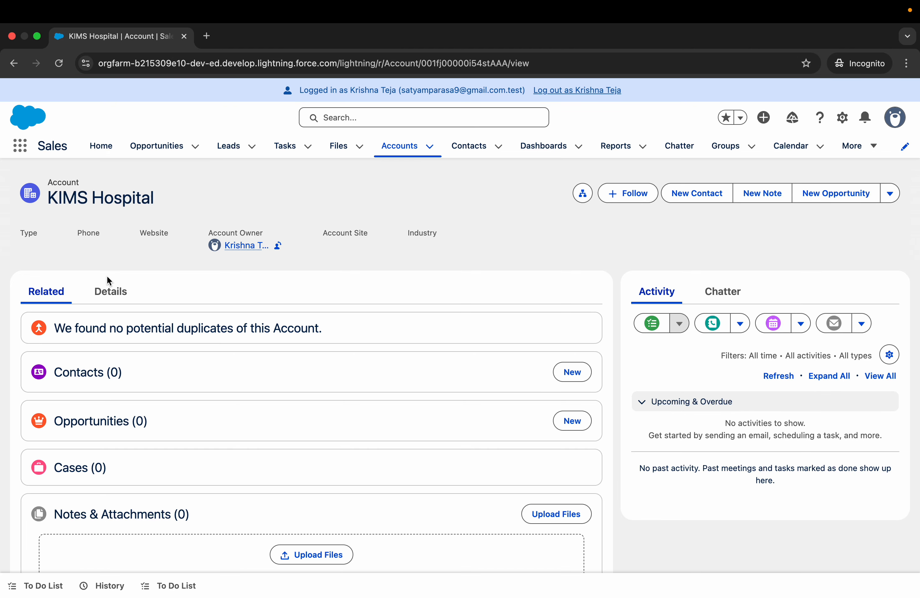
key(ctrl+Left)
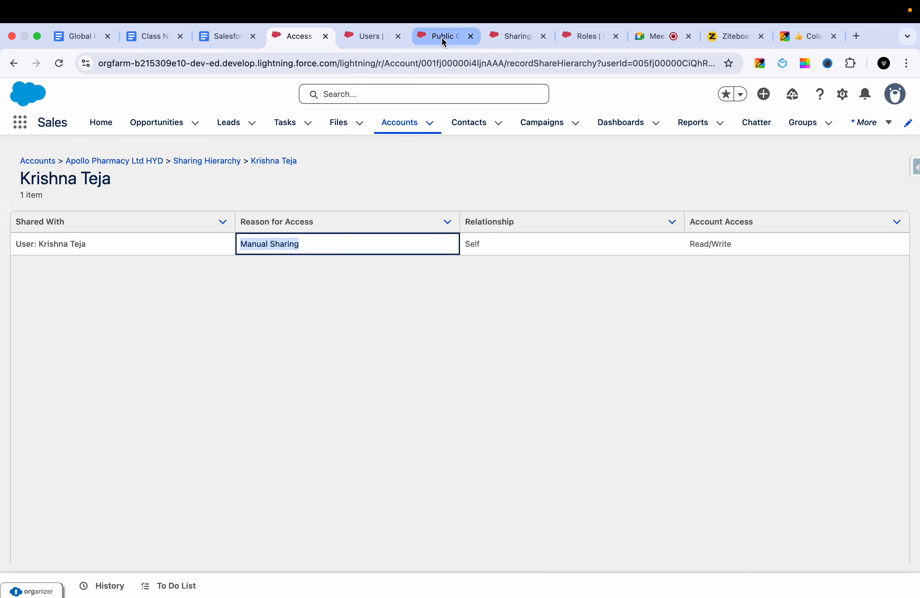
- Review the GHS Global Markting Team group, user details, role hierarchy and Sharing Settings pages
click(441, 37)
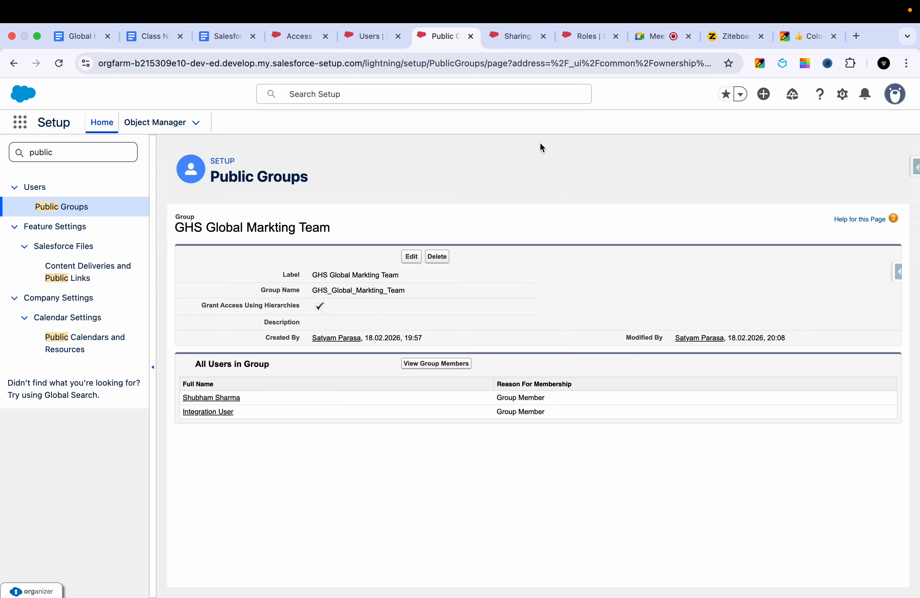
click(726, 41)
click(499, 34)
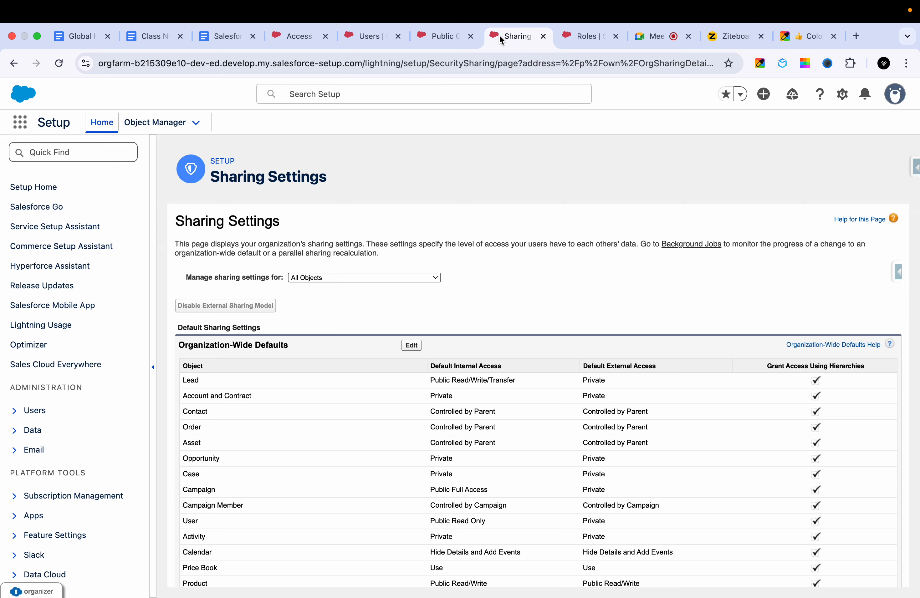
click(439, 45)
click(363, 39)
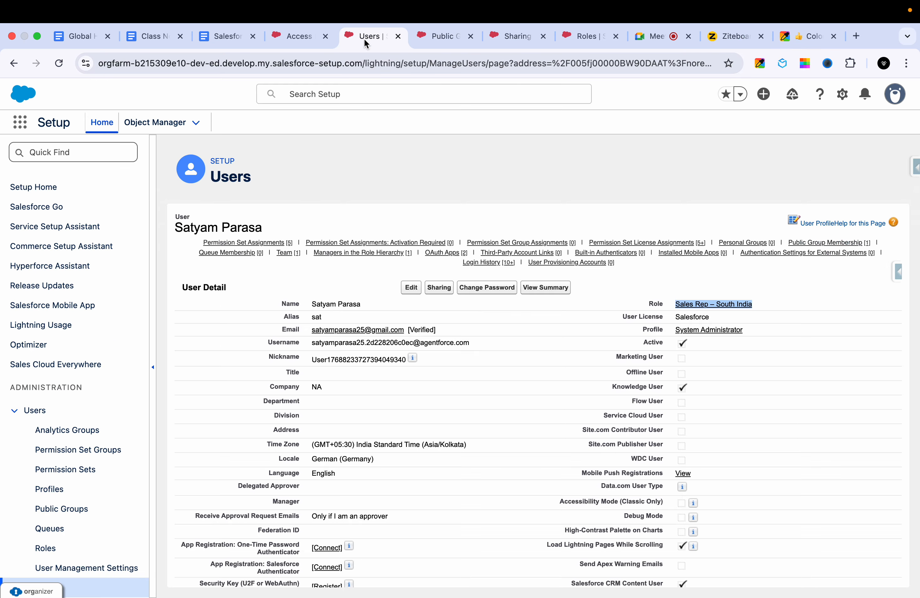
click(301, 39)
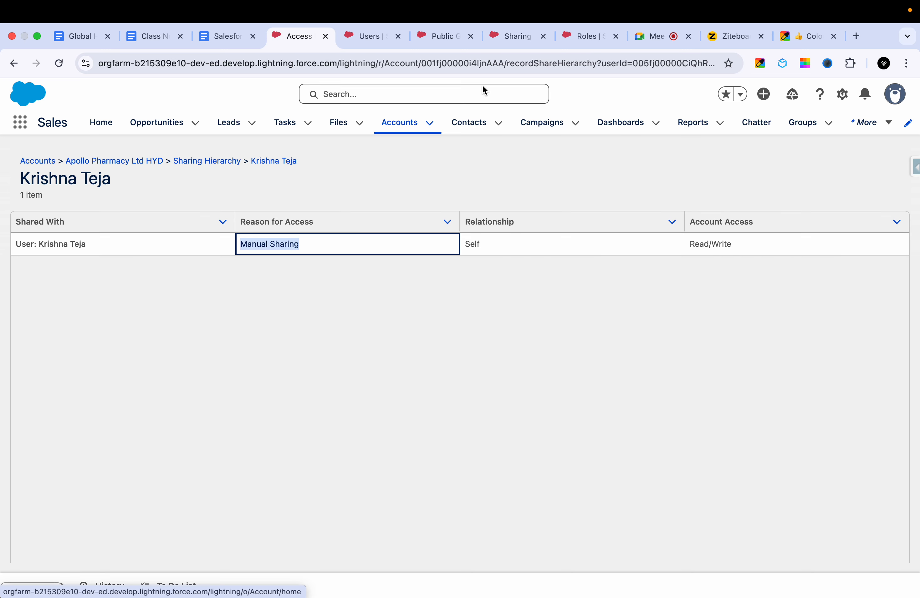
click(583, 37)
click(514, 36)
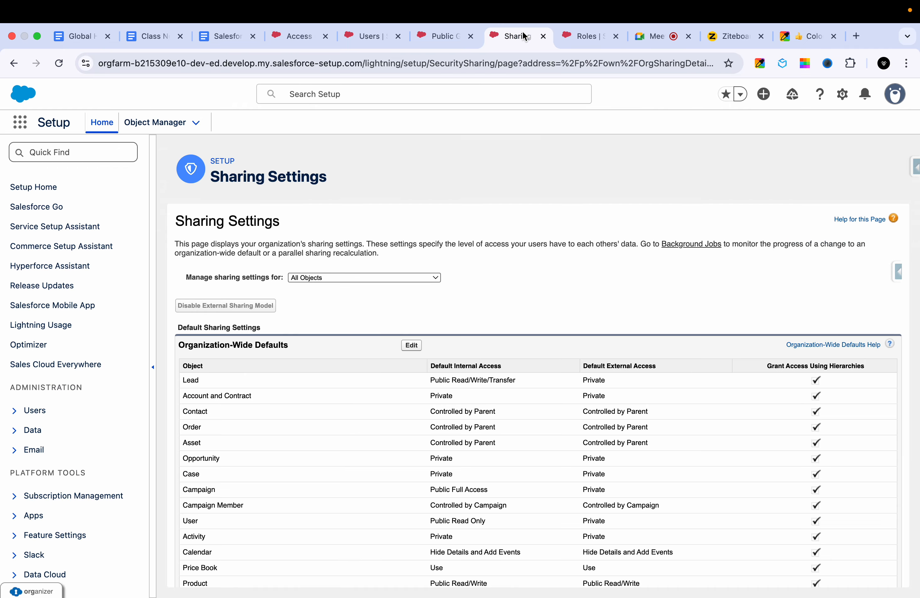
- Scroll Sharing Settings to Account Sharing Rules, then open the Class Notes Daily document
scroll(307, 445, down, 20)
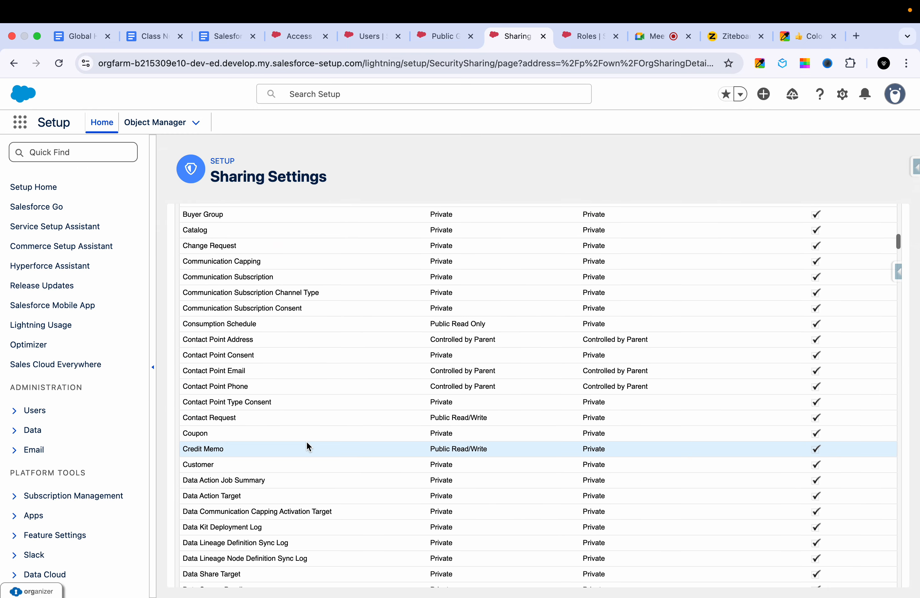
scroll(306, 441, down, 20)
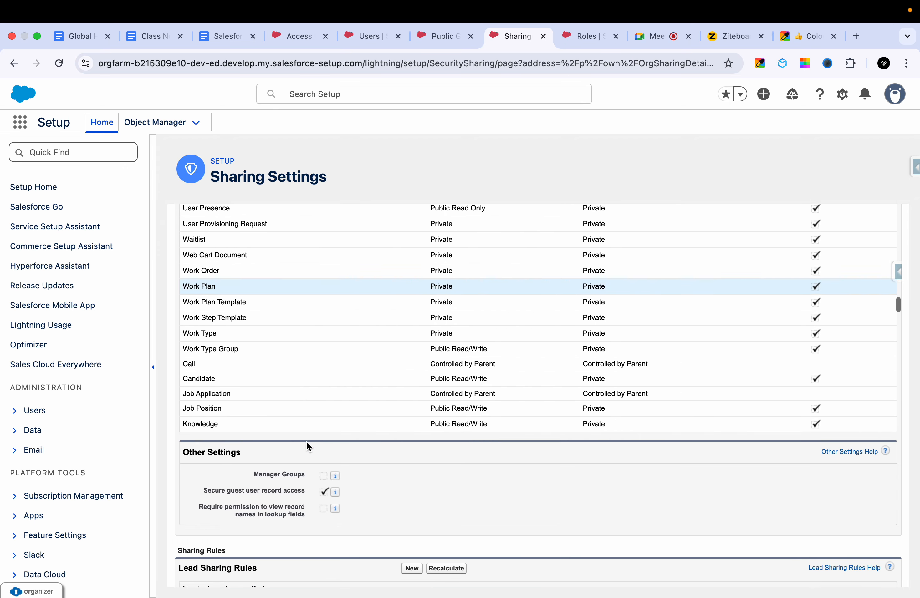
scroll(402, 440, down, 2)
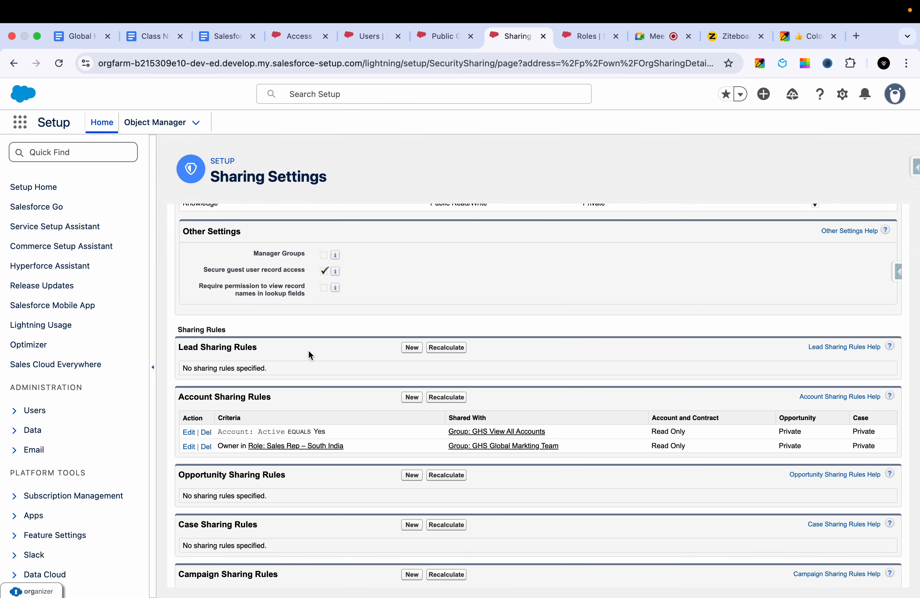
scroll(308, 350, down, 2)
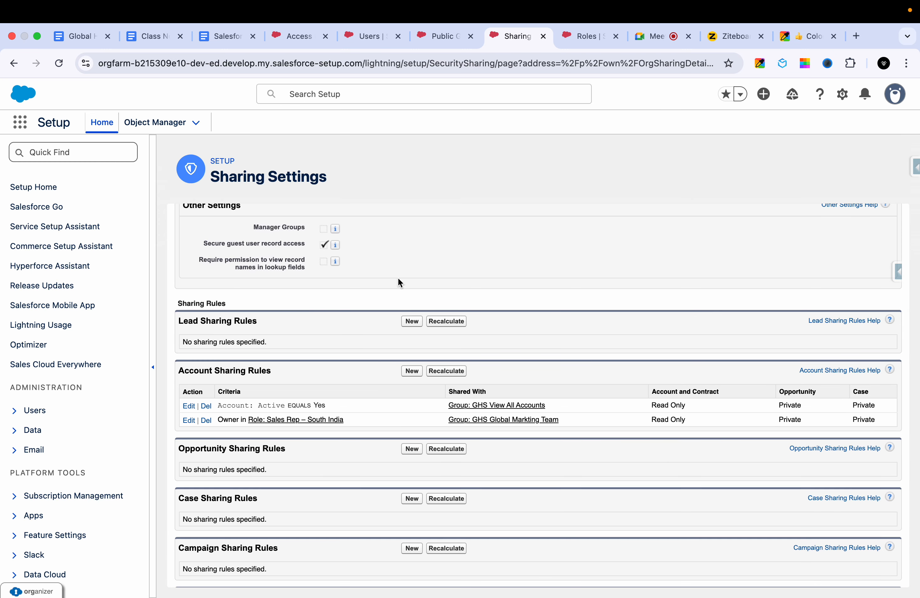
click(219, 37)
click(150, 37)
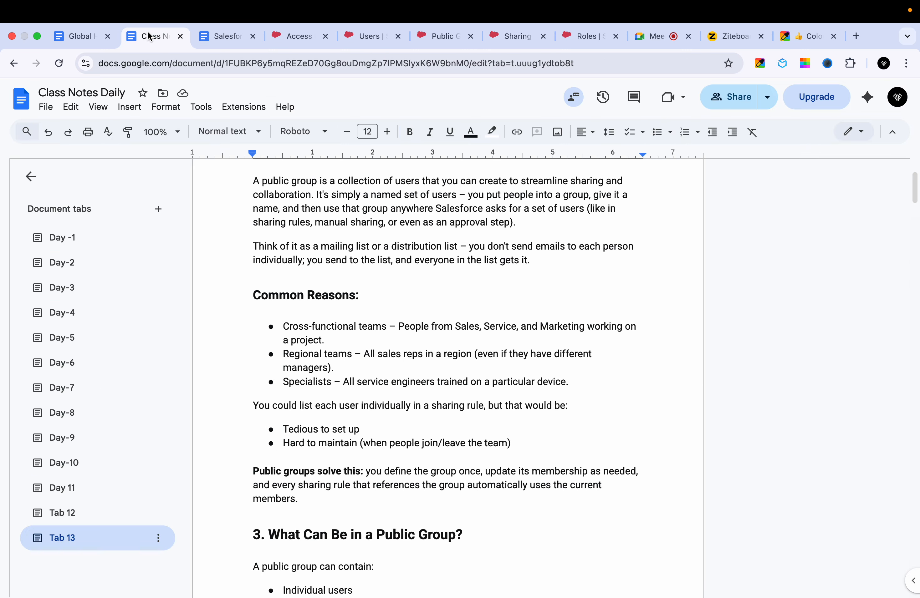
- Select the example group name GHS_ALL_Accounts_View_All in the class notes, then return to Salesforce
scroll(263, 384, down, 10)
scroll(263, 383, down, 8)
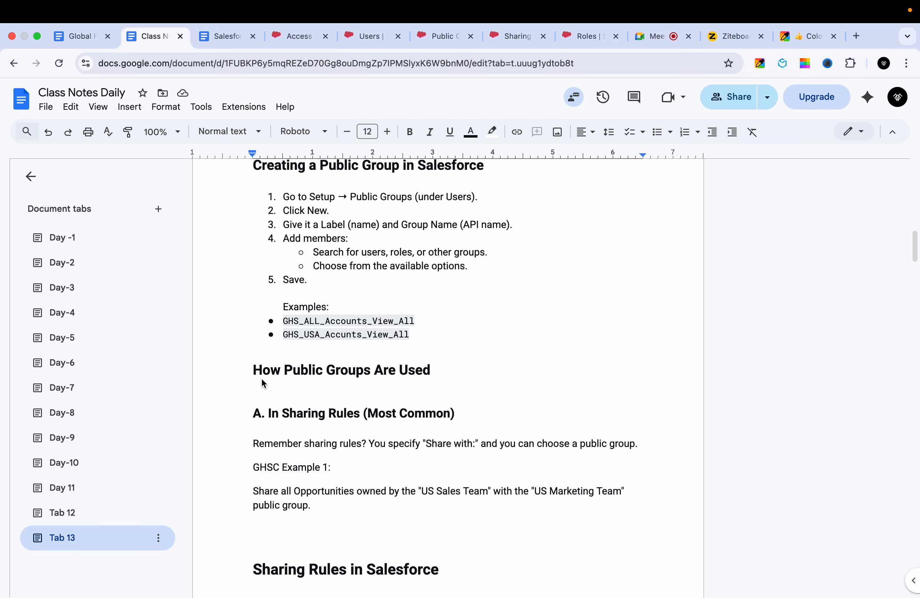
scroll(262, 383, up, 3)
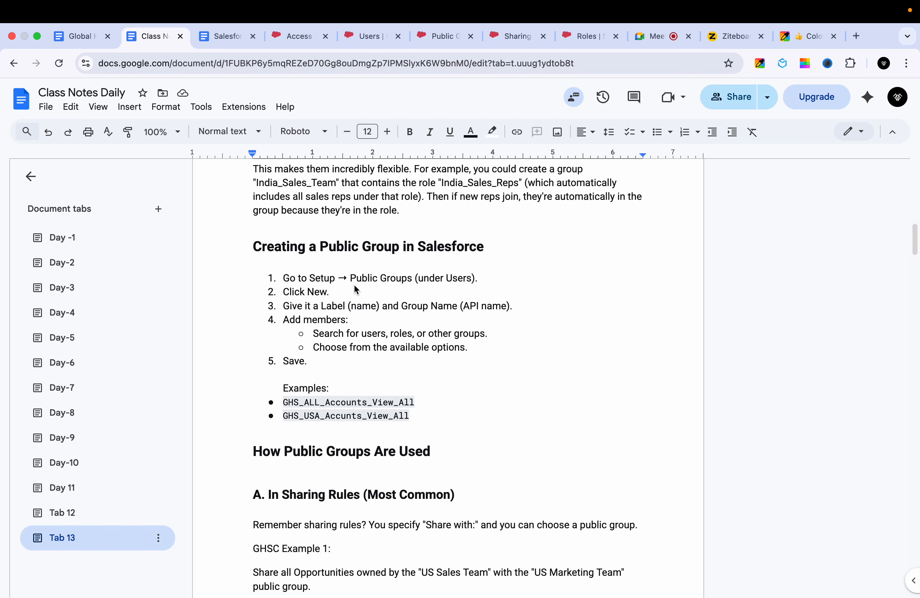
scroll(355, 286, down, 11)
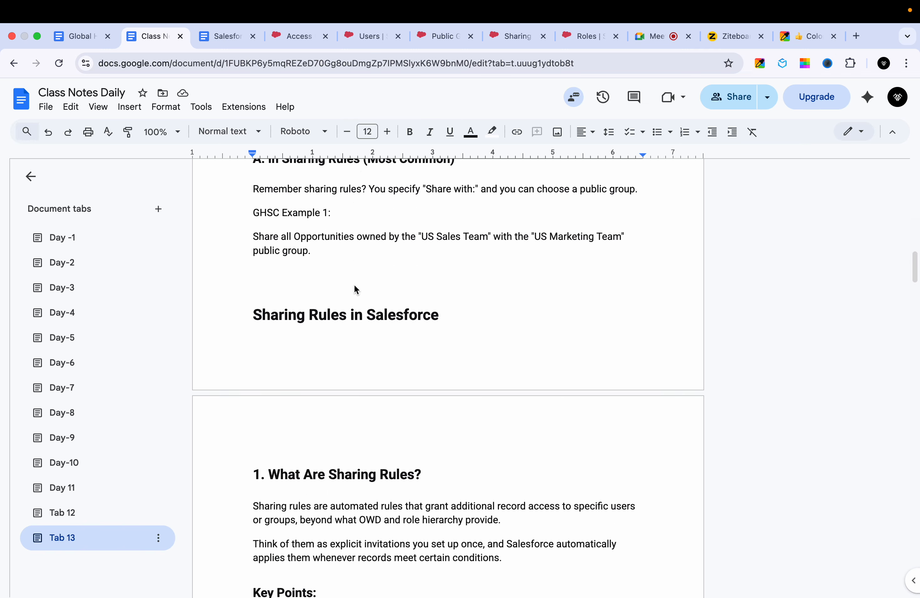
scroll(355, 286, up, 7)
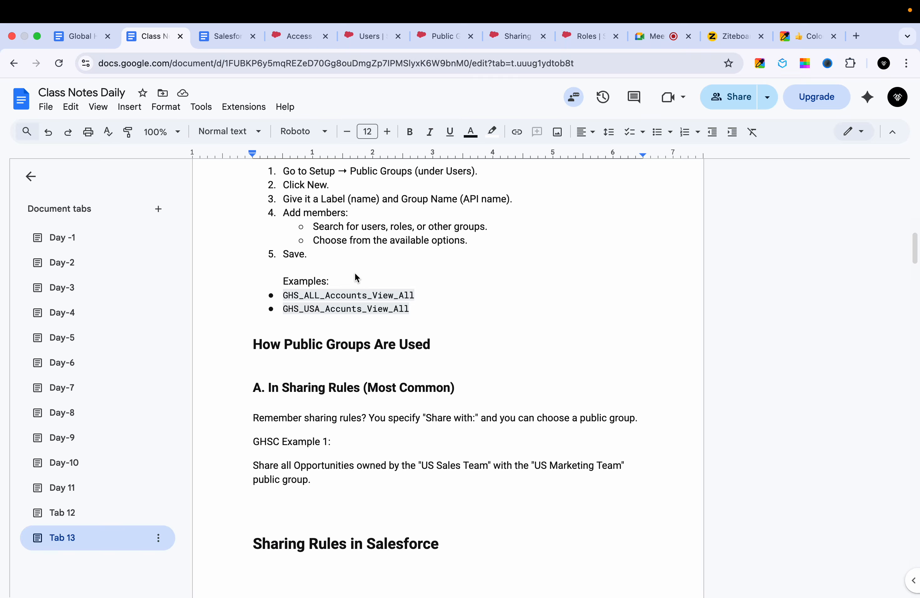
triple_click(341, 296)
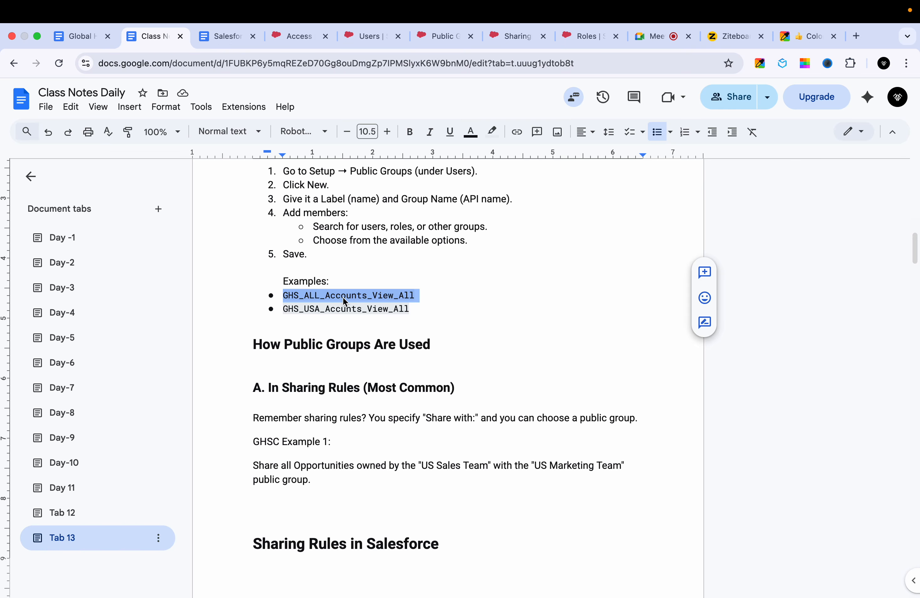
scroll(340, 299, up, 1)
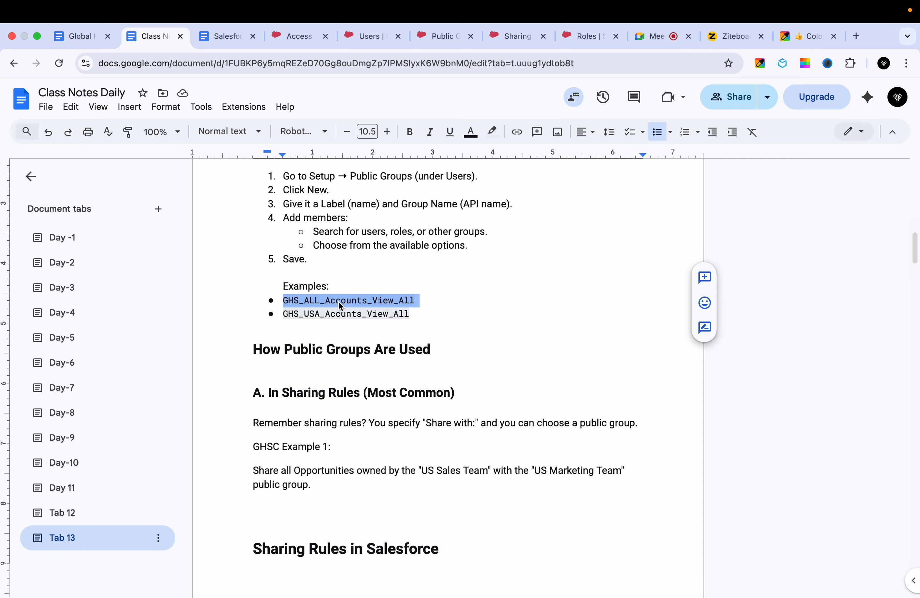
double_click(338, 301)
key(super+c)
click(522, 41)
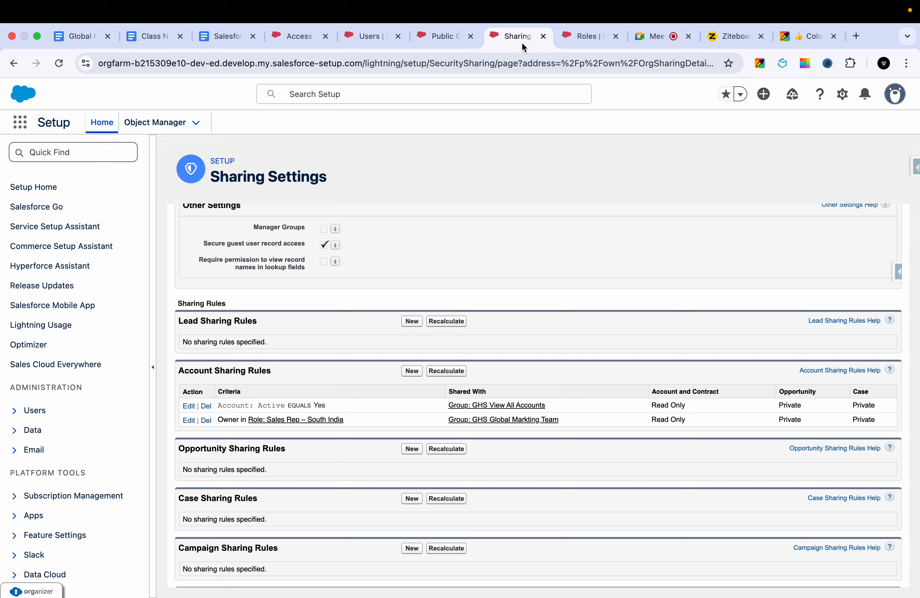
- Start a new public group from the Public Groups list, pasting the copied name as its label
click(443, 29)
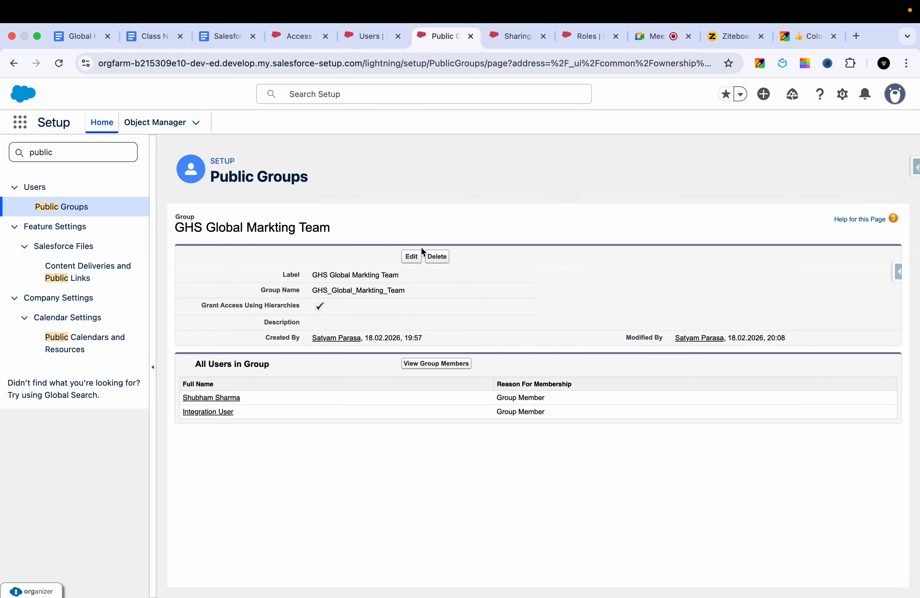
click(73, 207)
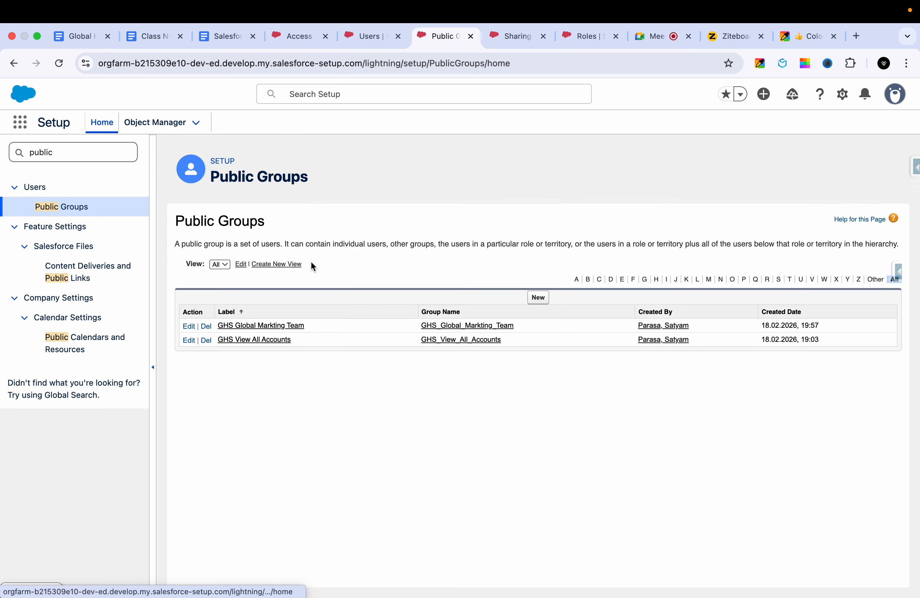
click(539, 298)
key(super+v)
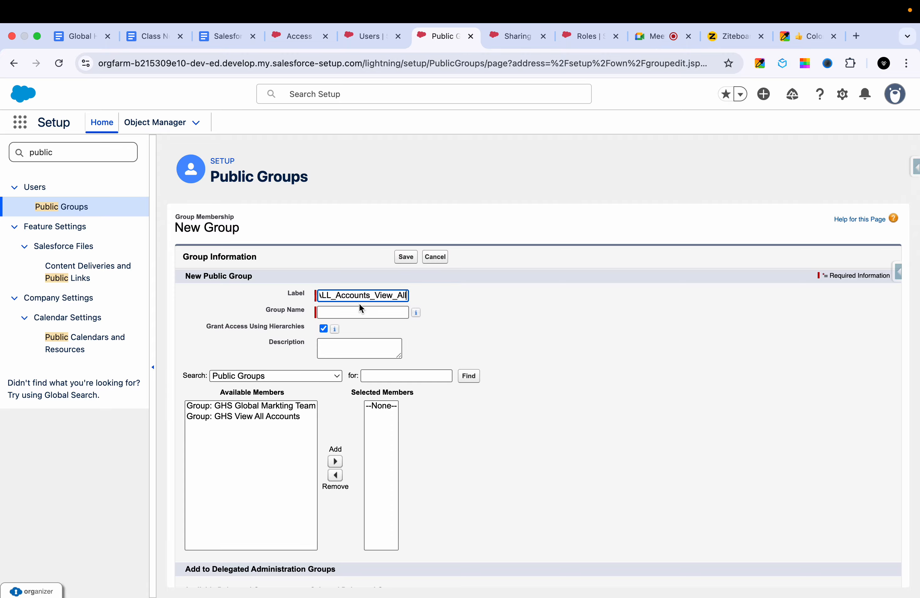
- Edit the label into 'GHS View All Accounts', then cancel the draft group
double_click(370, 296)
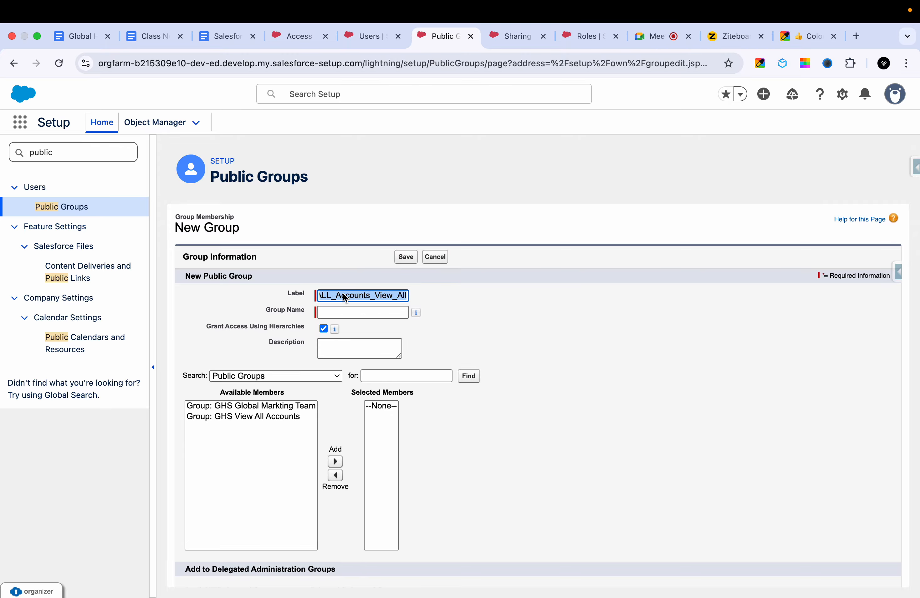
click(367, 296)
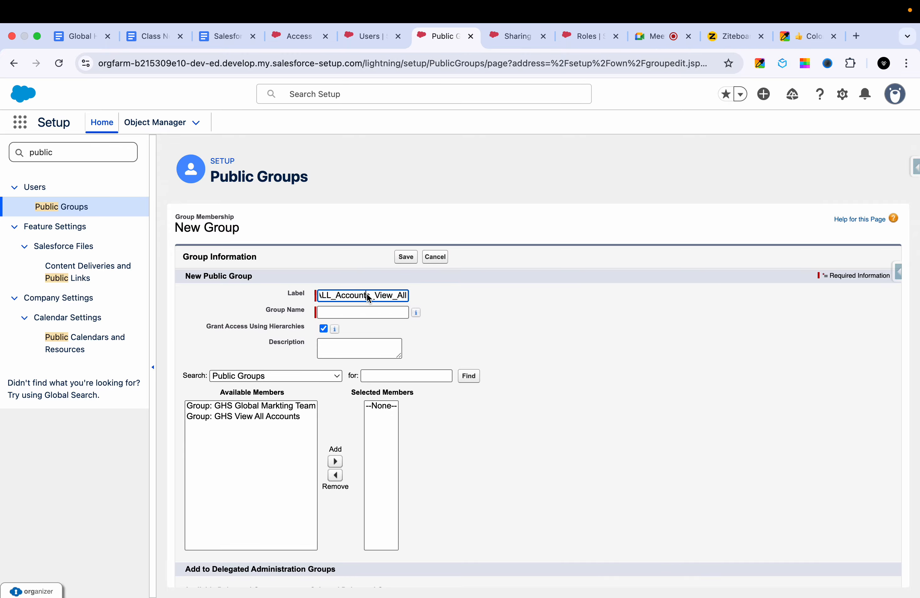
double_click(348, 296)
key(Left)
key(super+a)
key(Right)
key(BackSpace)
key(Left)
key(Left)
key(Left)
key(Left)
key(Left)
key(Right)
key(Left)
key(shift+Right)
key(shift+Right)
key(shift+Right)
key(shift+Right)
key(shift+Right)
key(shift+Right)
key(shift+Right)
key(shift+Right)
key(shift+Right)
key(shift+Right)
key(shift+Right)
key(shift+Right)
key(shift+Right)
key(shift+Right)
key(shift+Right)
key(shift+Right)
key(shift+Right)
key(shift+Right)
key(shift+Right)
key(shift+Right)
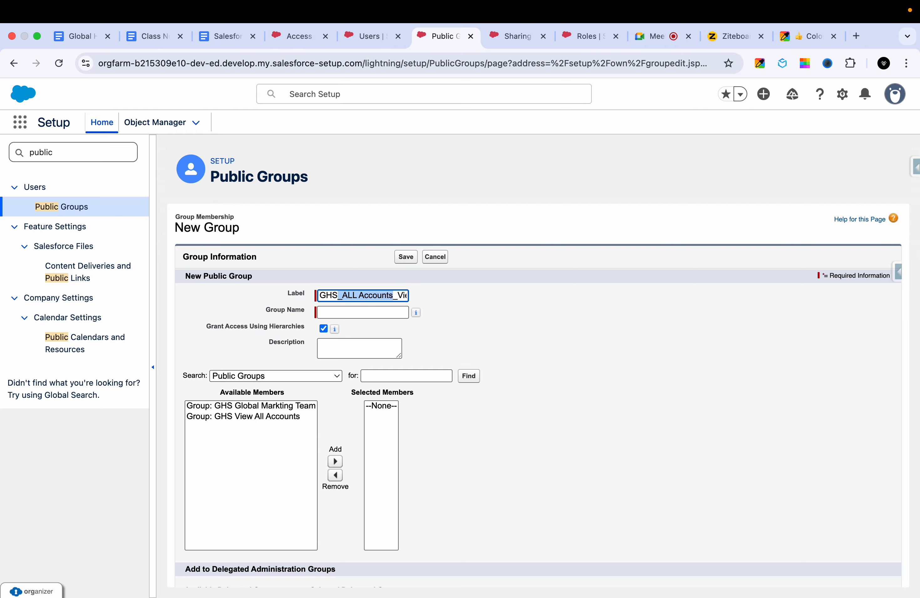
key(BackSpace)
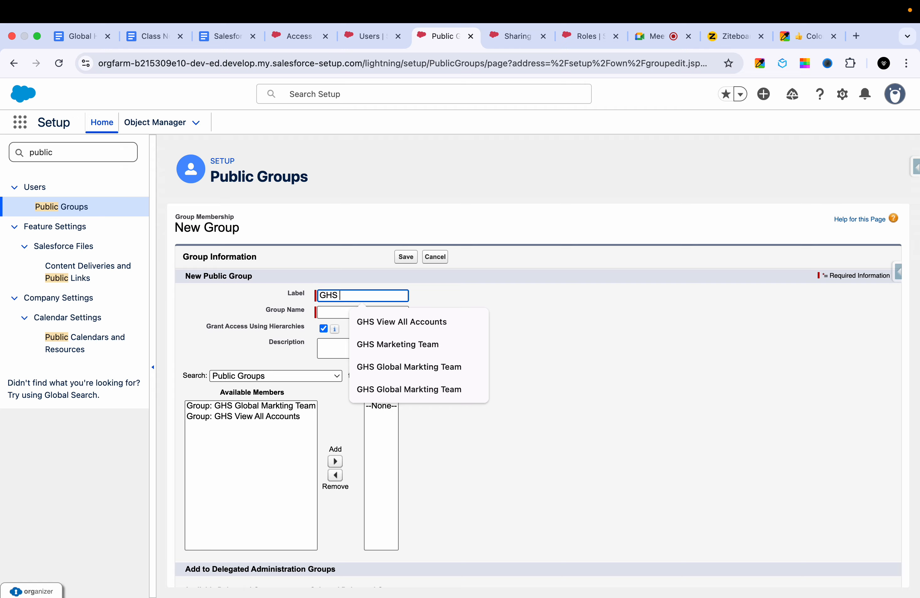
text(View All Accounts)
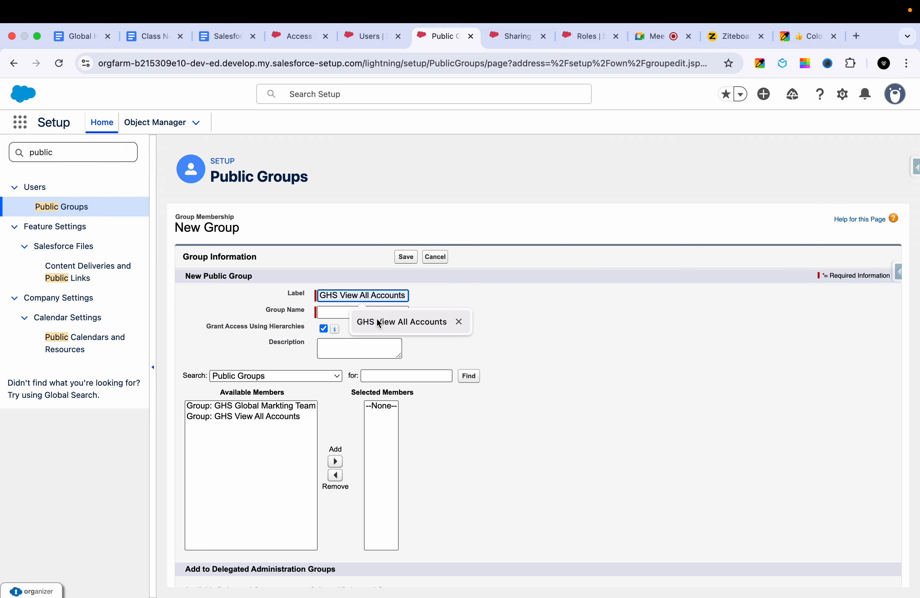
click(383, 322)
click(433, 263)
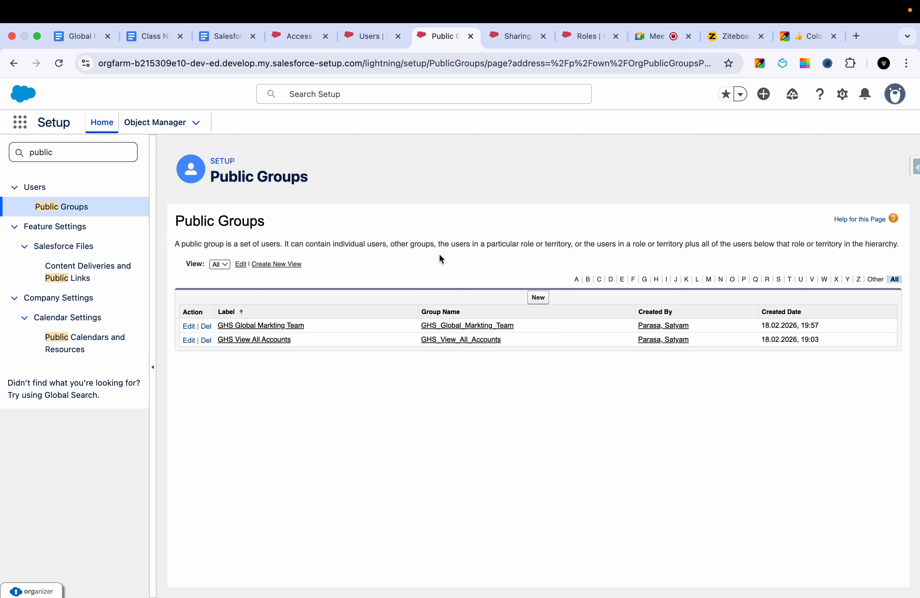
- Add a user to the GHS View All Accounts group's members and save
click(255, 341)
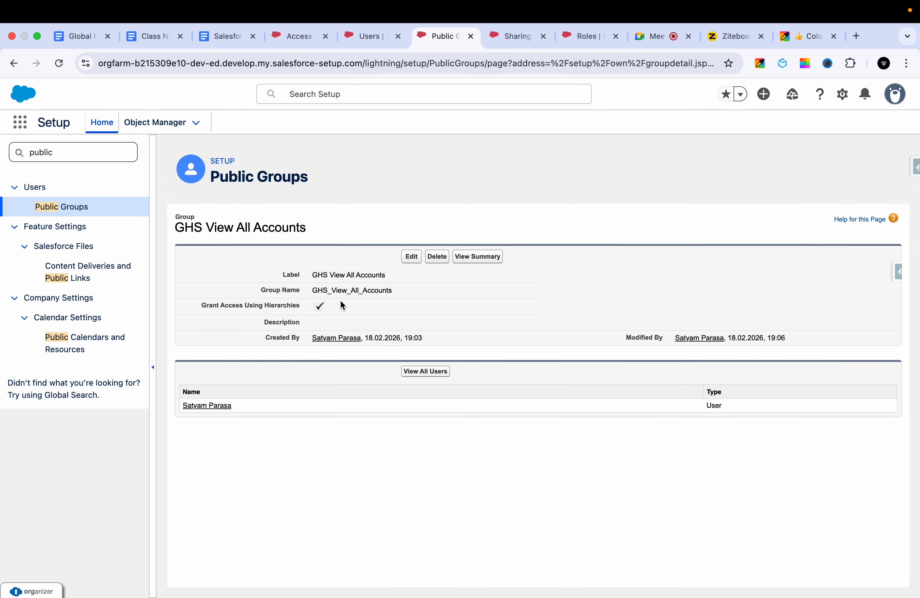
click(410, 257)
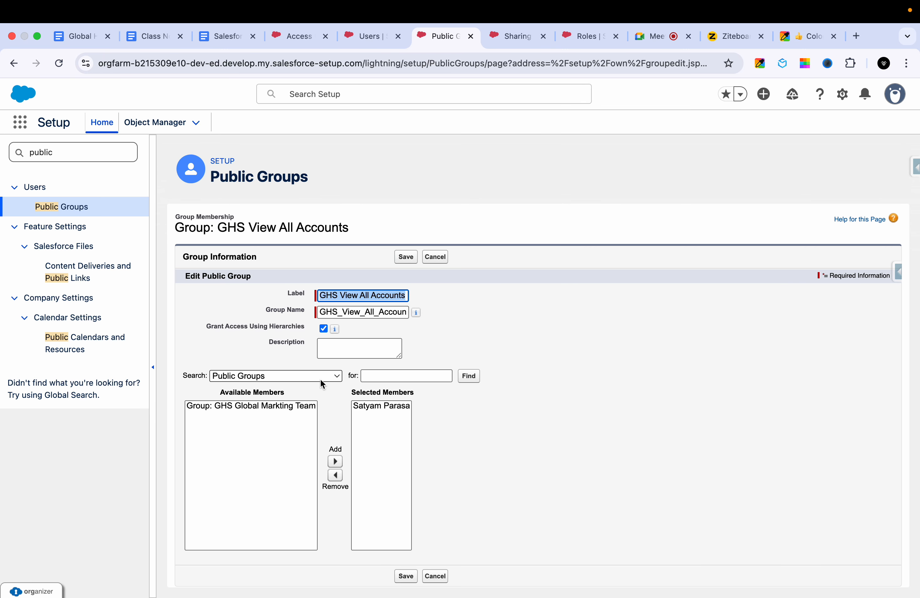
click(320, 376)
click(247, 421)
click(407, 376)
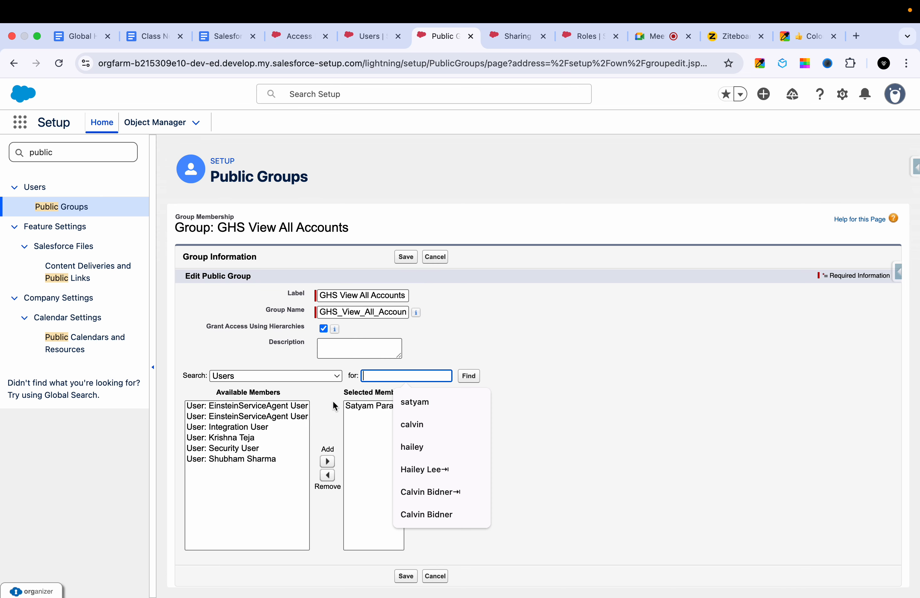
click(236, 438)
click(328, 461)
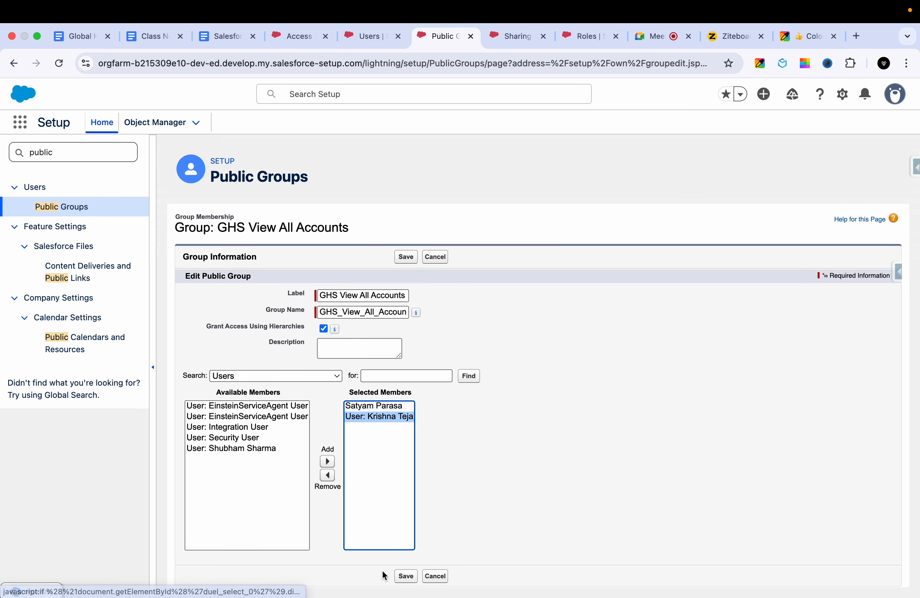
click(400, 578)
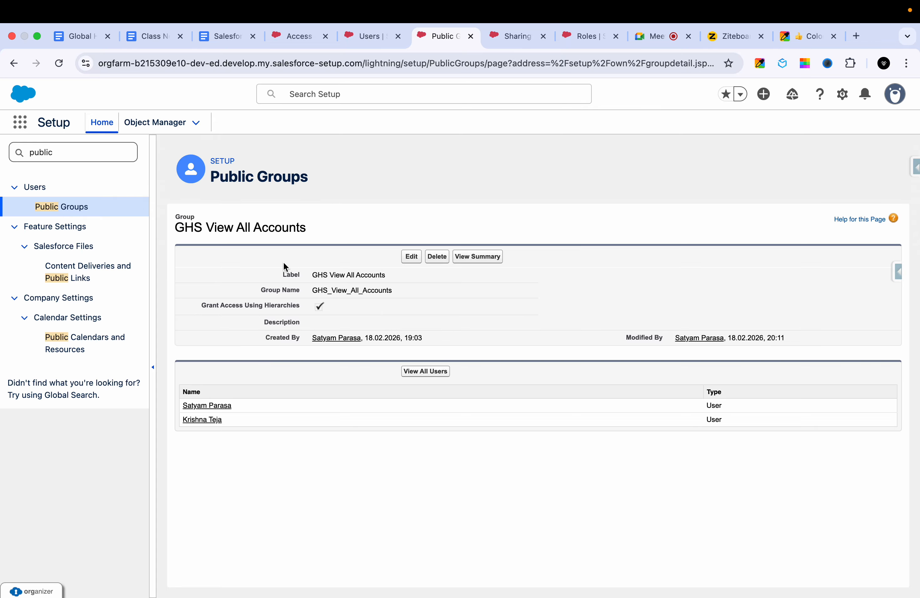
- Review the Sharing Settings page, then return to the GHS View All Accounts group details
triple_click(236, 228)
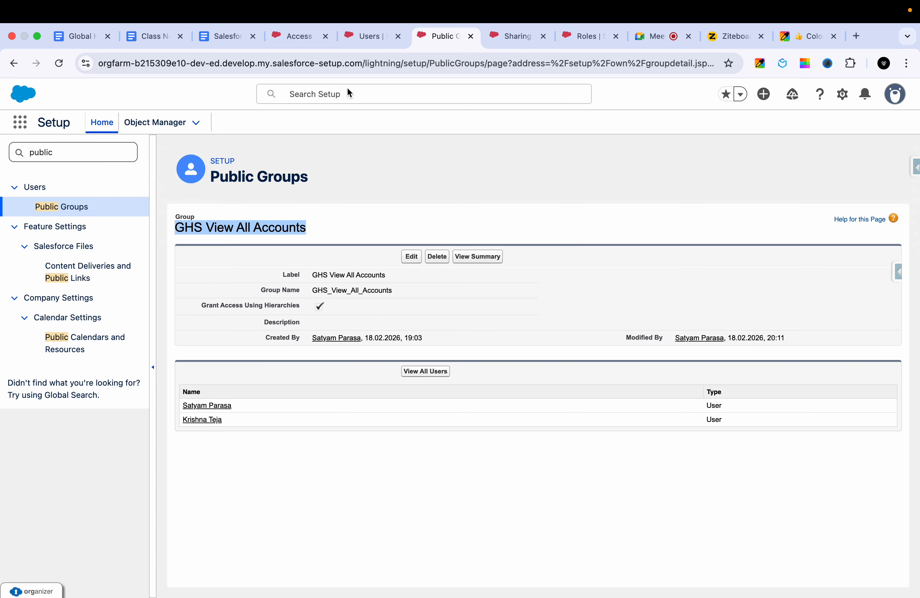
click(355, 31)
click(516, 34)
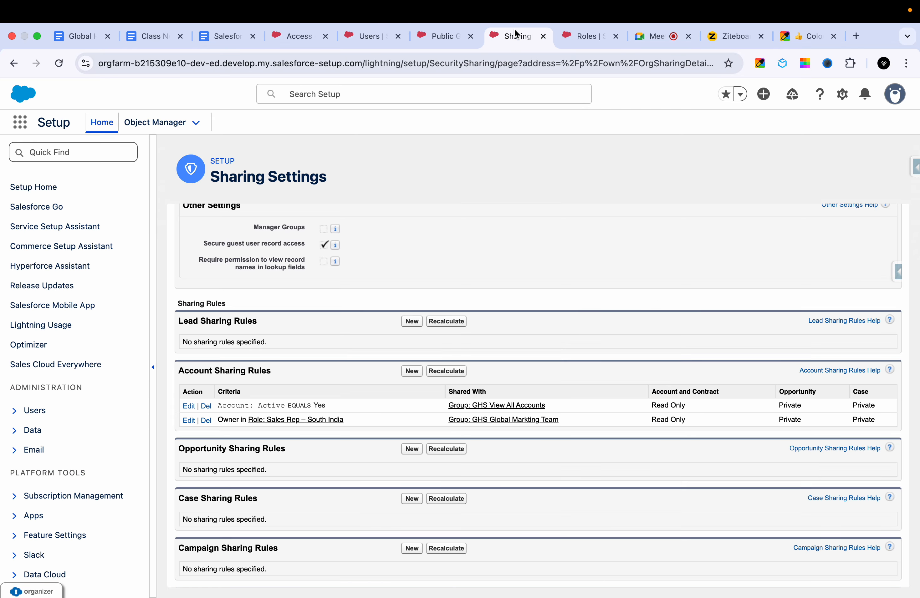
scroll(425, 235, up, 4)
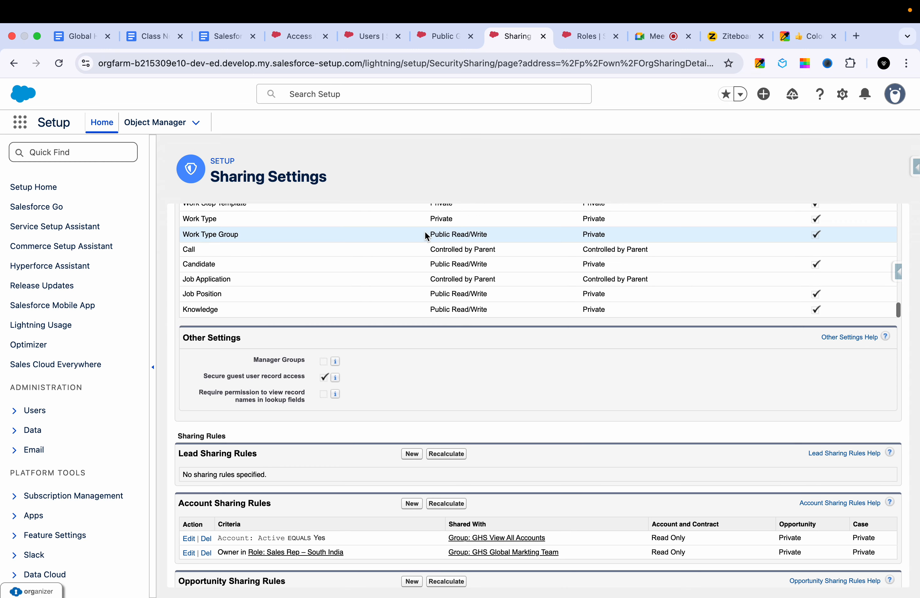
scroll(425, 231, down, 3)
scroll(424, 231, up, 20)
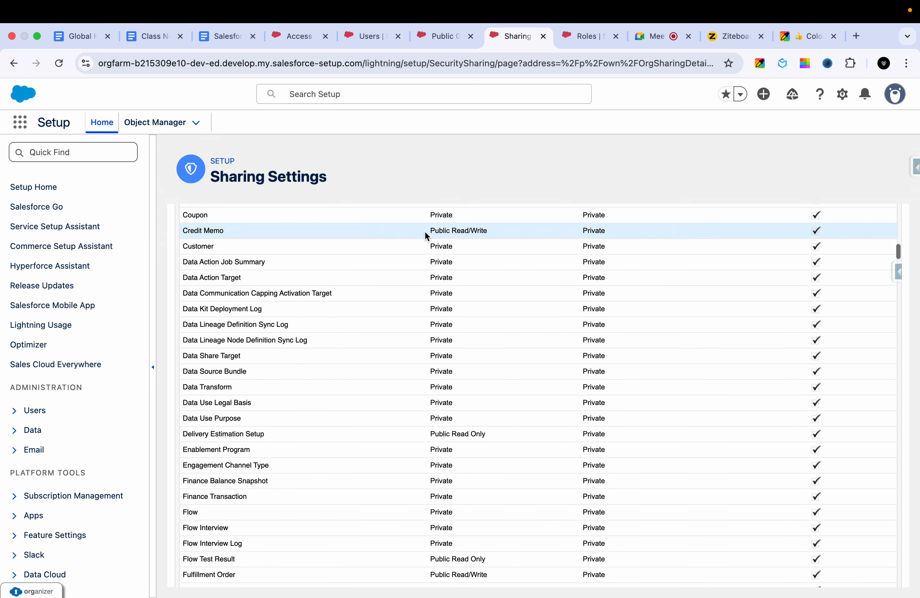
scroll(425, 232, down, 15)
click(437, 35)
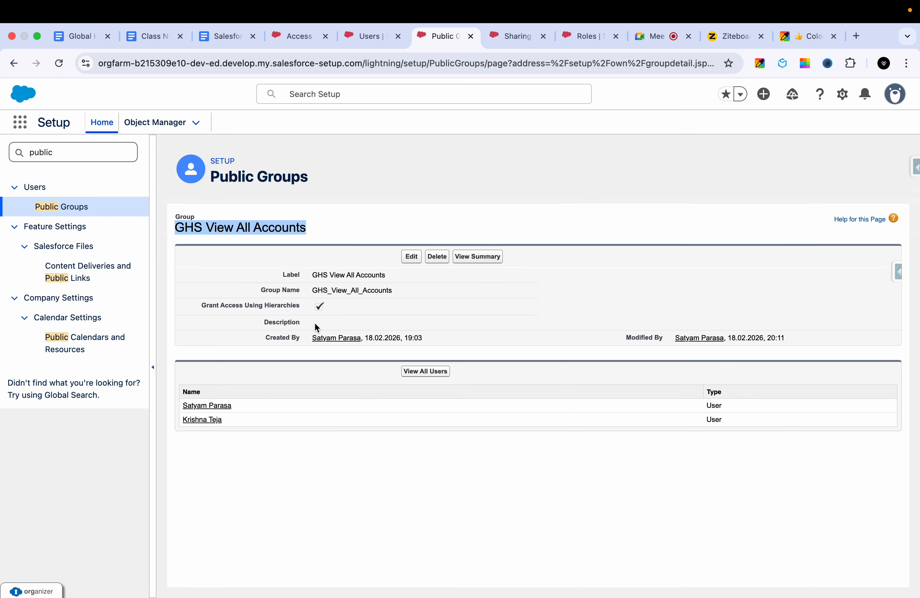
triple_click(256, 228)
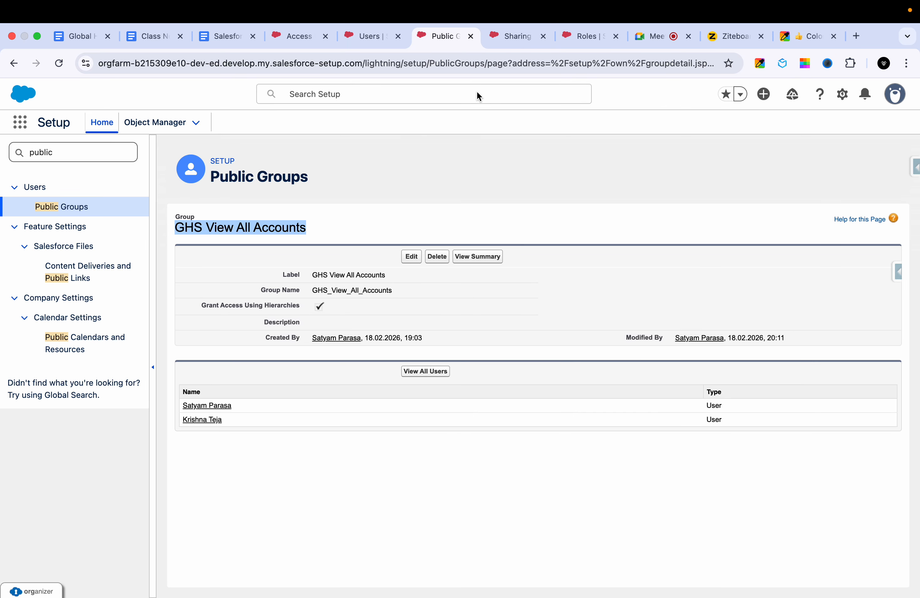
- Highlight the GHS View All Accounts group name, then show Apollo Pharmacy Ltd HYD's sharing hierarchy
triple_click(268, 230)
double_click(266, 232)
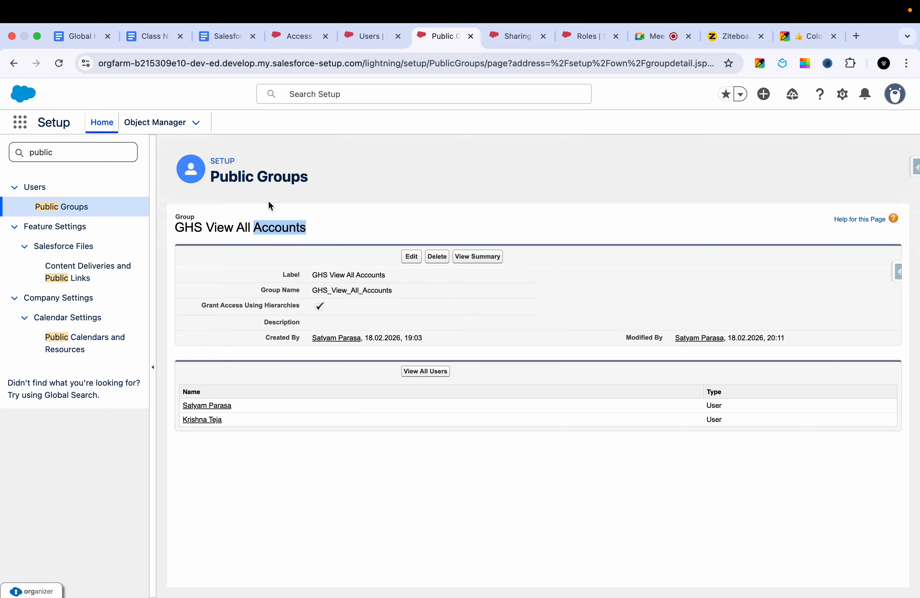
click(365, 36)
click(301, 35)
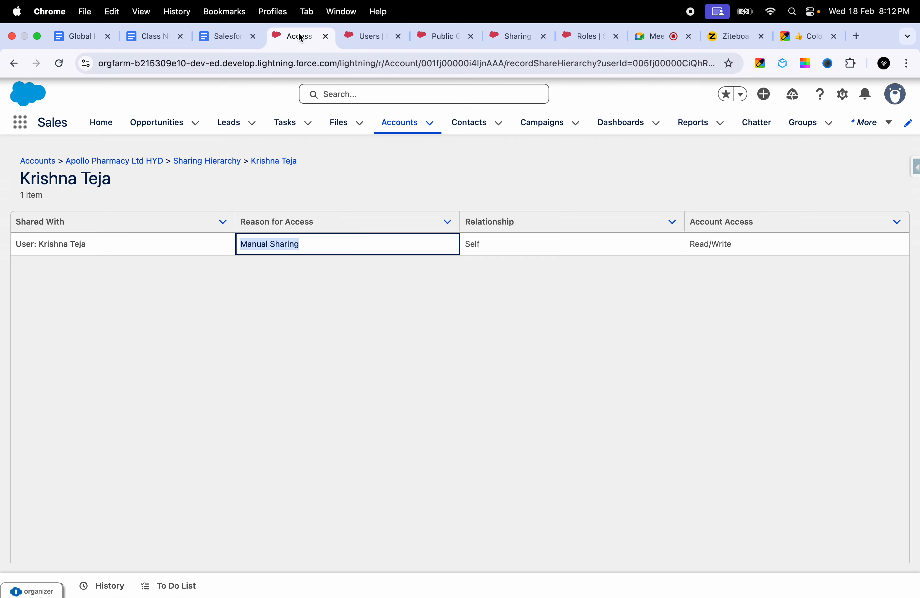
- Edit the 'Active equals Yes' Account sharing rule, which shares Read Only with GHS View All Accounts
click(516, 37)
scroll(315, 384, up, 15)
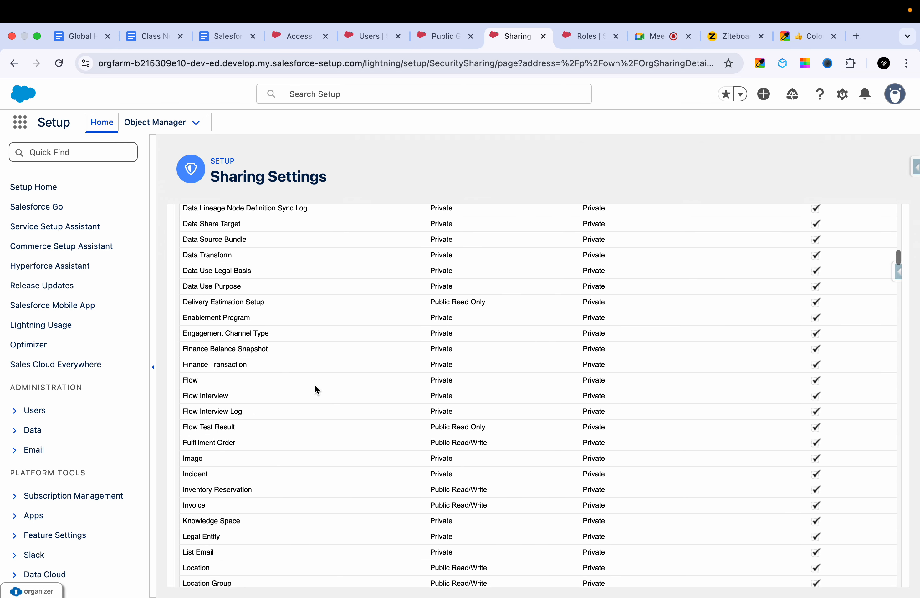
scroll(316, 388, up, 10)
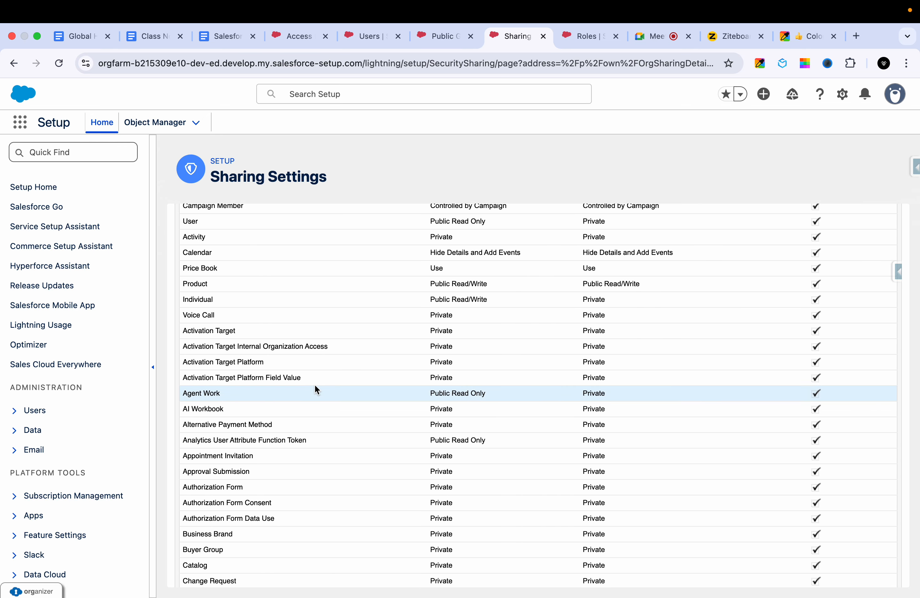
scroll(315, 387, up, 5)
scroll(316, 388, down, 10)
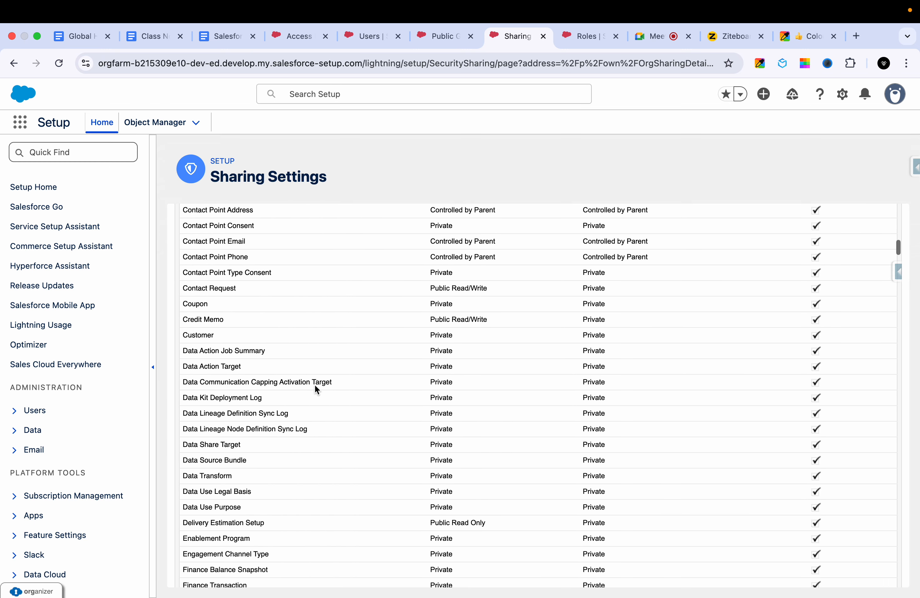
scroll(315, 387, down, 20)
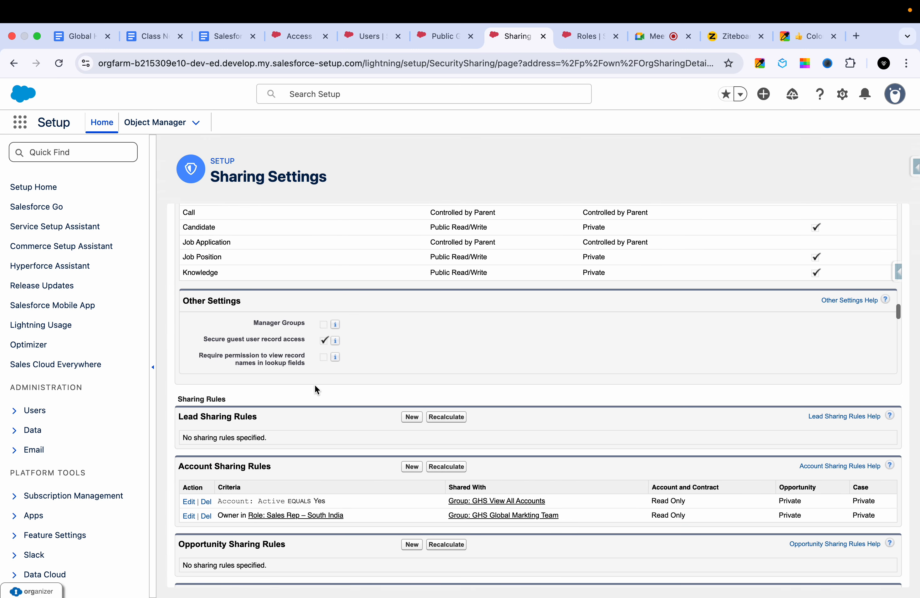
scroll(315, 384, down, 3)
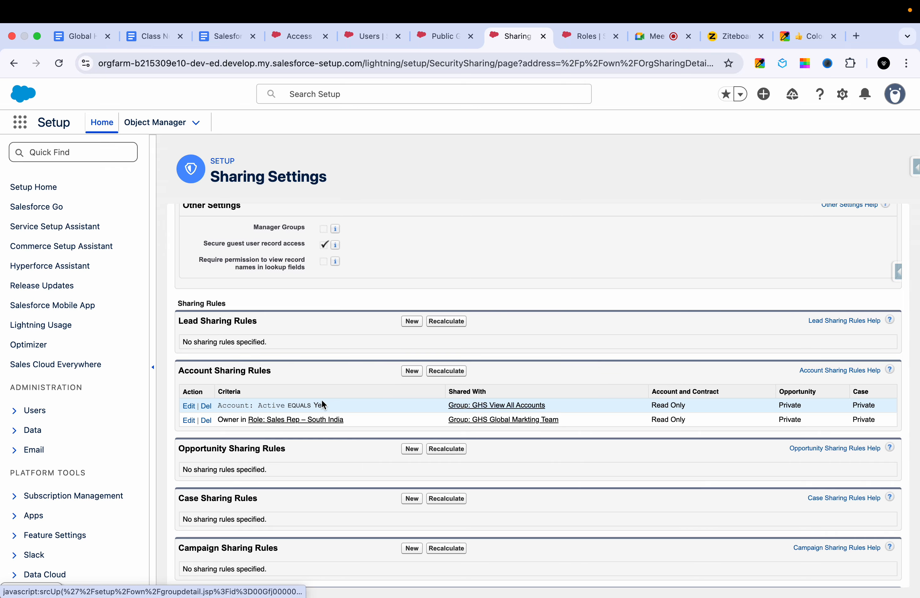
click(185, 406)
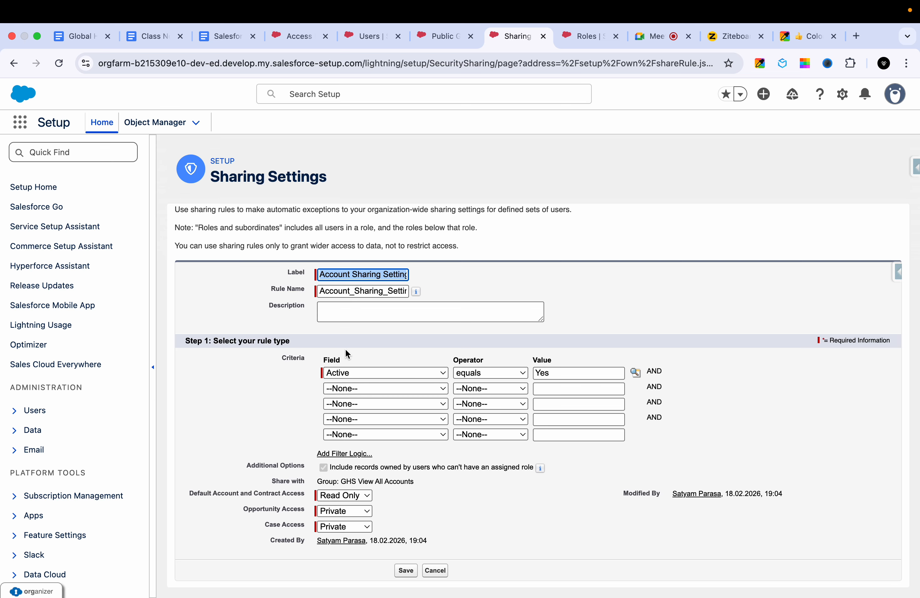
- Inspect the rule's Active criterion and the field choices without adding a second criterion
double_click(294, 359)
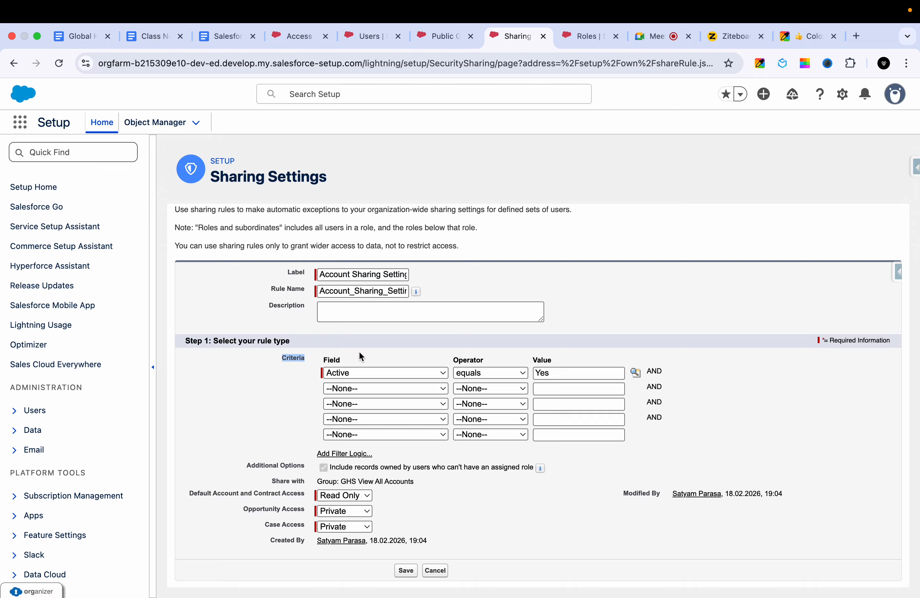
click(369, 389)
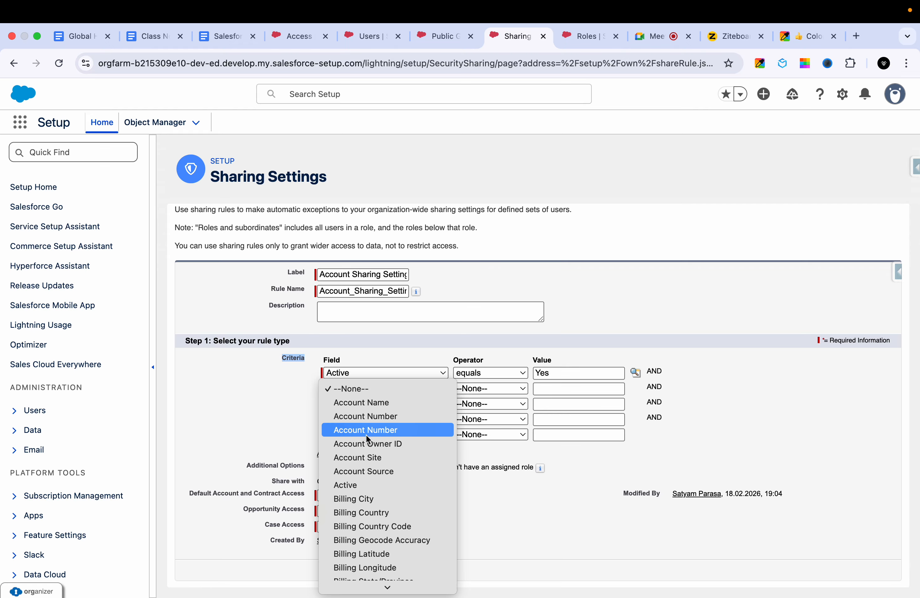
scroll(366, 435, down, 5)
scroll(366, 434, down, 5)
click(247, 390)
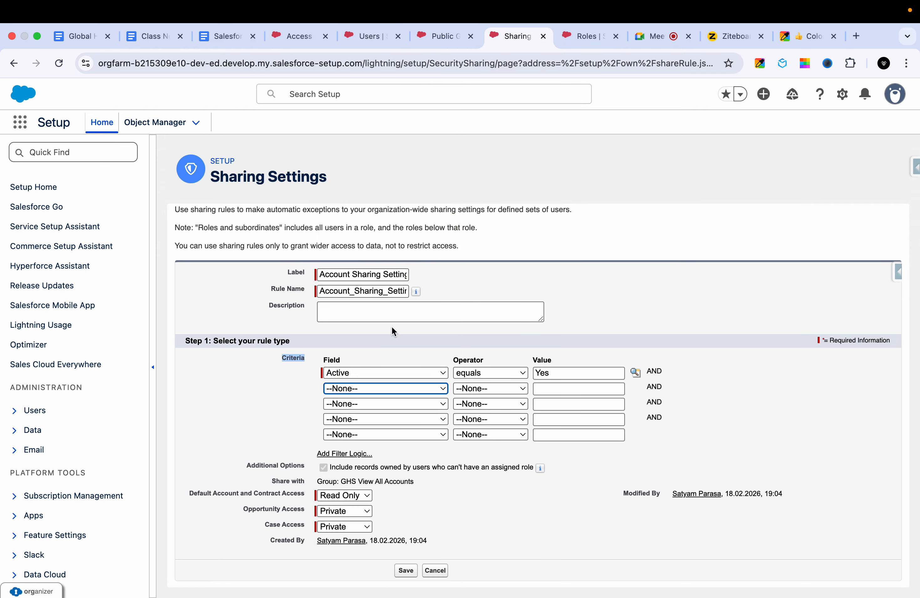
- Compare the whiteboard diagram, users, public group, sharing hierarchy and role hierarchy pages
click(749, 36)
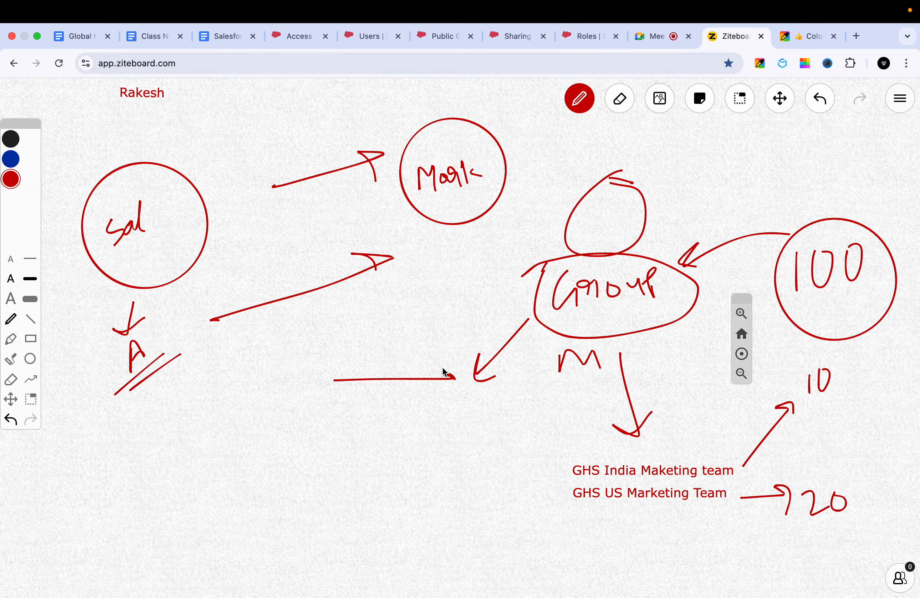
click(341, 36)
click(420, 36)
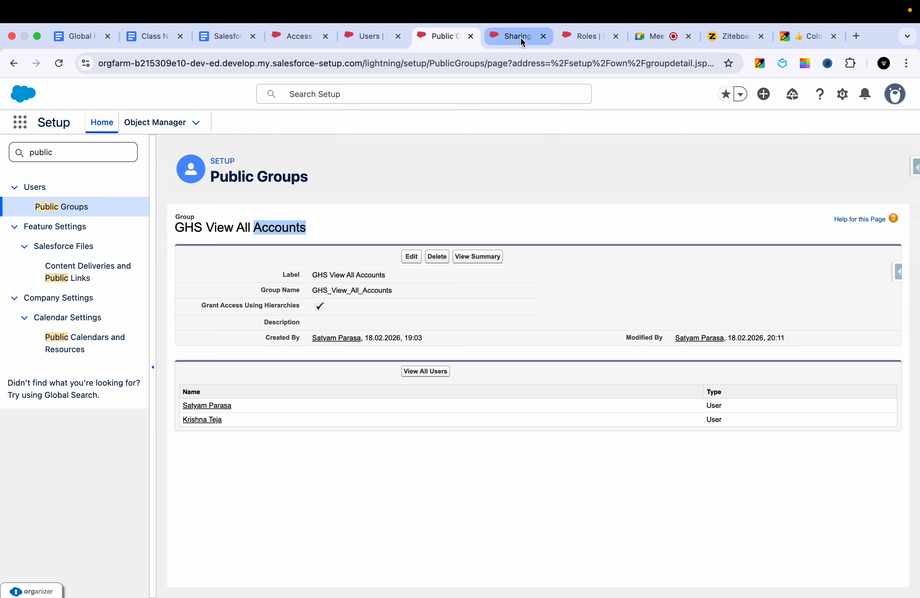
click(364, 36)
click(283, 37)
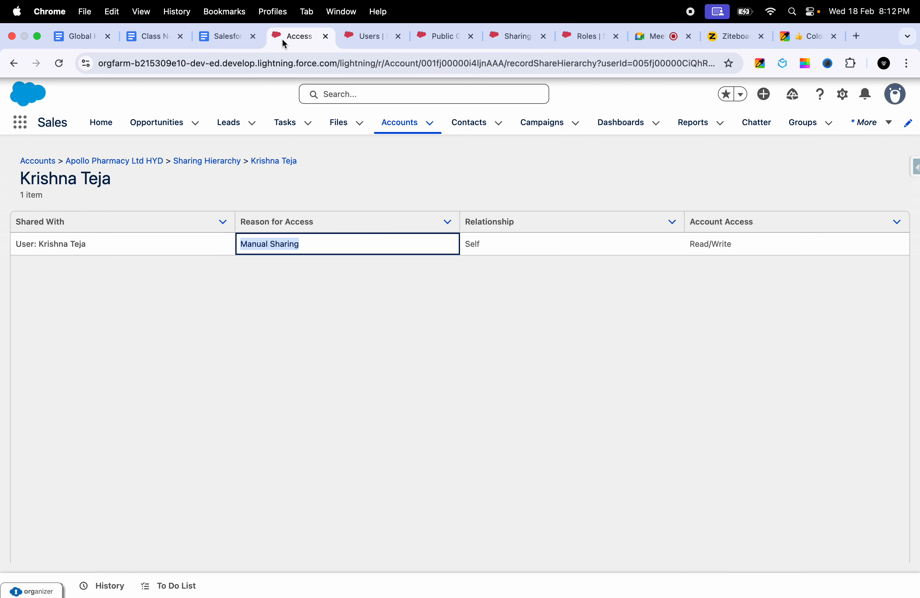
click(581, 36)
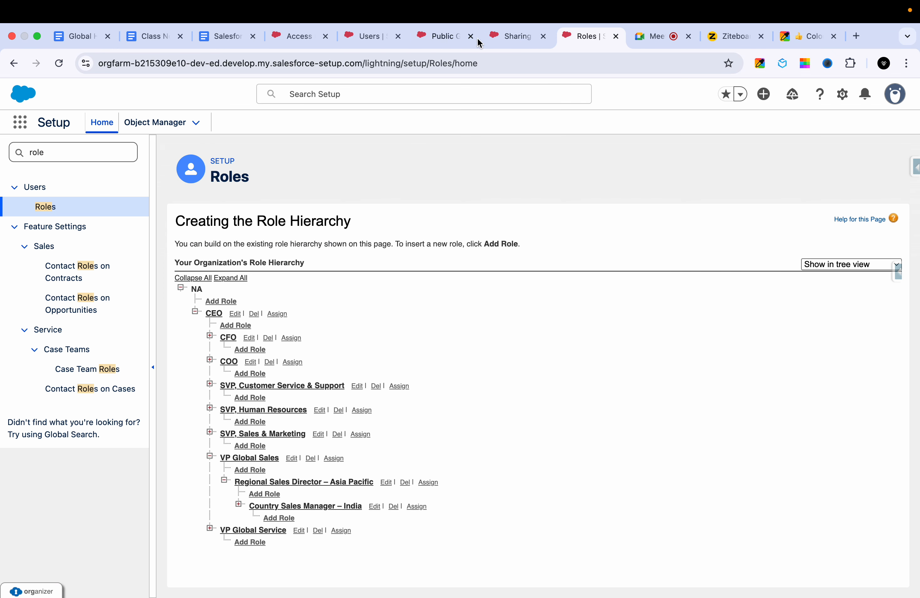
click(503, 38)
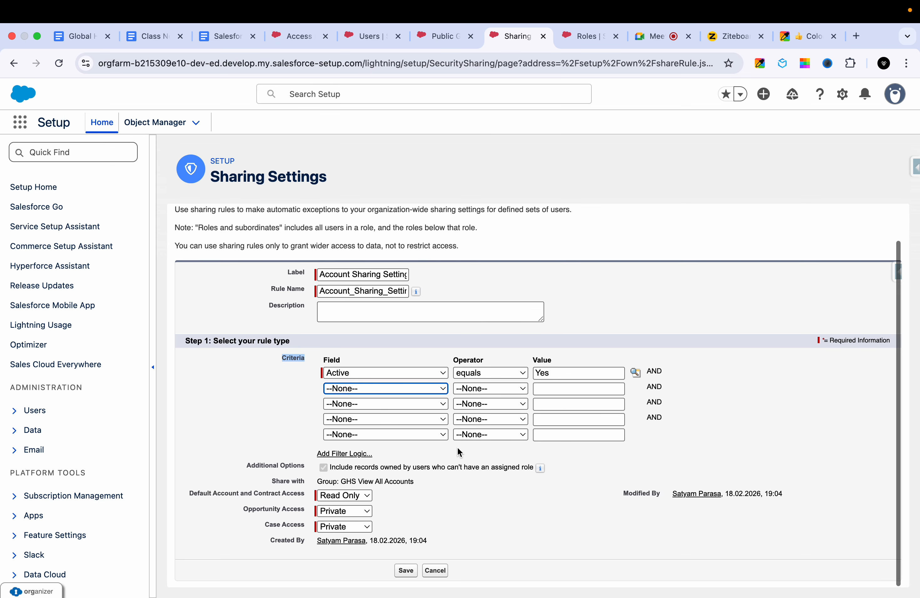
- Keep Active as the criterion and GHS View All Accounts as the share target, and save
triple_click(365, 481)
click(410, 482)
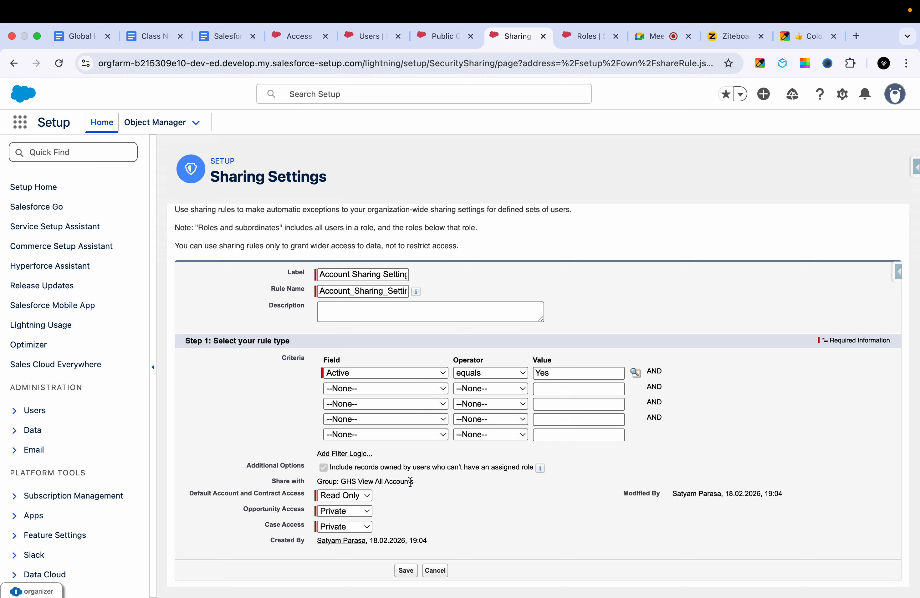
triple_click(410, 482)
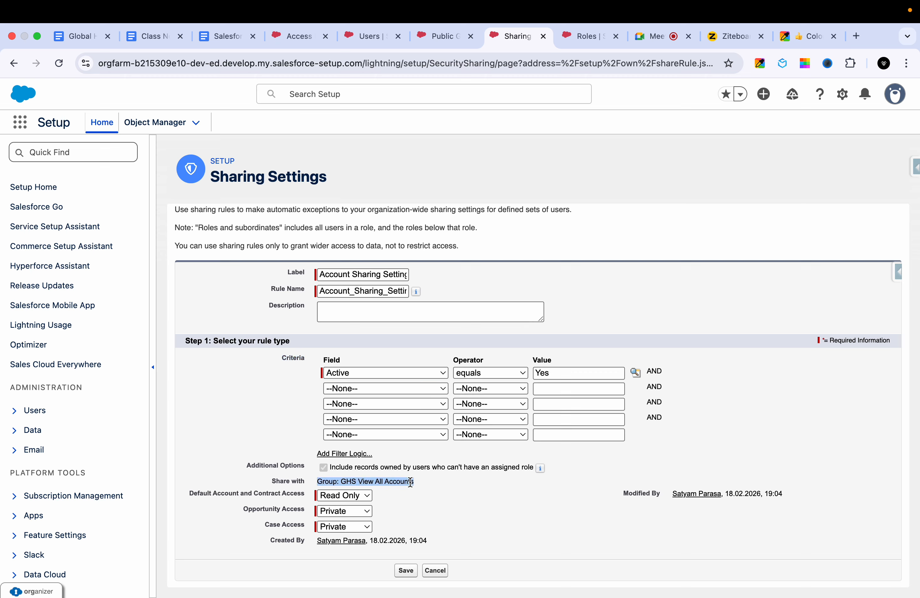
click(372, 373)
click(372, 375)
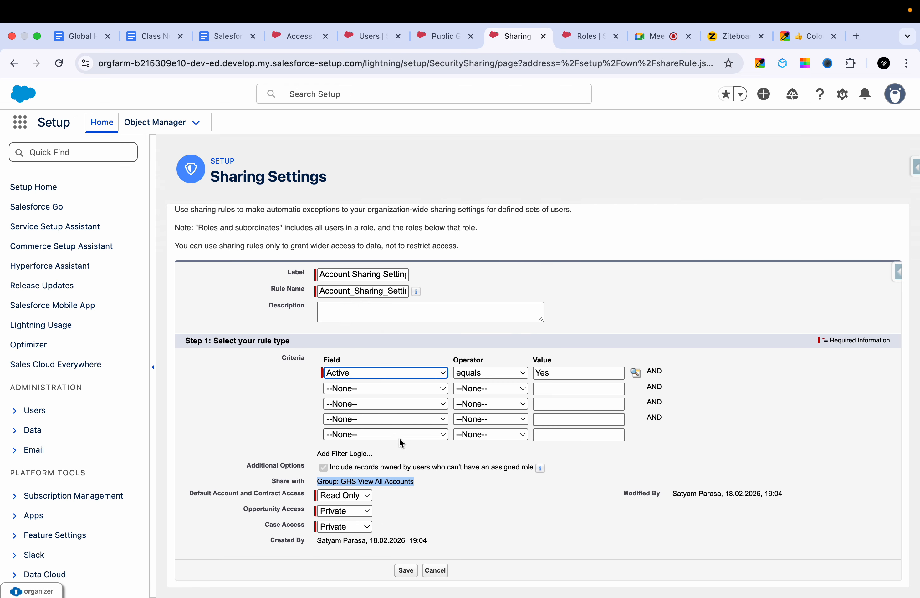
click(406, 571)
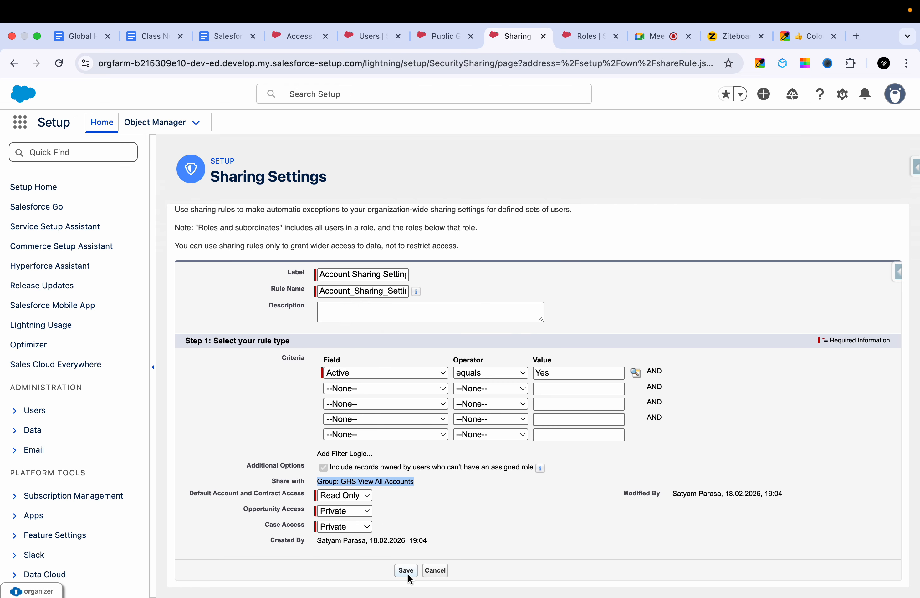
click(449, 47)
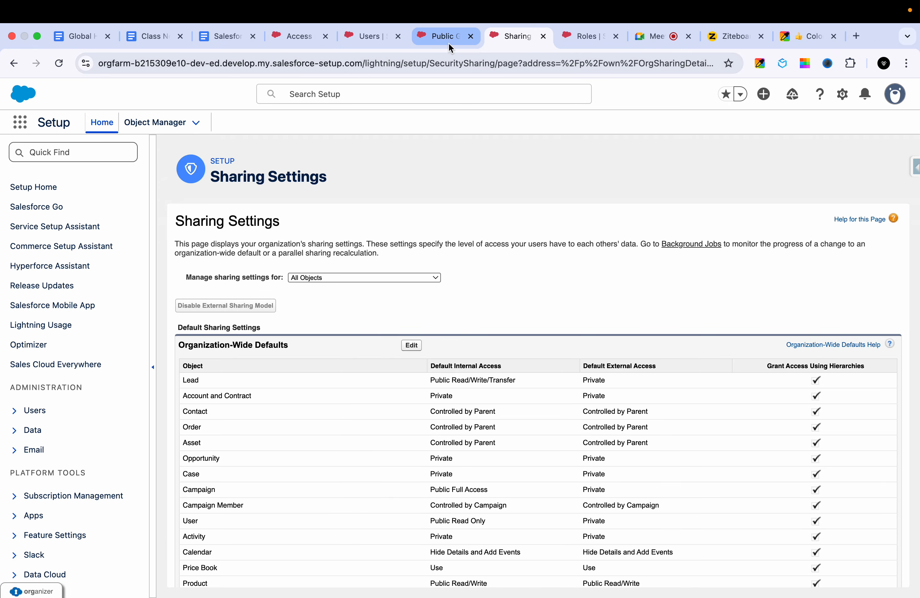
- As the sales user, switch the Accounts list to the All Accounts view showing 13 accounts
key(ctrl+Right)
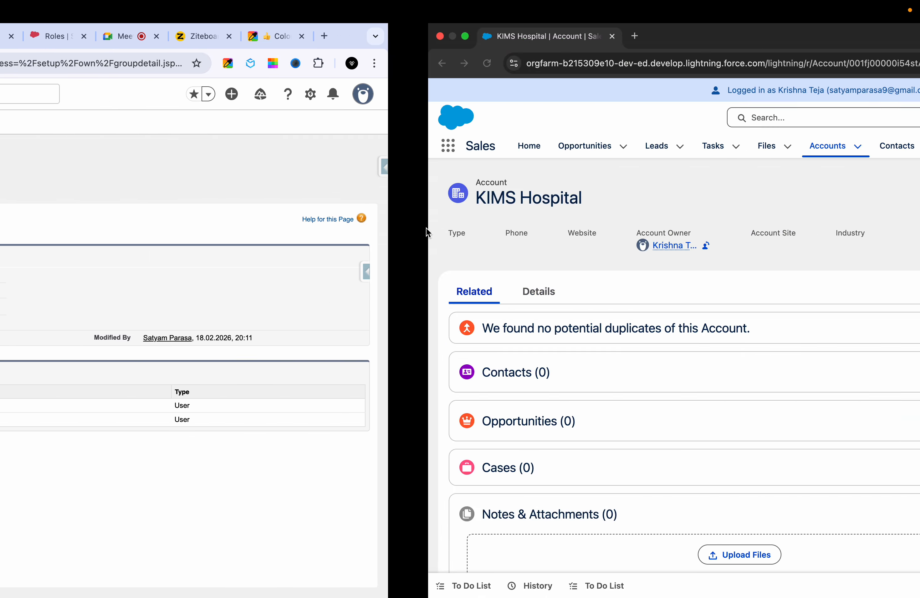
click(402, 145)
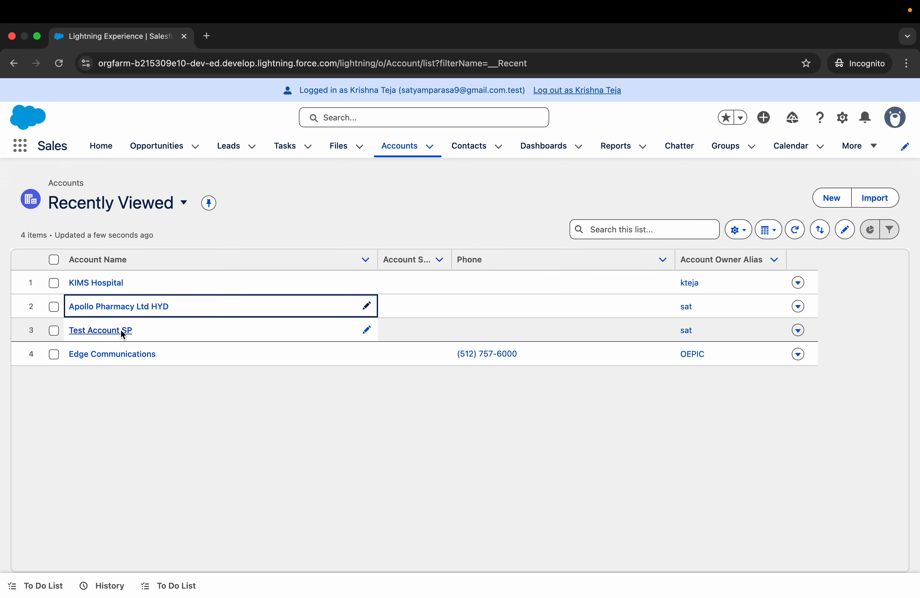
click(183, 203)
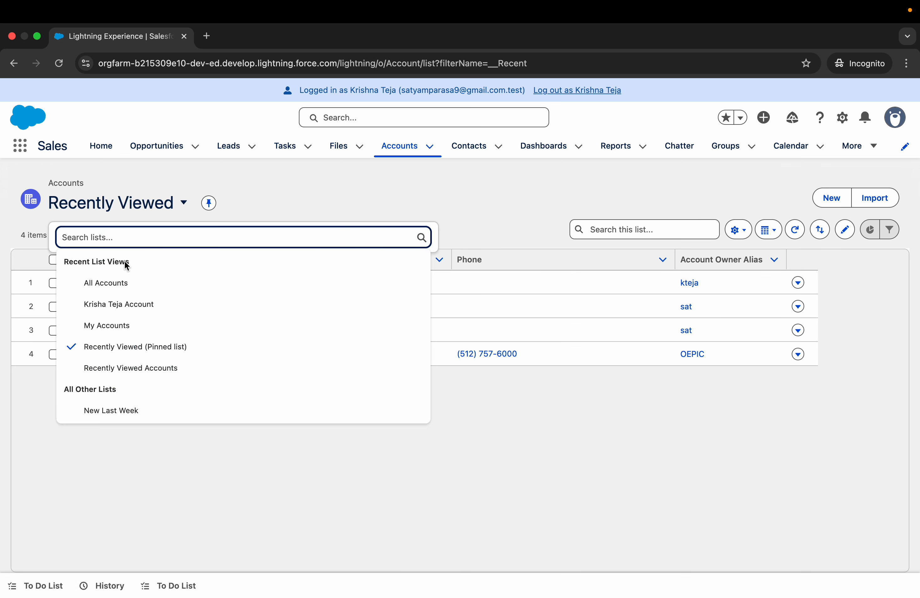
click(113, 290)
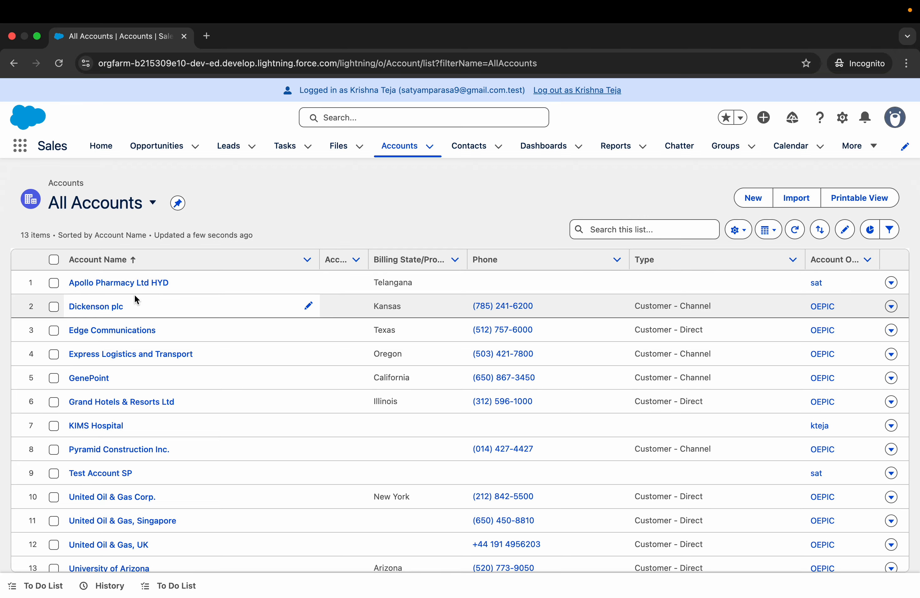
scroll(128, 411, down, 1)
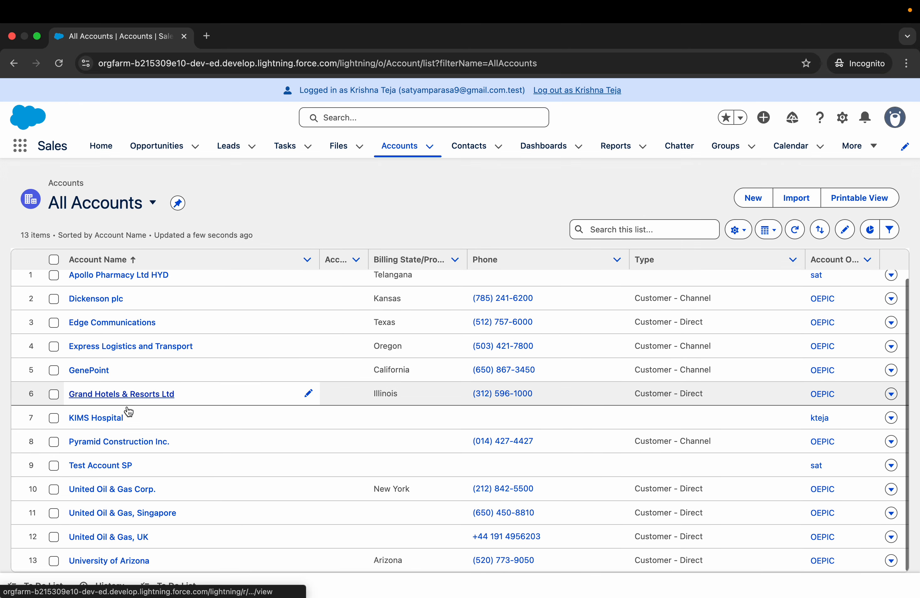
scroll(138, 357, up, 1)
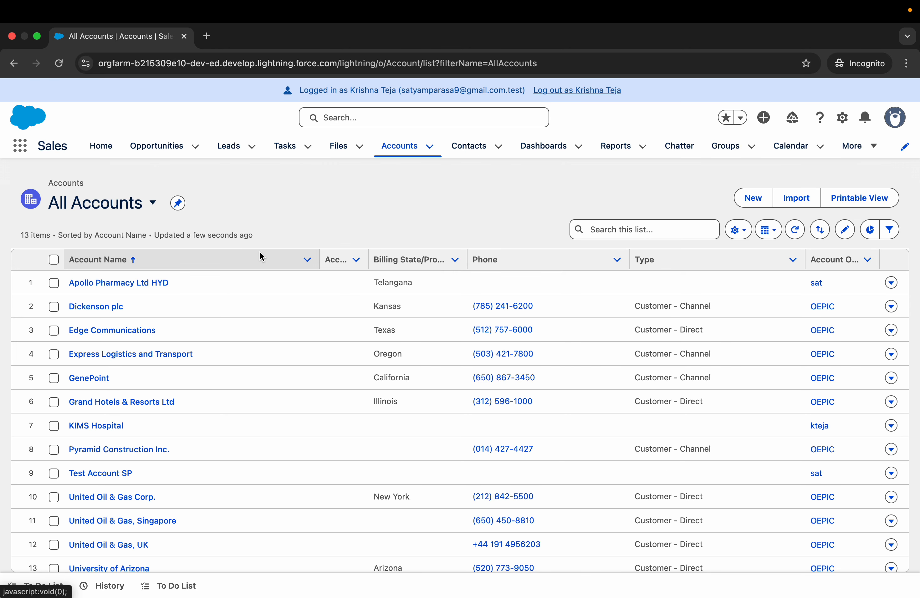
key(ctrl+Left)
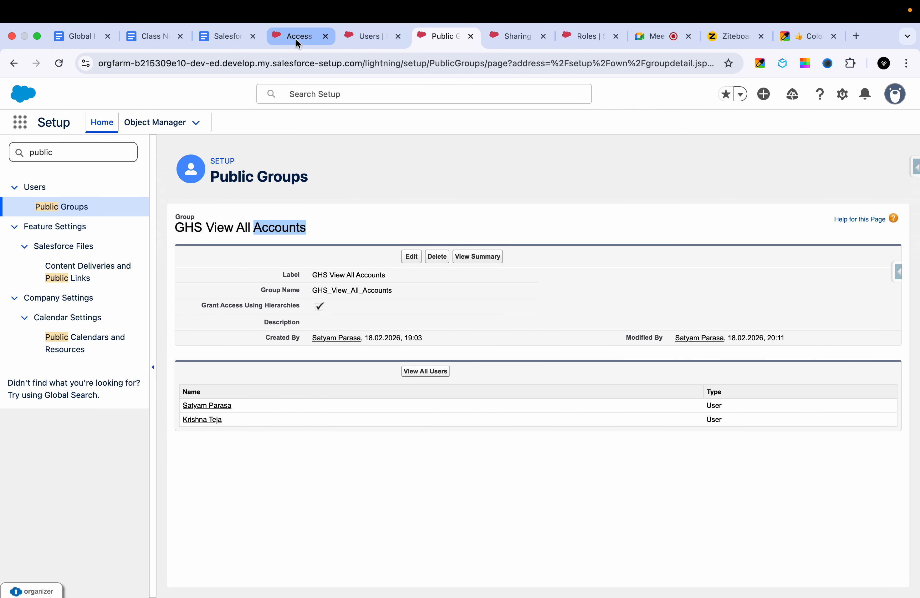
click(296, 39)
key(ctrl+Right)
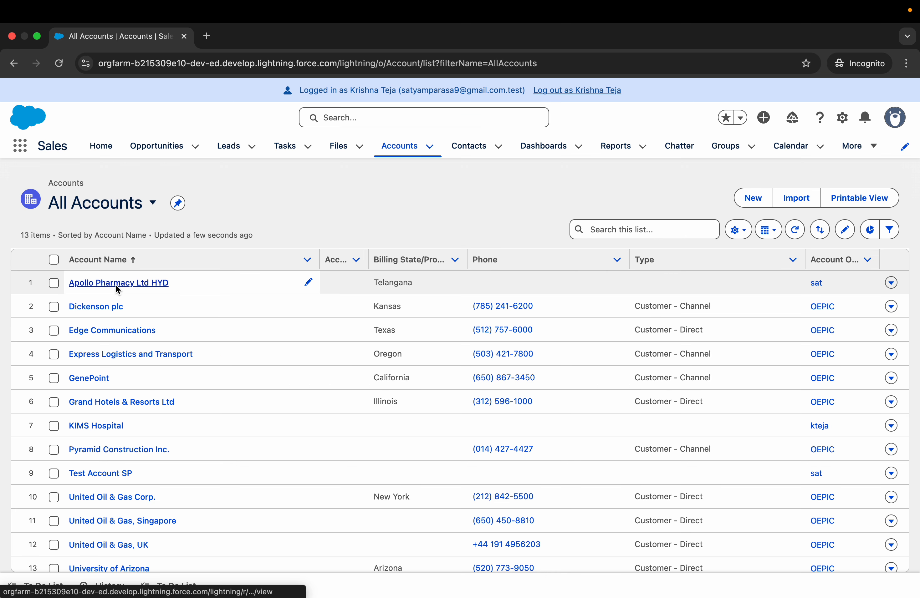
- Open the Apollo Pharmacy Ltd HYD account as the sales user and check its header actions menu
click(117, 288)
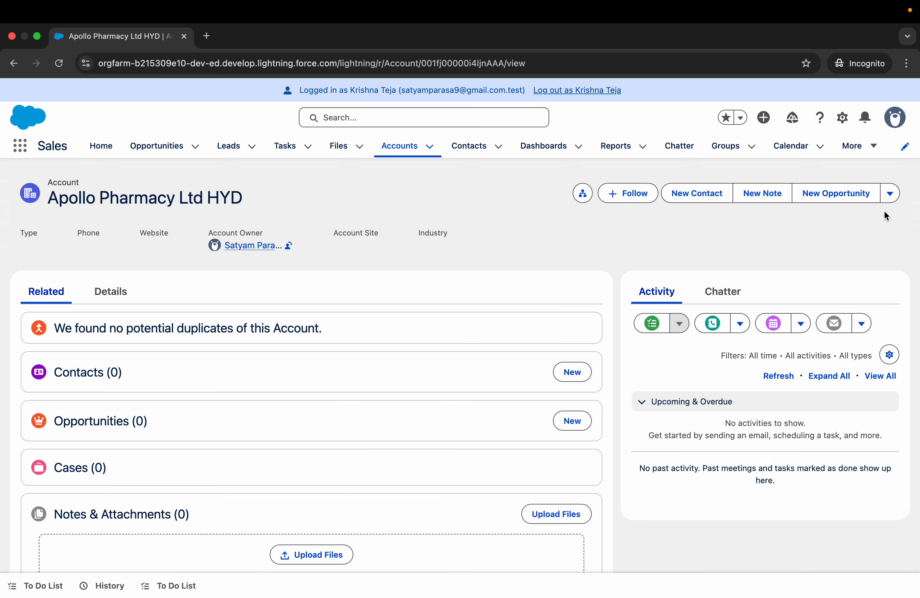
click(889, 193)
click(327, 284)
click(889, 193)
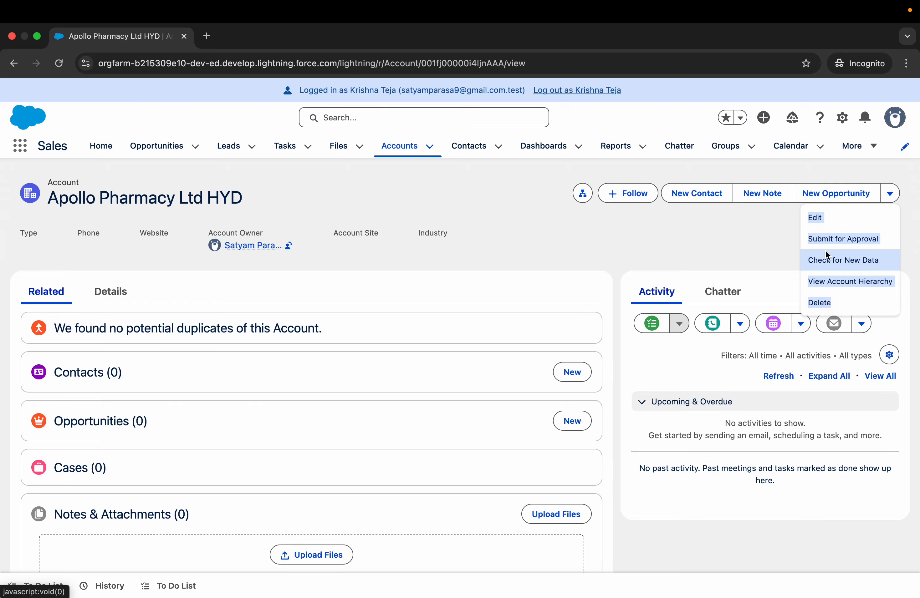
click(682, 241)
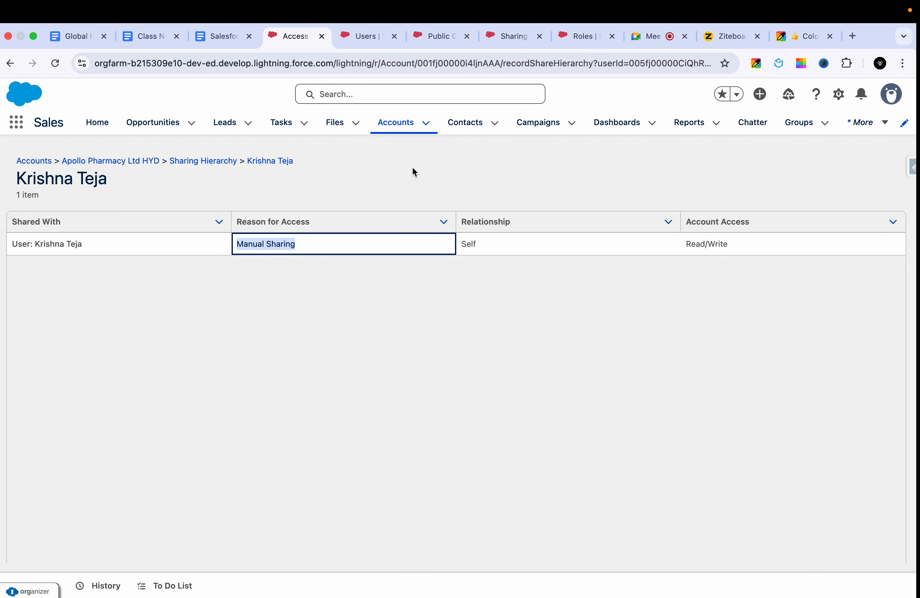
- Open the Share dialog for Burlington Textiles Corp of America, showing Read Only account access
click(397, 121)
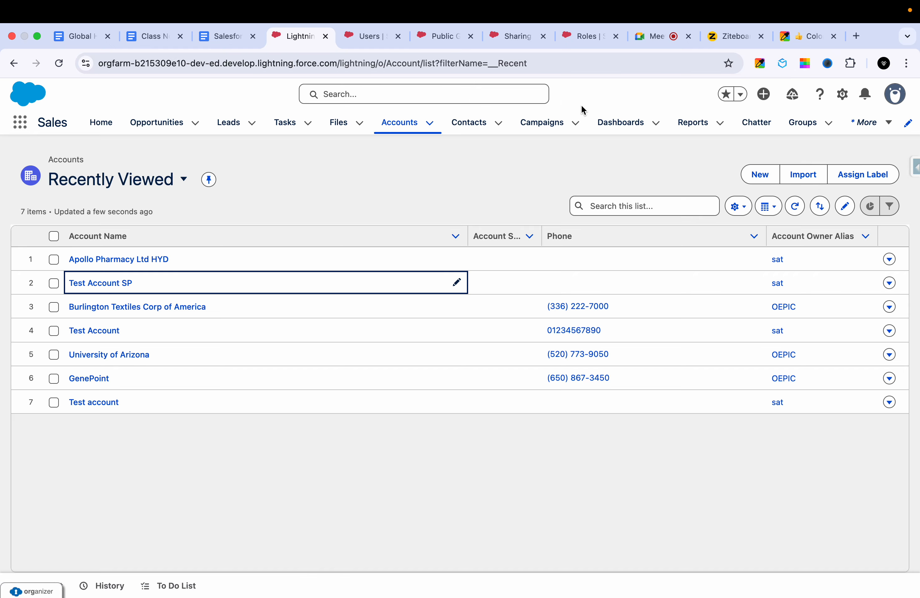
click(114, 307)
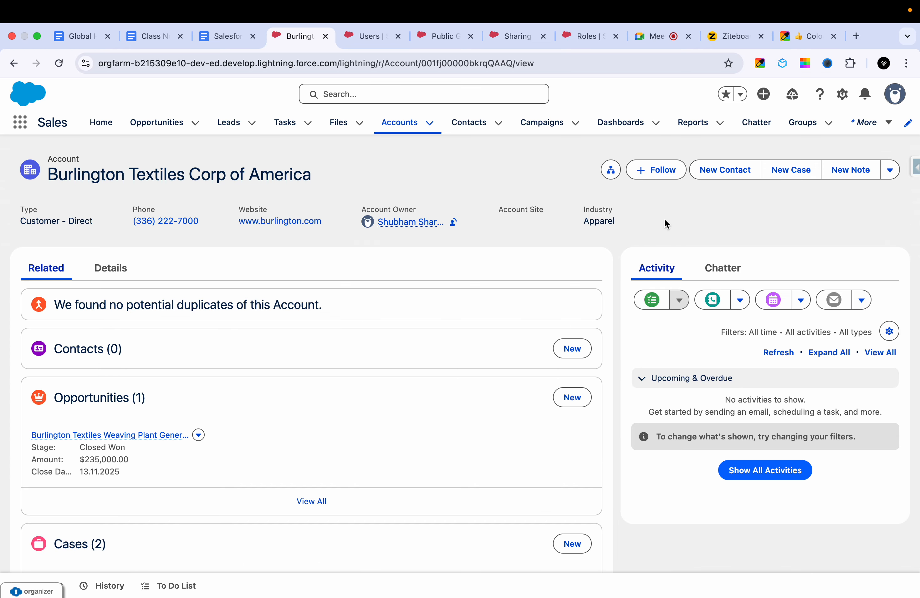
click(889, 173)
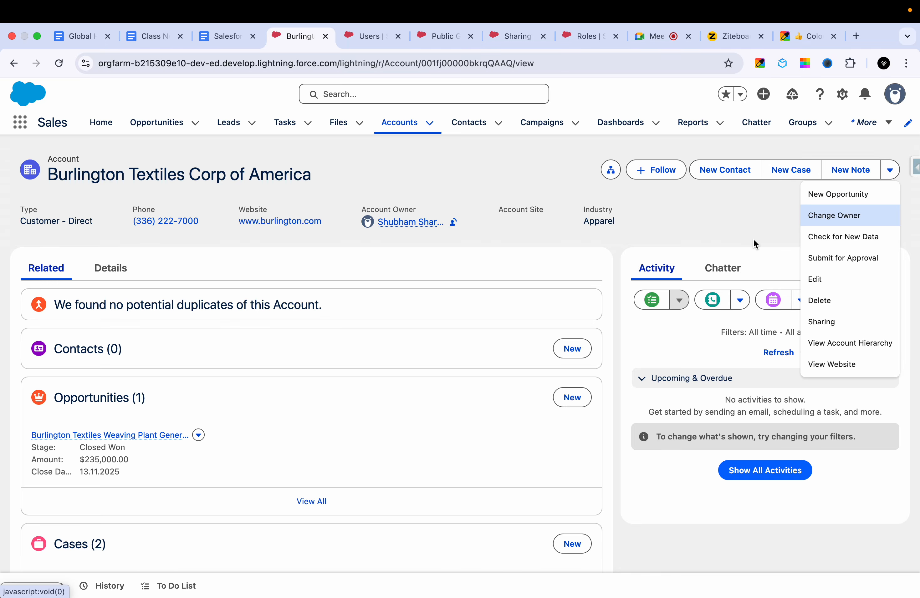
click(824, 322)
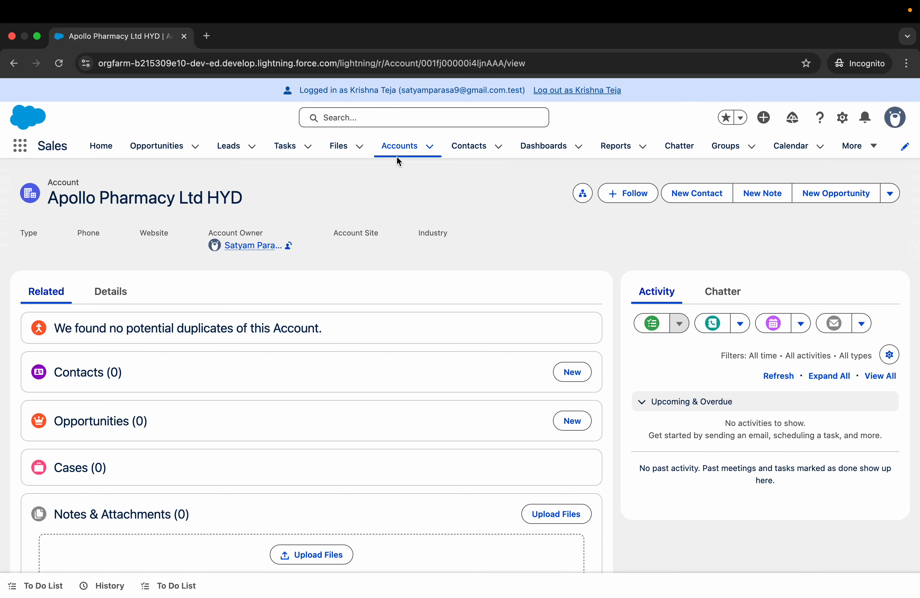
click(397, 156)
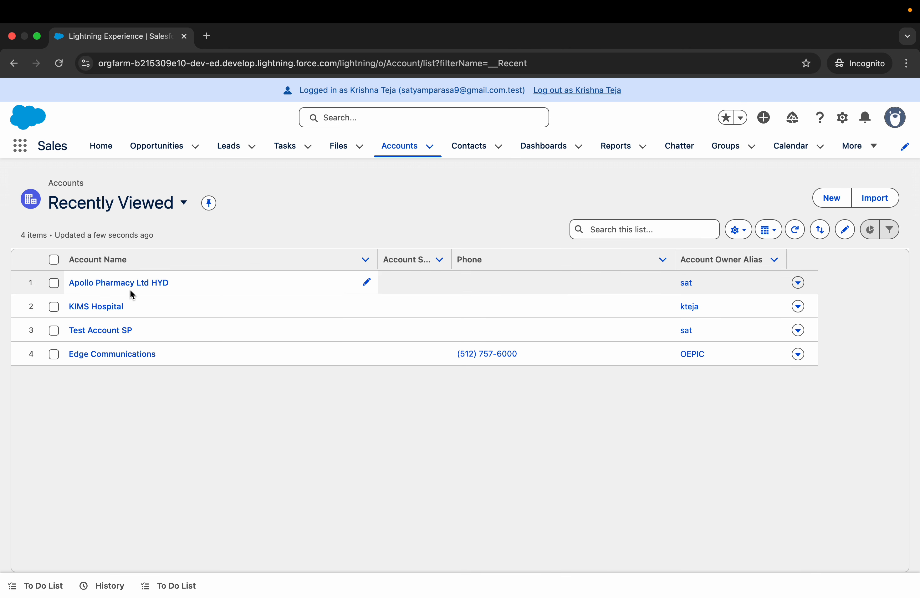
key(ctrl+Left)
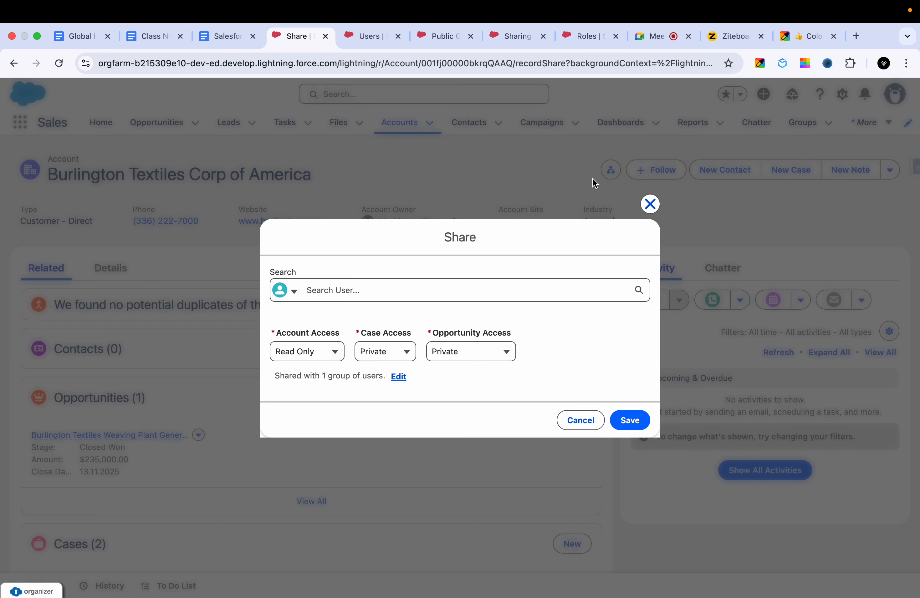
- Close the Share dialog and open Edge Communications from the All Accounts list view
click(649, 204)
click(404, 129)
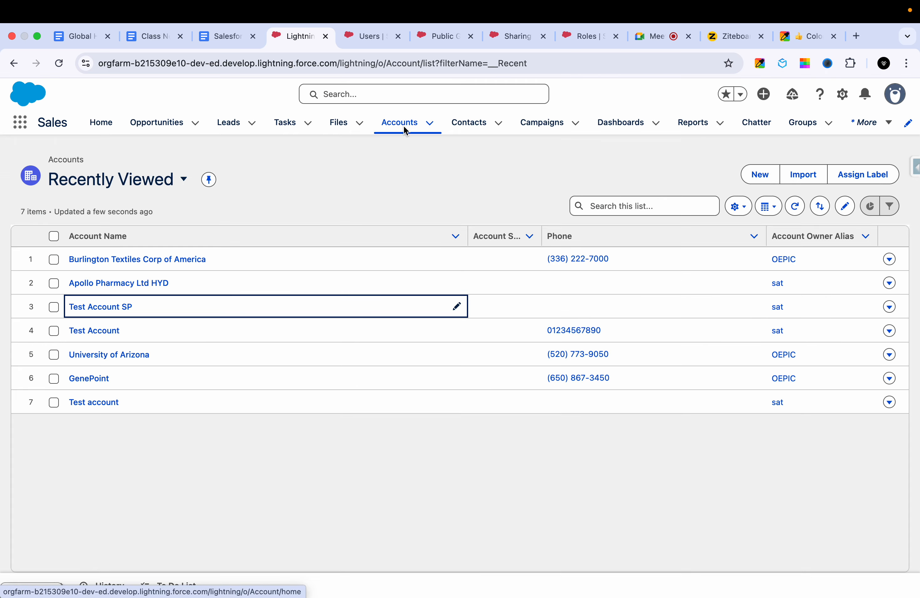
click(152, 193)
click(127, 261)
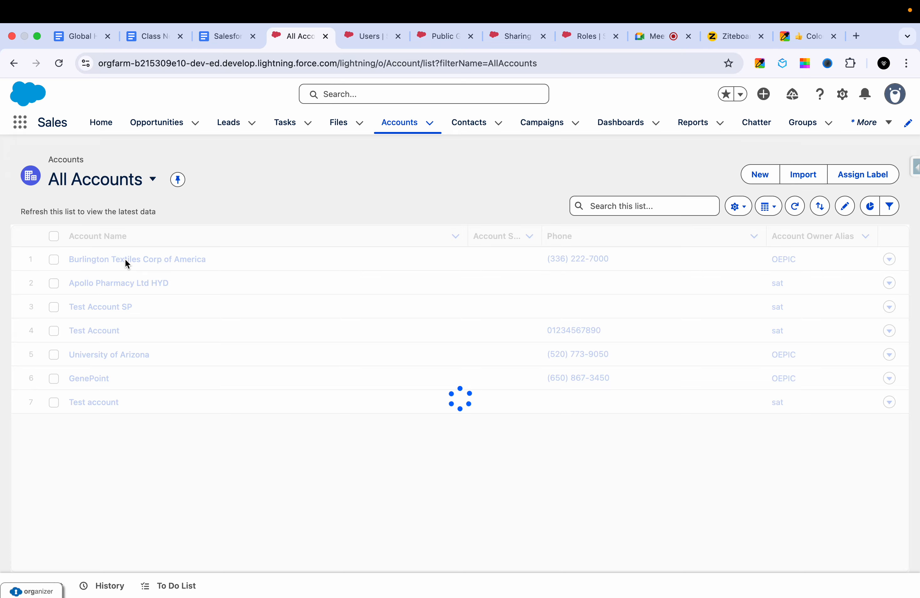
click(110, 333)
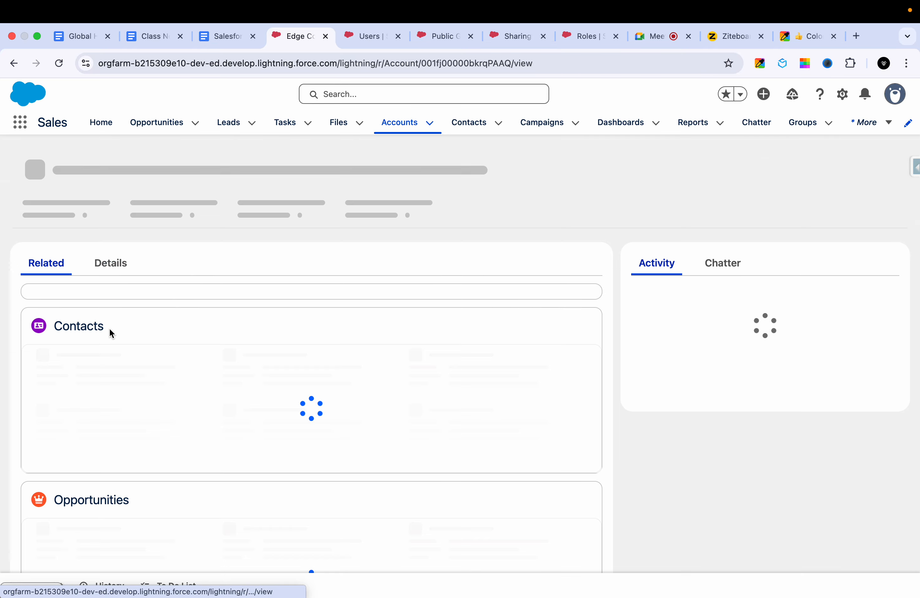
- Review the groups Edge Communications is shared with, then show its sharing hierarchy of 5 users
click(890, 171)
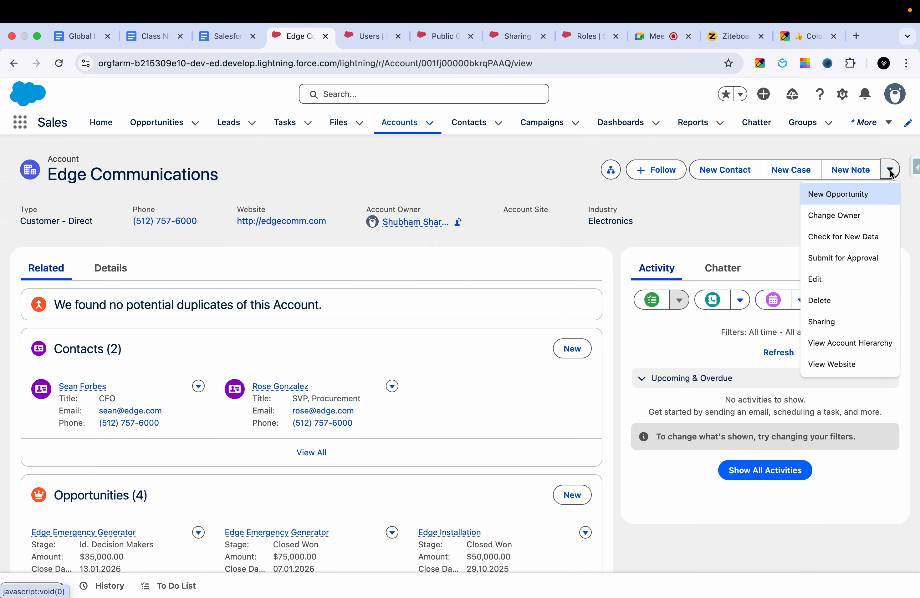
click(827, 320)
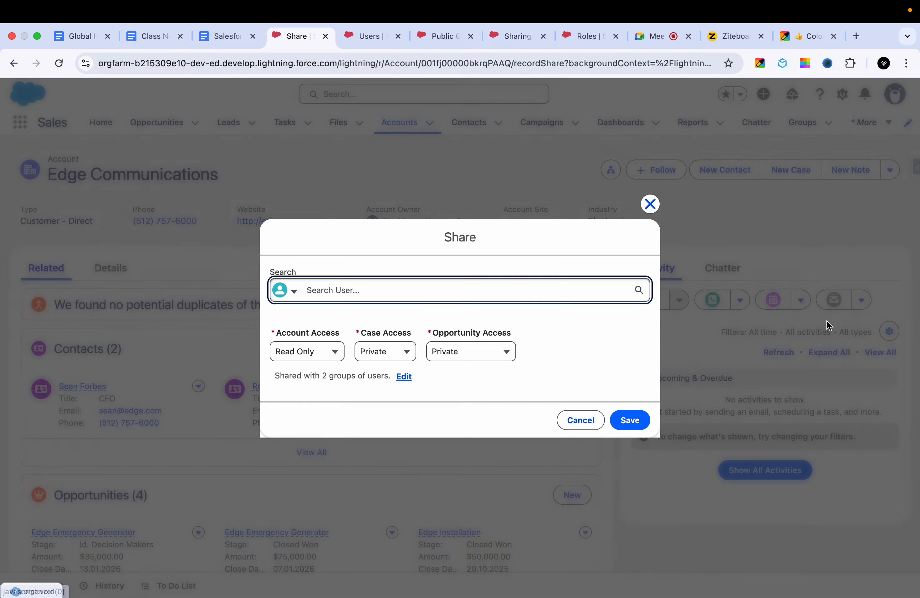
click(407, 377)
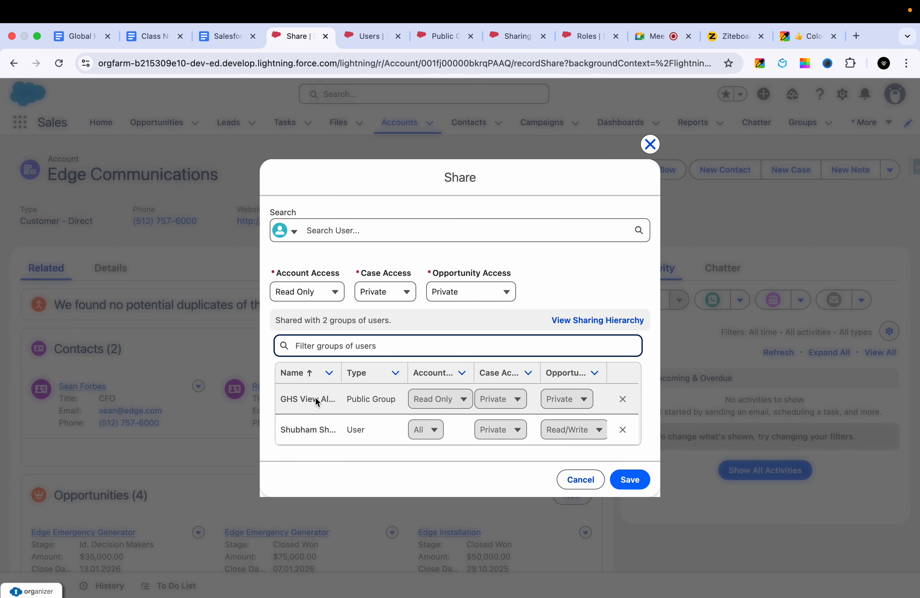
click(584, 326)
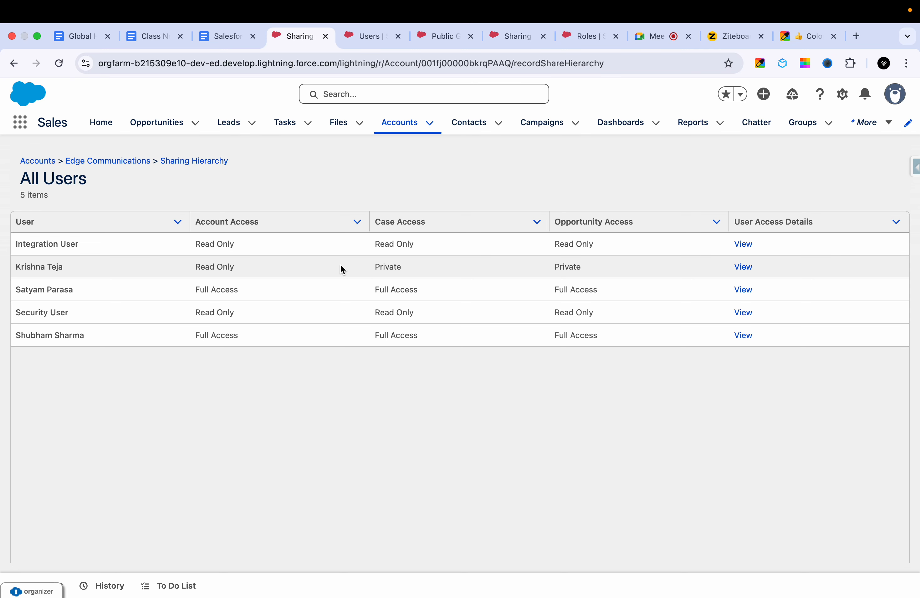
- View a user's Read Only access to Edge Communications through GHS View All Accounts membership and Account_Sharing_Settings
triple_click(199, 267)
click(745, 272)
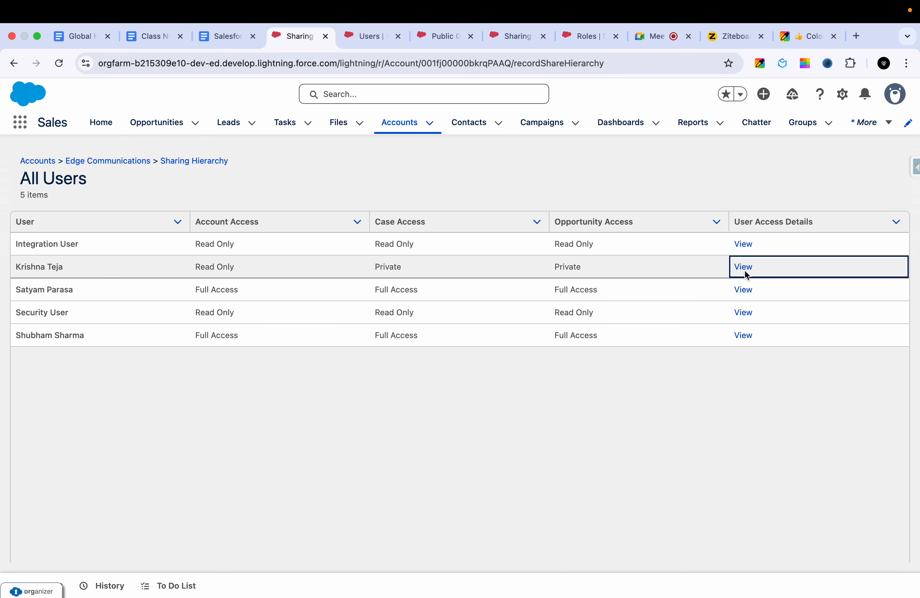
click(743, 268)
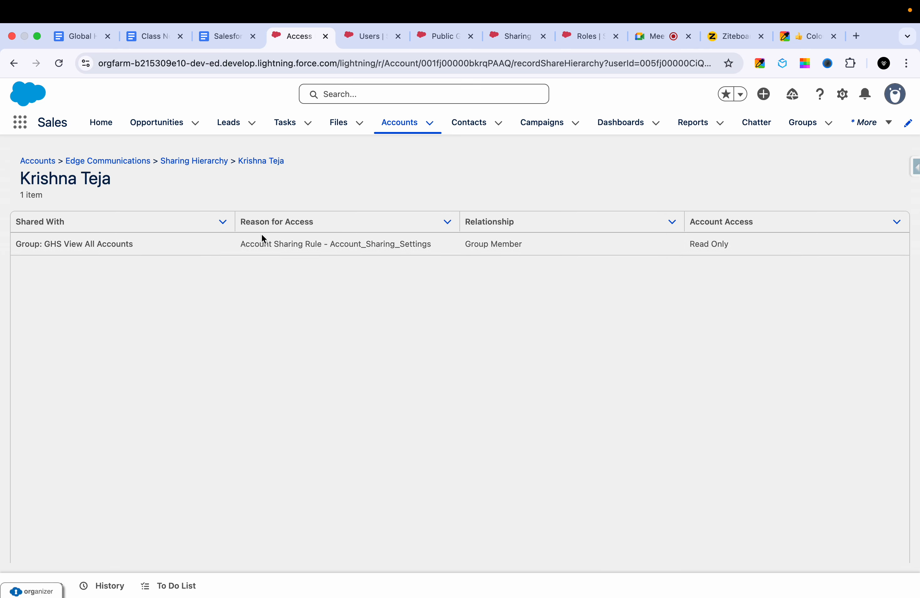
drag(144, 251, 41, 244)
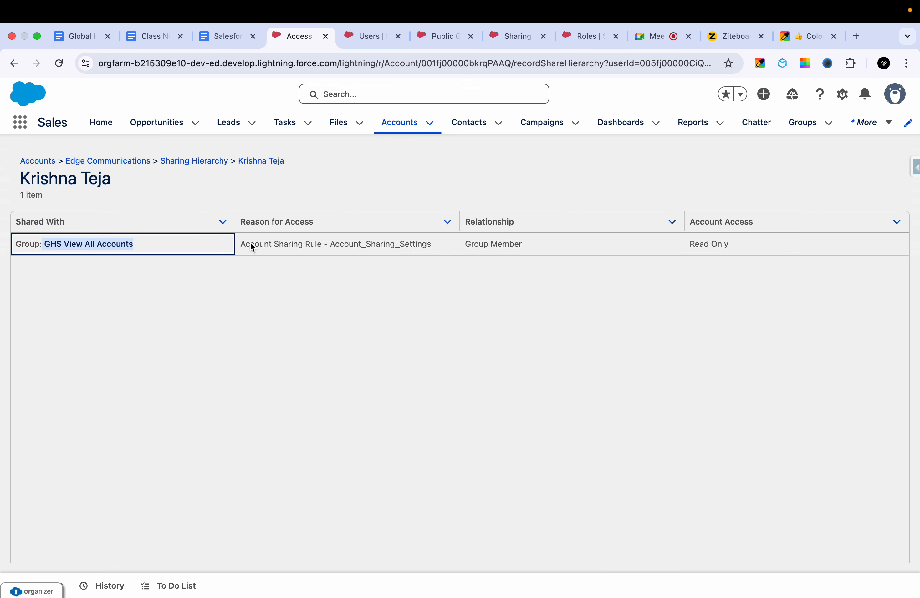
drag(454, 244, 266, 244)
triple_click(526, 249)
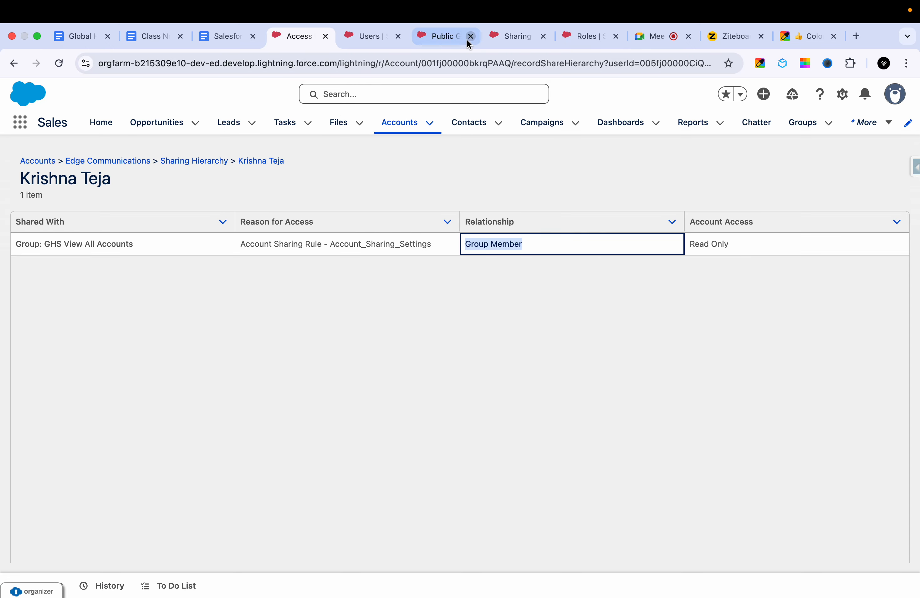
click(150, 36)
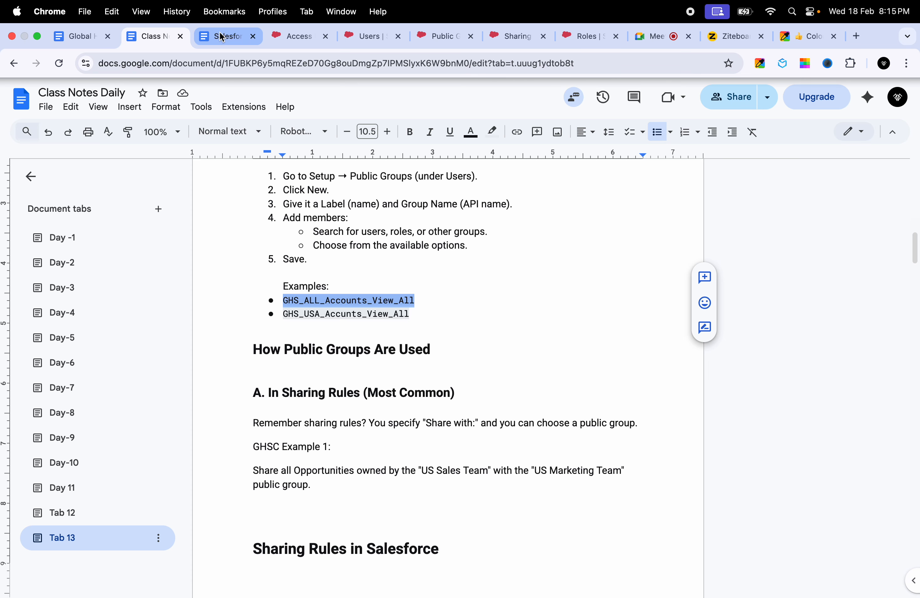
scroll(306, 300, down, 5)
scroll(306, 300, down, 10)
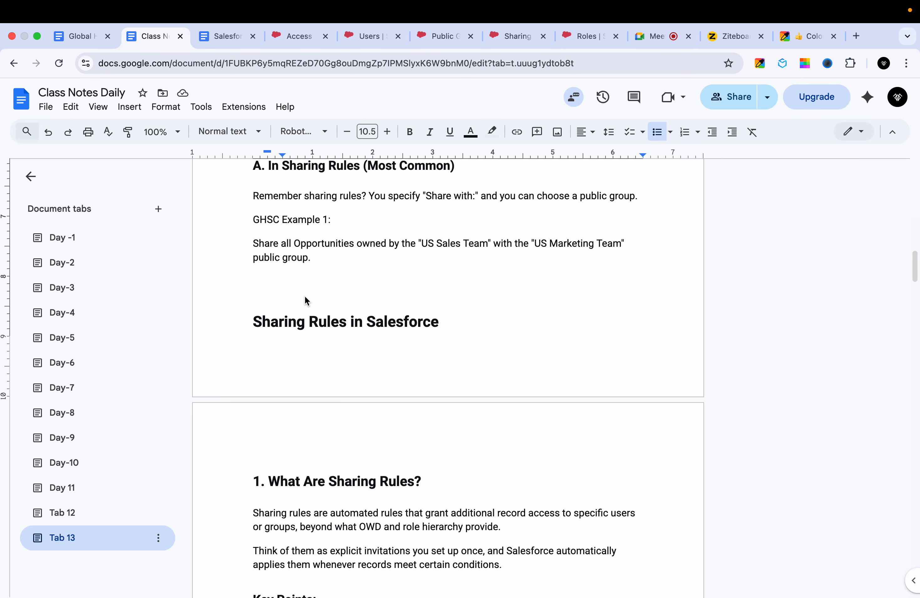
scroll(306, 301, down, 20)
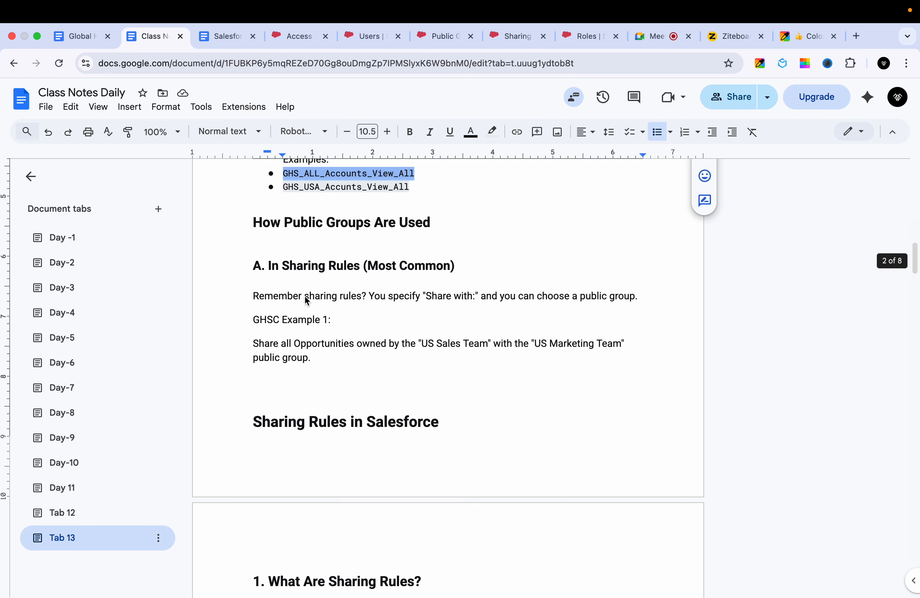
scroll(307, 300, down, 12)
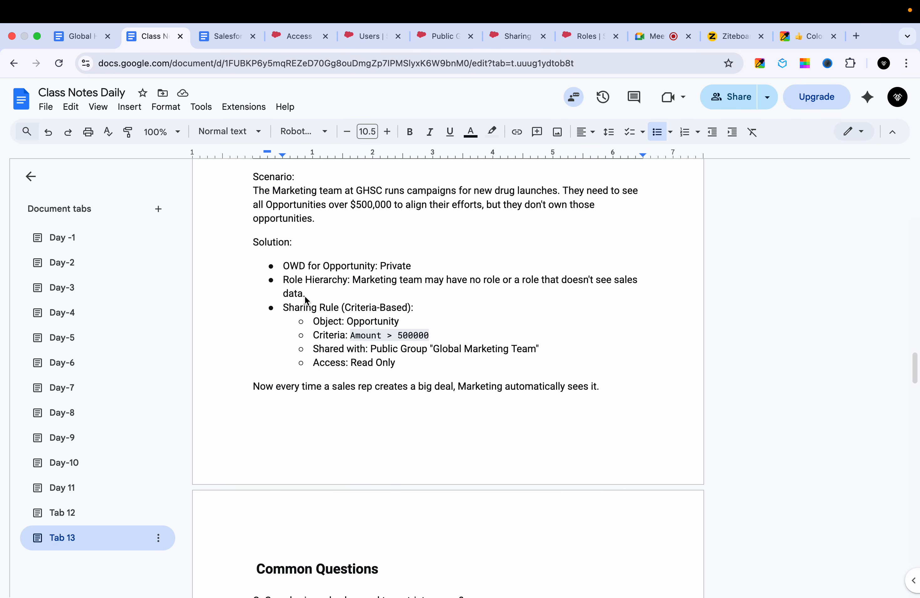
scroll(307, 301, up, 4)
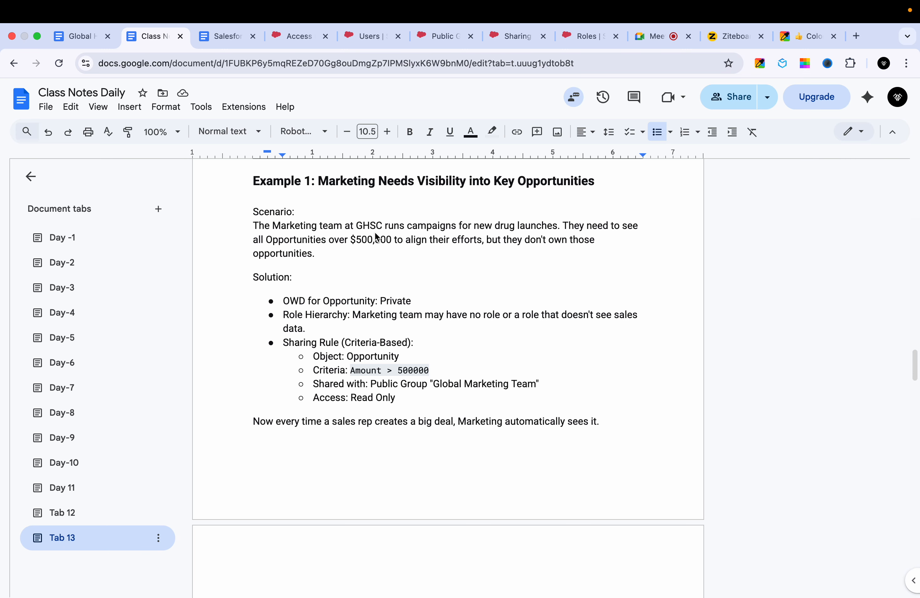
scroll(351, 257, down, 1)
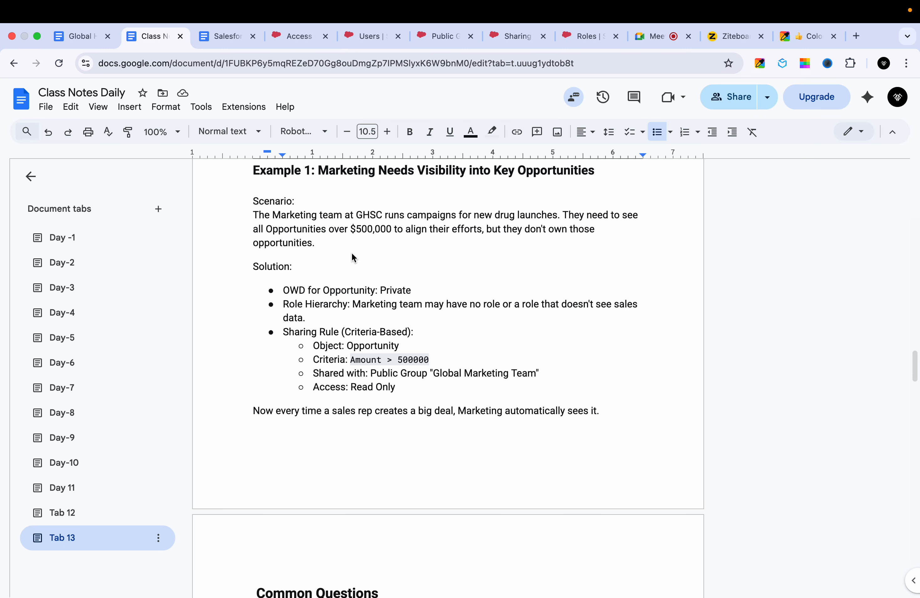
double_click(337, 292)
right_click(344, 291)
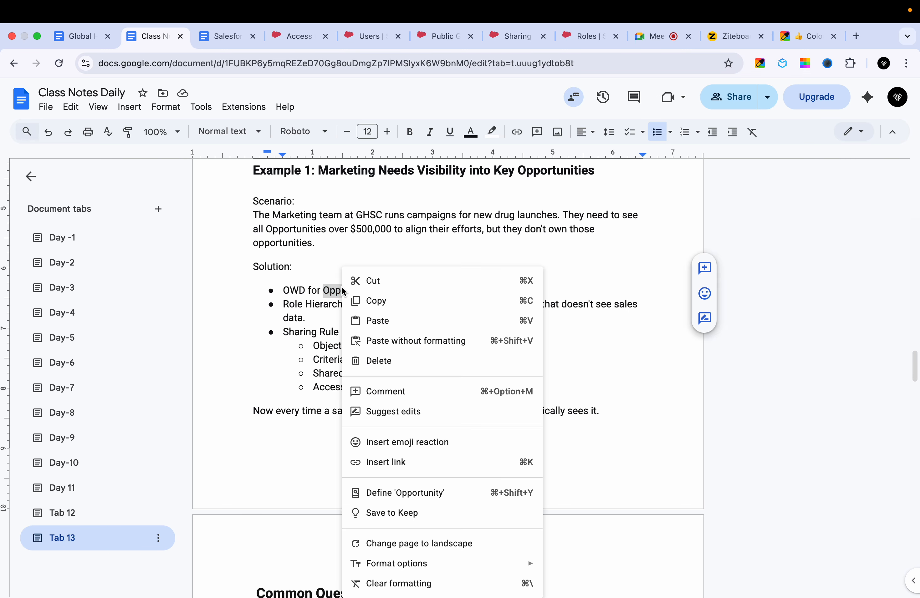
click(317, 289)
scroll(343, 350, up, 1)
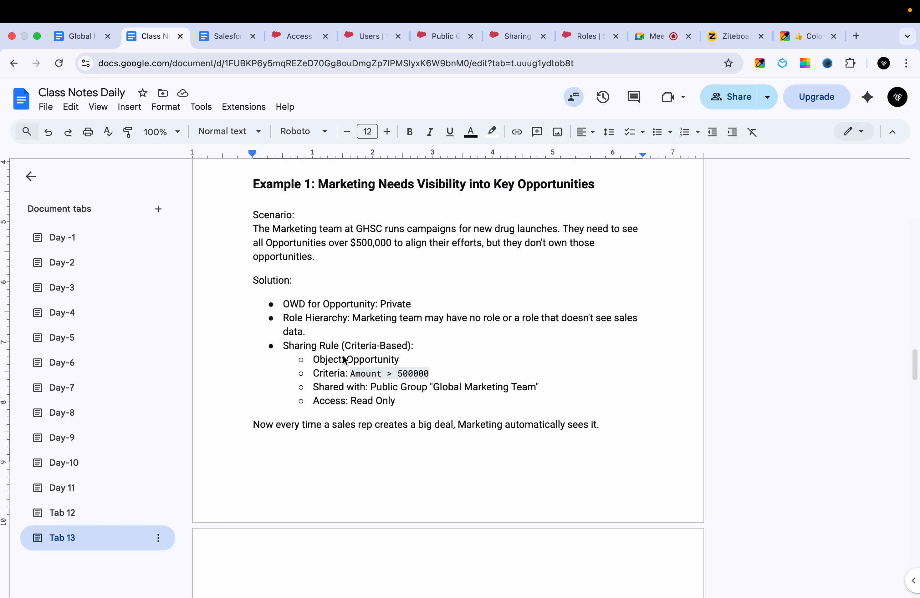
triple_click(390, 191)
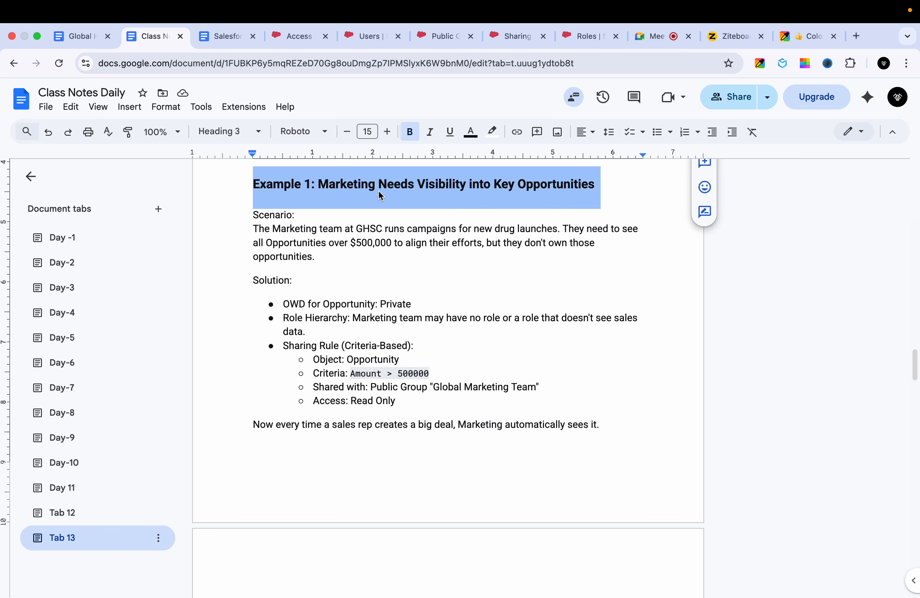
double_click(384, 191)
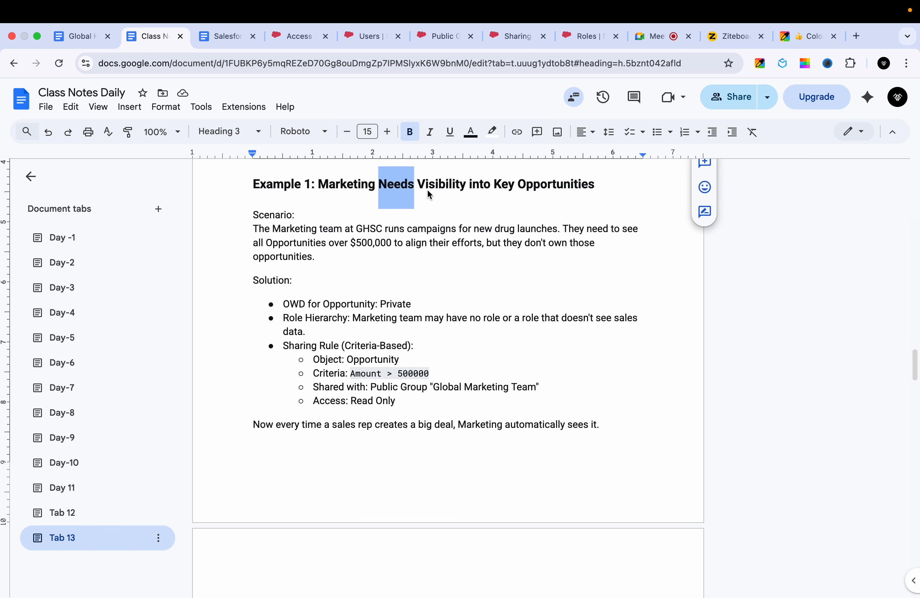
double_click(459, 192)
click(502, 193)
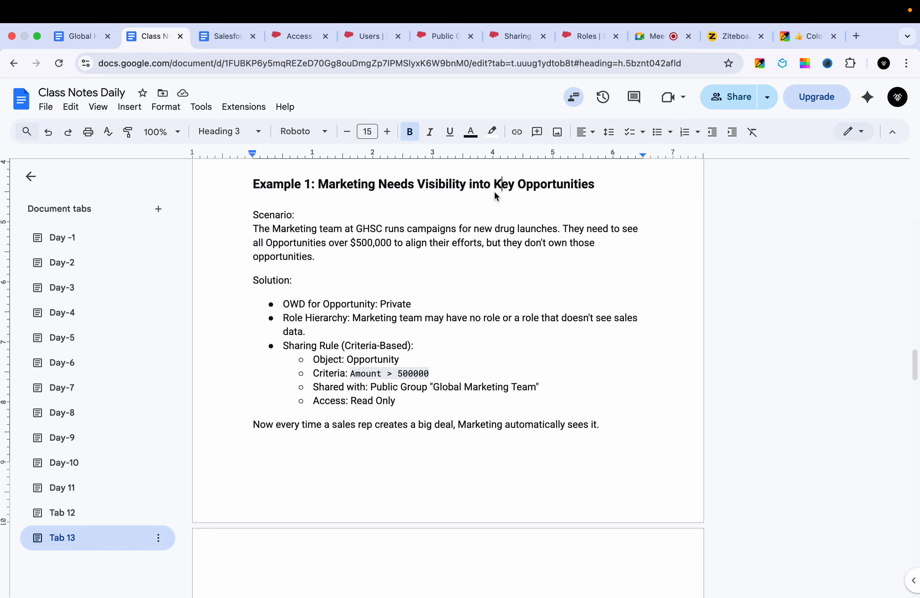
double_click(372, 234)
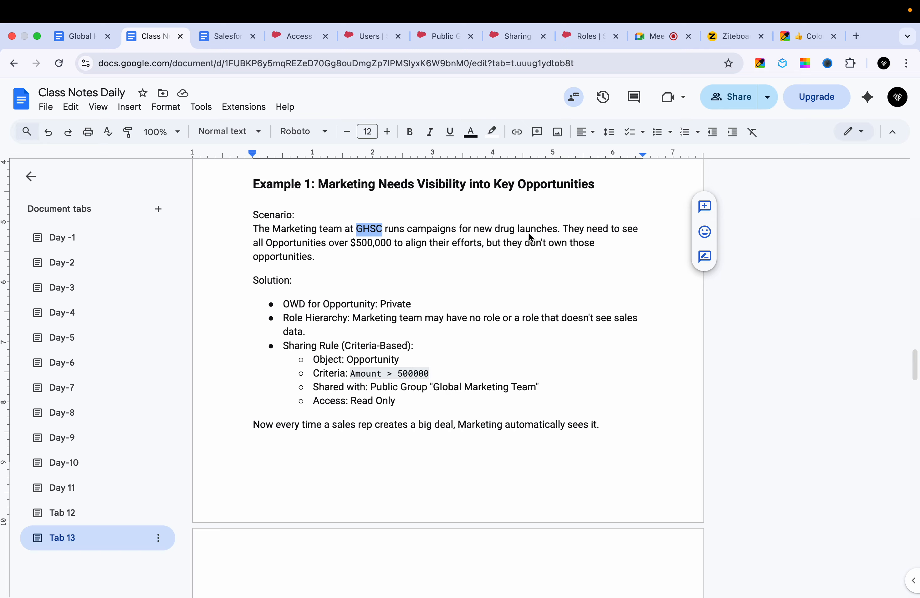
double_click(333, 244)
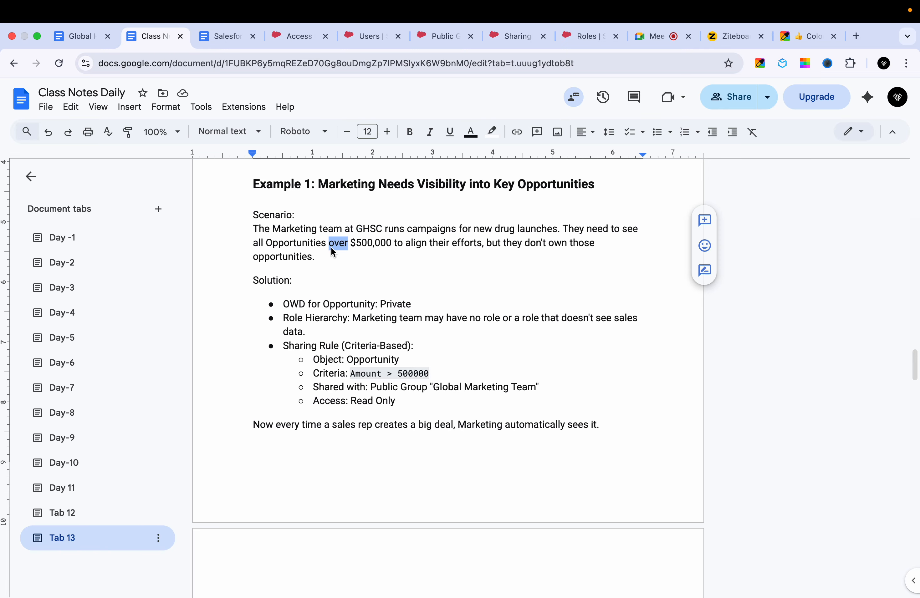
double_click(362, 245)
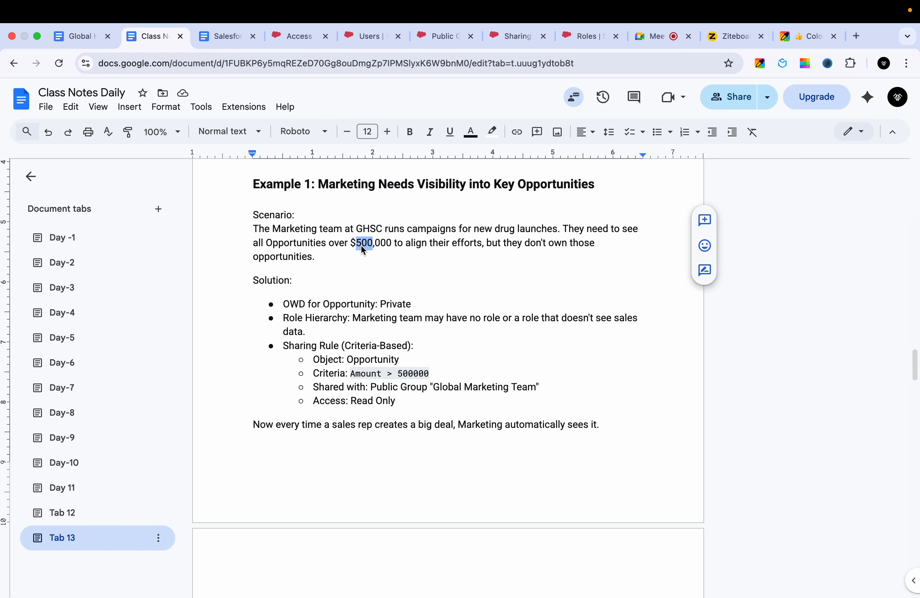
click(388, 245)
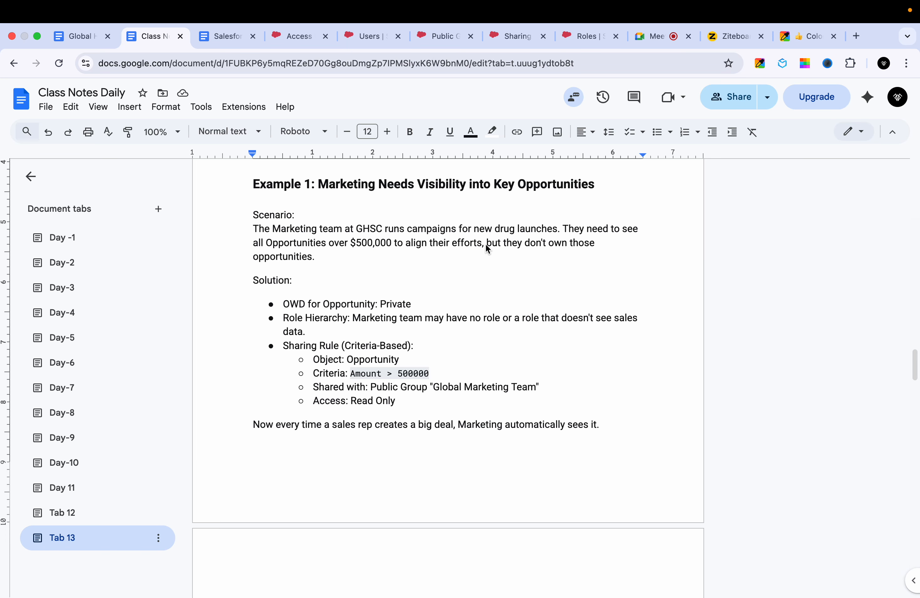
double_click(553, 244)
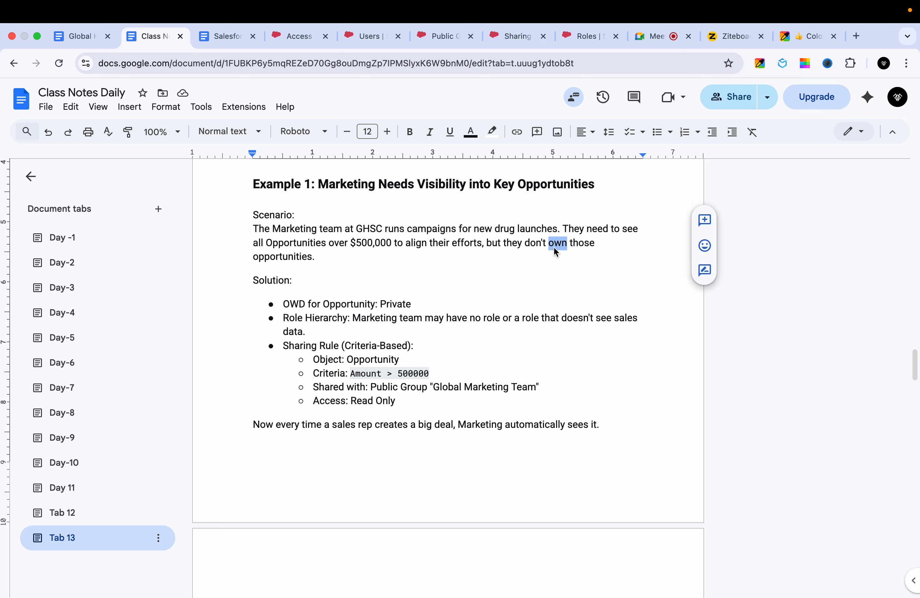
triple_click(514, 248)
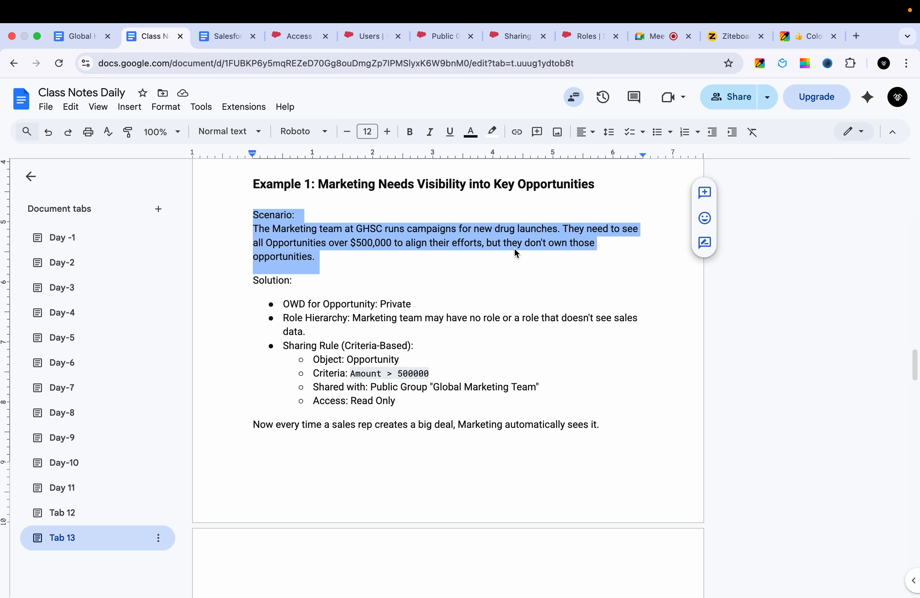
click(474, 276)
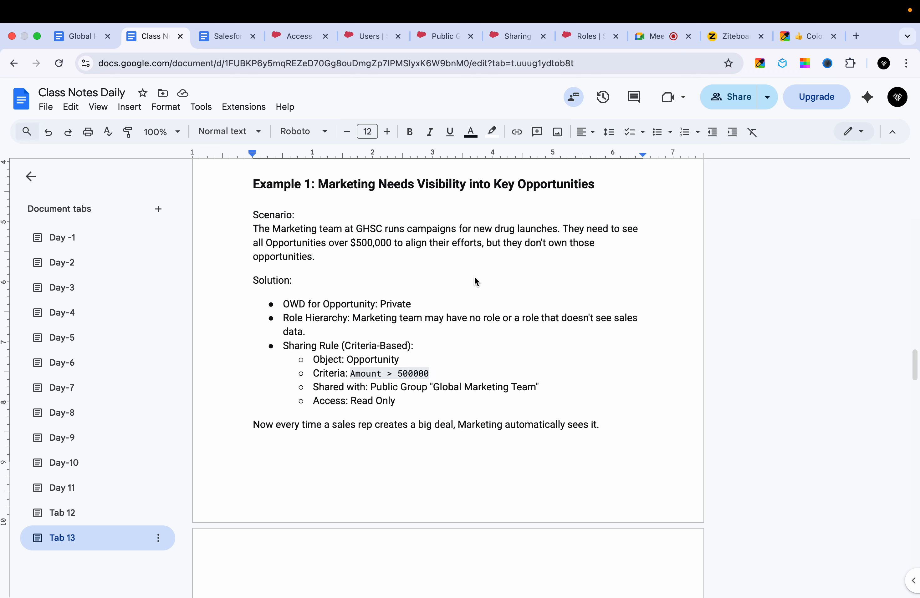
double_click(369, 248)
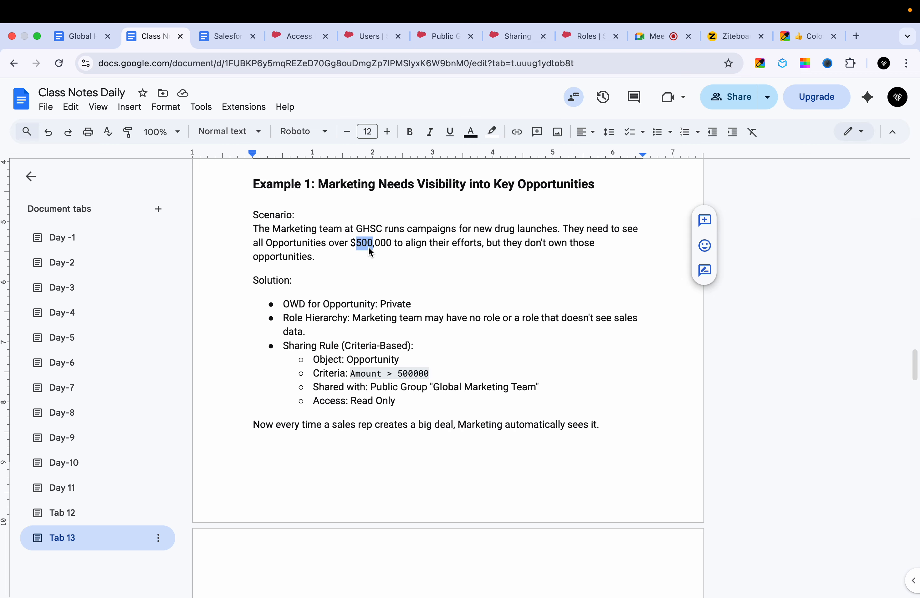
click(387, 248)
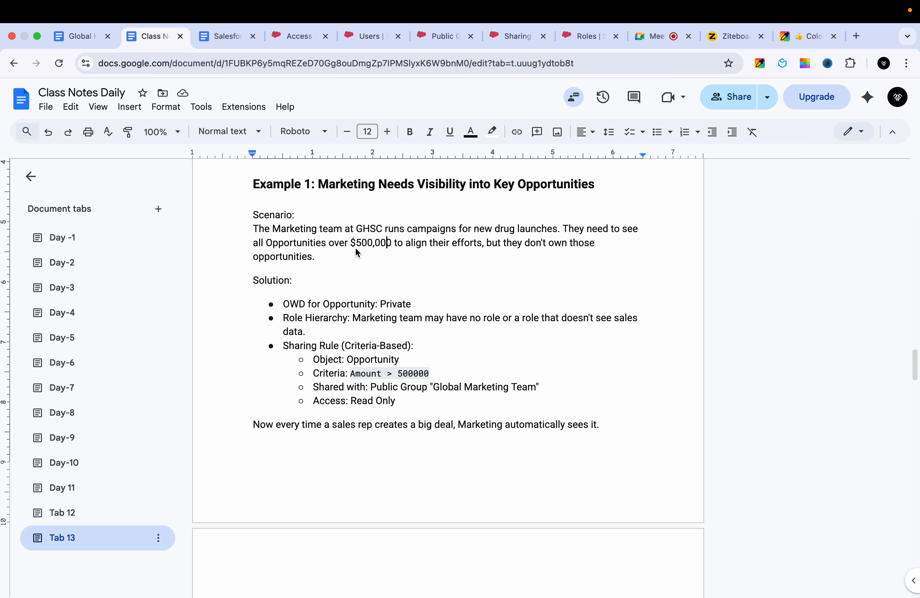
double_click(376, 245)
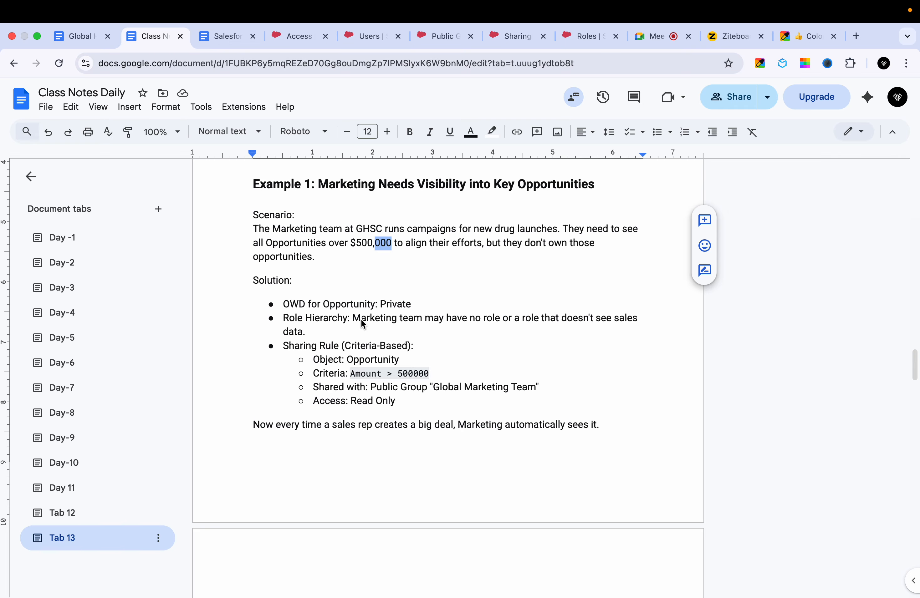
triple_click(420, 244)
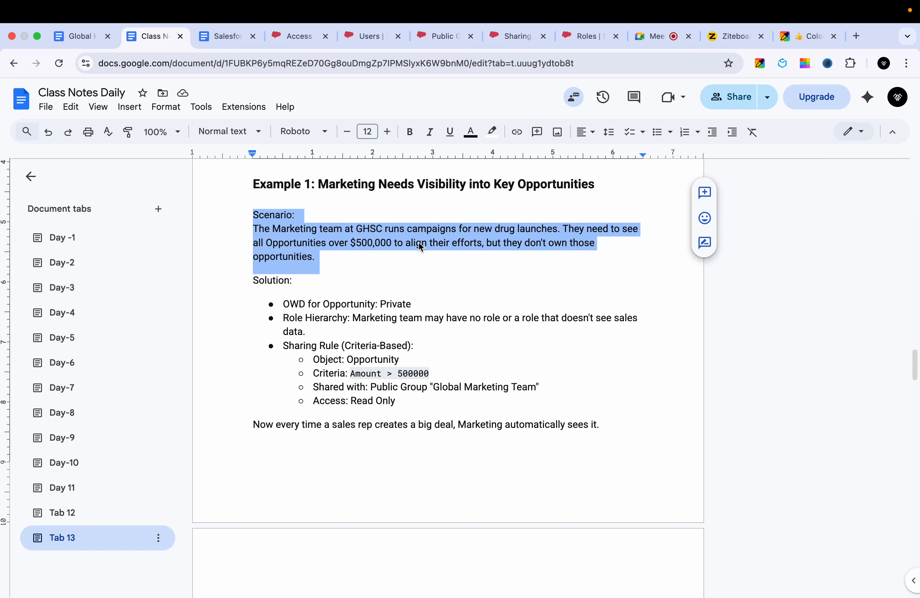
triple_click(368, 338)
triple_click(375, 252)
double_click(359, 377)
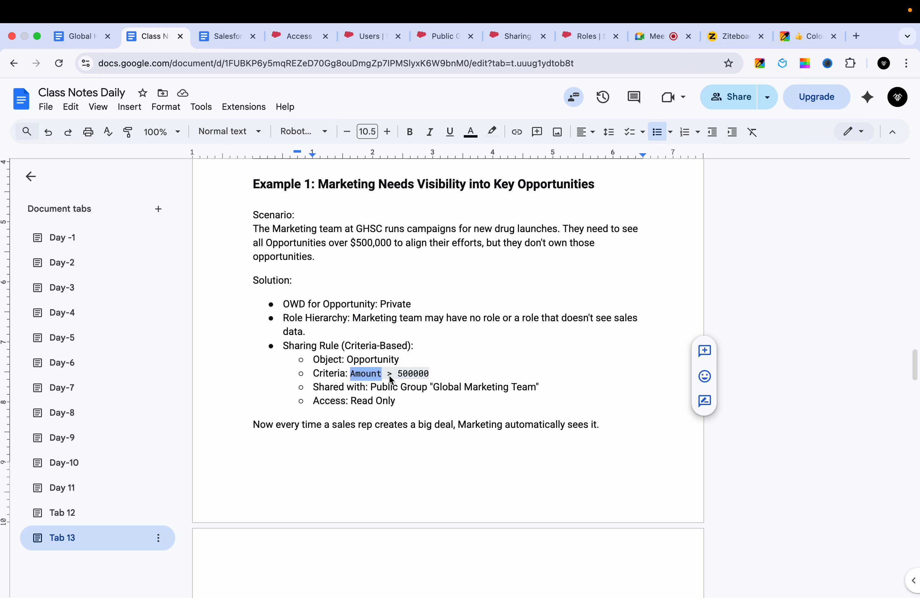
double_click(409, 376)
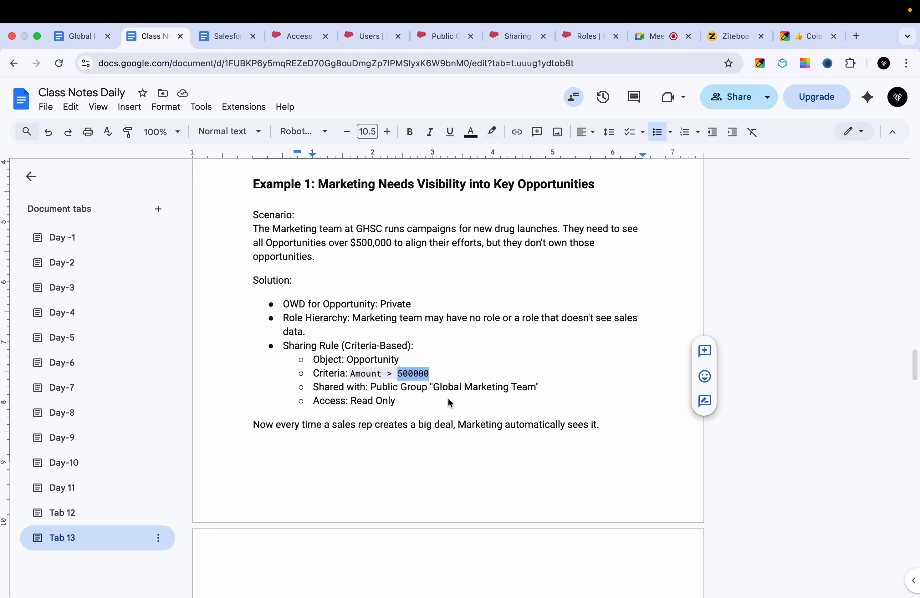
double_click(496, 387)
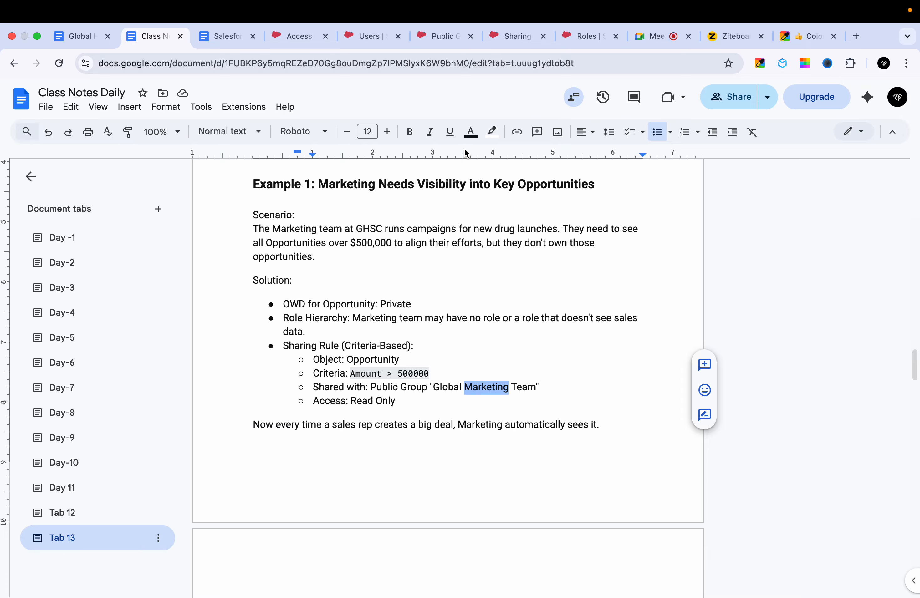
click(450, 33)
- Open the Organization-Wide Defaults for editing, review them, and cancel without changes
click(510, 36)
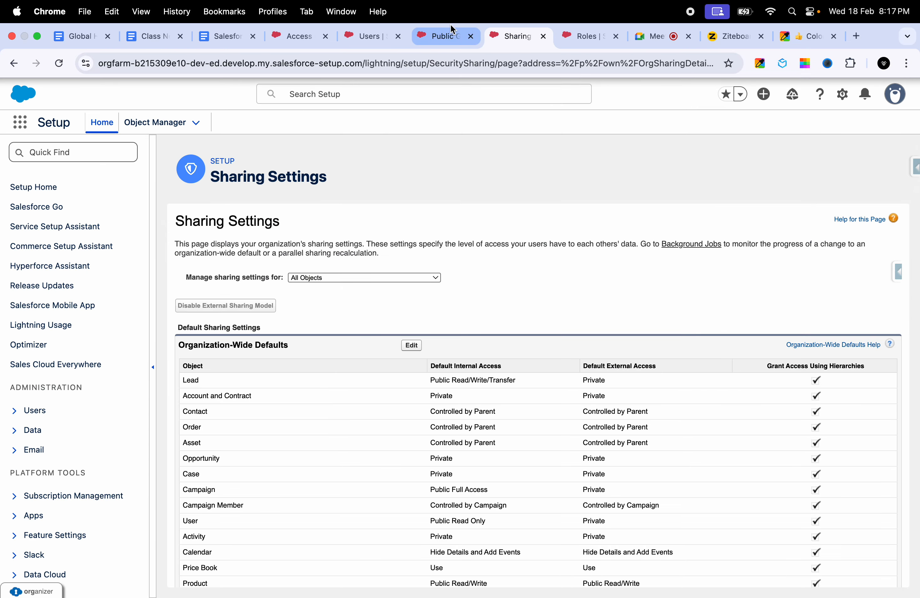
scroll(326, 480, down, 15)
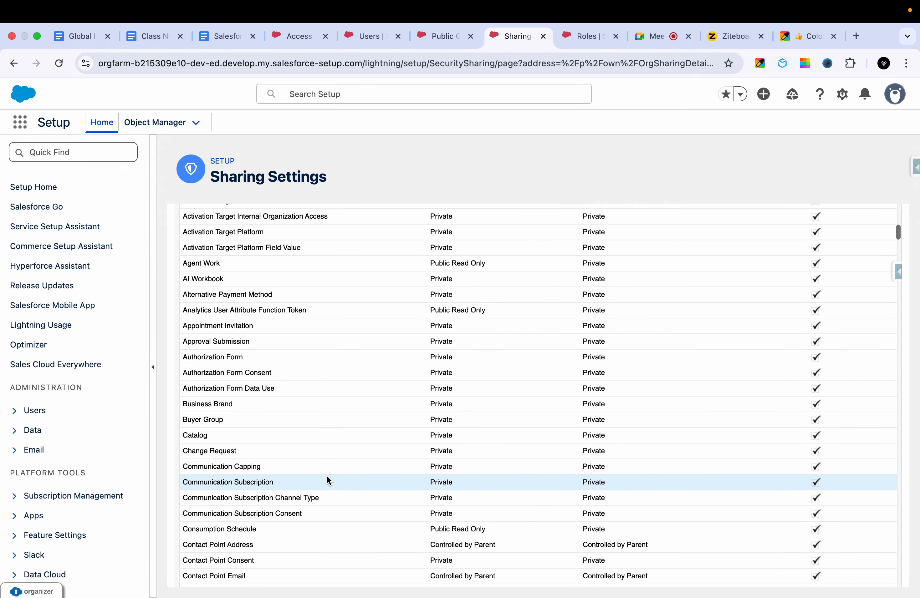
scroll(386, 327, up, 15)
click(409, 343)
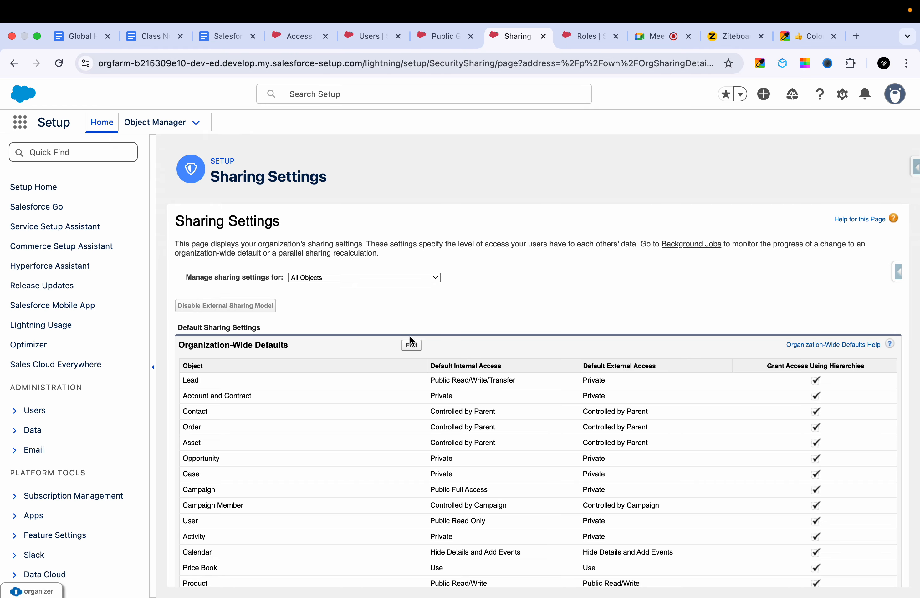
scroll(398, 424, down, 20)
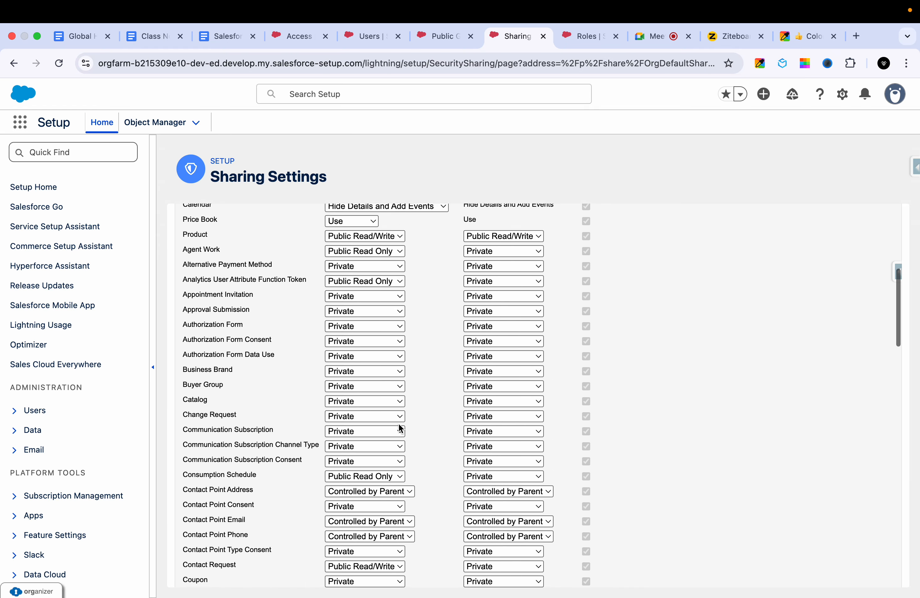
scroll(400, 427, down, 15)
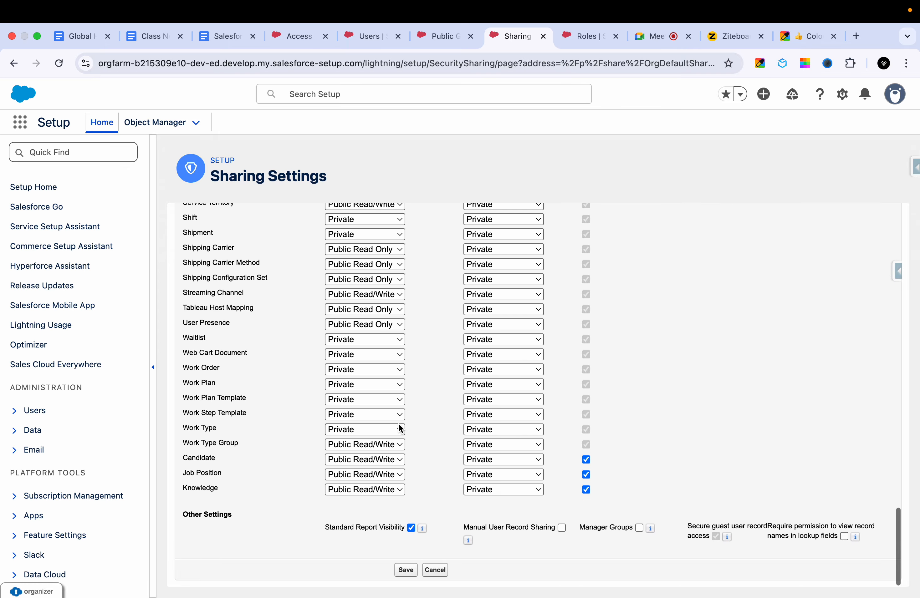
scroll(400, 428, up, 8)
scroll(400, 428, up, 10)
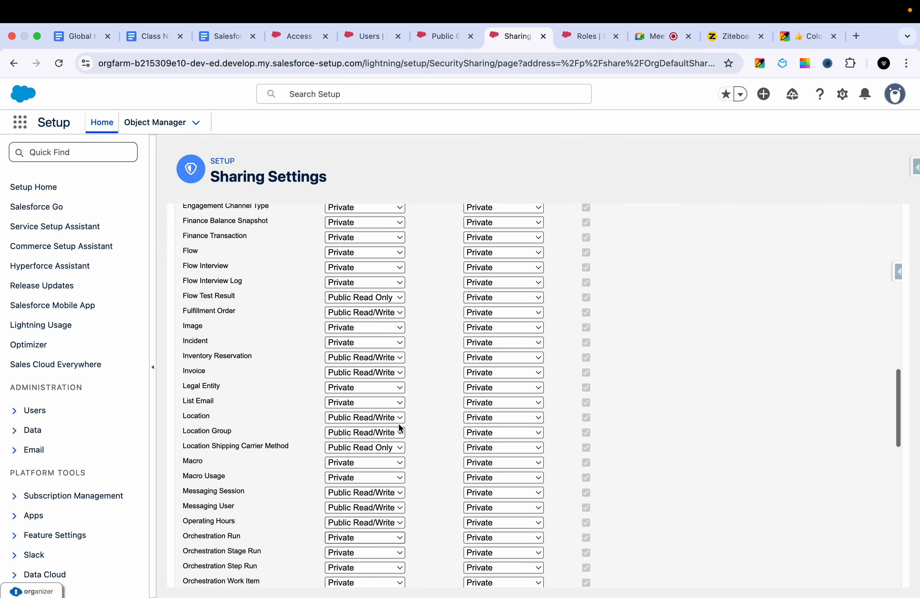
scroll(401, 427, down, 6)
scroll(400, 427, up, 15)
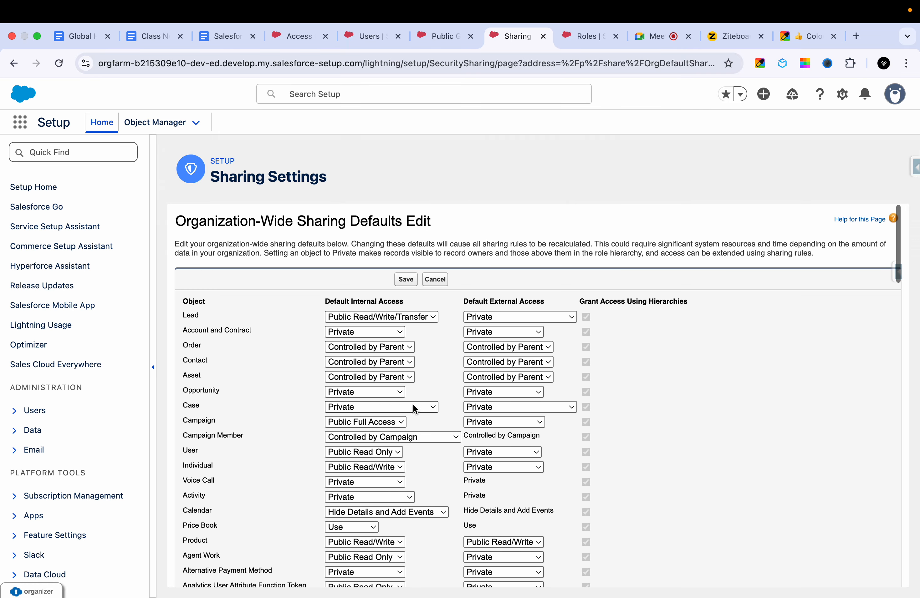
click(441, 278)
- Scroll to the Sharing Rules list: two Account rules, no Opportunity rules
scroll(425, 439, down, 15)
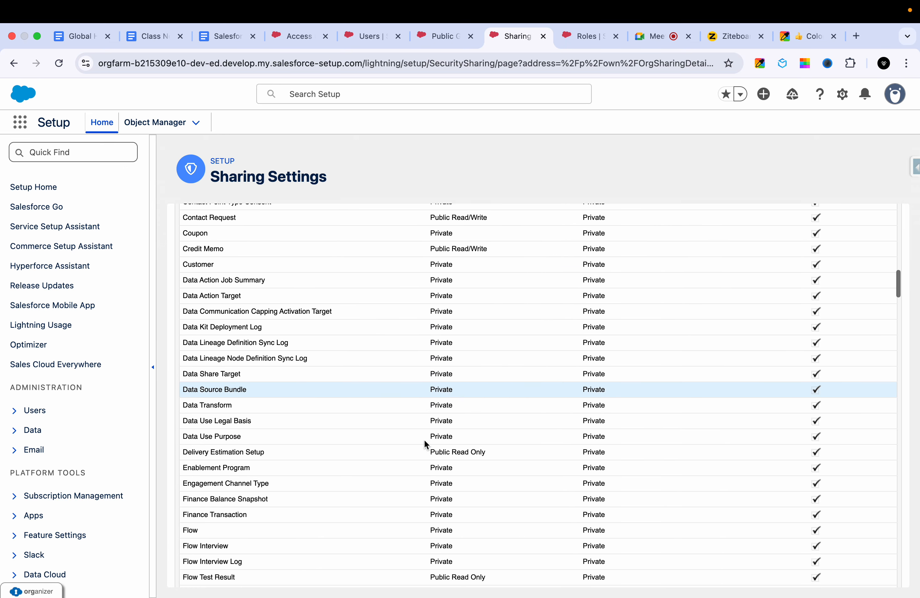
scroll(424, 440, down, 5)
scroll(425, 439, up, 20)
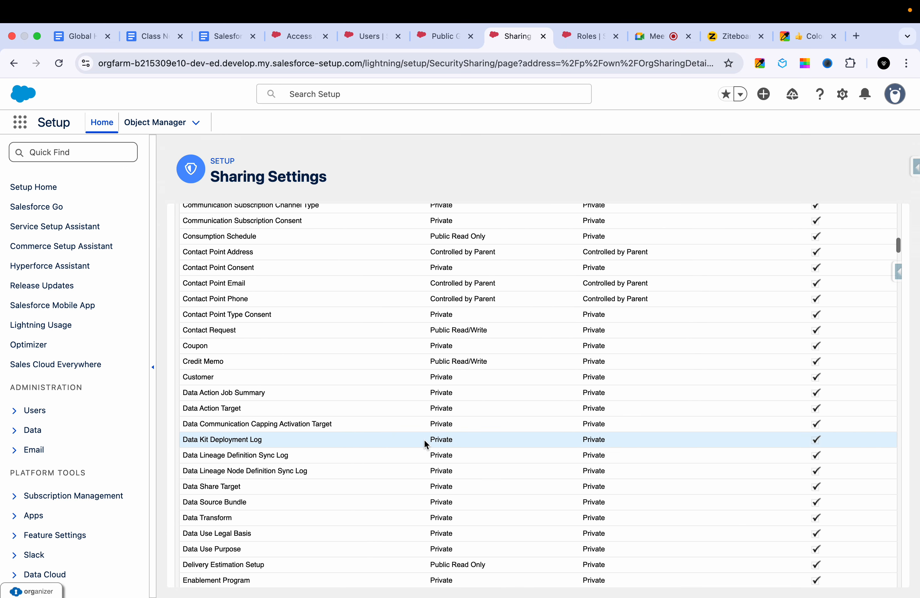
scroll(424, 440, up, 10)
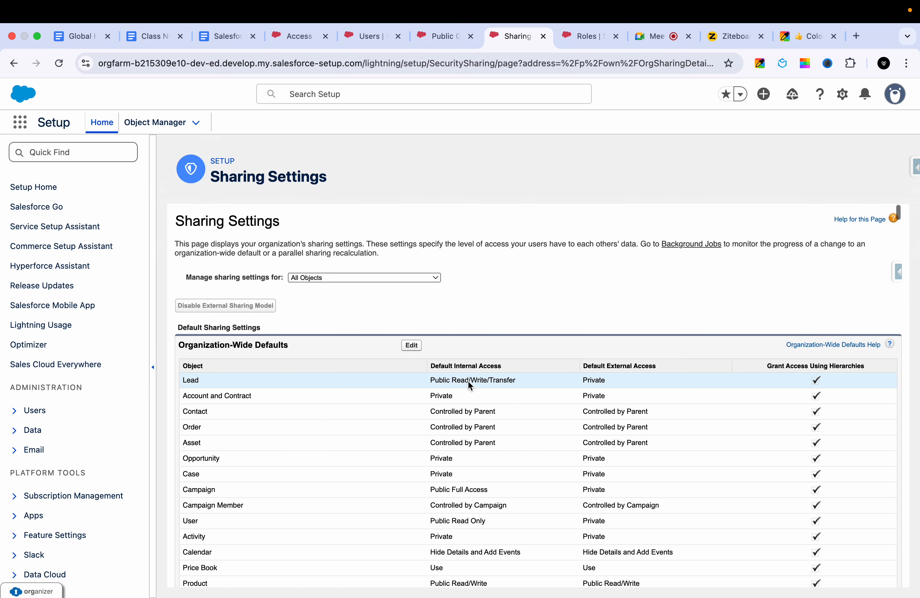
scroll(447, 461, down, 10)
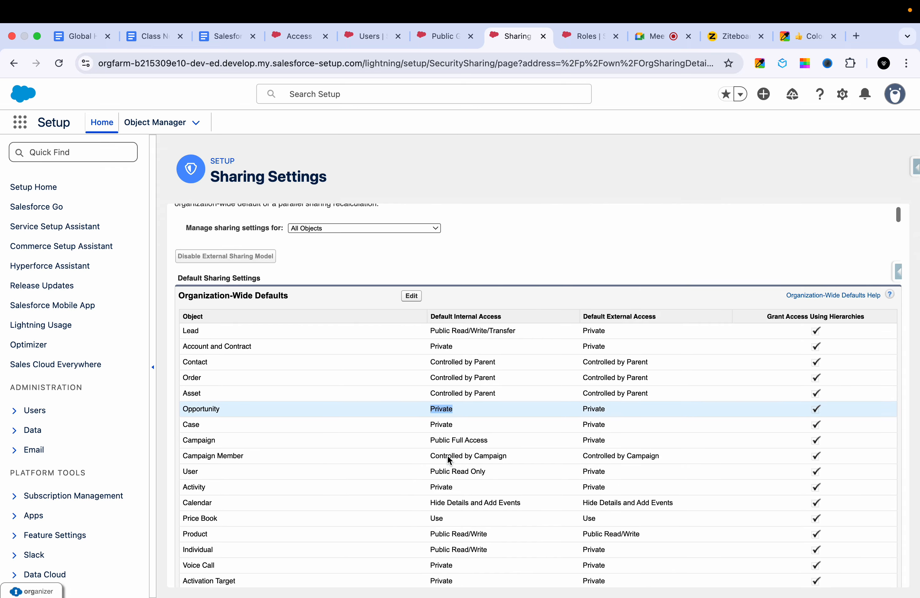
scroll(448, 461, down, 15)
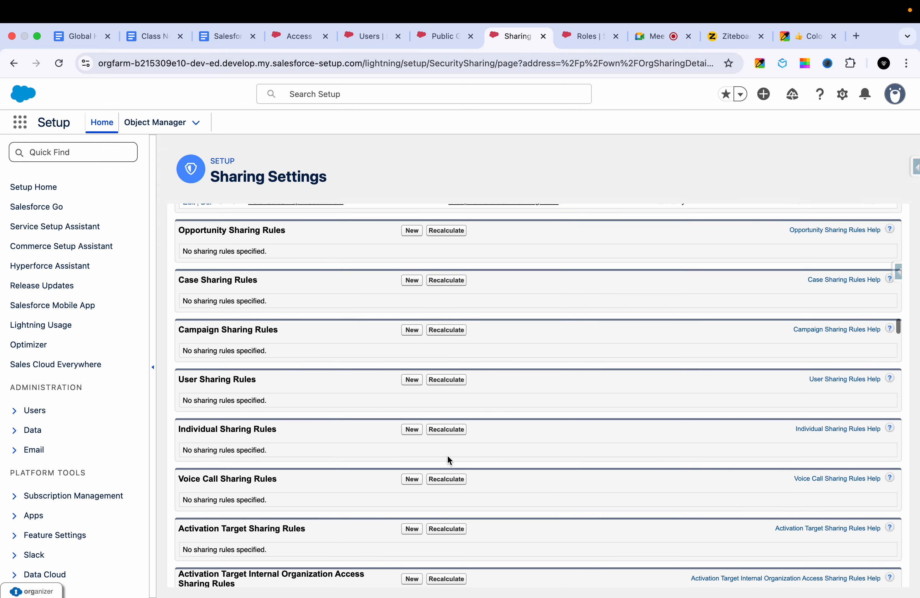
scroll(449, 460, up, 4)
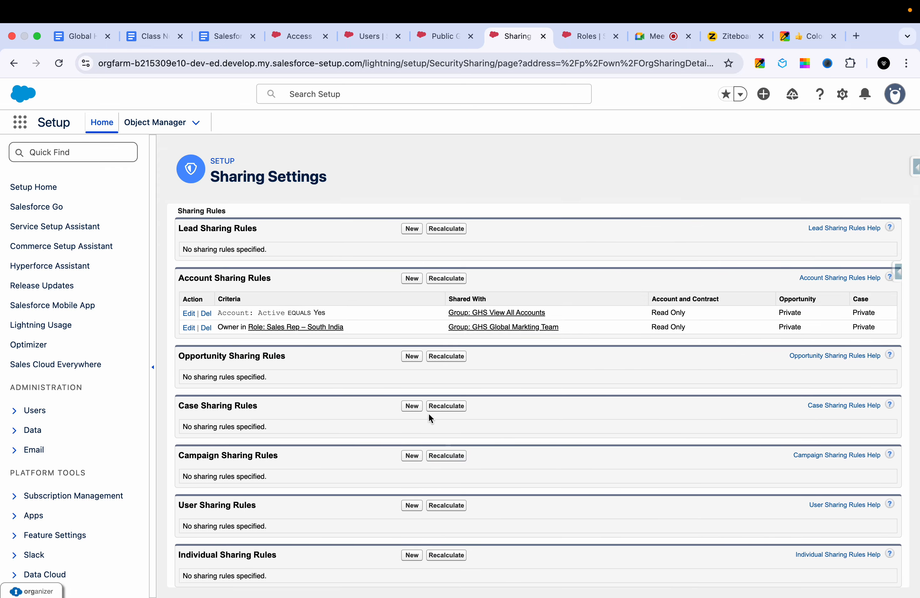
- Start a new Opportunity sharing rule, consulting the class notes, Users and Public Groups pages
click(409, 357)
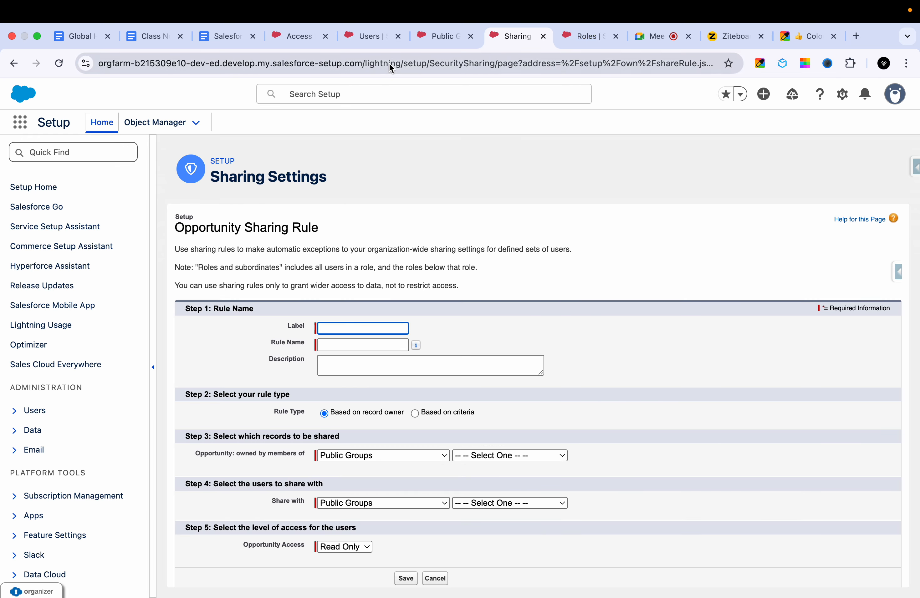
click(137, 37)
scroll(388, 308, up, 1)
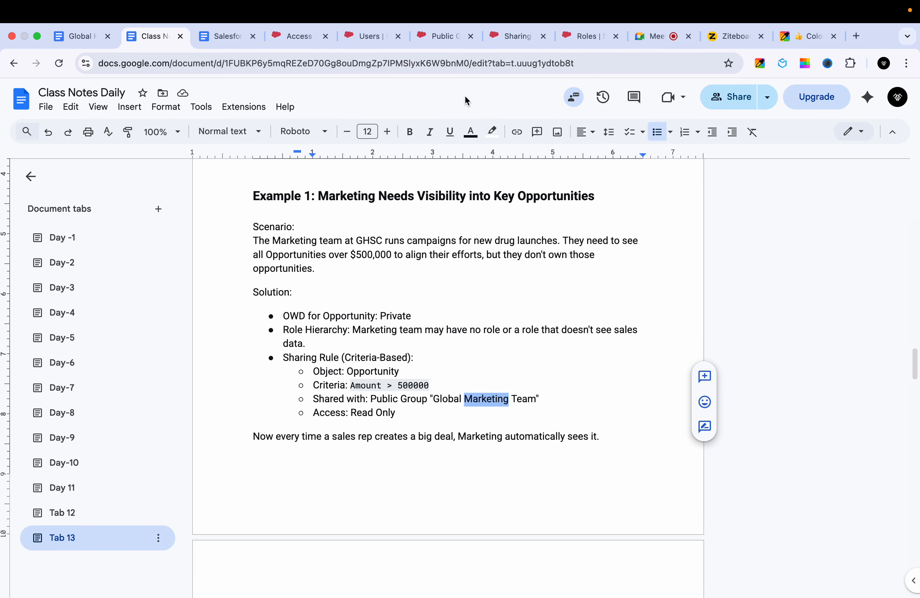
click(372, 37)
click(429, 37)
click(492, 39)
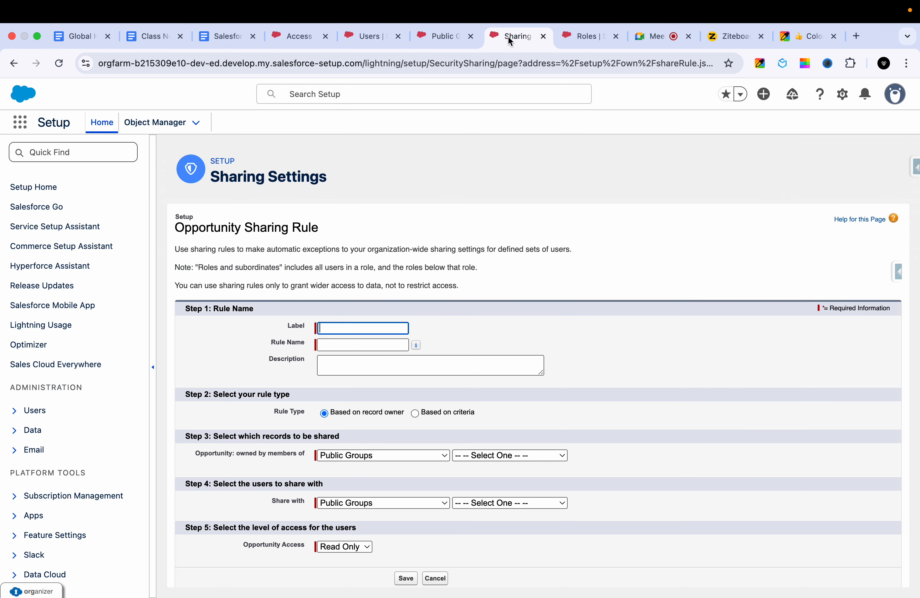
- Label the rule 'Share Opportunities which amount is 50000' so the rule name fills in
text(Share Opportunities wh)
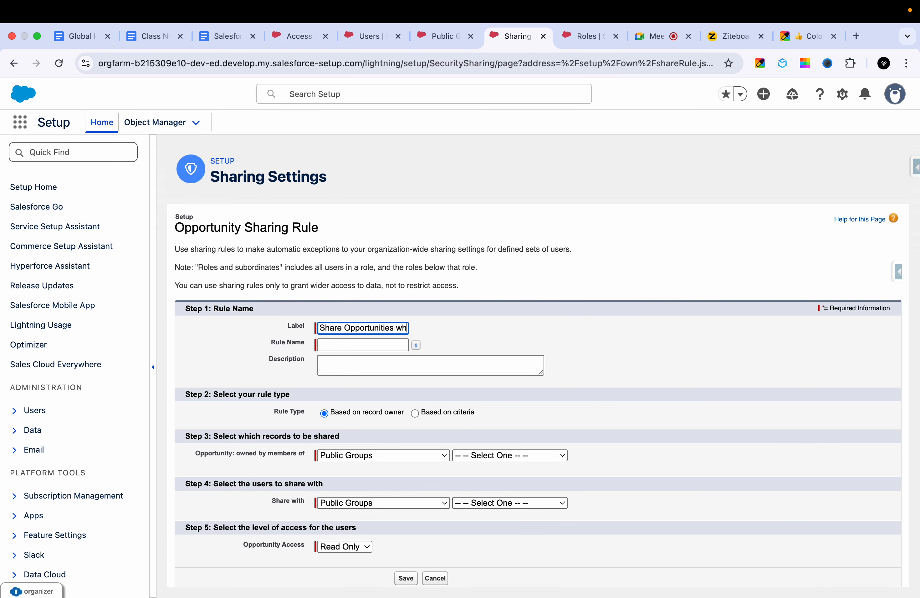
text(ich amount is)
triple_click(373, 327)
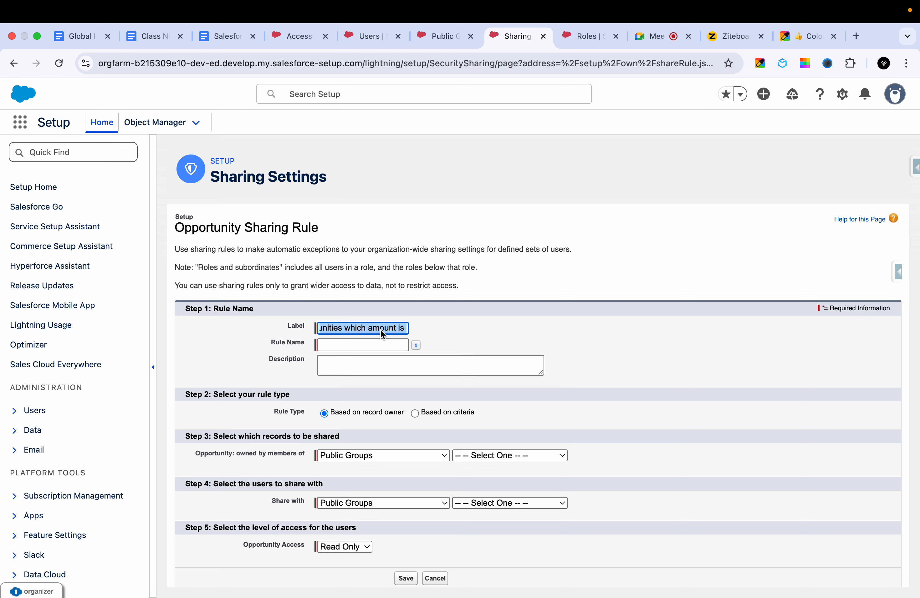
click(396, 328)
click(406, 329)
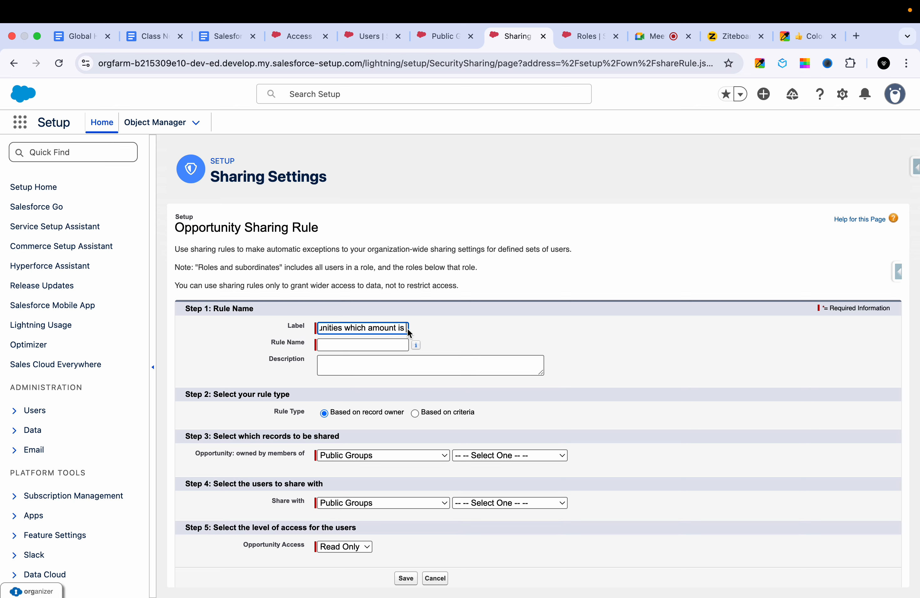
text(50000)
click(471, 331)
- Set the rule type to Based on criteria under Step 2
scroll(404, 379, down, 1)
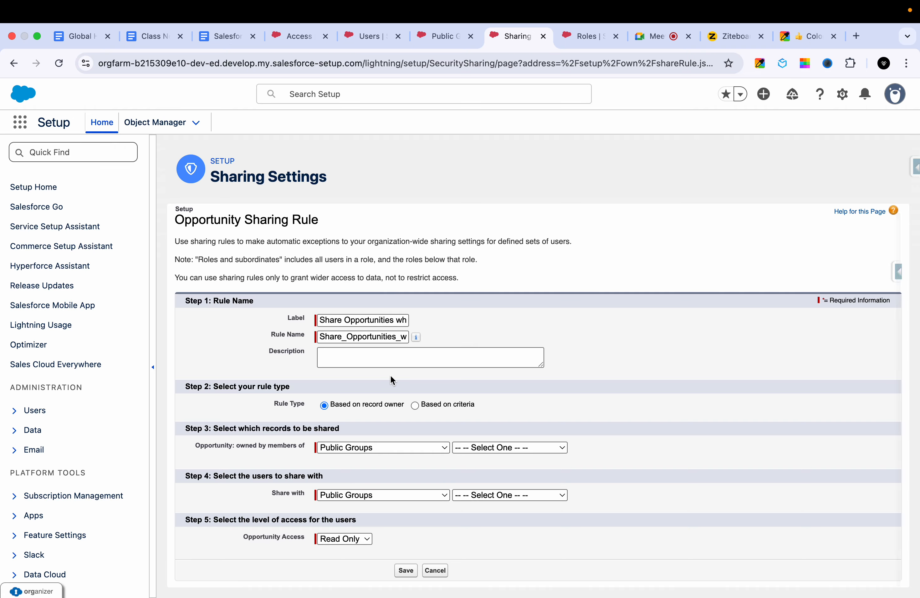
click(391, 353)
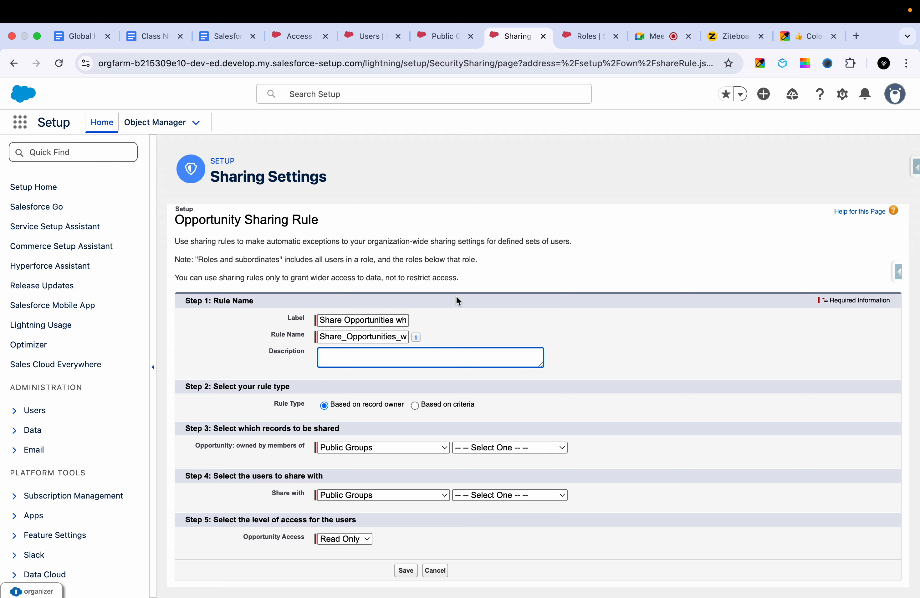
double_click(293, 352)
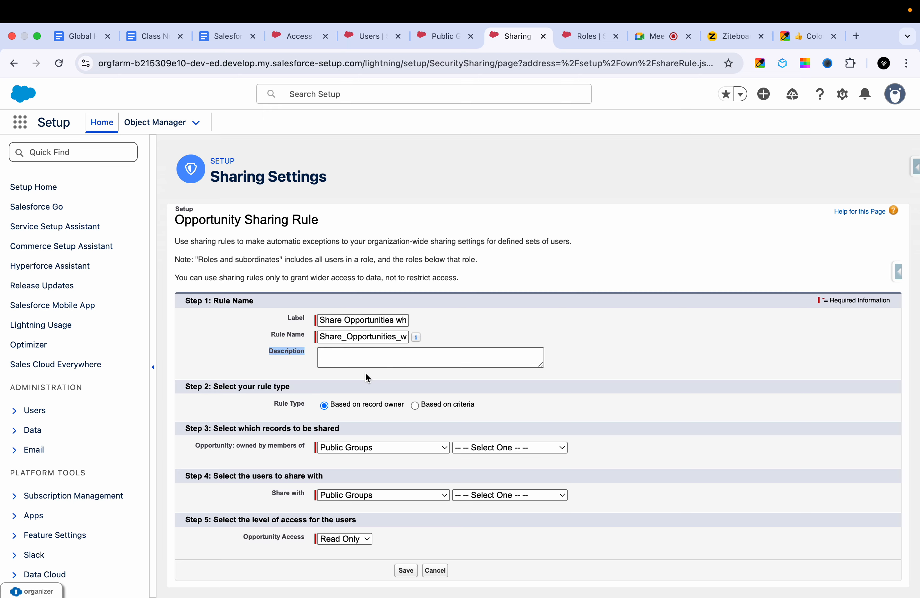
click(415, 404)
scroll(402, 359, down, 3)
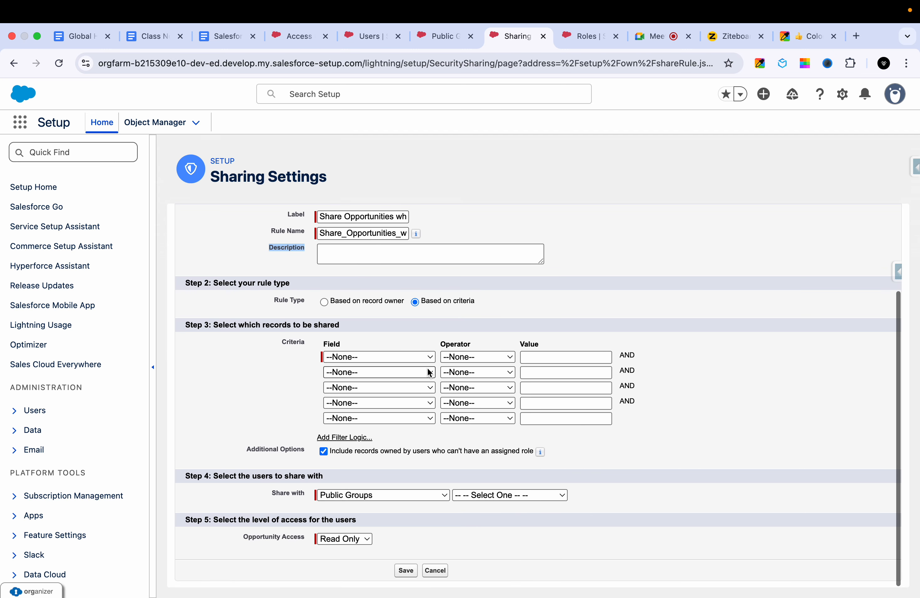
- Browse the first criterion's Field options twice without selecting one, then open a new browser tab
click(402, 359)
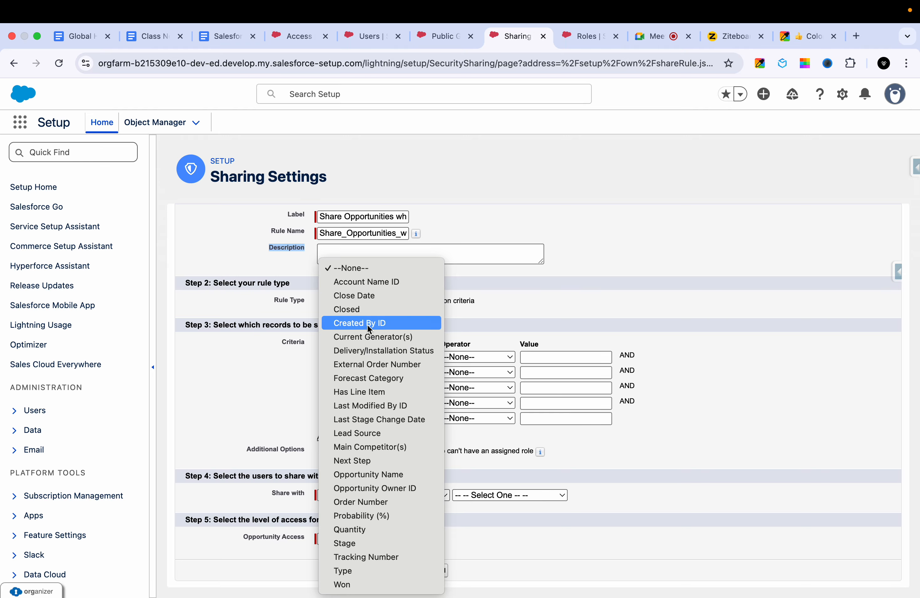
click(521, 223)
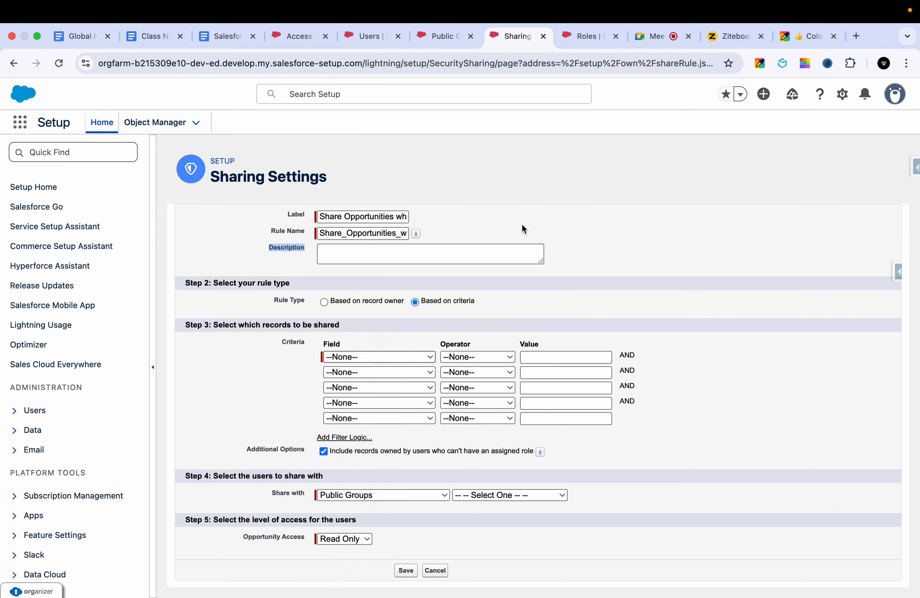
scroll(522, 224, up, 4)
scroll(522, 223, down, 4)
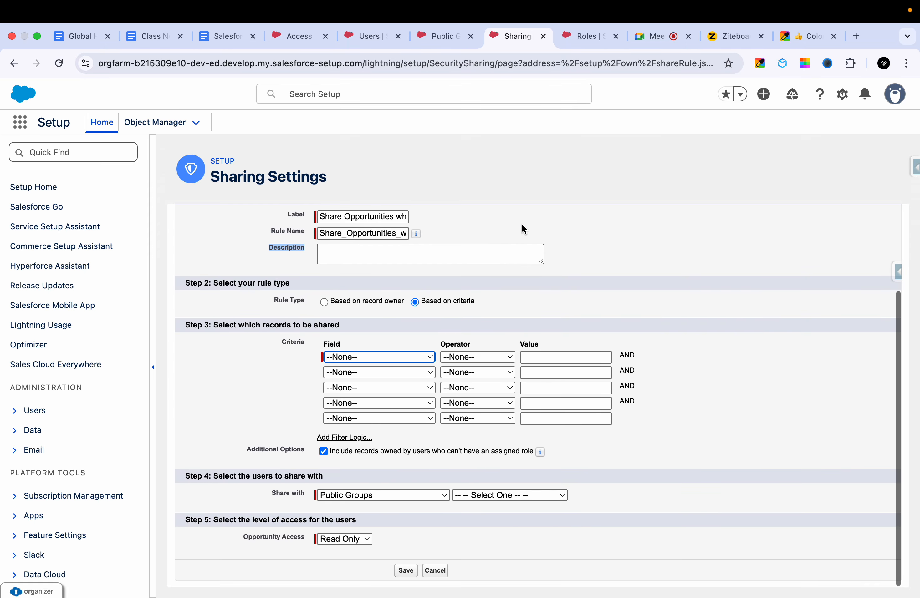
click(408, 358)
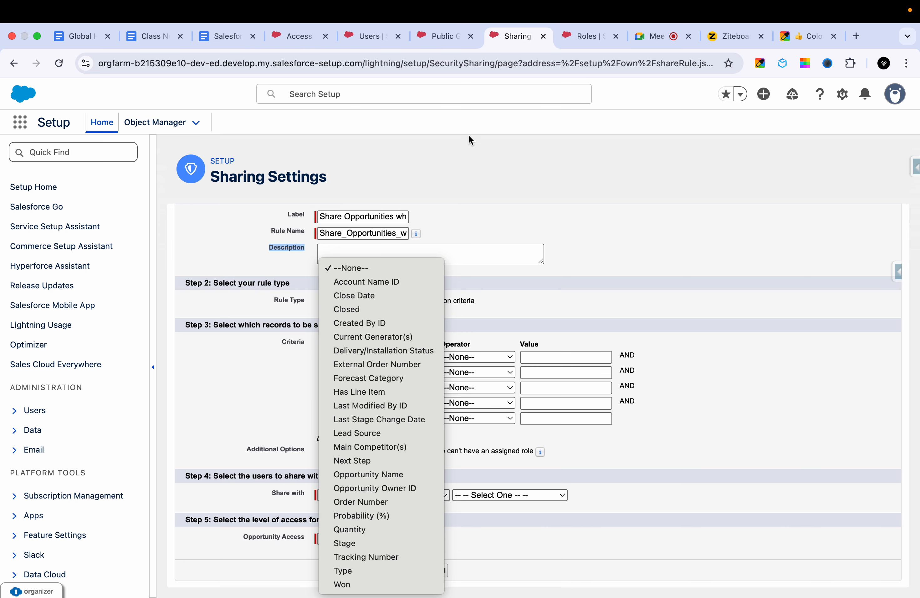
click(850, 33)
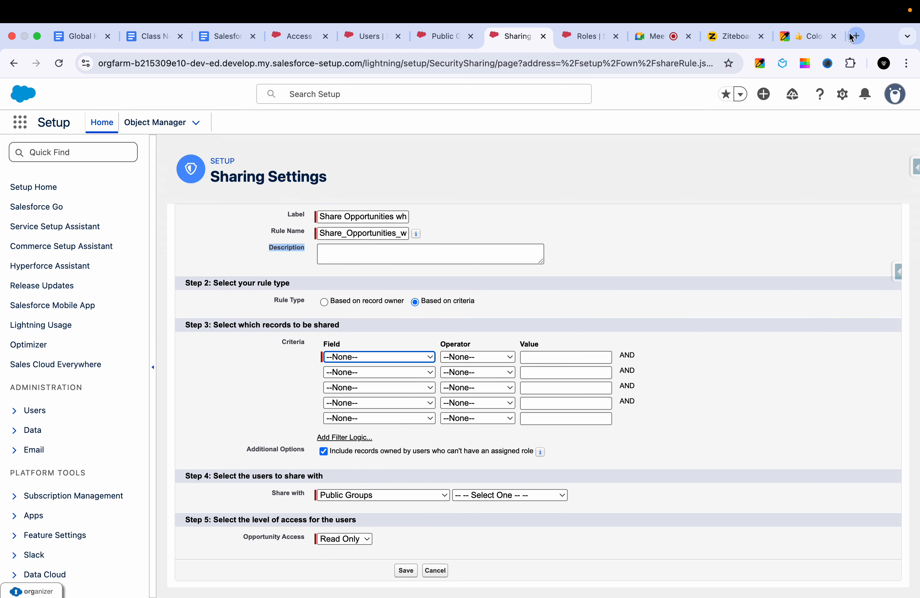
click(851, 36)
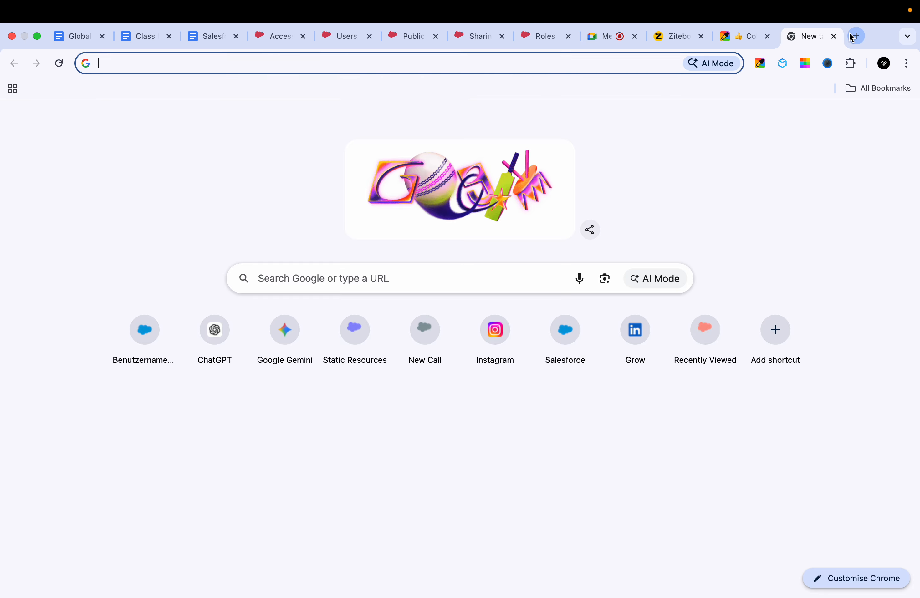
- Go to Opportunities and open the recently viewed Test Opportunity record
click(767, 36)
text(opp)
key(Return)
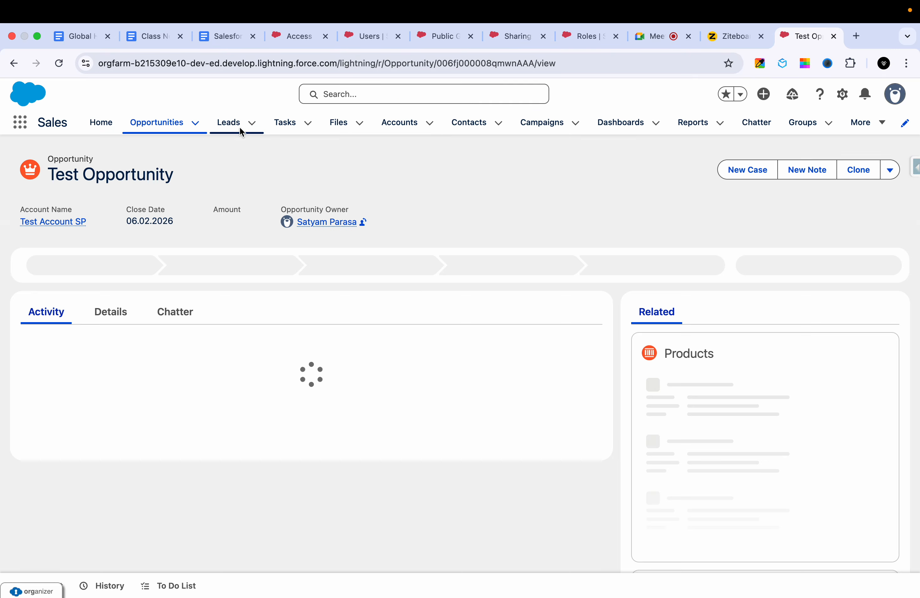
click(161, 129)
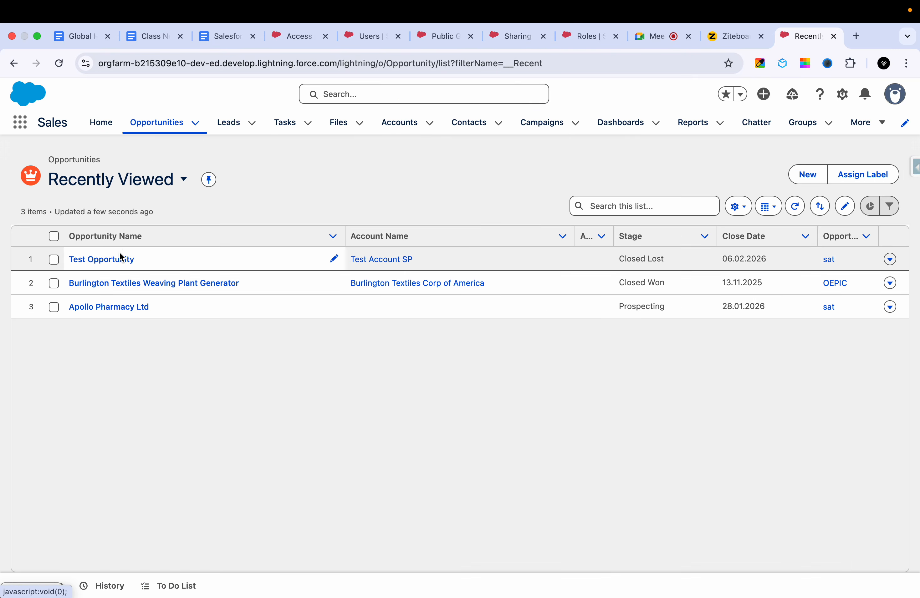
click(109, 260)
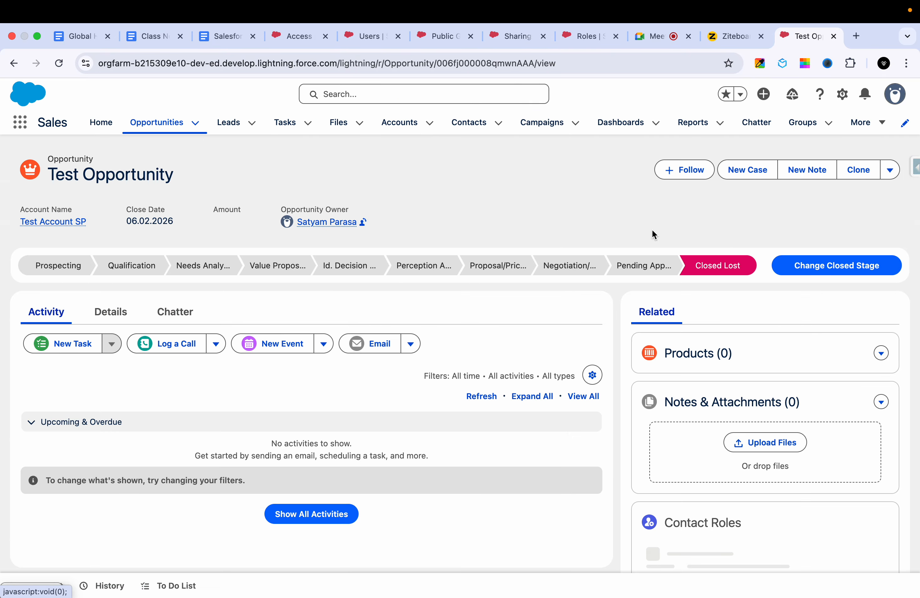
- Show all of Test Opportunity's data in Salesforce Inspector, filter on 'amo', then return to the sharing rule form
click(915, 168)
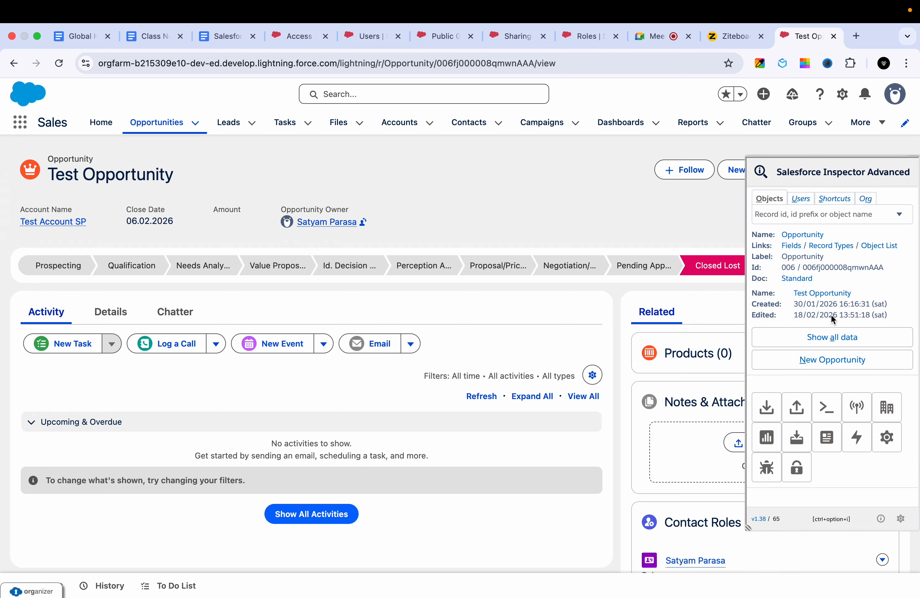
click(823, 337)
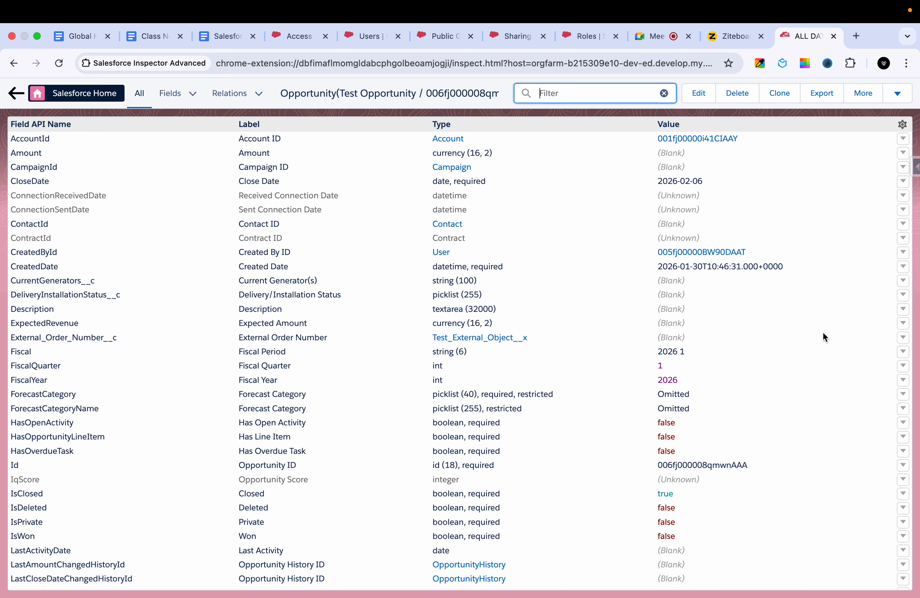
text(amo)
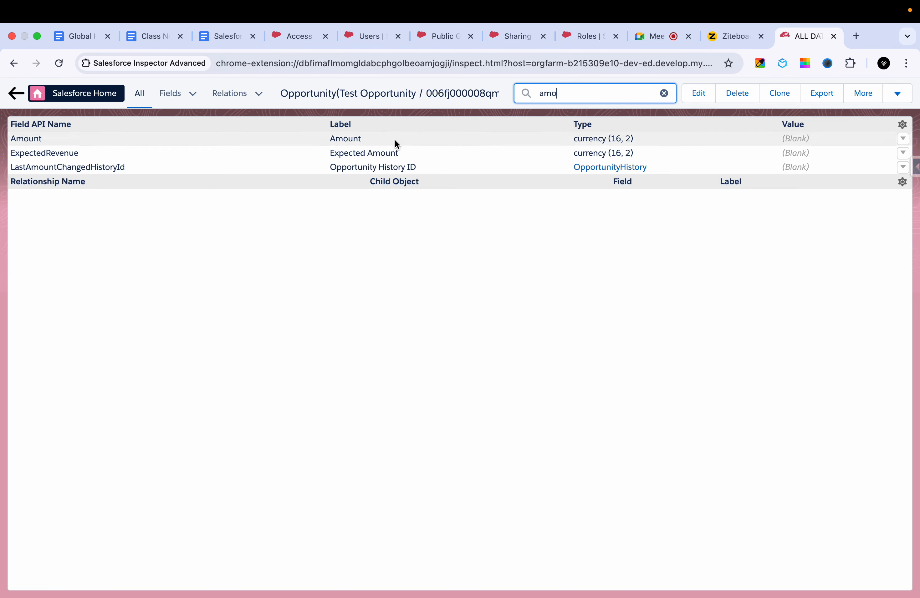
double_click(25, 138)
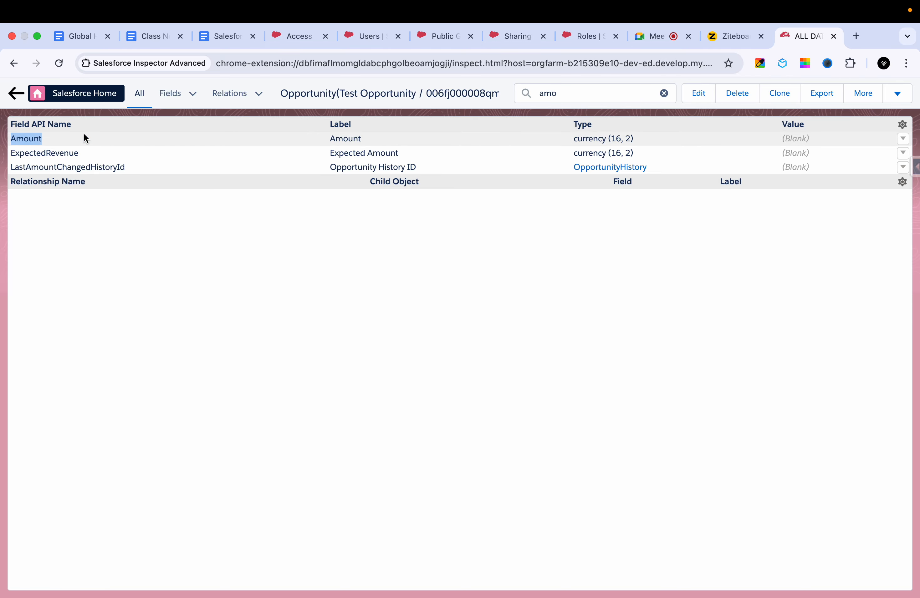
click(358, 41)
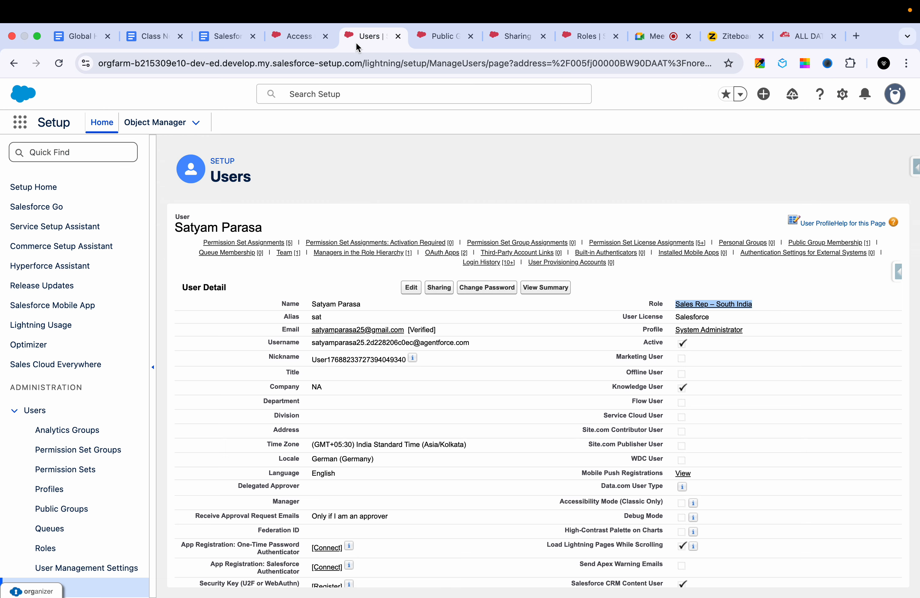
click(317, 44)
click(490, 42)
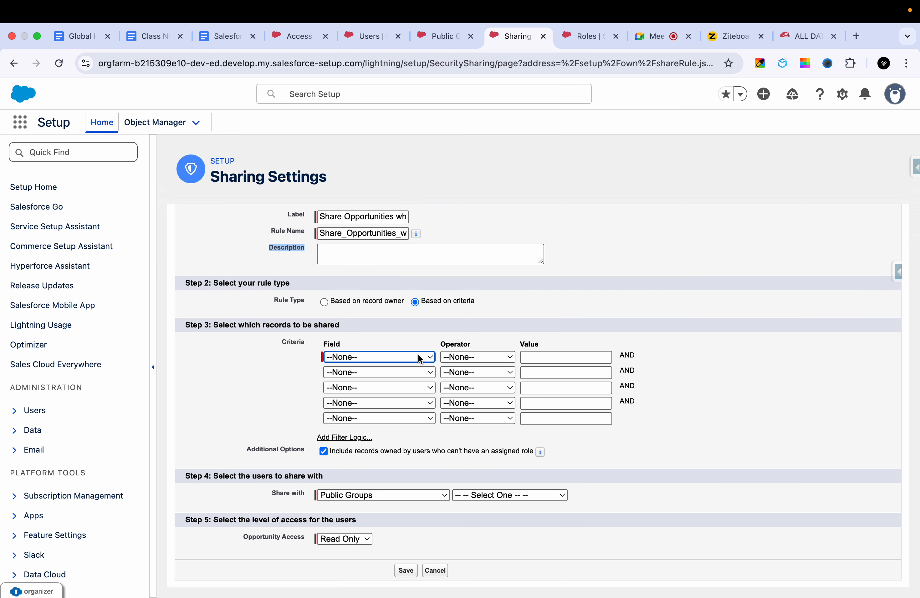
- Scroll through the first criterion's field list repeatedly, closing it without a choice
click(401, 354)
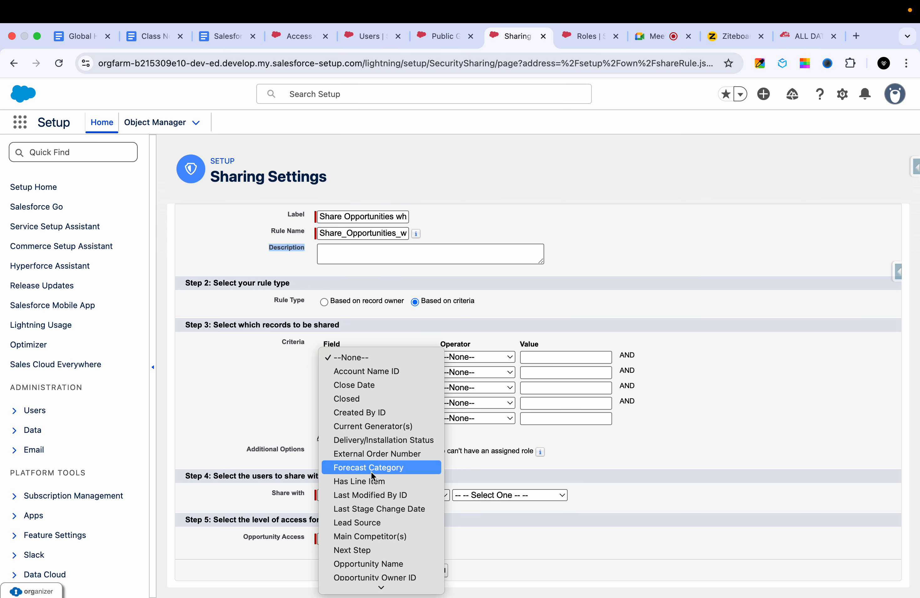
scroll(371, 472, down, 2)
scroll(371, 472, down, 2)
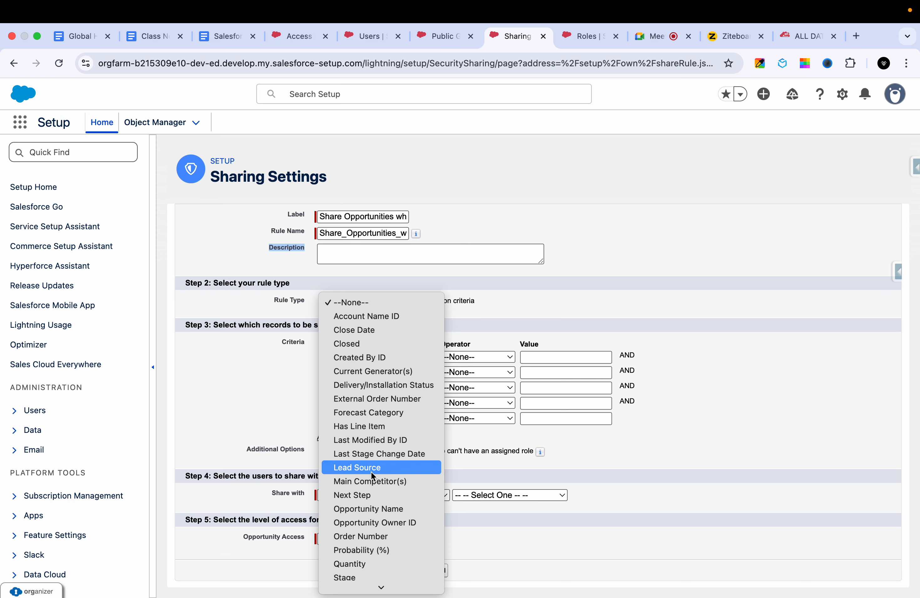
scroll(371, 471, down, 2)
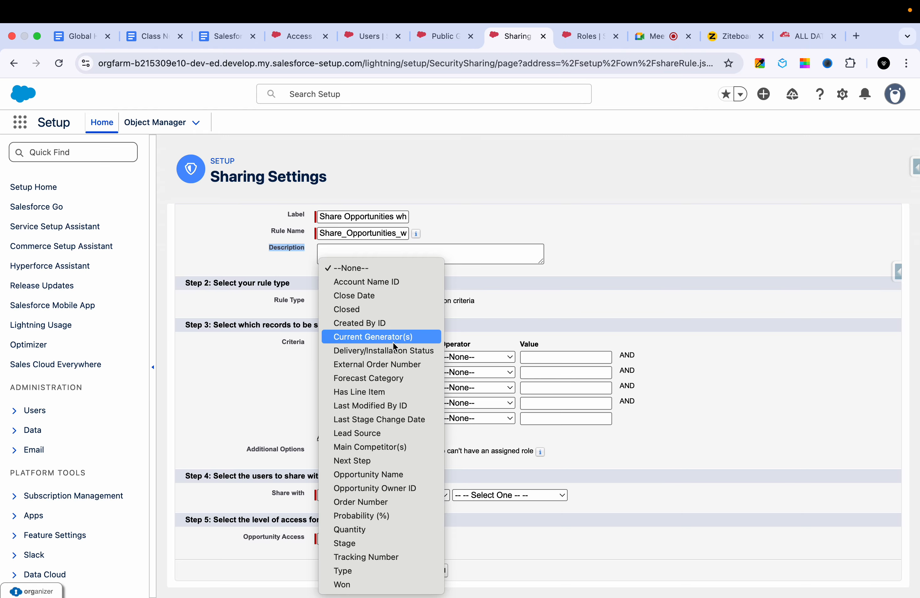
click(542, 229)
scroll(542, 230, up, 3)
scroll(505, 244, down, 3)
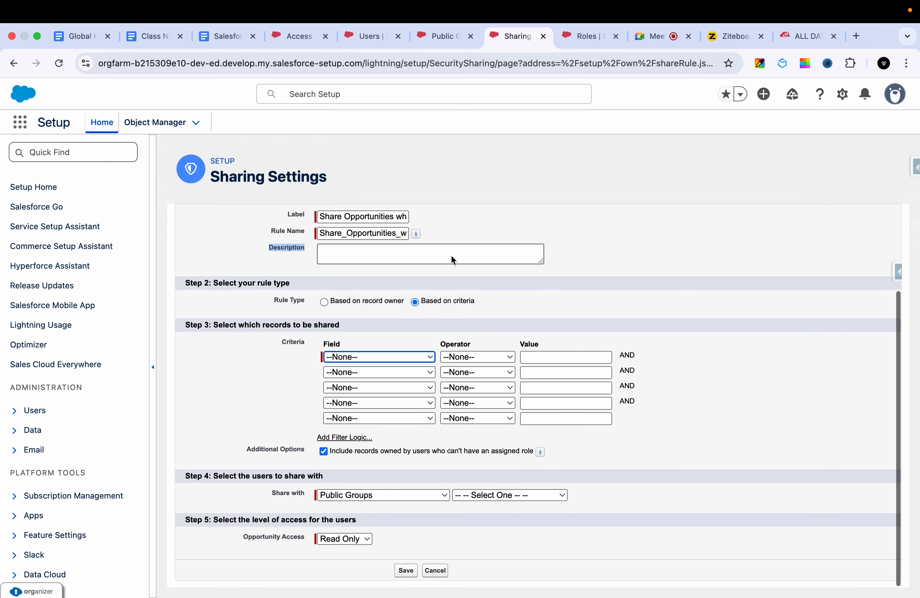
click(380, 357)
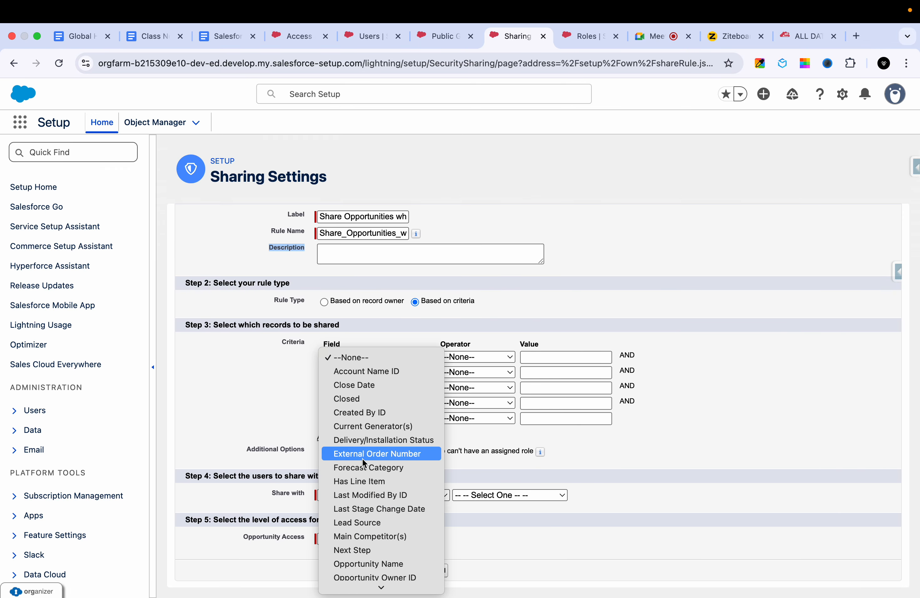
scroll(362, 458, down, 3)
key(Escape)
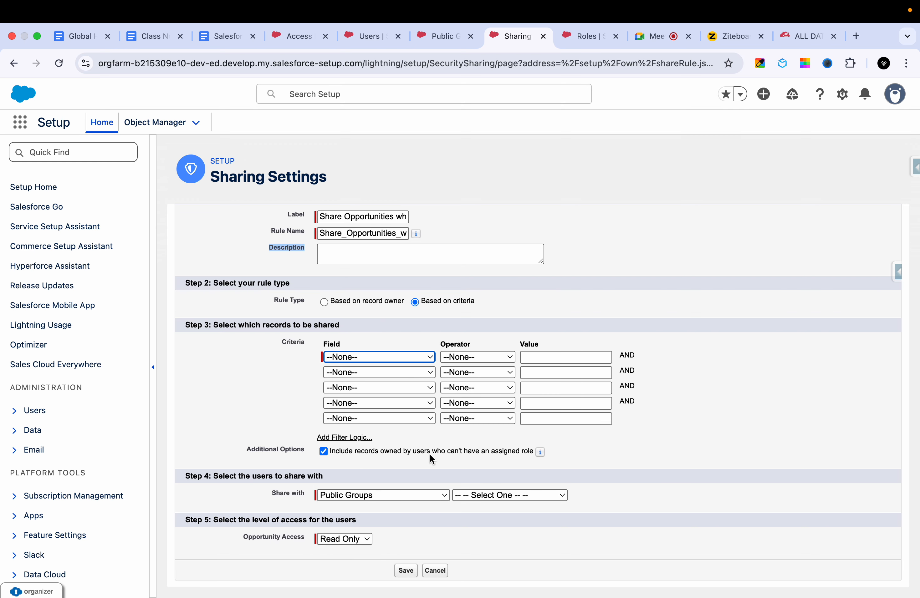
- Set the first criterion field to Won, then close and reopen the Inspector all-data tab
click(411, 357)
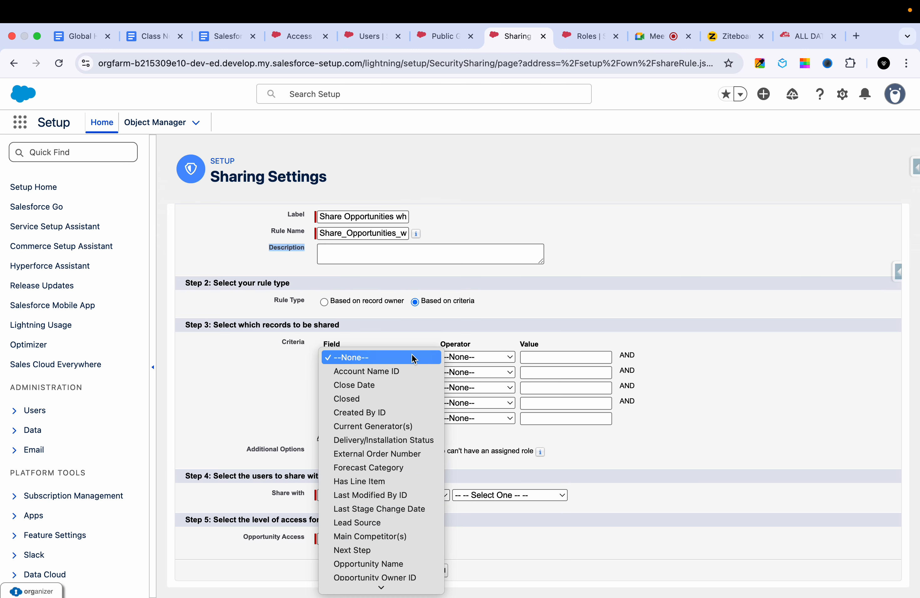
scroll(410, 494, down, 2)
scroll(411, 492, down, 3)
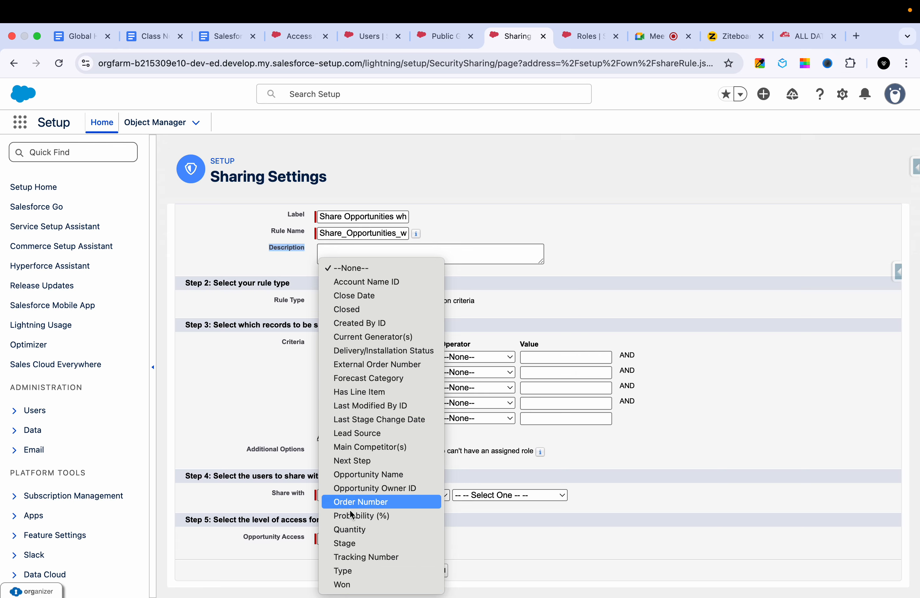
click(347, 585)
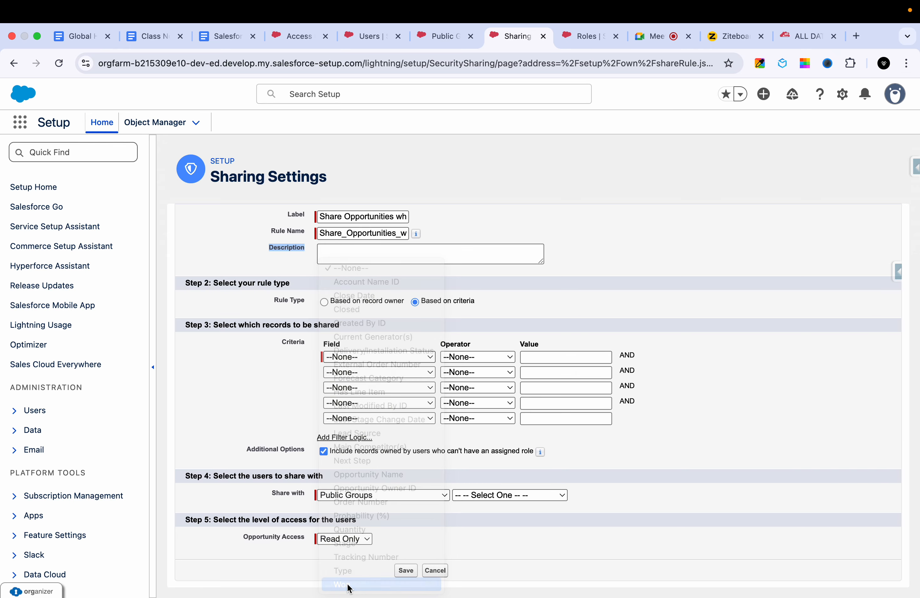
click(394, 358)
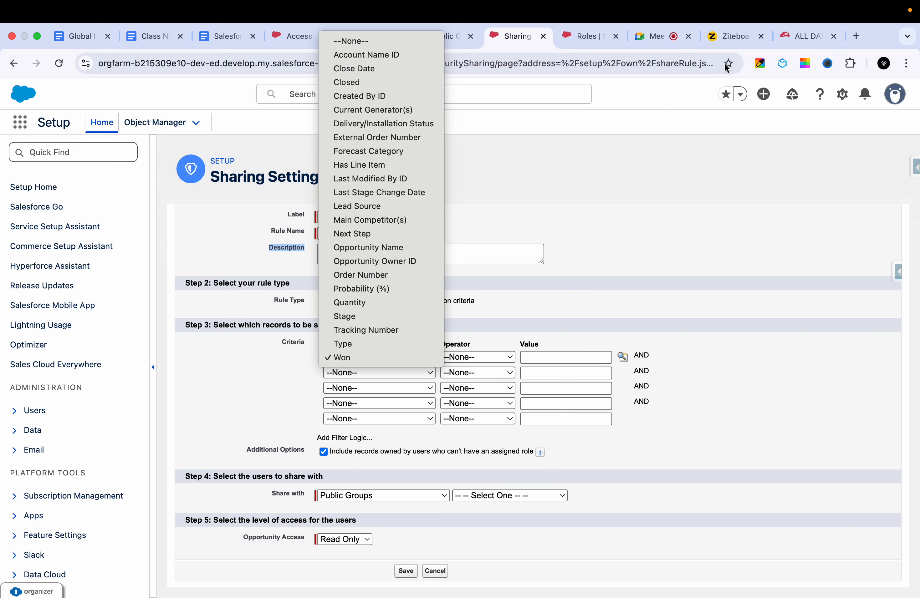
click(780, 34)
click(833, 37)
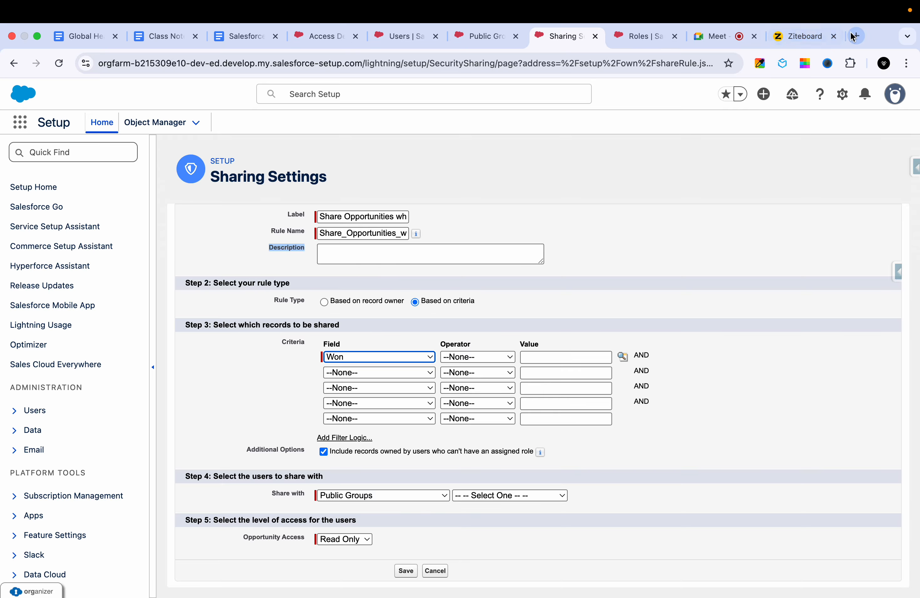
key(super+shift+t)
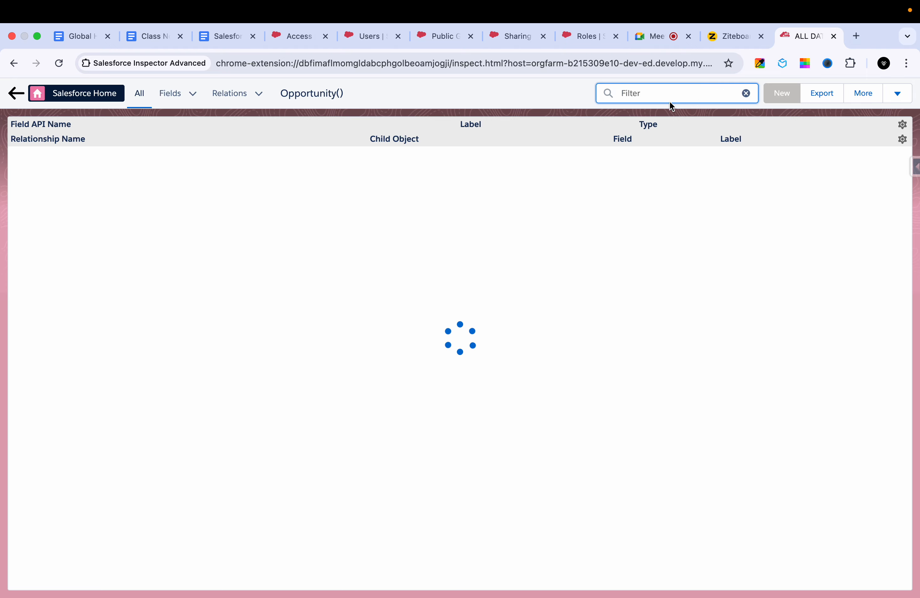
- Filter the Inspector fields on 'sta' and check the StageName API name and its Closed Lost value
text(won)
key(BackSpace)
key(BackSpace)
key(BackSpace)
text(sta)
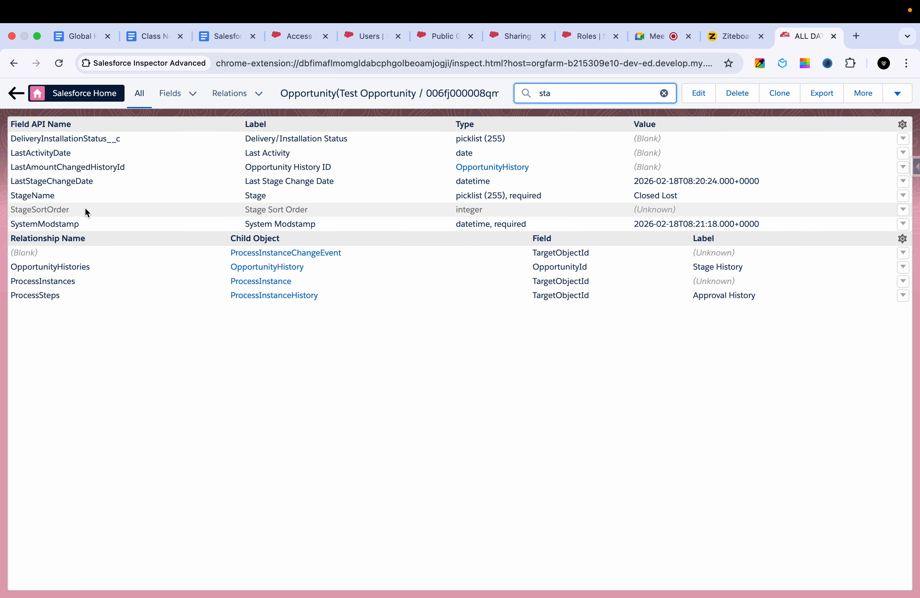
double_click(27, 197)
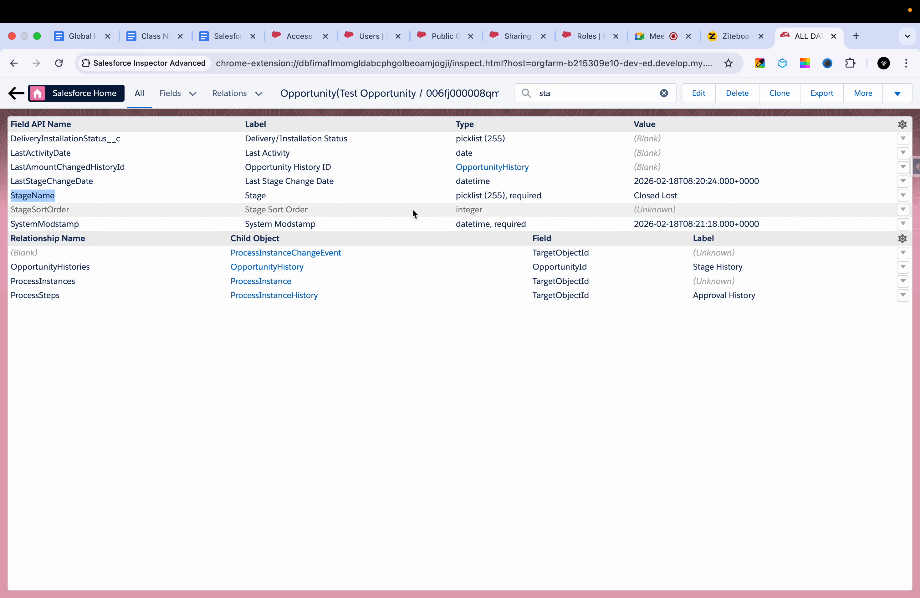
double_click(665, 194)
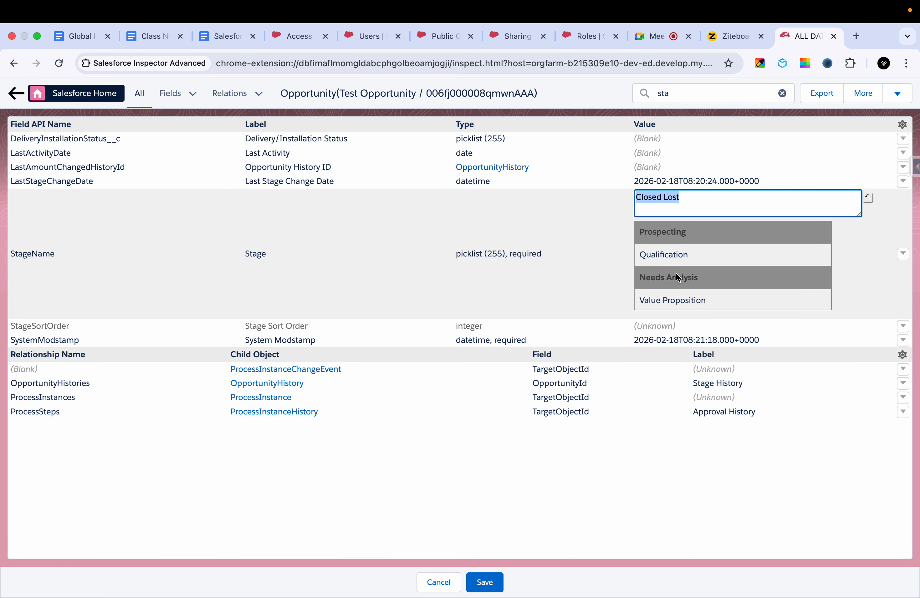
scroll(676, 272, down, 5)
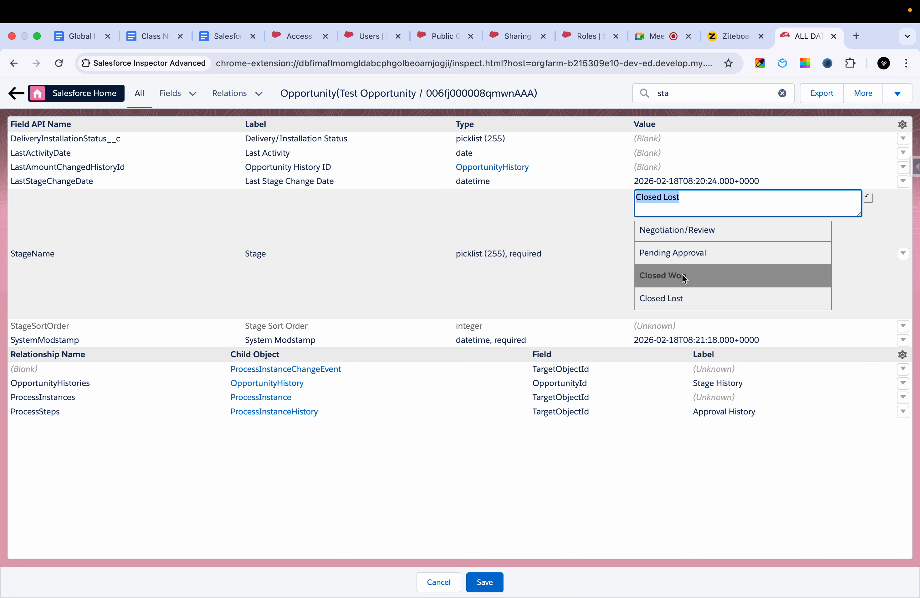
- Go back through the Ziteboard and Roles tabs to the sharing rule form
click(733, 43)
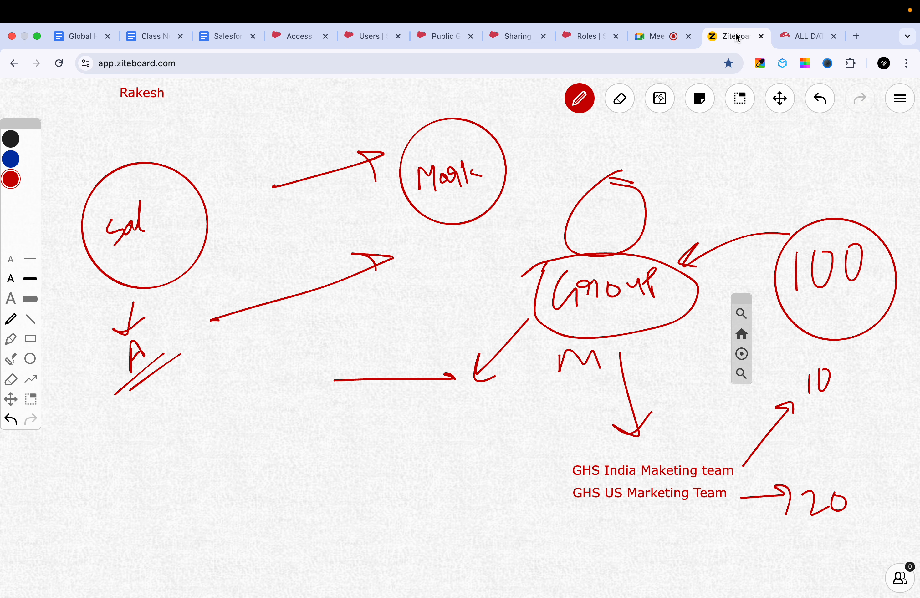
click(579, 38)
click(519, 35)
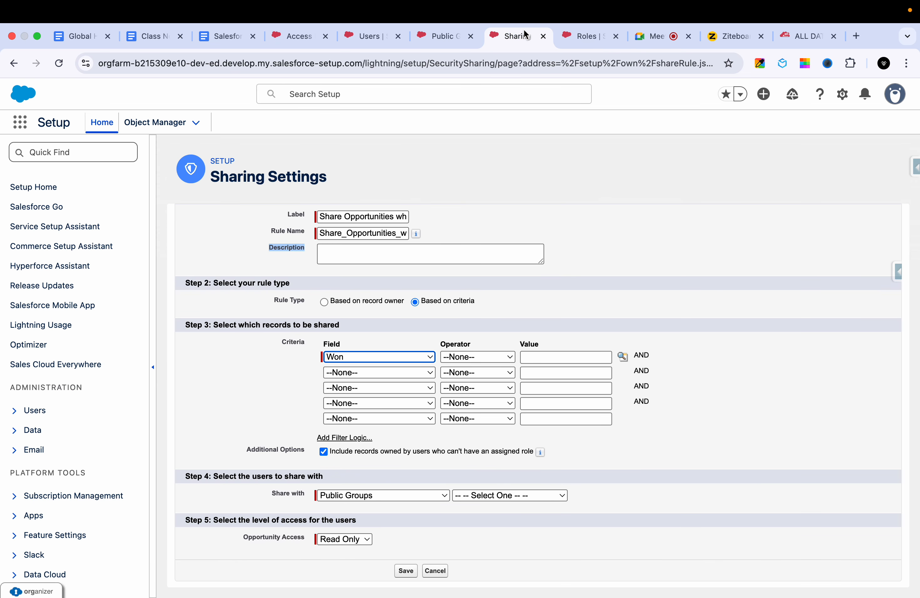
- Set the first criterion to Stage equals Closed Won, picking the value from the Stage lookup
click(375, 357)
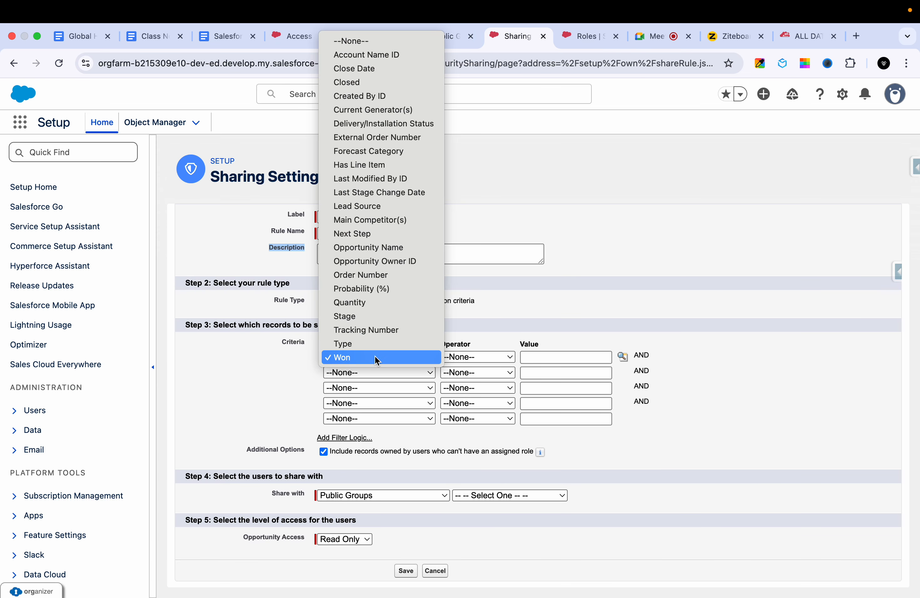
click(369, 317)
click(499, 357)
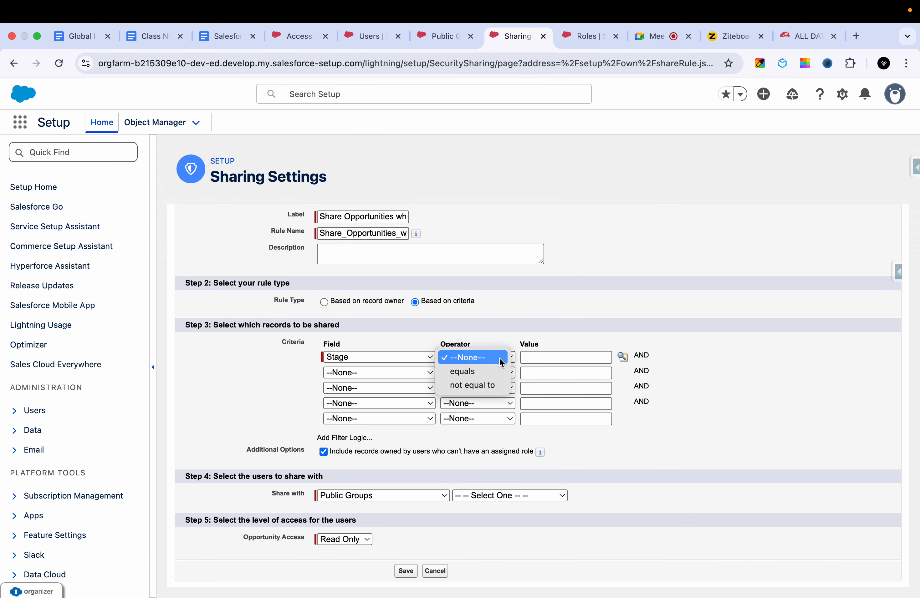
click(486, 372)
click(540, 358)
click(622, 357)
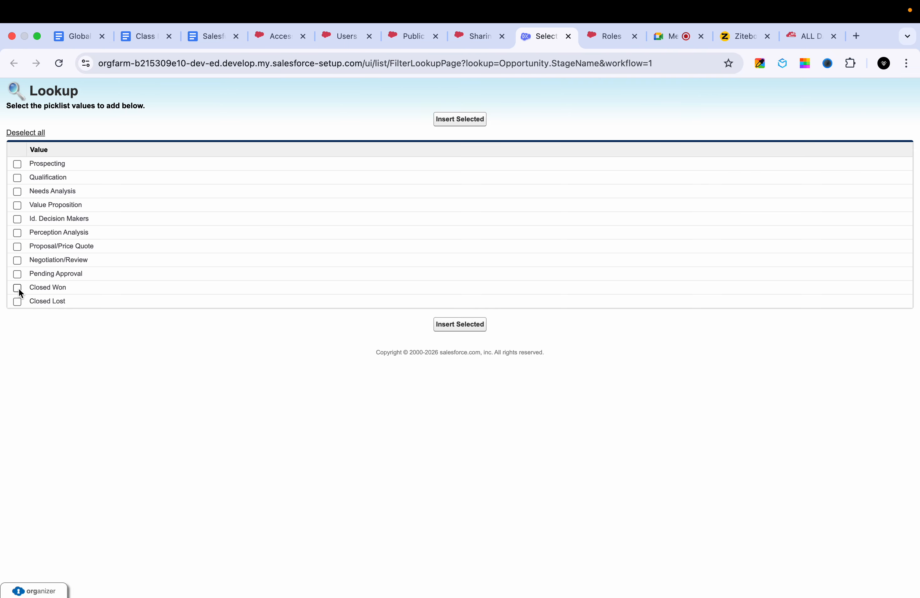
click(458, 119)
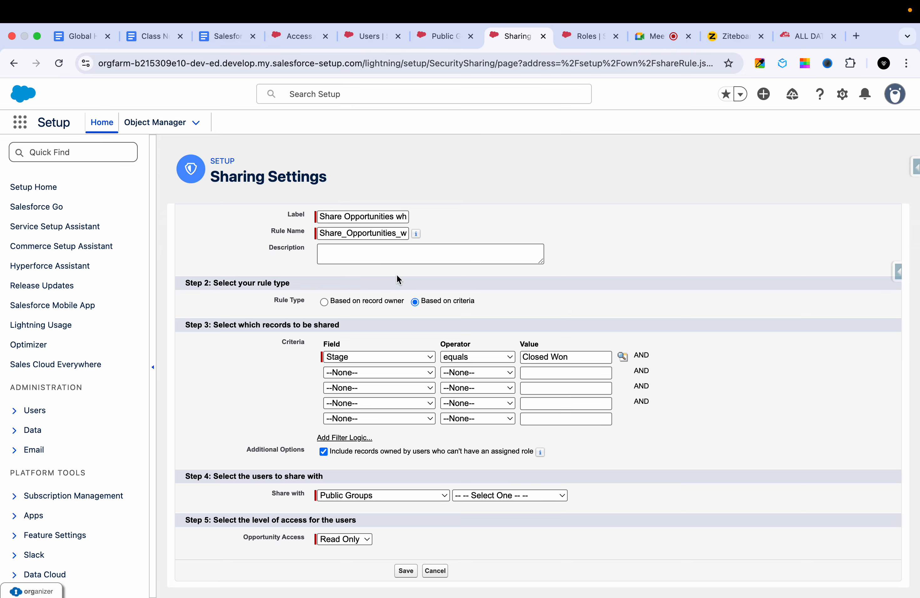
click(380, 219)
- Replace the label with 'Share Closed Won Opportunities Marketing Team', fixing the misspelling
key(Right)
key(Right)
key(Right)
key(Right)
key(Right)
key(Right)
key(Right)
key(Right)
key(Right)
key(Right)
key(Right)
key(Right)
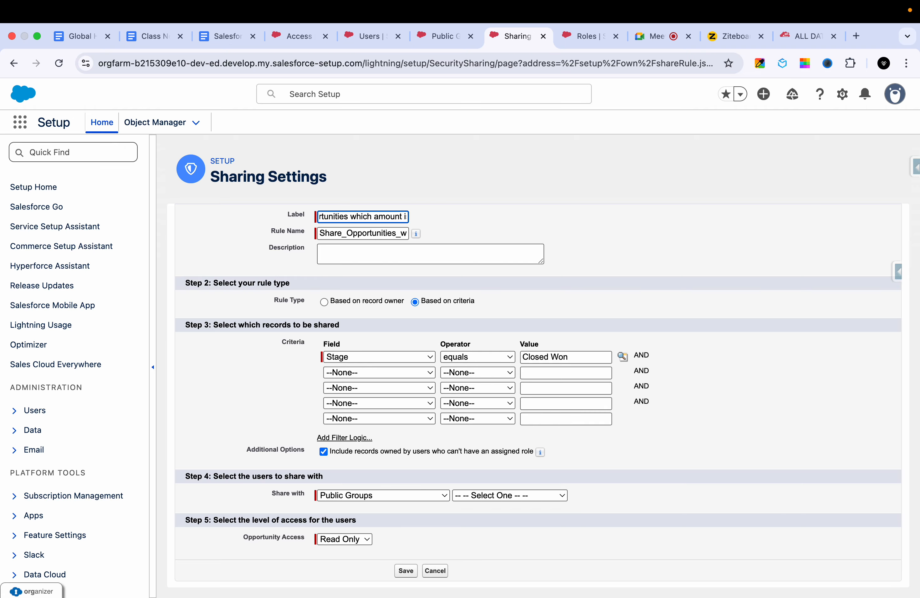
key(BackSpace)
key(BackSpace)
key(BackSpace)
key(BackSpace)
key(BackSpace)
key(BackSpace)
key(BackSpace)
key(BackSpace)
key(BackSpace)
key(BackSpace)
triple_click(359, 215)
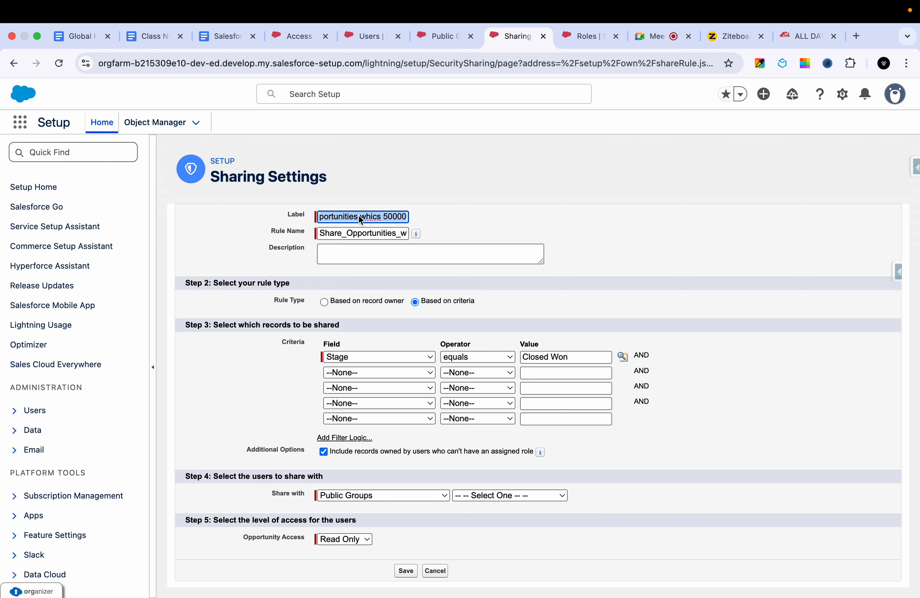
text(Shared)
key(BackSpace)
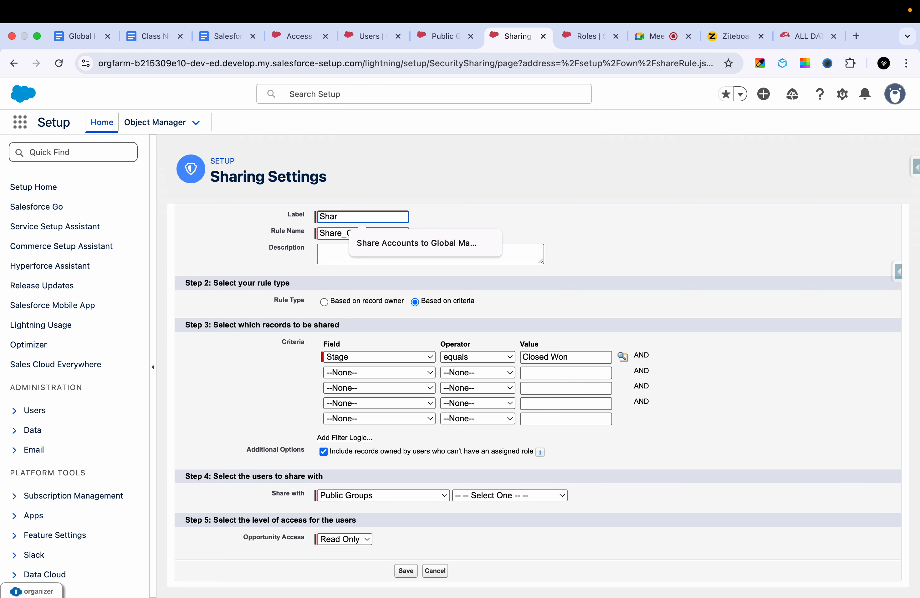
text(CL)
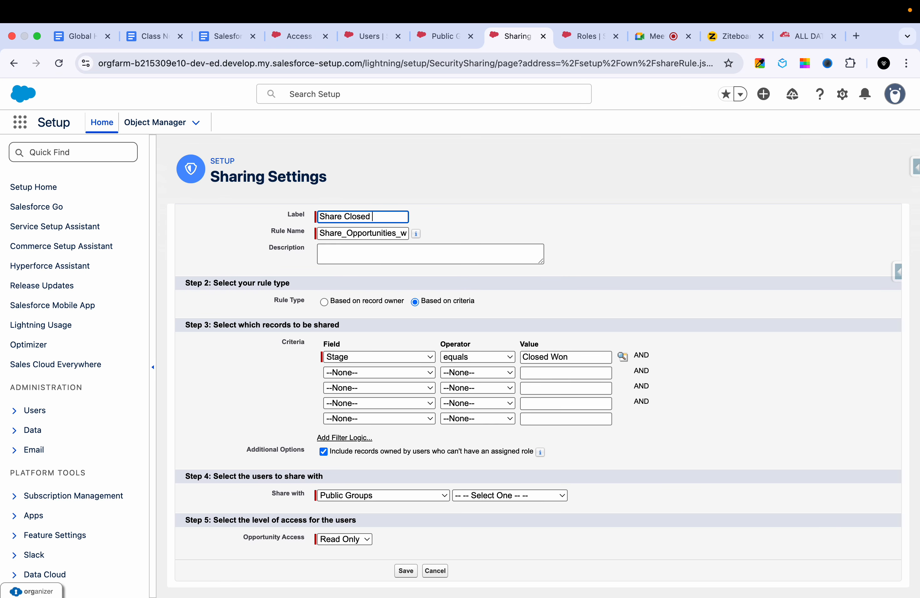
text(WOn Opportnuites)
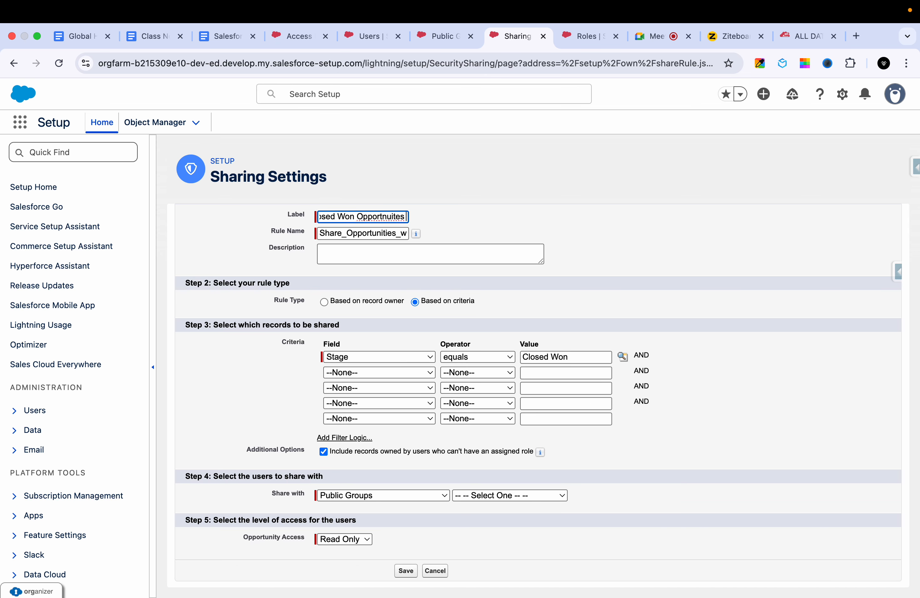
right_click(379, 212)
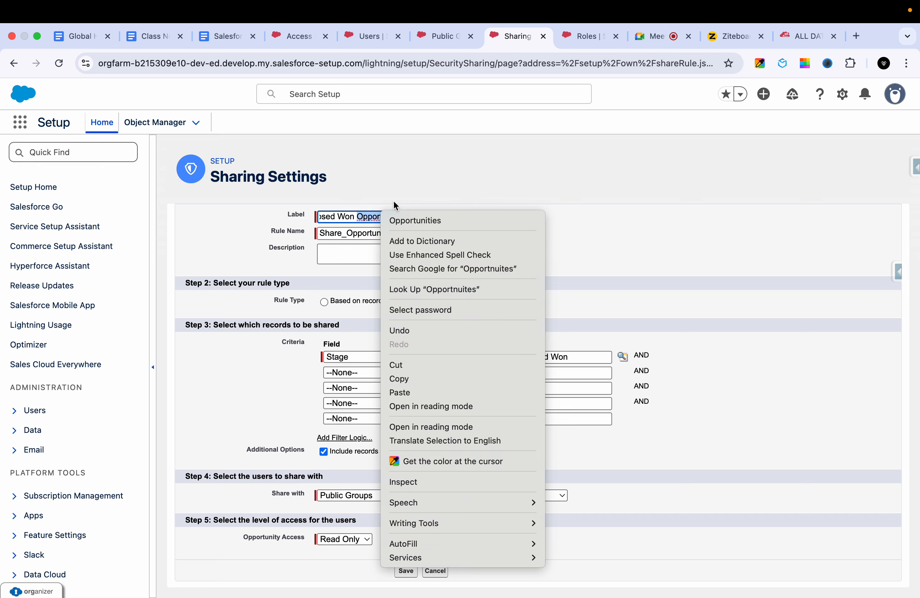
click(406, 224)
text(M)
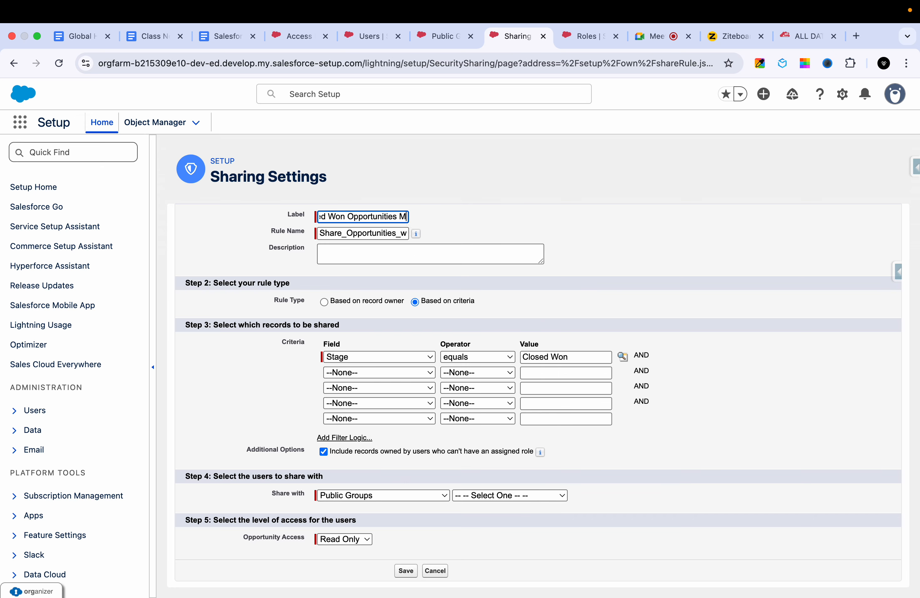
text(arketing Team)
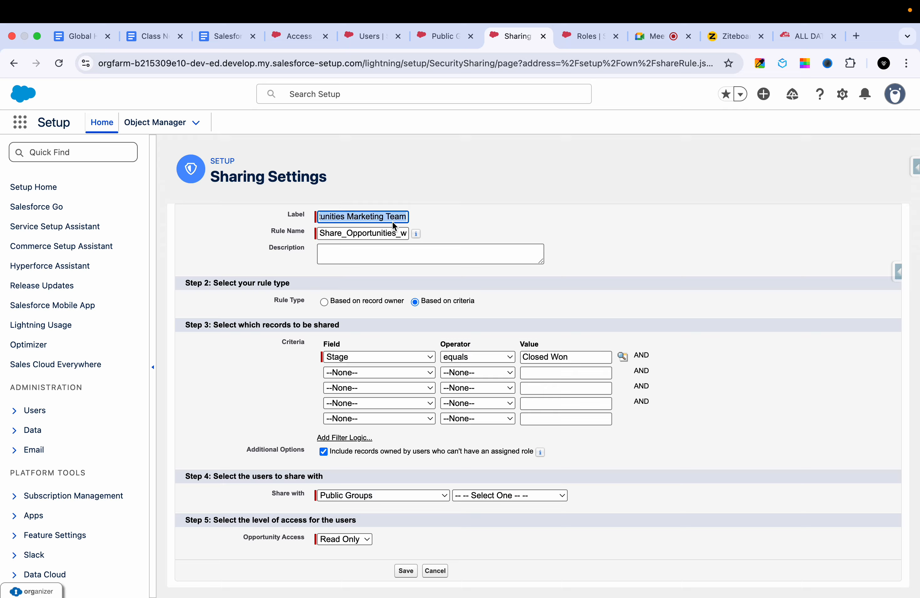
- Clear the Rule Name and re-paste the label so the rule name regenerates to match
key(Tab)
key(BackSpace)
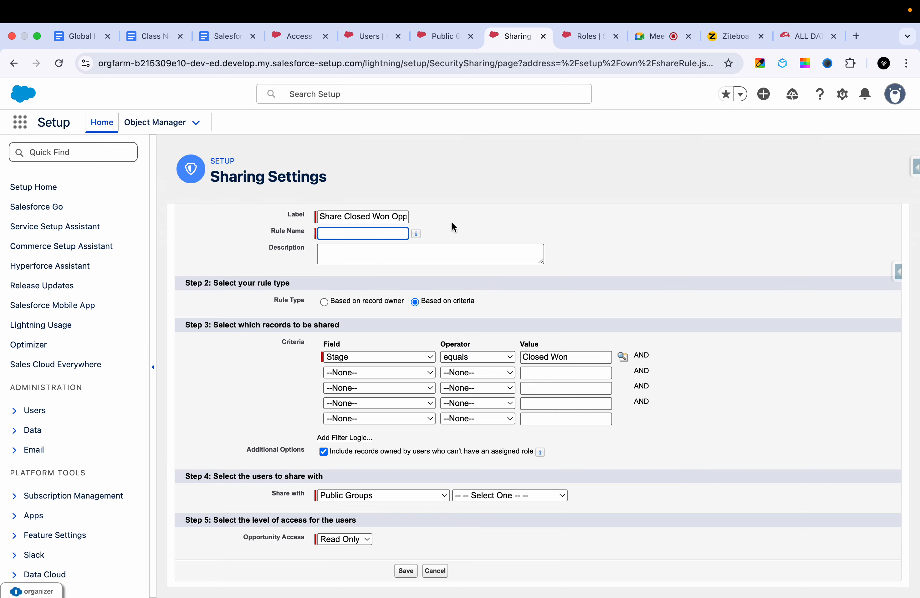
triple_click(401, 218)
key(BackSpace)
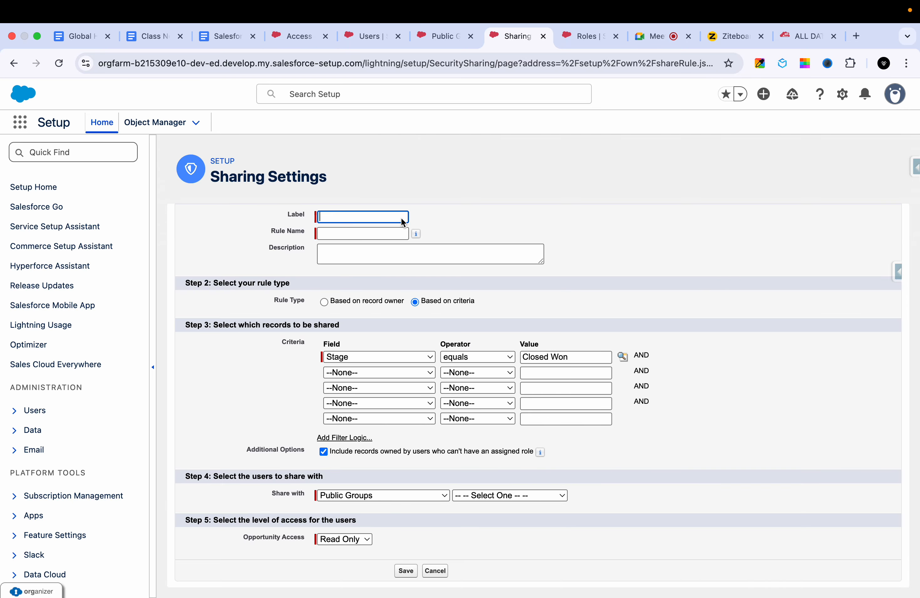
text(Share Closed Won Opportunities Marketing Team)
click(445, 216)
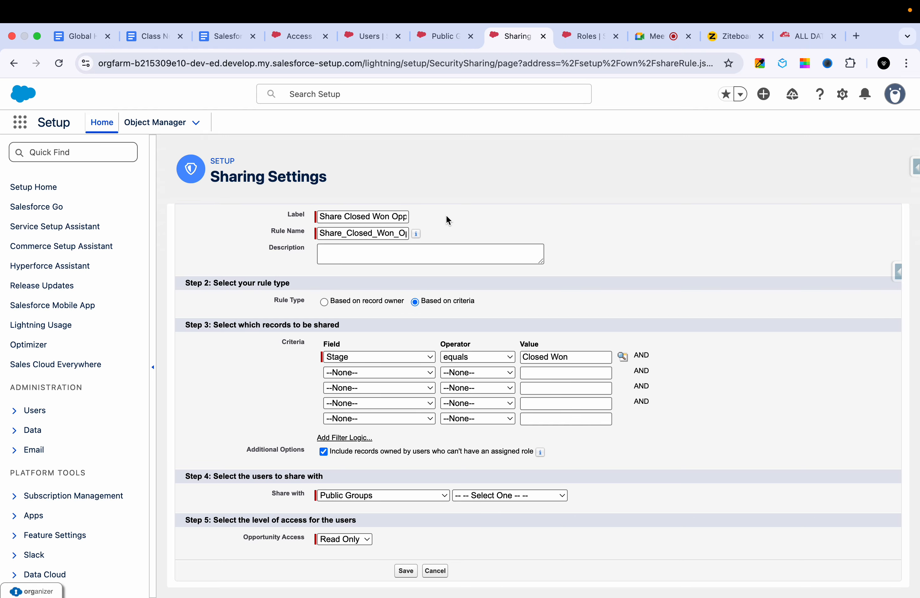
scroll(429, 315, down, 1)
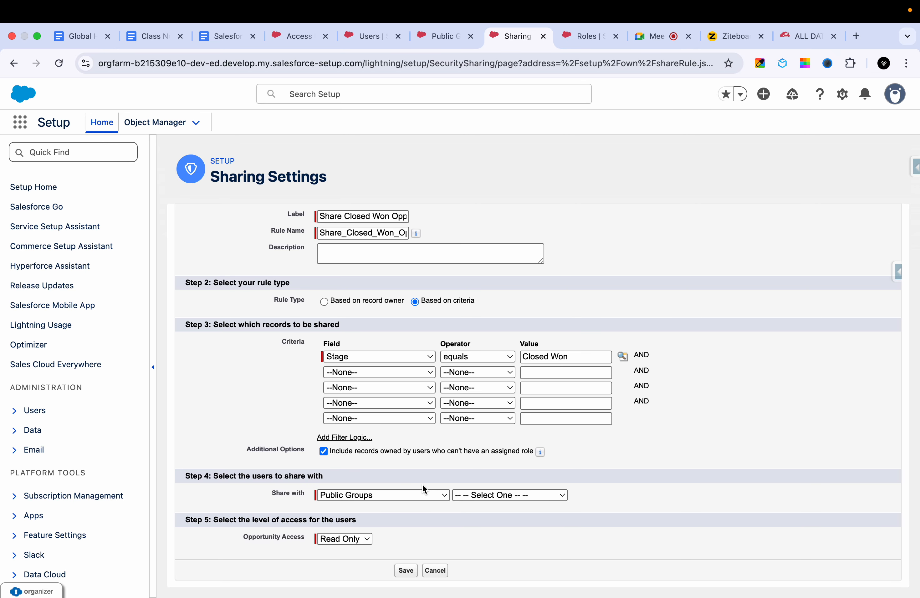
- Share with the GHS Global Markting Team public group, save the rule, and confirm recalculation
click(505, 497)
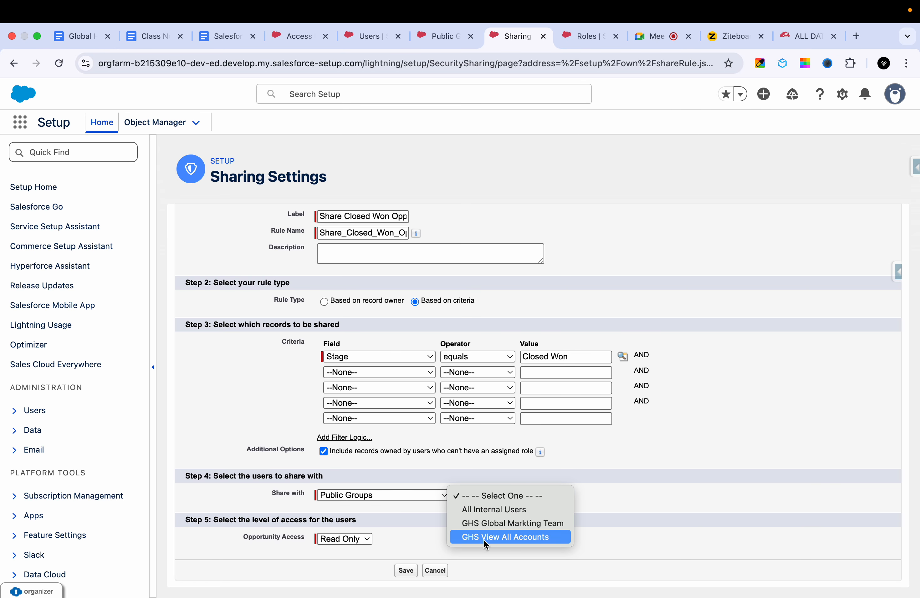
click(513, 526)
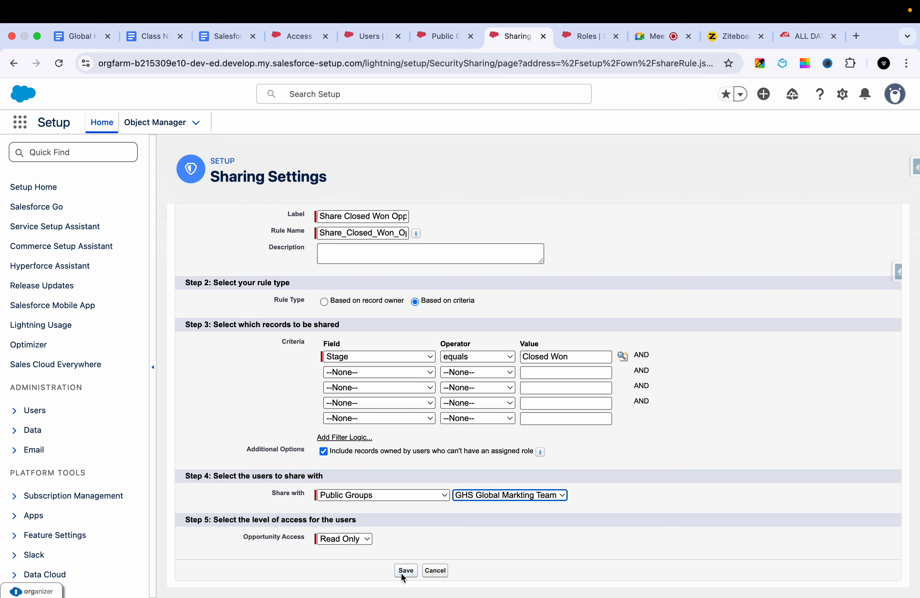
click(404, 576)
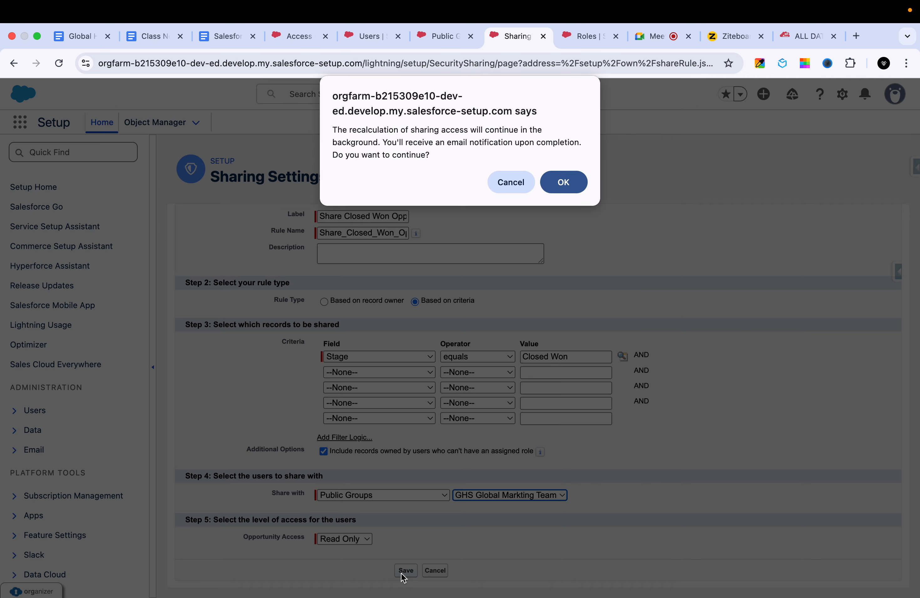
click(563, 188)
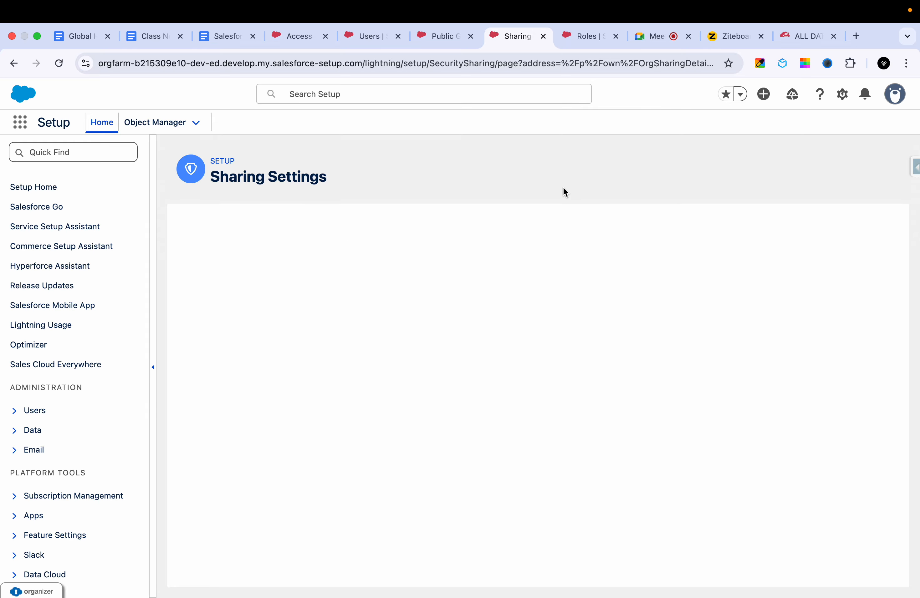
- Scroll the saved rule and go back to the Public Groups page
scroll(462, 325, down, 3)
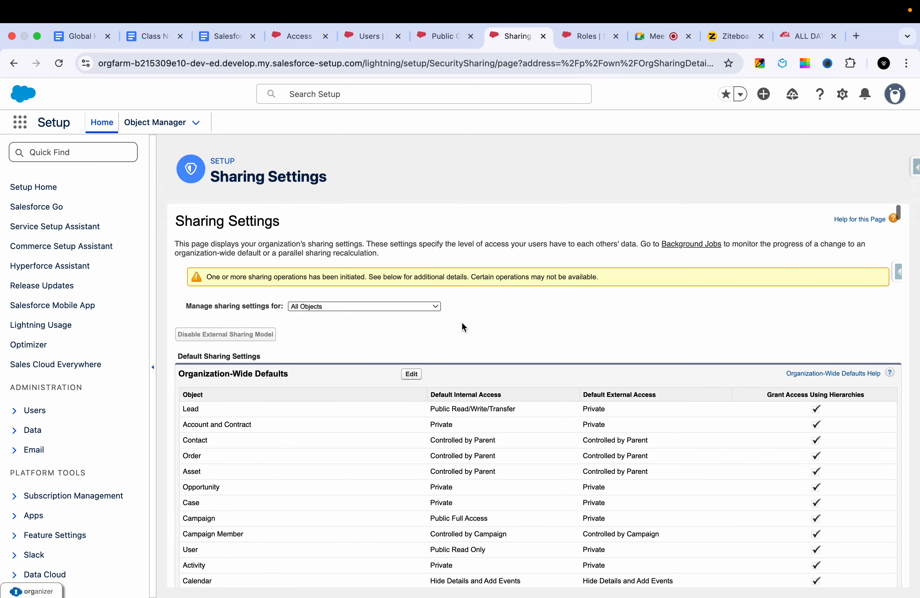
scroll(462, 326, down, 5)
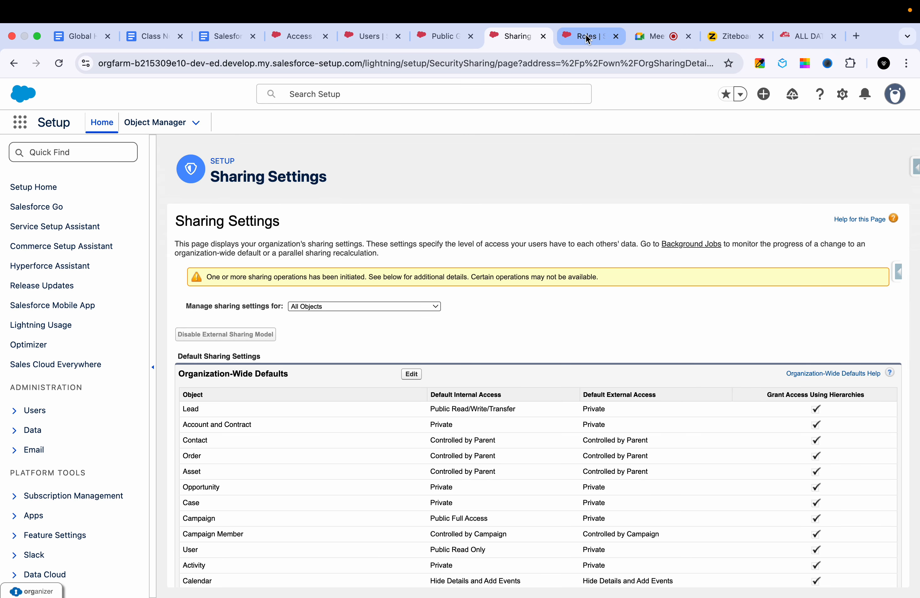
click(450, 37)
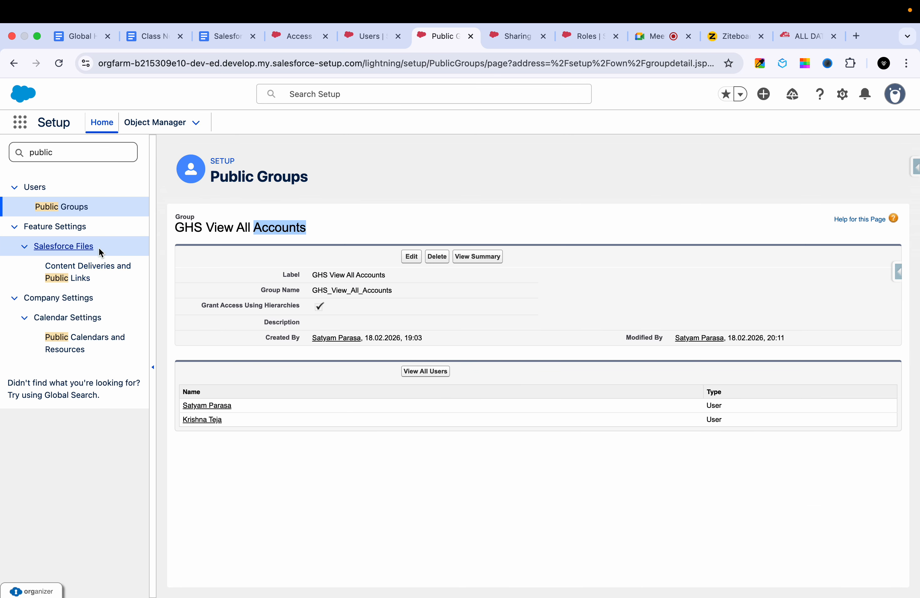
- Edit GHS Global Markting Team, add one more user from the Users search, and save
click(74, 213)
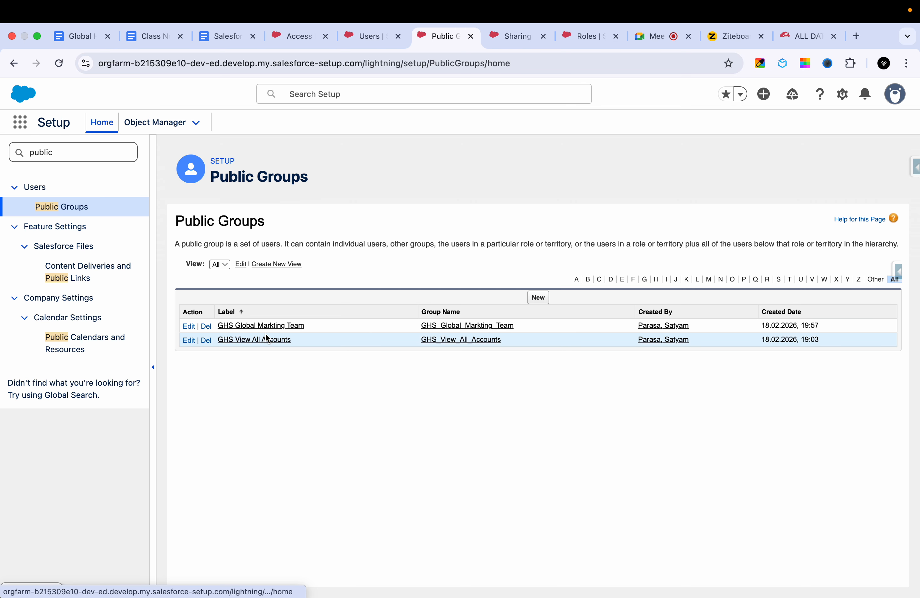
click(272, 330)
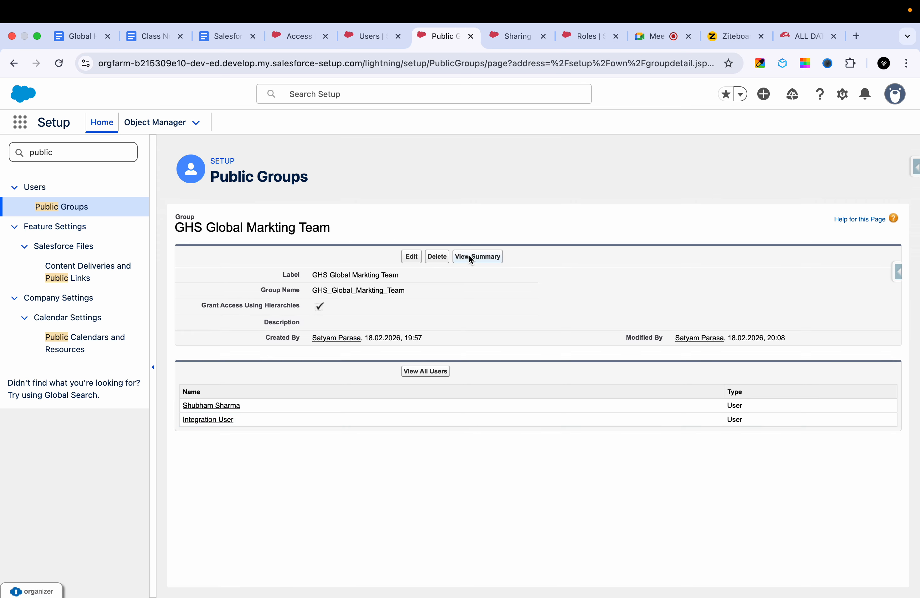
click(413, 259)
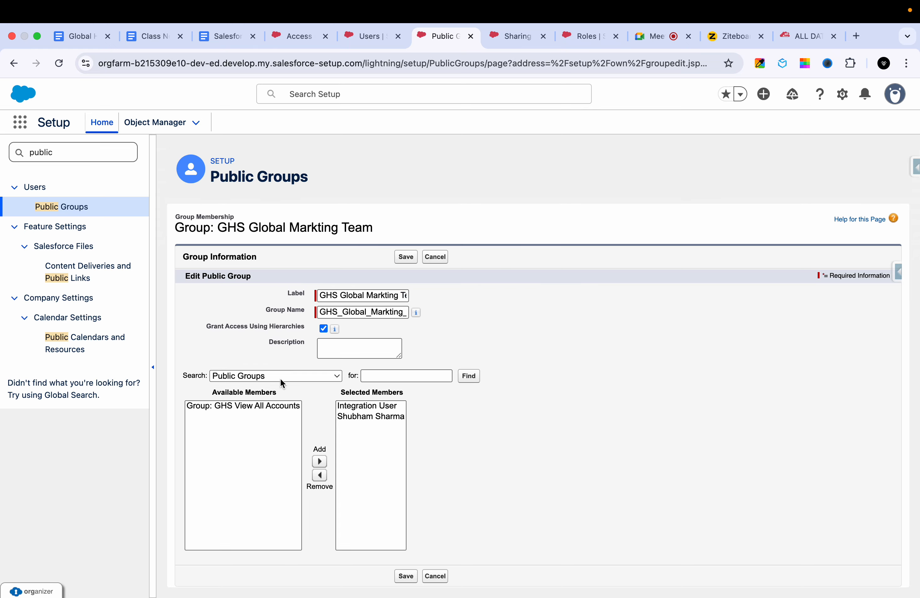
click(280, 378)
click(247, 418)
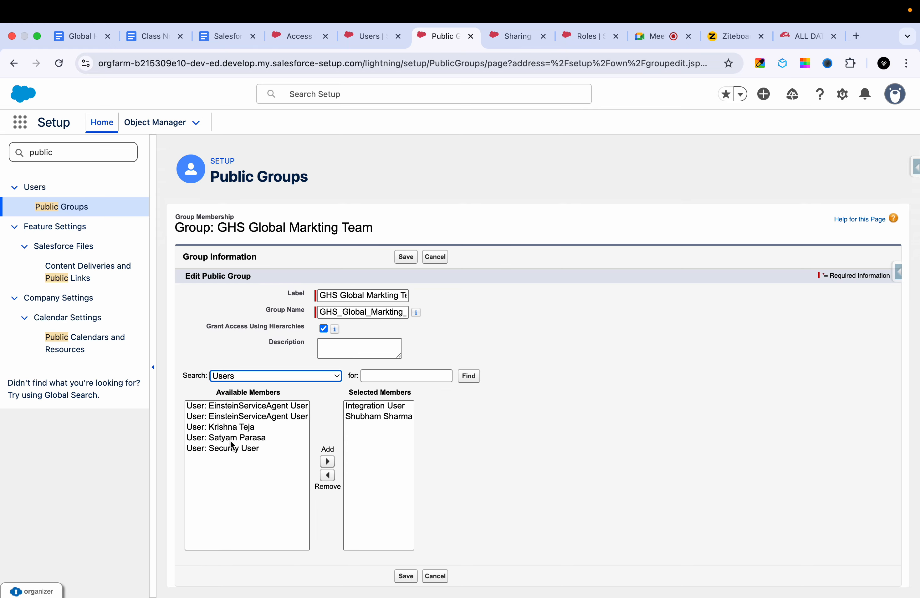
click(233, 427)
click(327, 462)
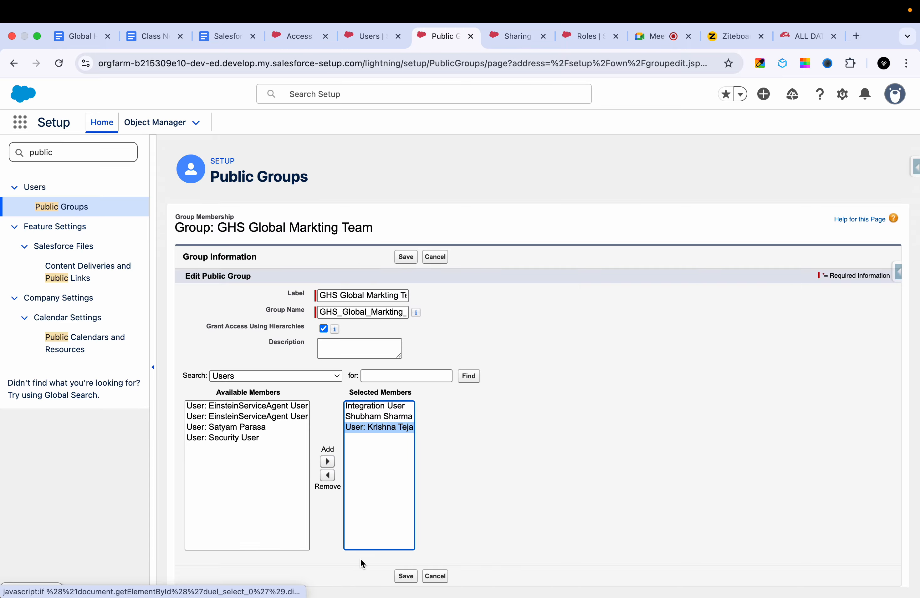
click(405, 576)
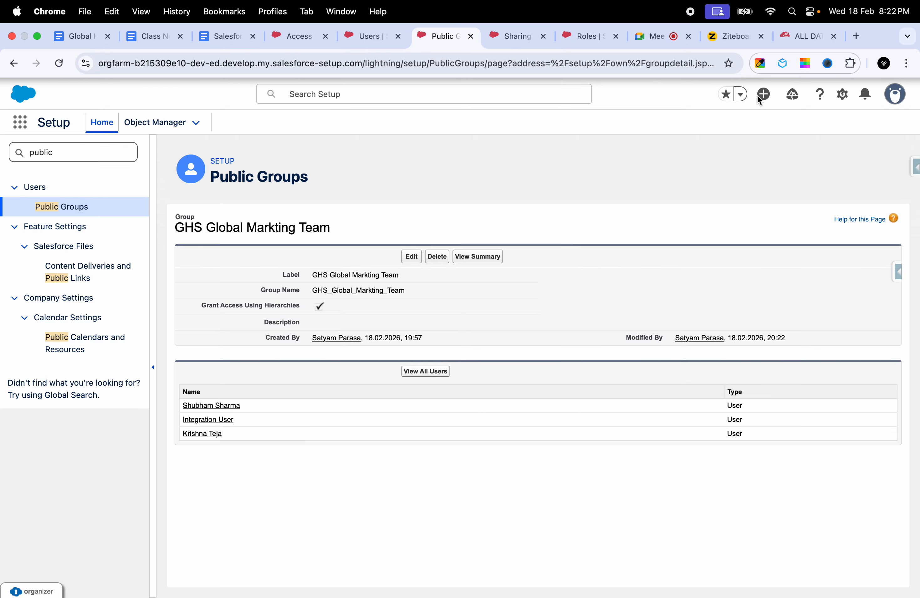
- In the sales user's window, show the All Opportunities list view with its 18 Closed Won records
key(ctrl+Right)
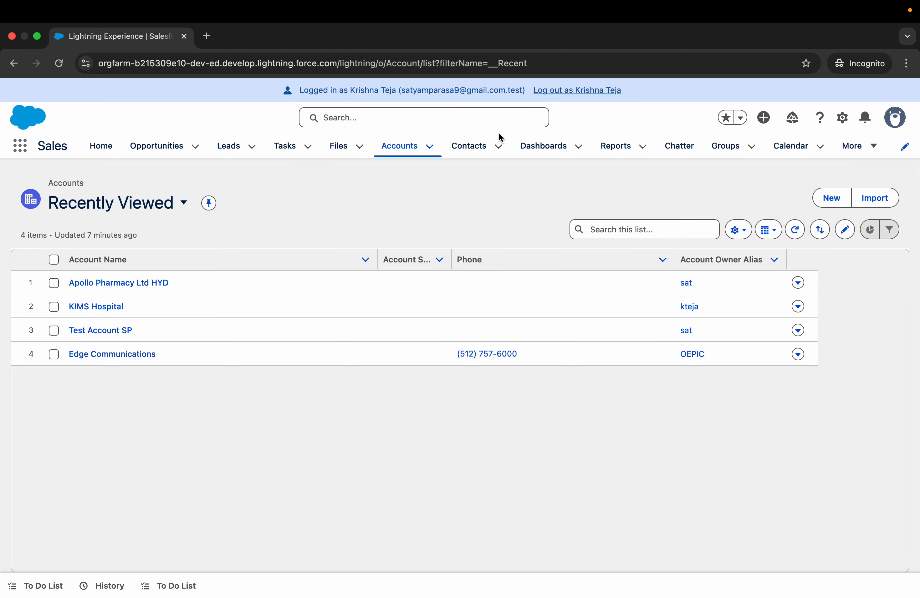
click(168, 149)
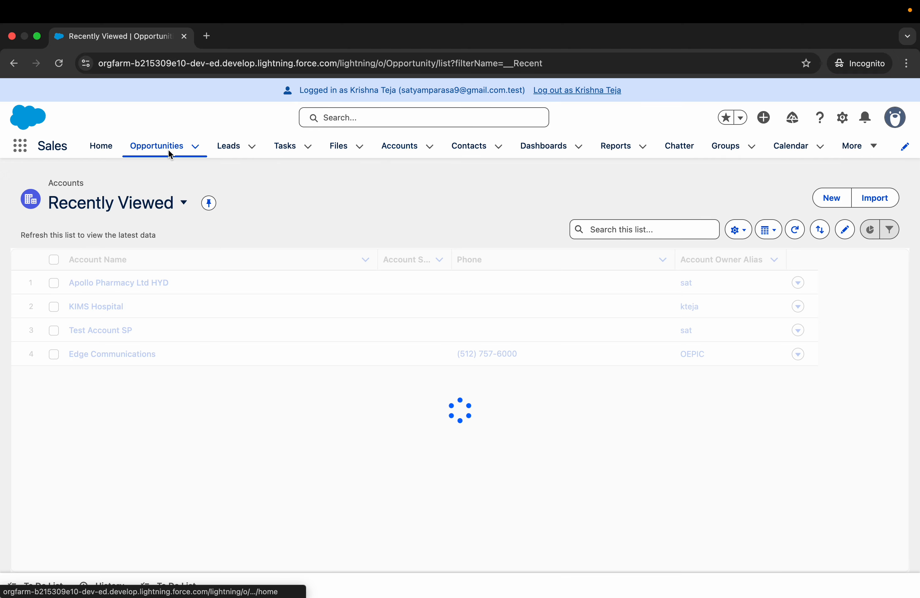
click(184, 203)
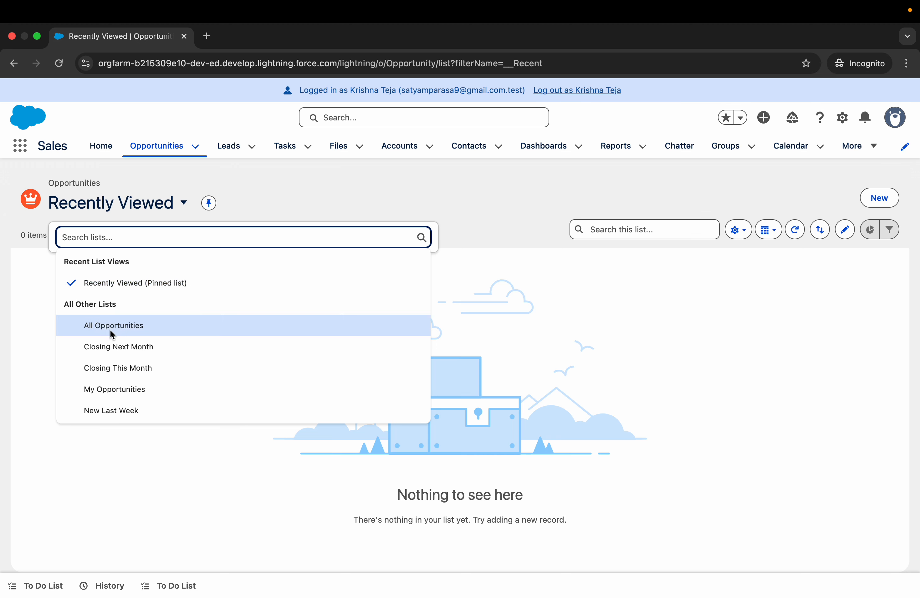
click(125, 327)
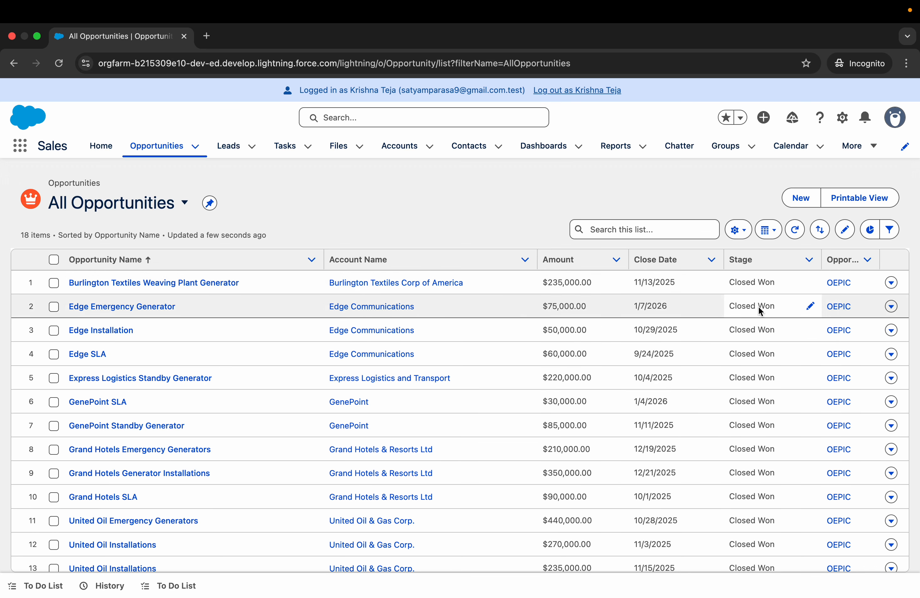
scroll(753, 400, down, 3)
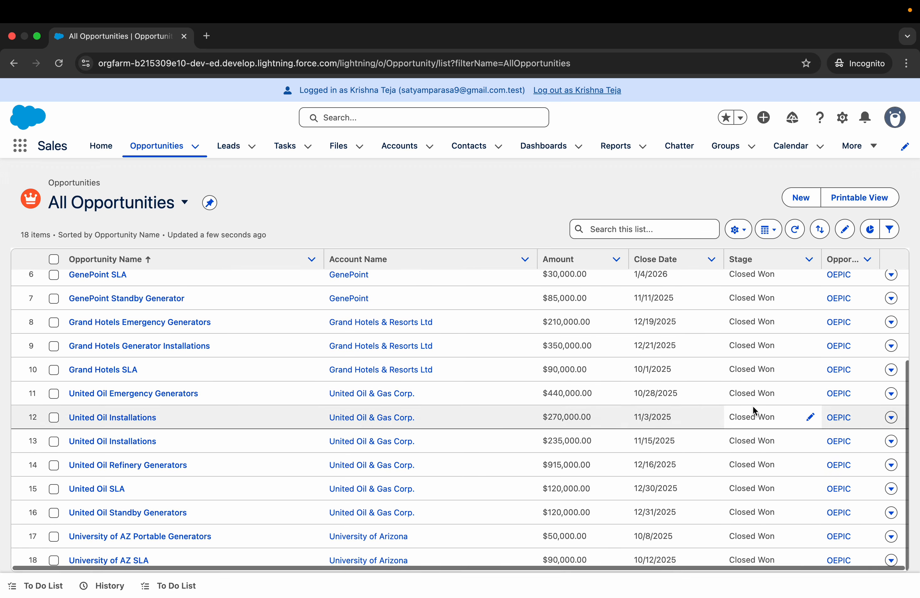
scroll(751, 403, up, 5)
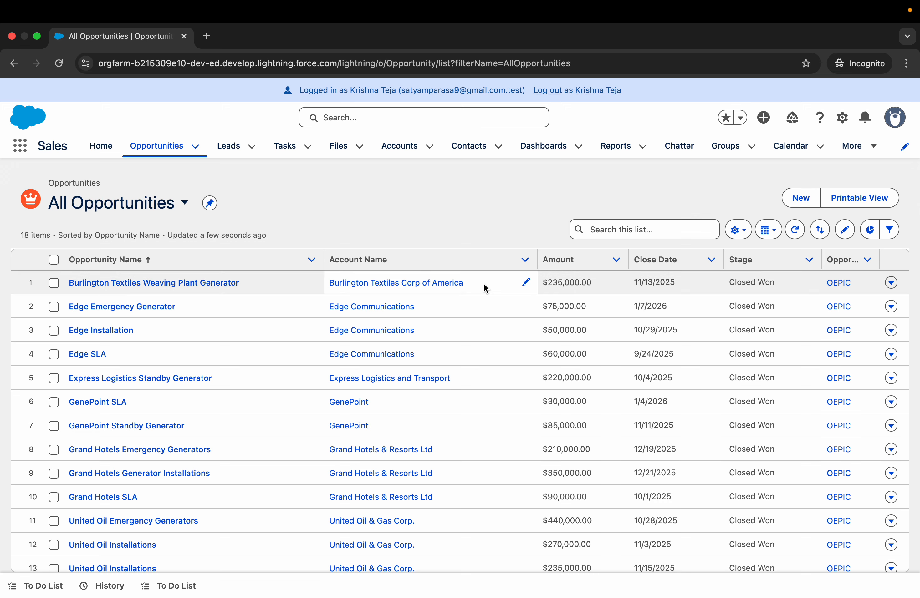
- Open Burlington Textiles Weaving Plant Generator, copy its URL, and return to the admin window
click(195, 283)
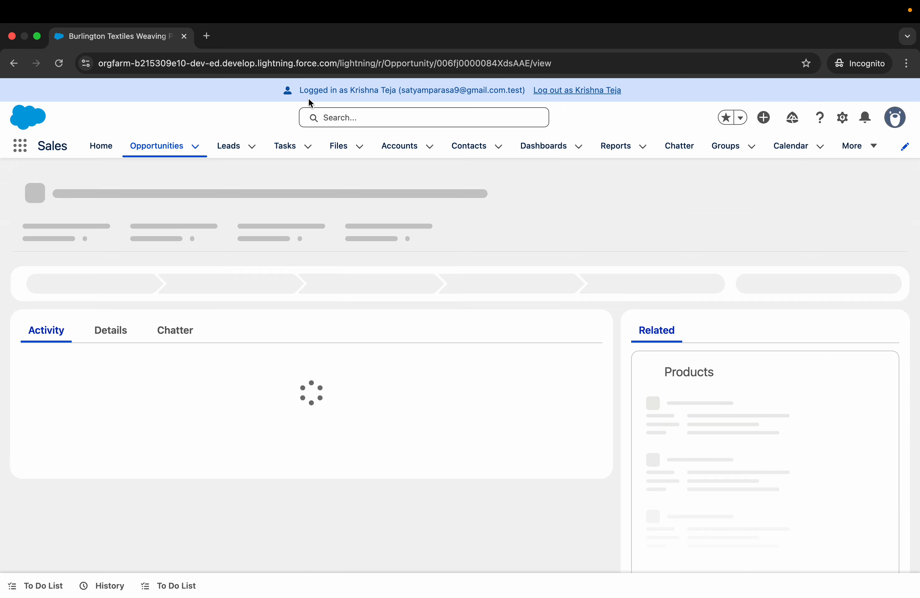
click(590, 67)
key(ctrl+c)
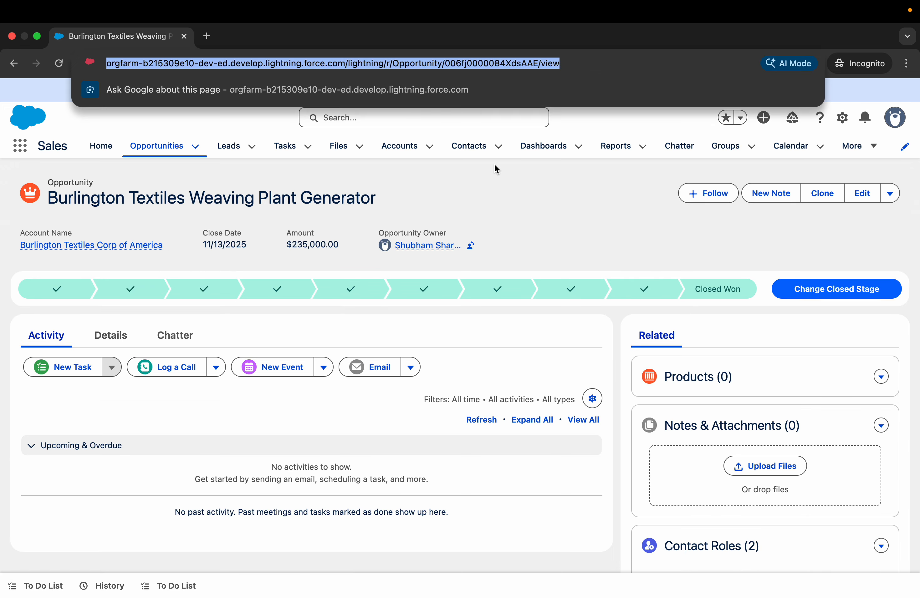
key(ctrl+Left)
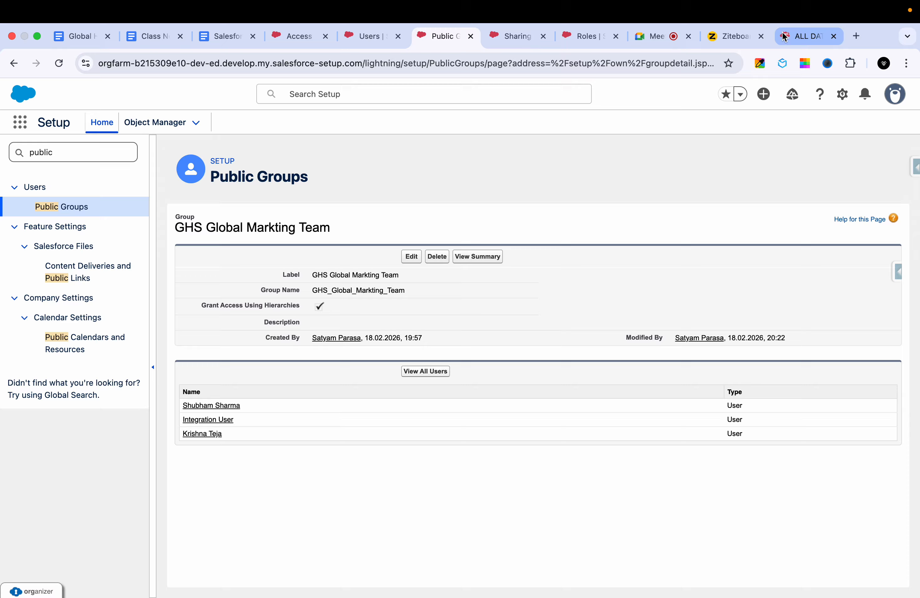
- Load the Burlington opportunity in a new tab and open the test user's access details in its sharing hierarchy
click(856, 35)
key(ctrl+v)
key(Return)
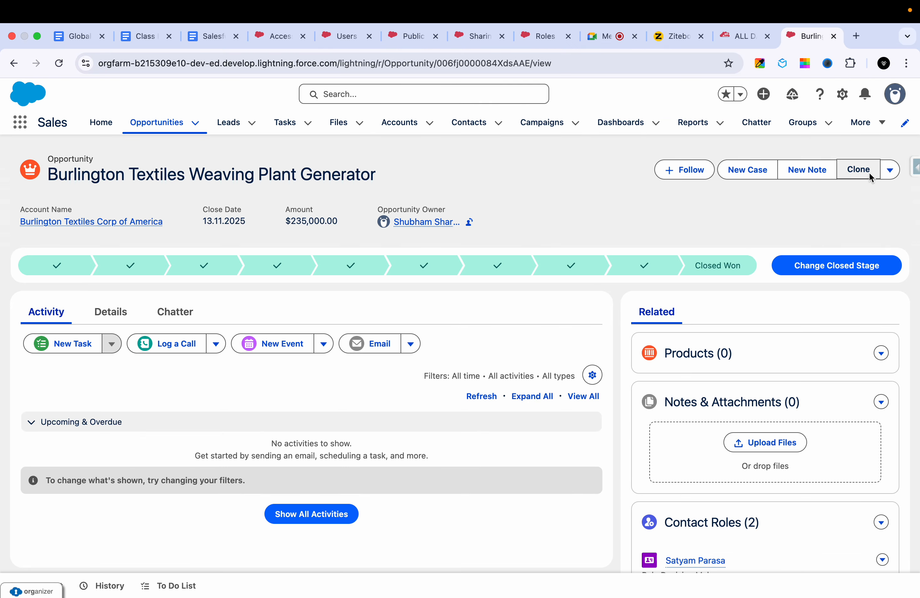
click(889, 170)
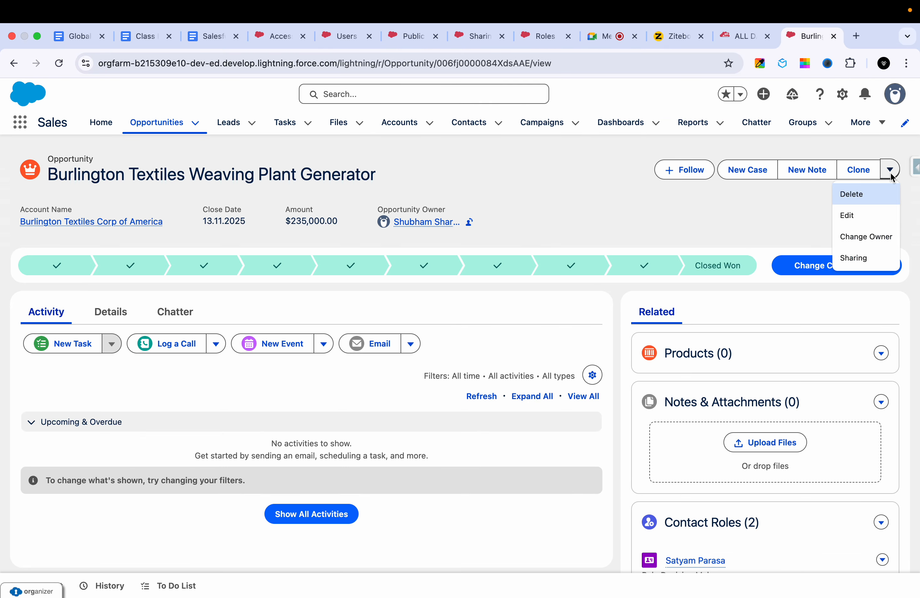
click(848, 261)
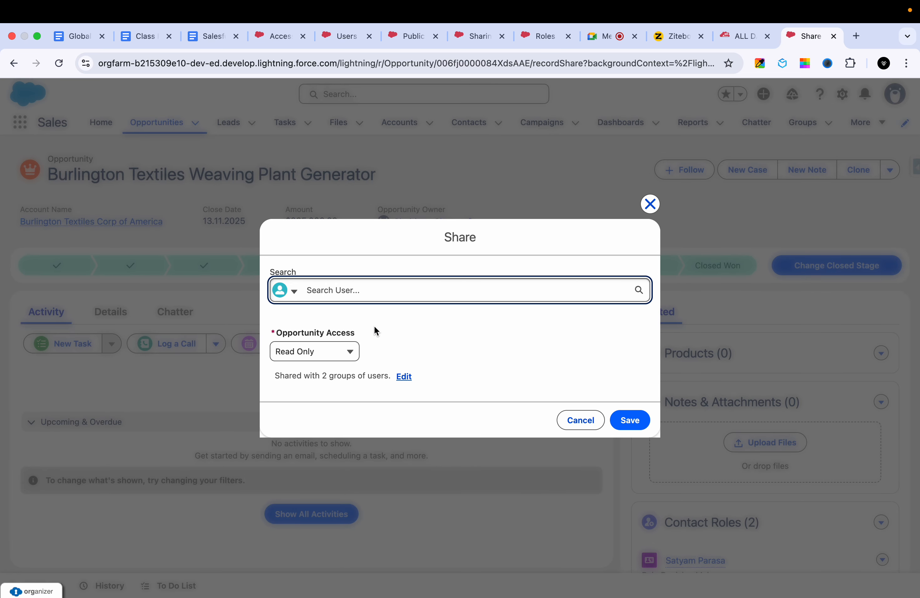
click(404, 376)
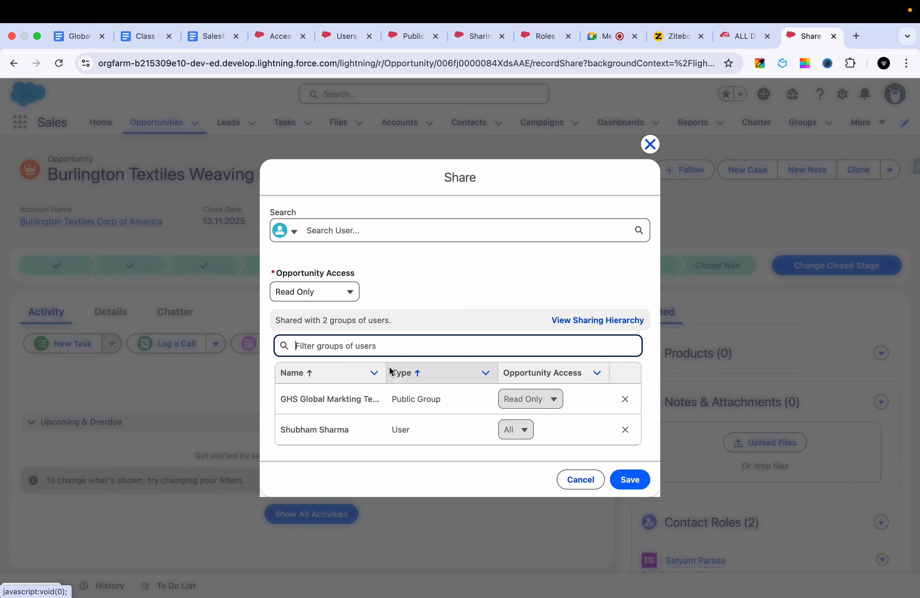
click(583, 320)
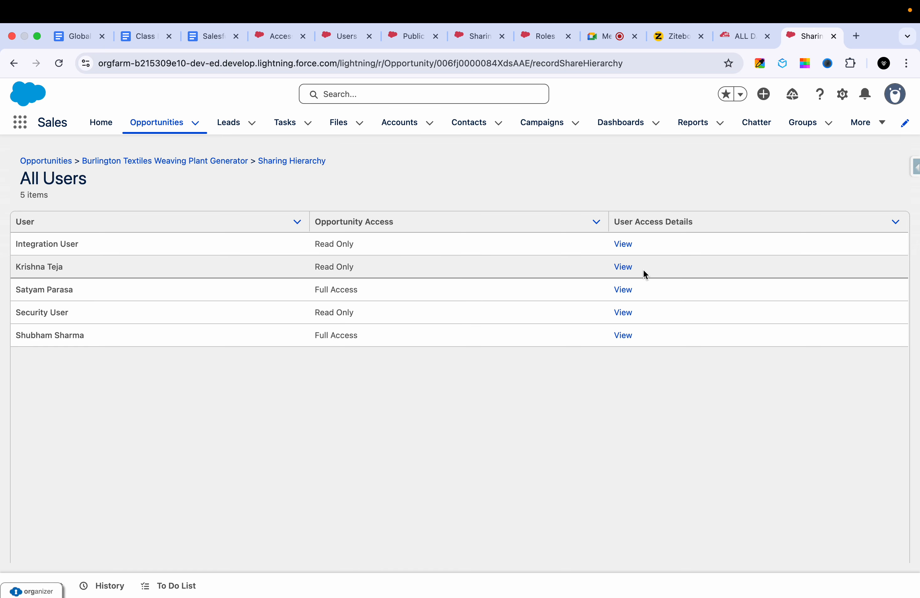
click(624, 267)
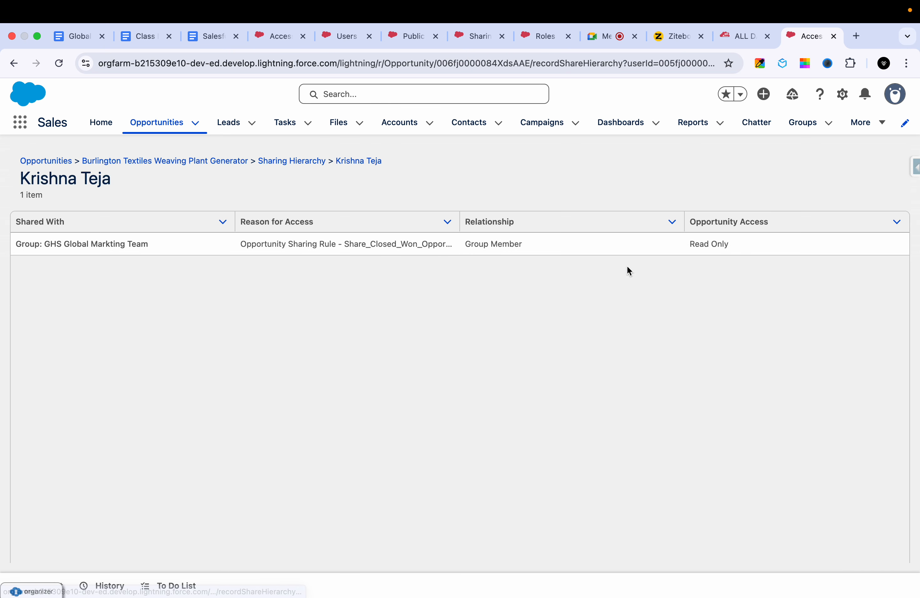
- Widen Reason for Access to confirm Read Only via Share_Closed_Won_Opportunities_Marketing_Team group membership
double_click(105, 244)
click(102, 241)
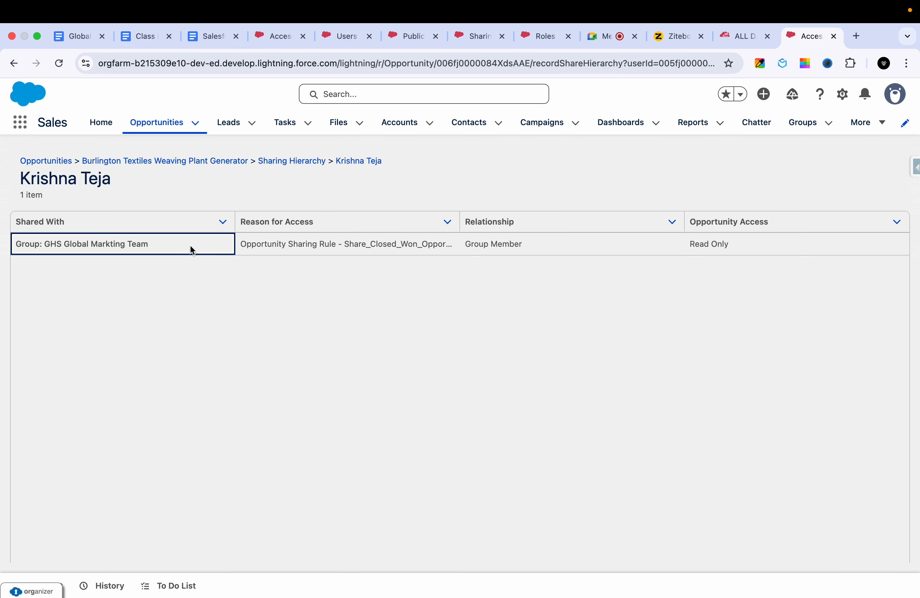
triple_click(164, 240)
triple_click(316, 239)
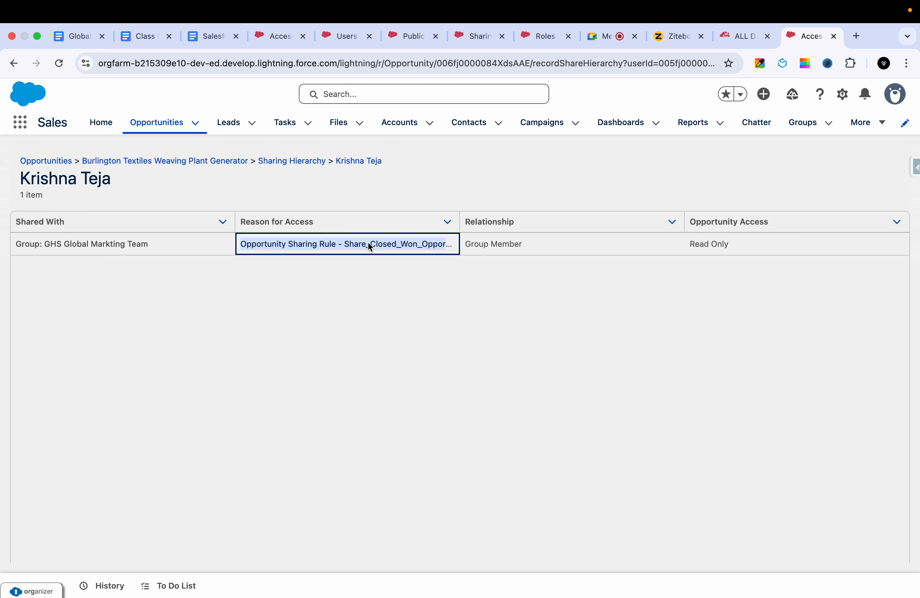
triple_click(369, 246)
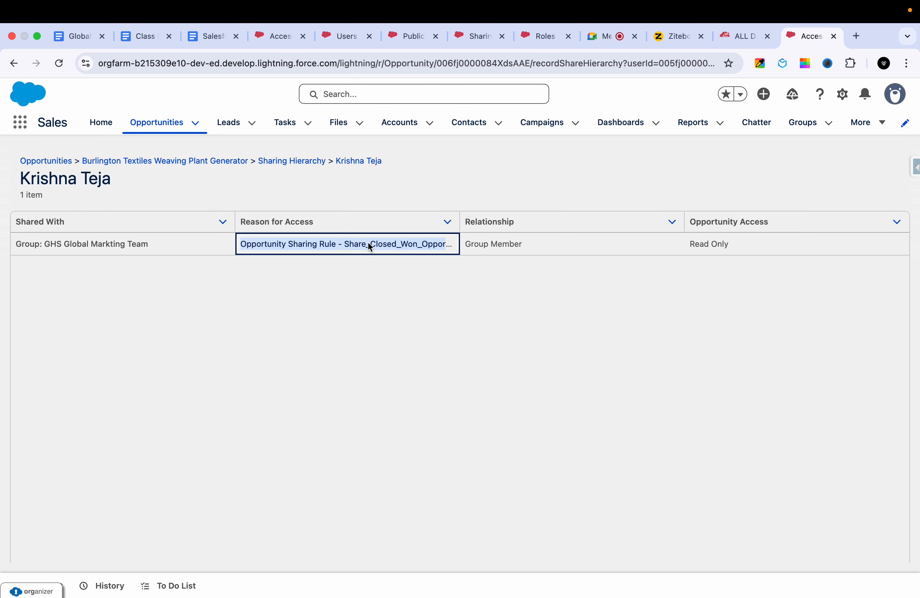
click(343, 243)
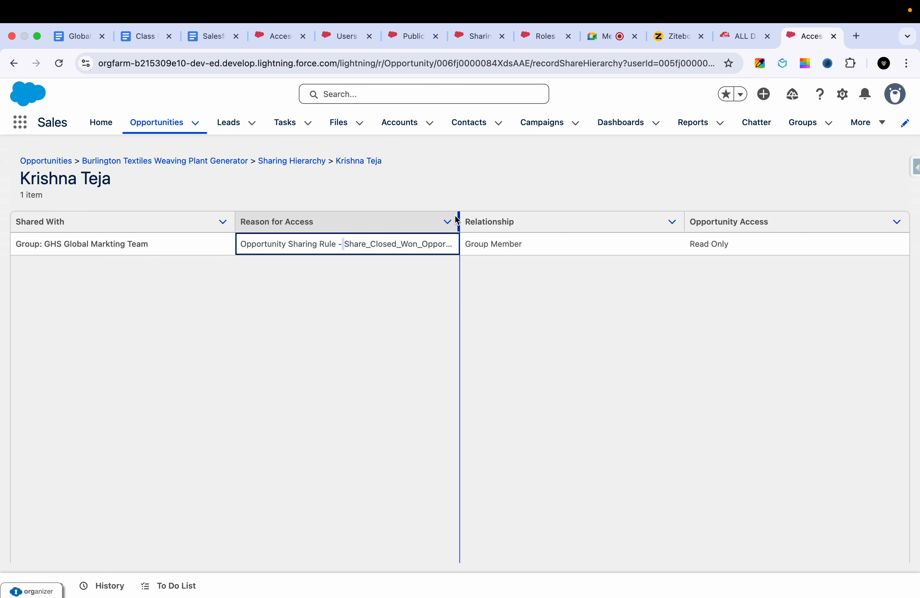
drag(456, 219, 569, 217)
triple_click(617, 241)
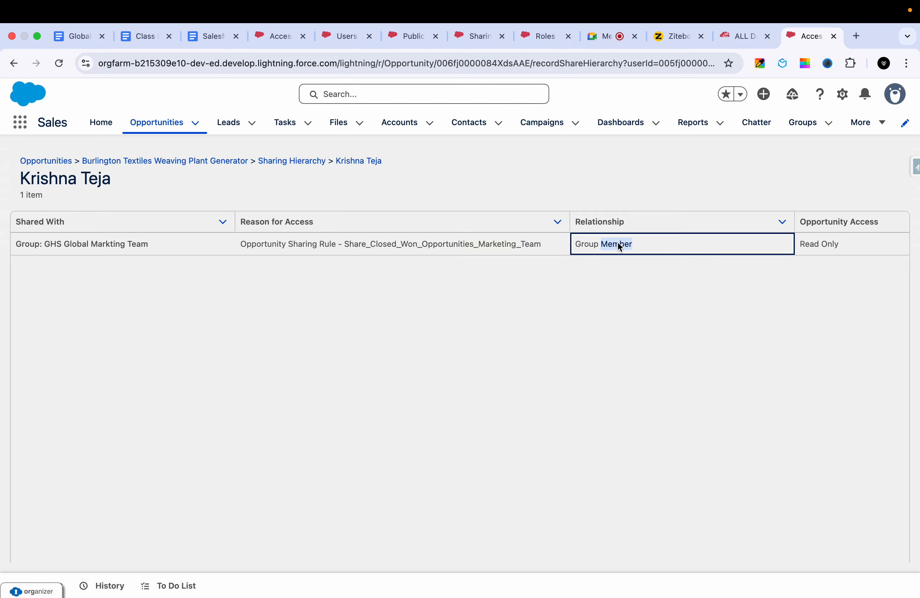
triple_click(832, 243)
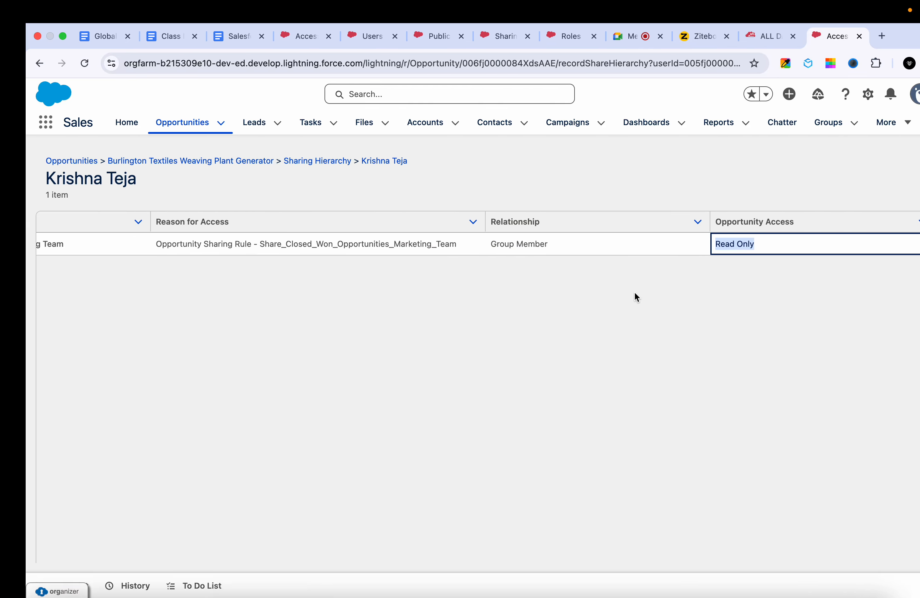
key(ctrl+Right)
- Open the Burlington Textiles Weaving Plant Generator opportunity in the admin window from its copied URL
key(super+l)
key(ctrl+c)
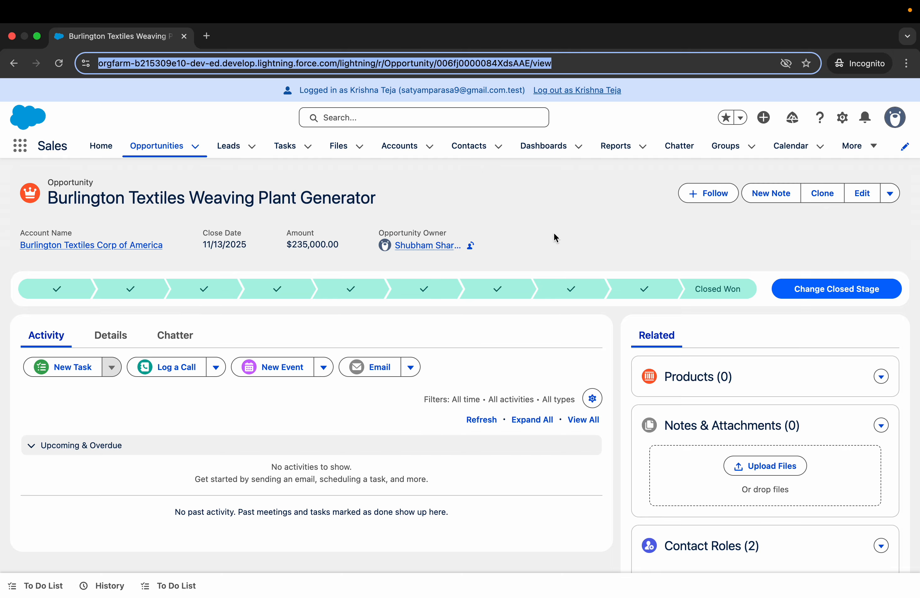
key(ctrl+Left)
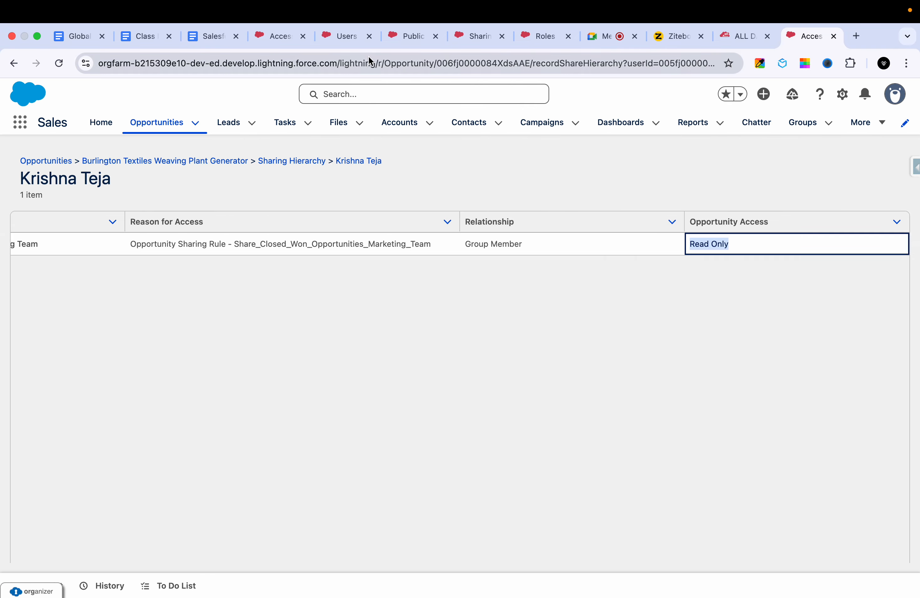
click(170, 124)
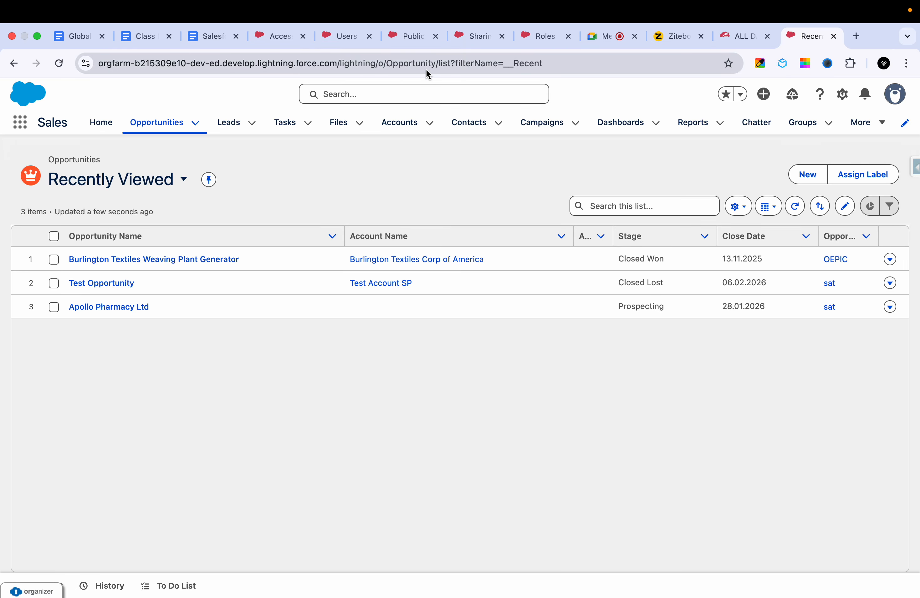
click(534, 67)
key(ctrl+v)
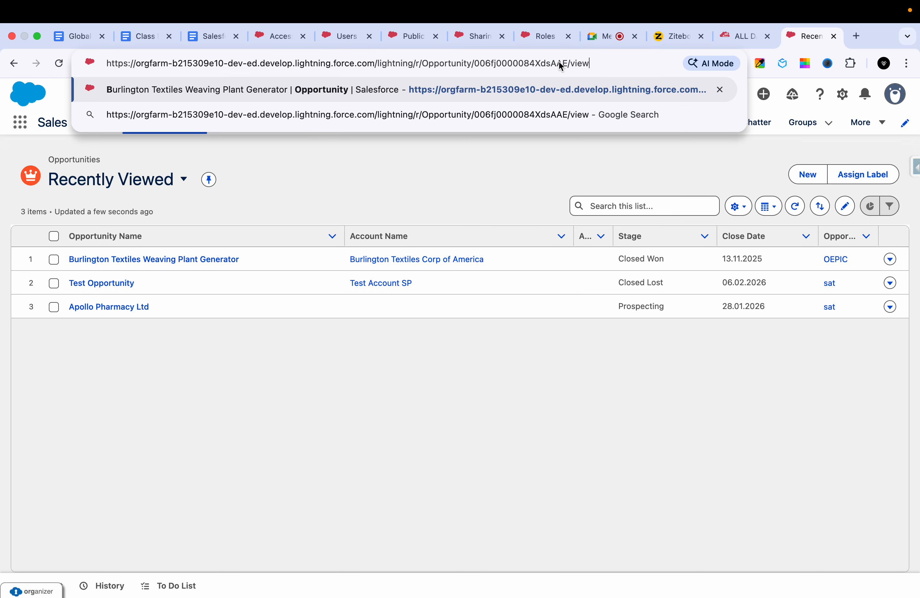
key(Return)
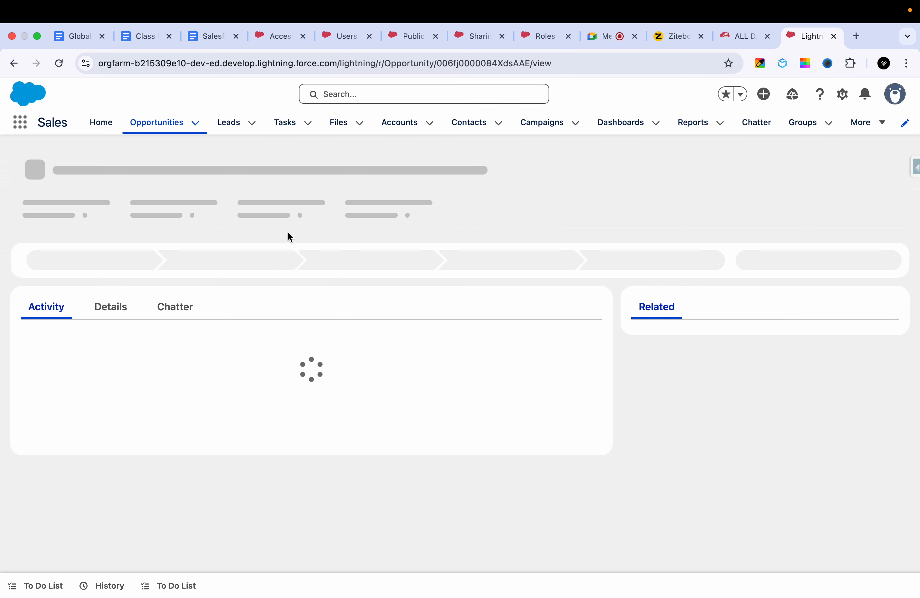
- Change the opportunity's Stage to Pending Approval, save, and reload it in the test user's window
click(117, 314)
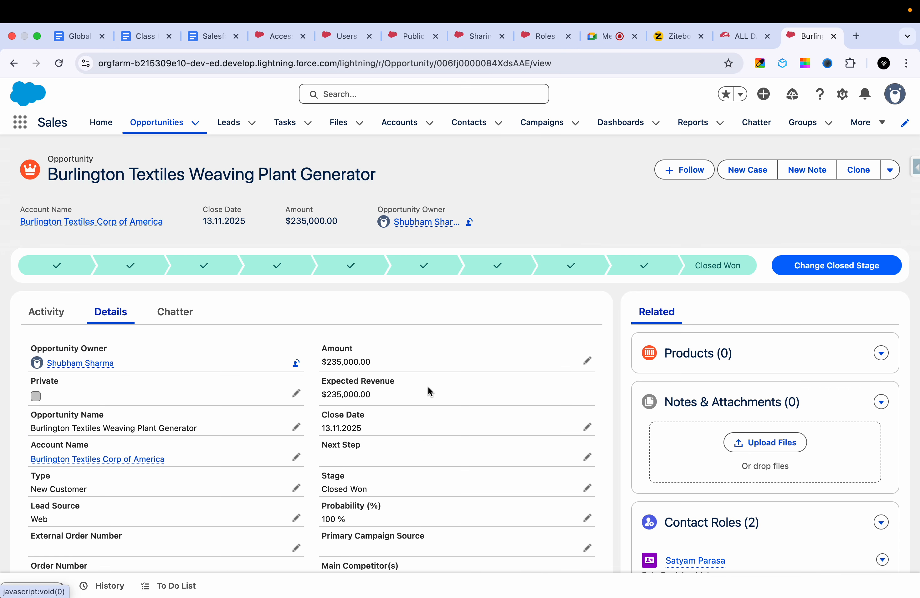
scroll(485, 404, down, 4)
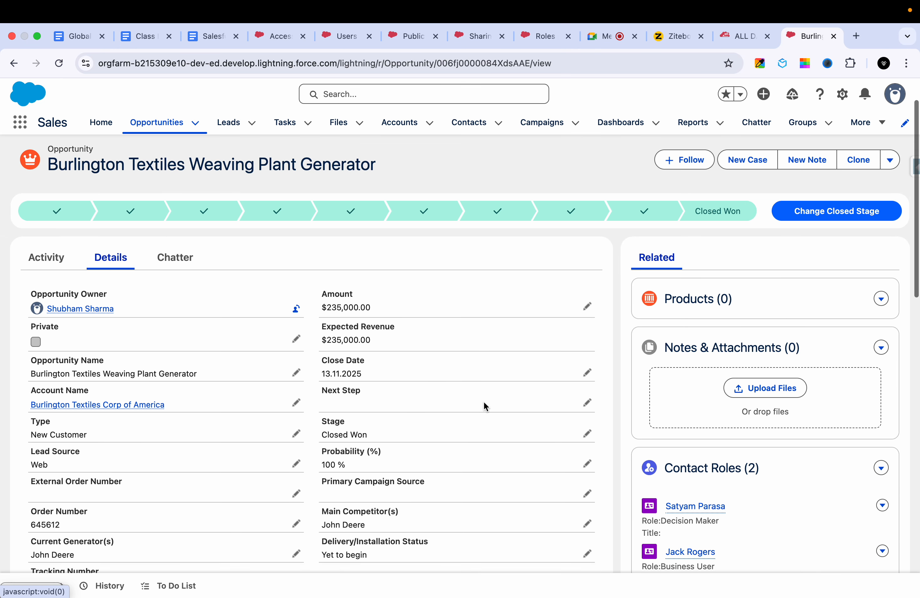
click(583, 403)
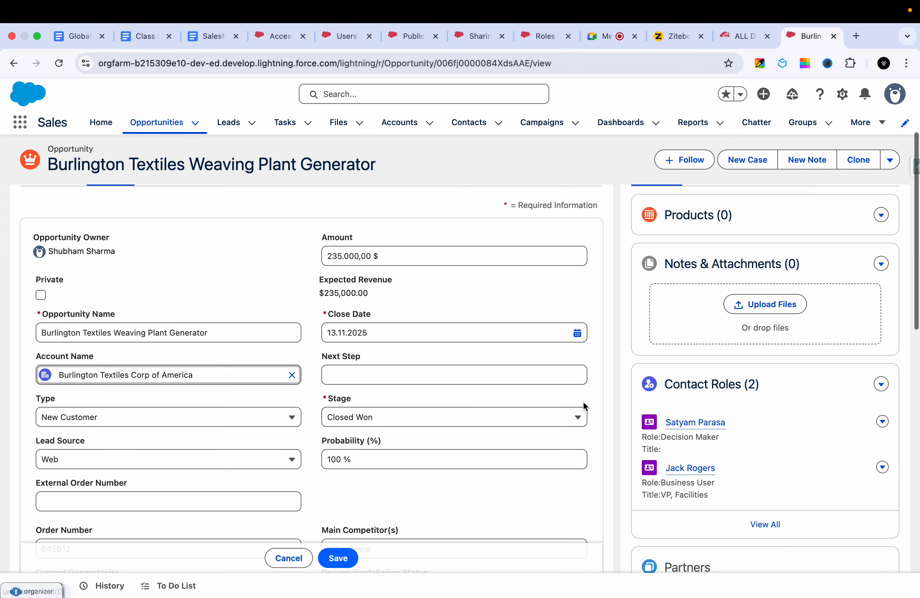
click(502, 417)
click(497, 373)
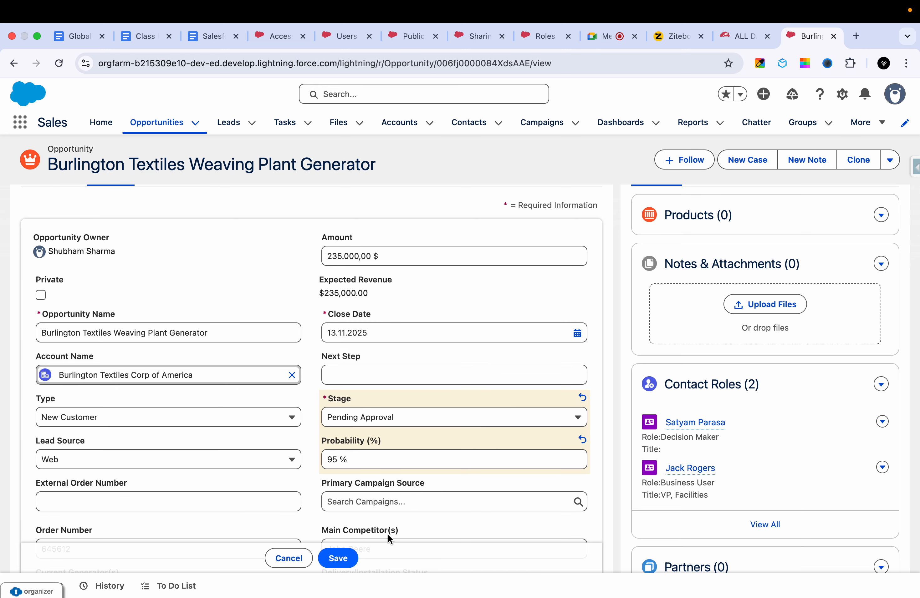
click(344, 553)
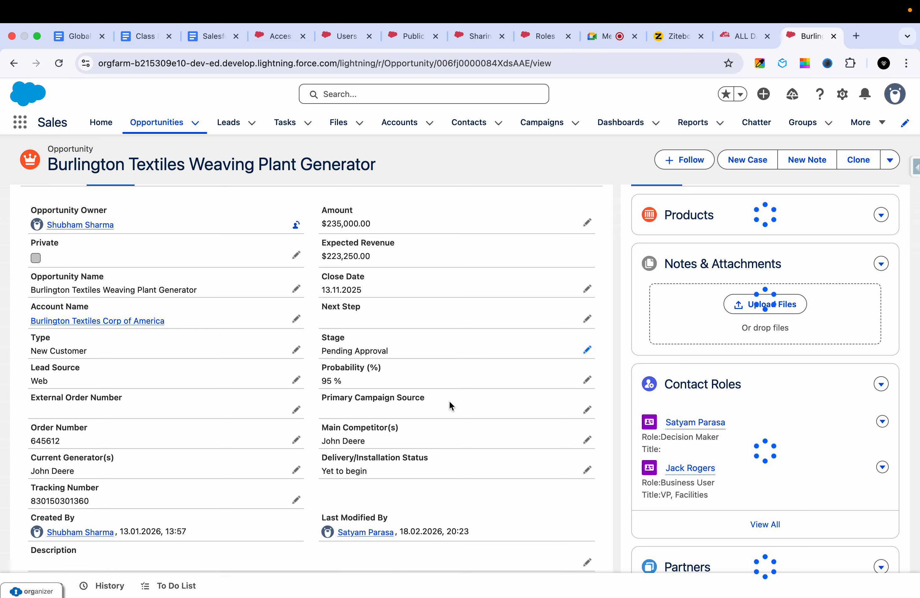
key(ctrl+Right)
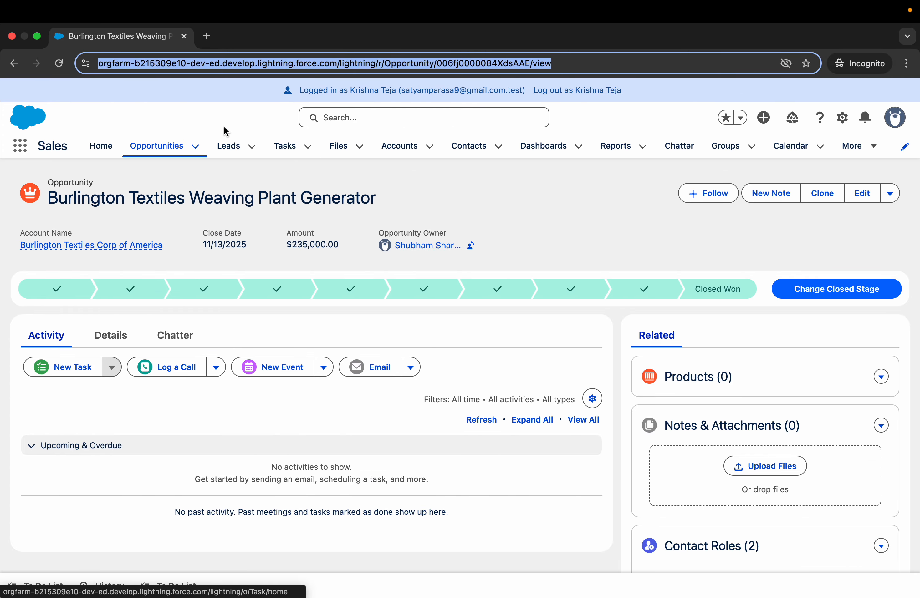
click(62, 68)
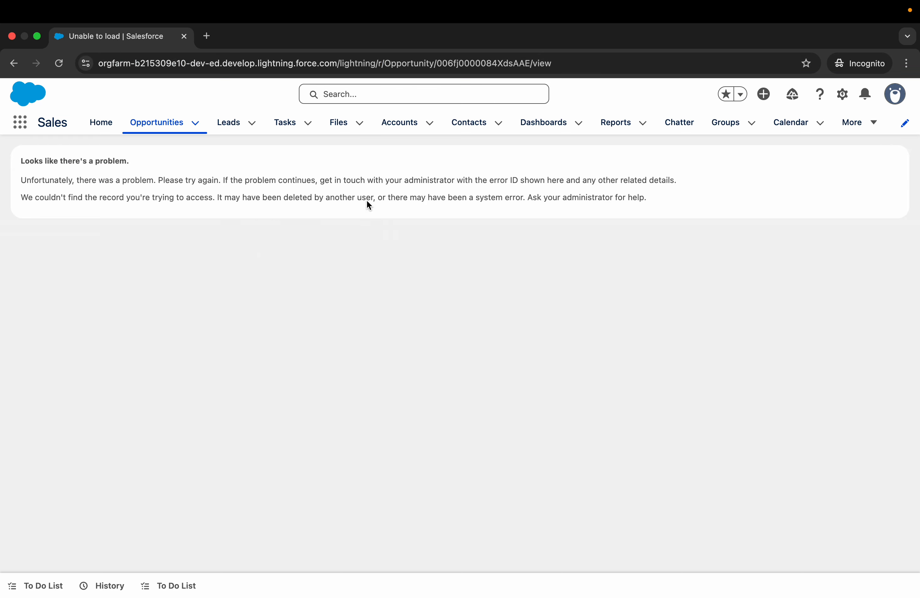
- Set the Burlington opportunity's Stage back to Closed Won and save
key(ctrl+Left)
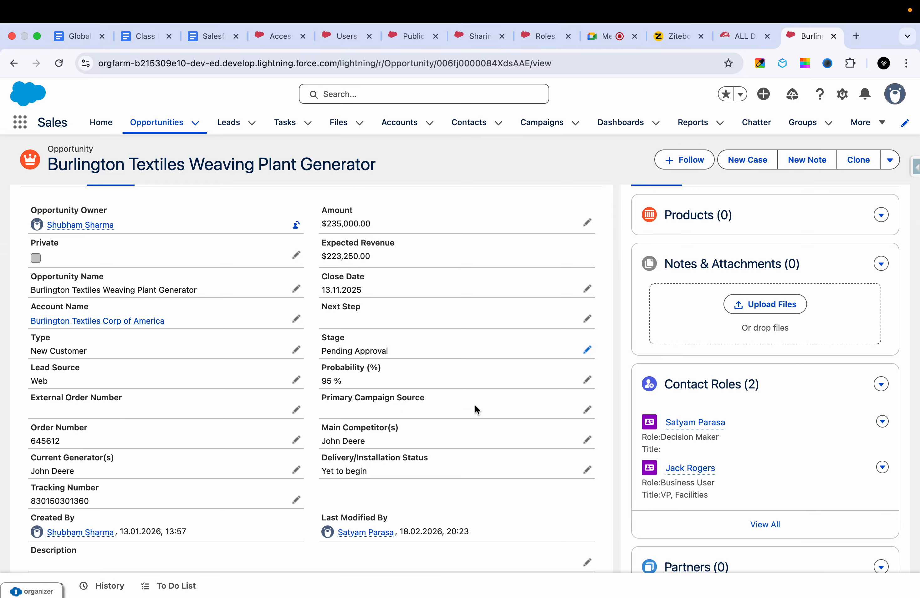
click(591, 346)
click(451, 366)
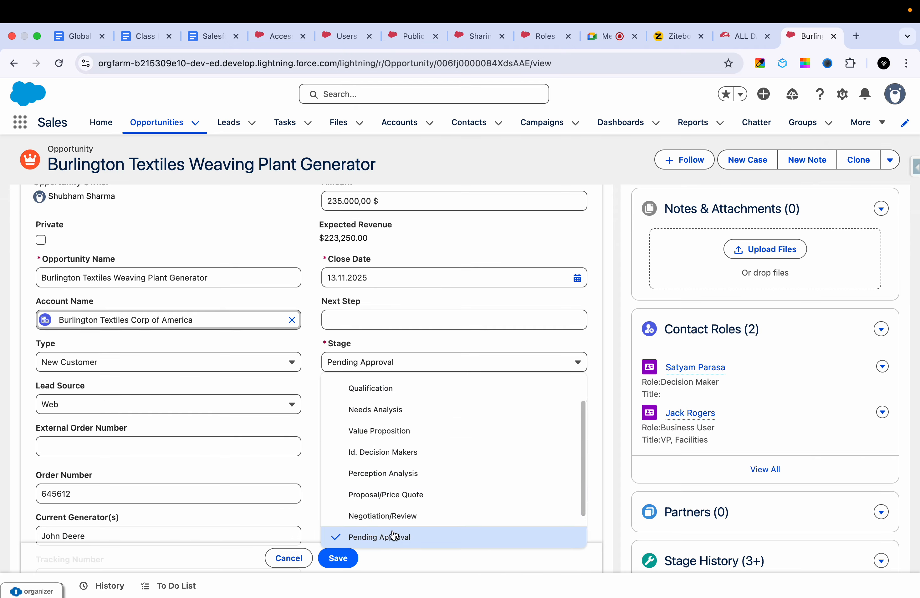
scroll(404, 491, down, 2)
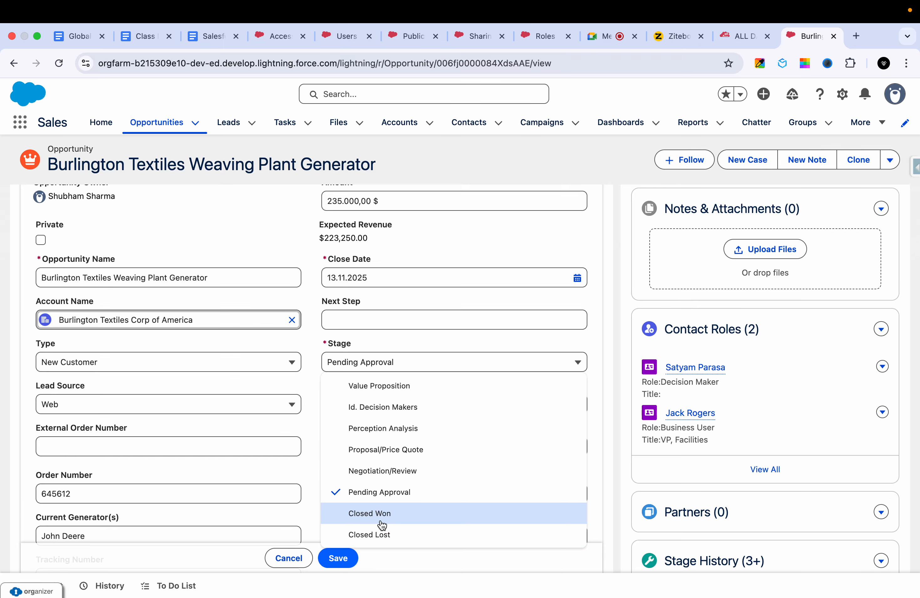
click(403, 519)
click(333, 560)
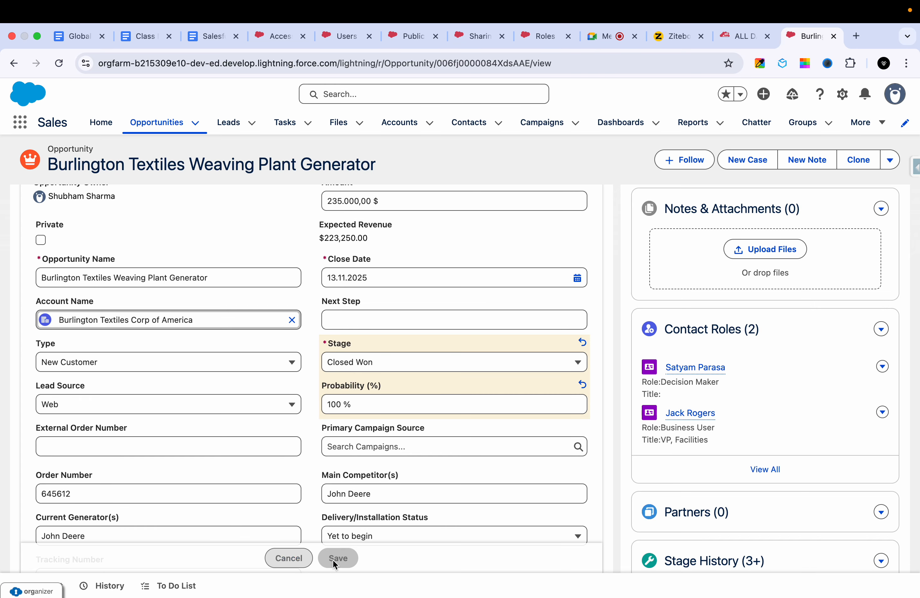
- Reload the opportunity as the marketing user to confirm it is visible again
key(ctrl+Right)
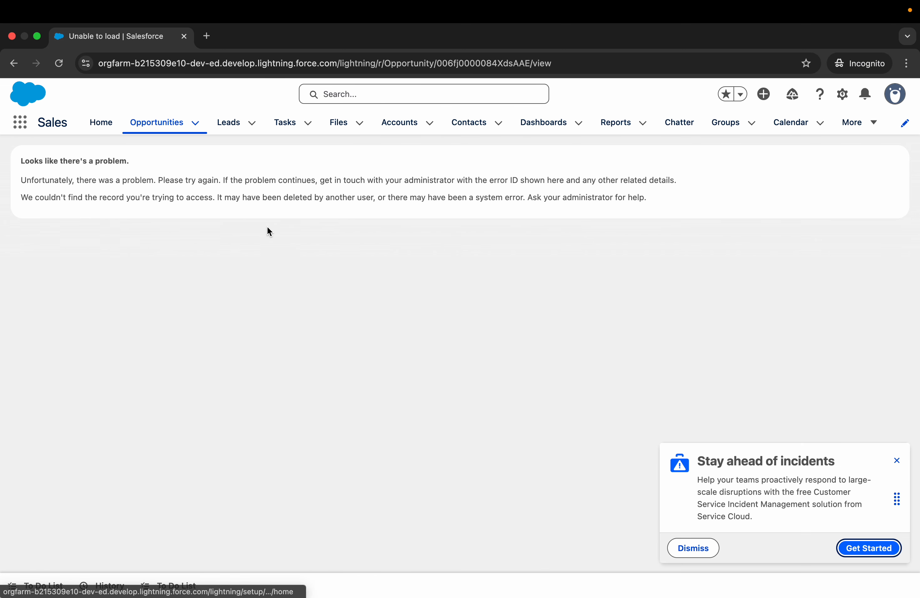
key(super+r)
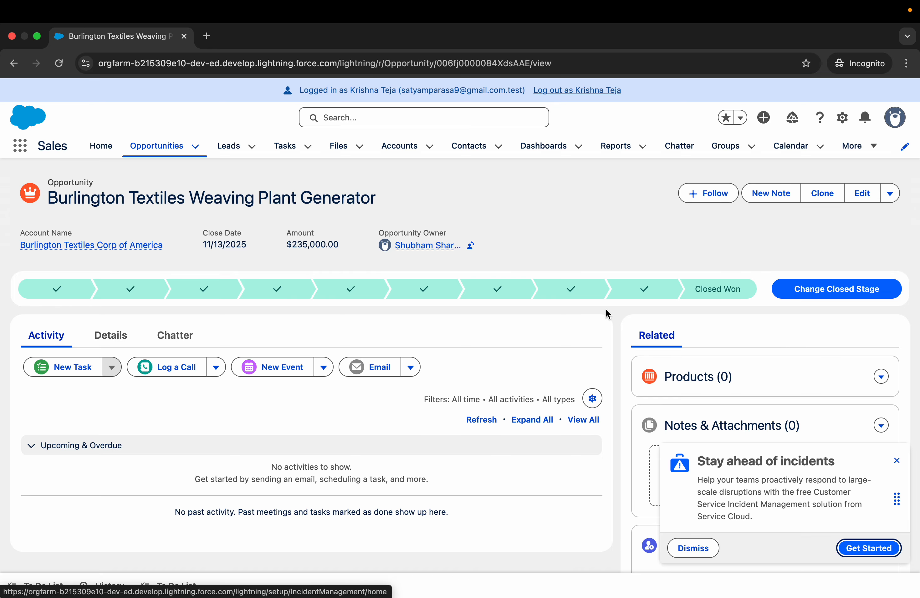
key(ctrl+Left)
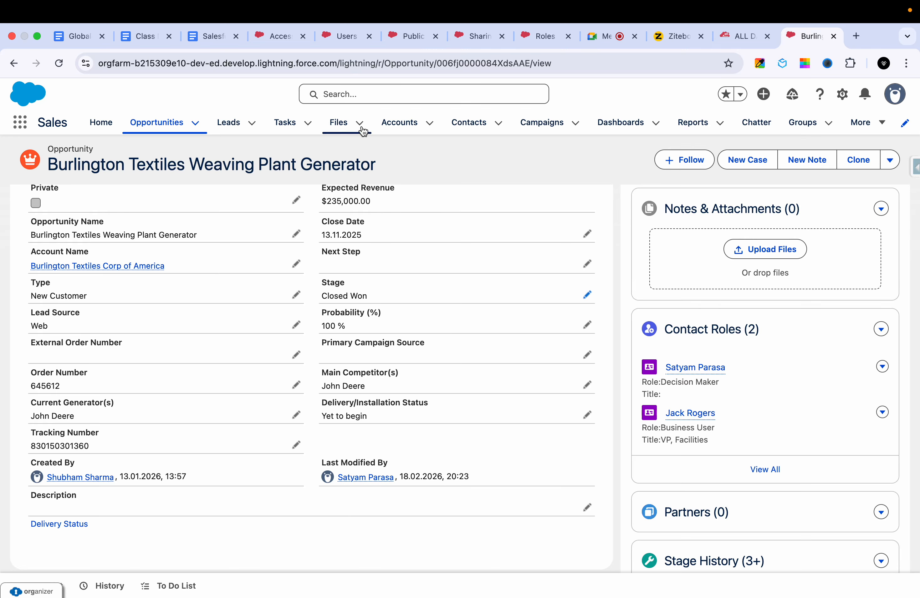
click(137, 39)
- Scroll through the Class Notes Daily sharing-rules notes, then check Queues in the course outline's Security & Access Control list
scroll(286, 238, up, 15)
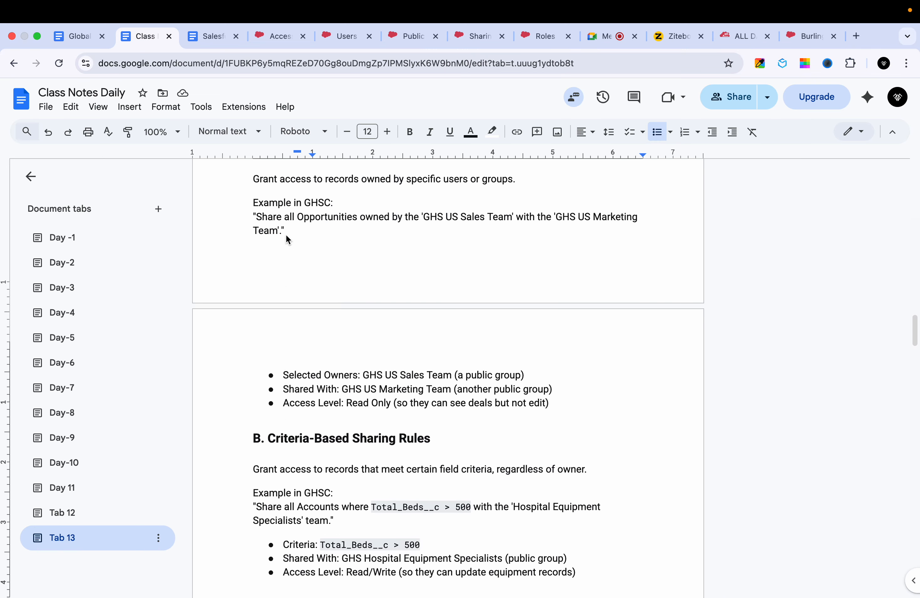
scroll(286, 239, up, 10)
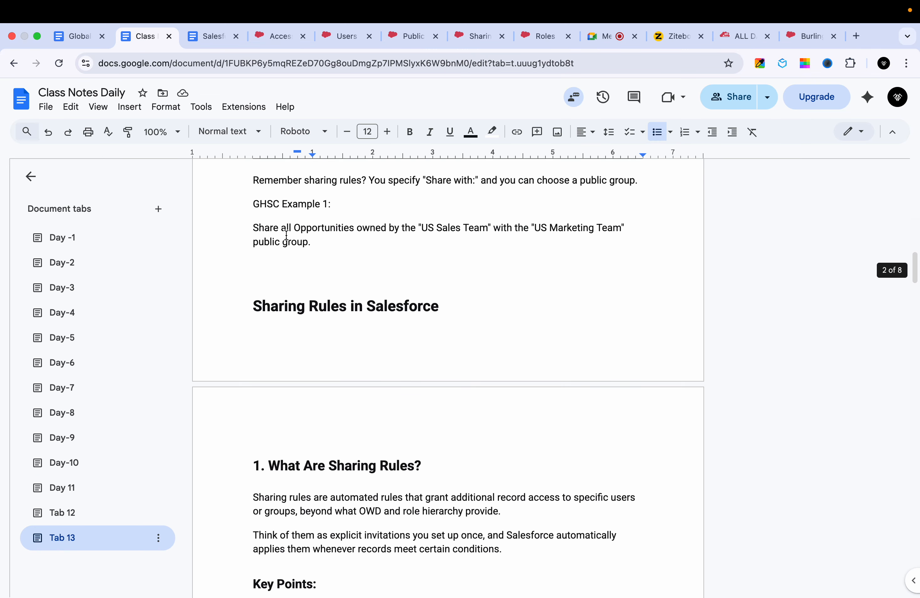
click(203, 39)
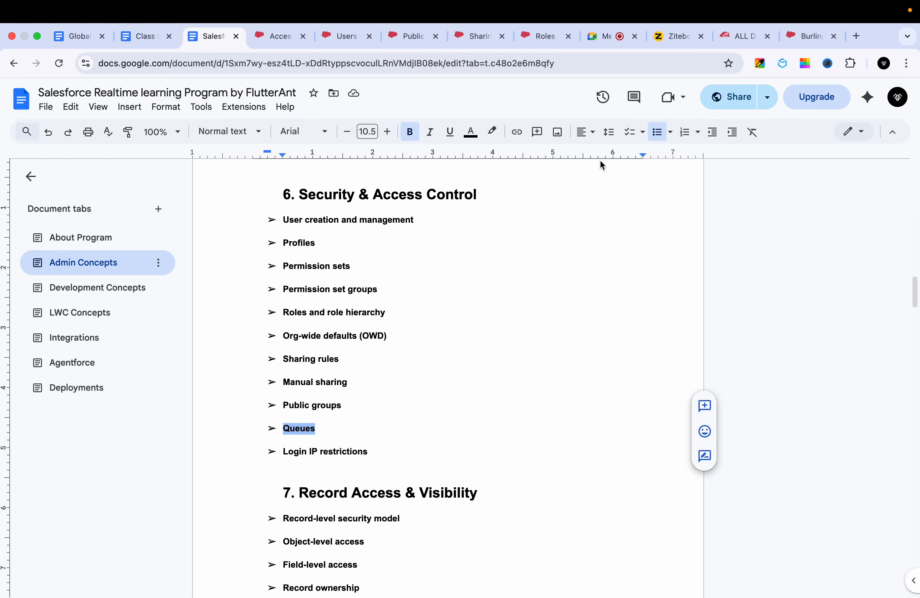
click(669, 47)
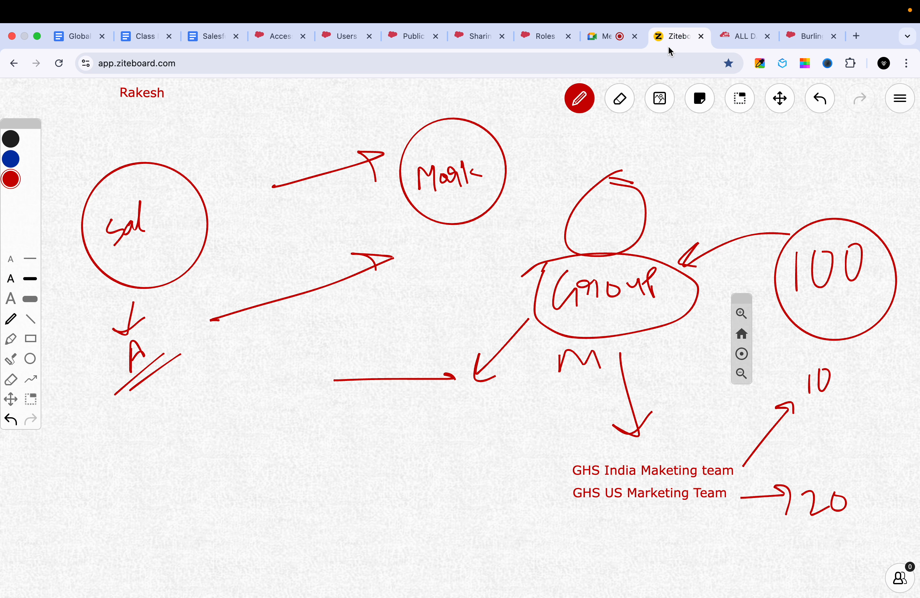
- Pan the canvas to clear space and draw a red loop labelled 'Queue' below the diagram
click(773, 100)
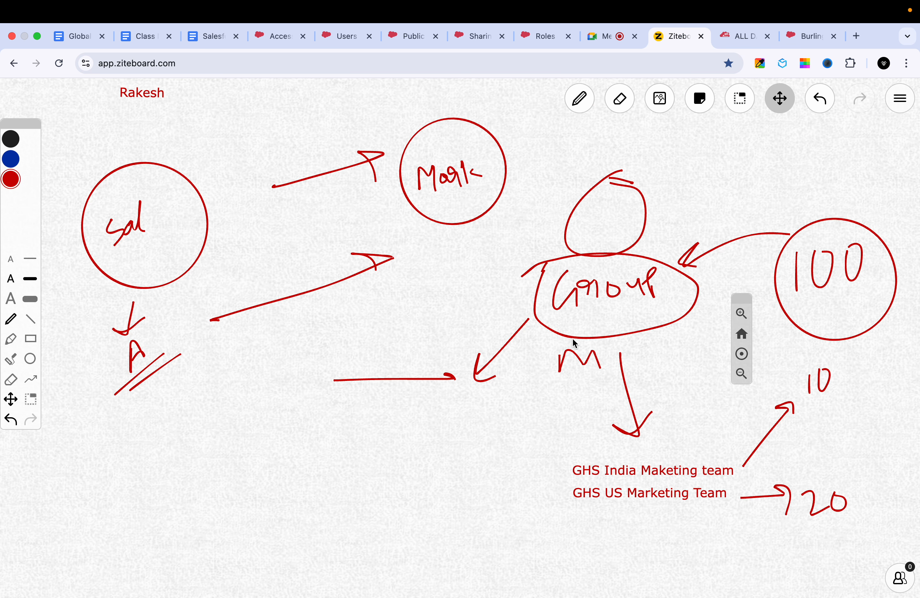
drag(572, 339, 558, 203)
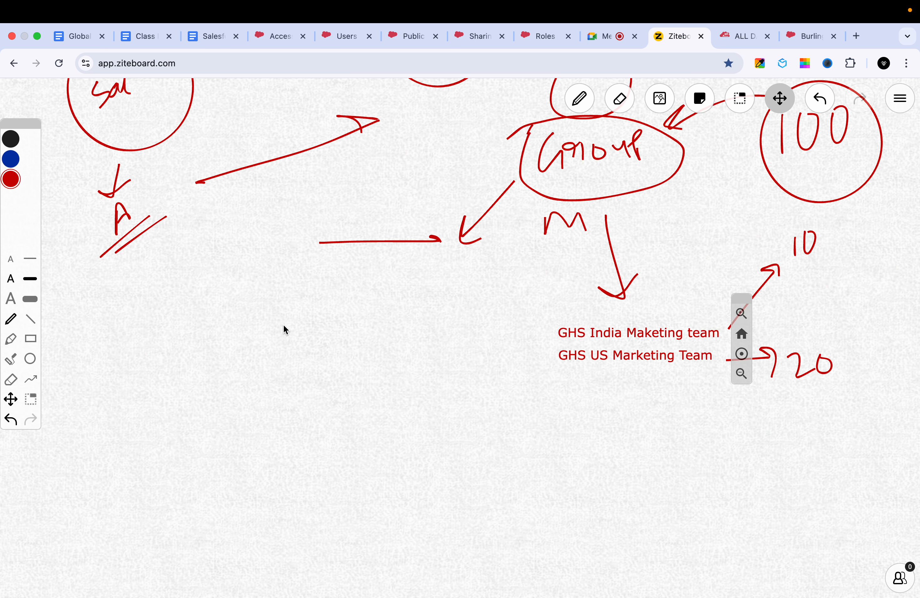
drag(283, 324, 291, 304)
key(p)
mouse_move(253, 333)
mouse_down()
mouse_move(236, 489)
mouse_move(224, 331)
mouse_up()
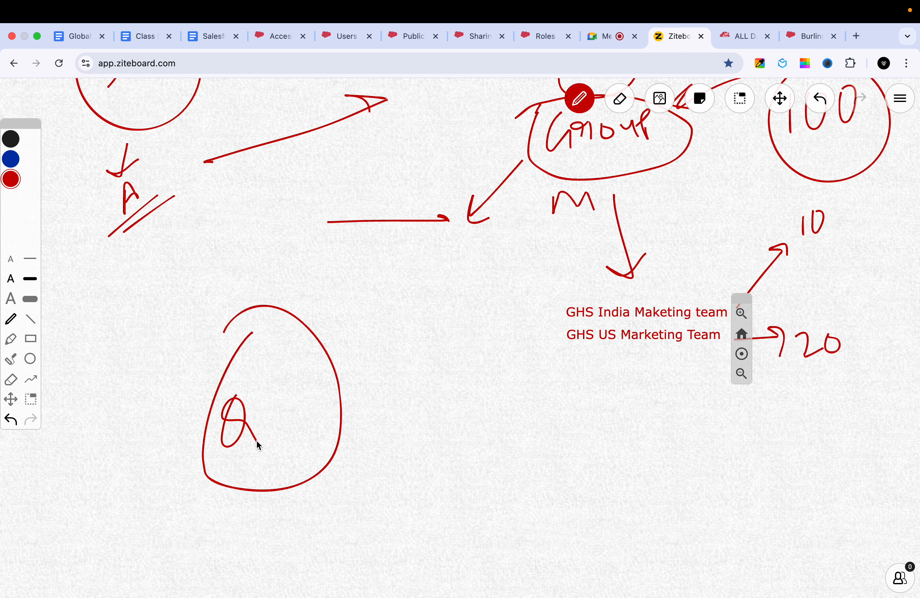
drag(277, 421, 295, 414)
- Draw an arrow from the Queue loop to a circled K
mouse_move(345, 408)
mouse_down()
mouse_move(391, 385)
mouse_move(397, 402)
mouse_move(419, 404)
mouse_move(423, 392)
mouse_move(442, 403)
mouse_up()
mouse_move(446, 389)
mouse_down()
mouse_move(459, 395)
mouse_move(463, 382)
mouse_move(412, 415)
mouse_move(442, 408)
mouse_up()
key(super+z)
key(super+z)
key(super+z)
key(super+z)
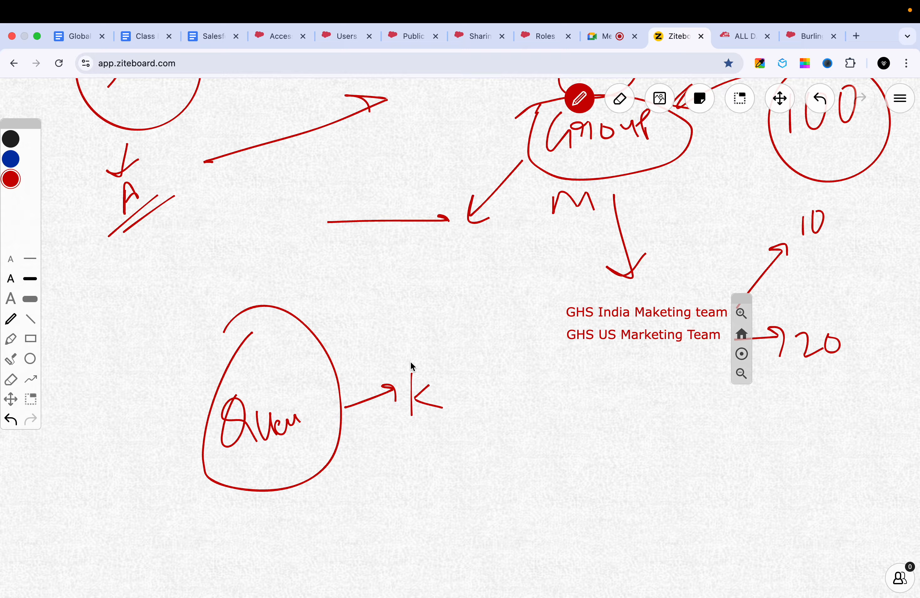
mouse_move(412, 366)
mouse_down()
mouse_move(450, 431)
mouse_move(411, 367)
mouse_move(359, 341)
mouse_move(347, 358)
mouse_move(375, 354)
mouse_move(433, 321)
mouse_move(451, 332)
mouse_up()
key(ctrl+z)
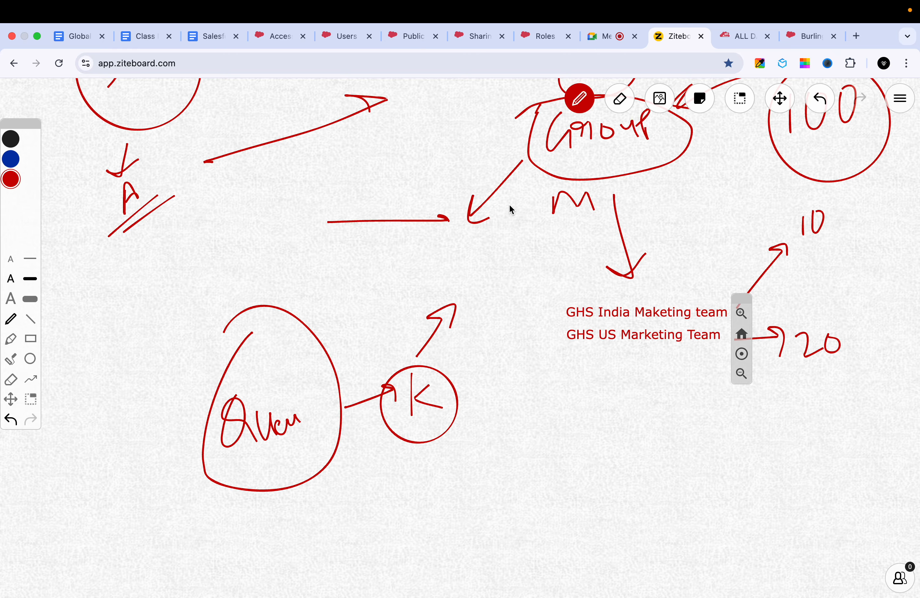
click(291, 37)
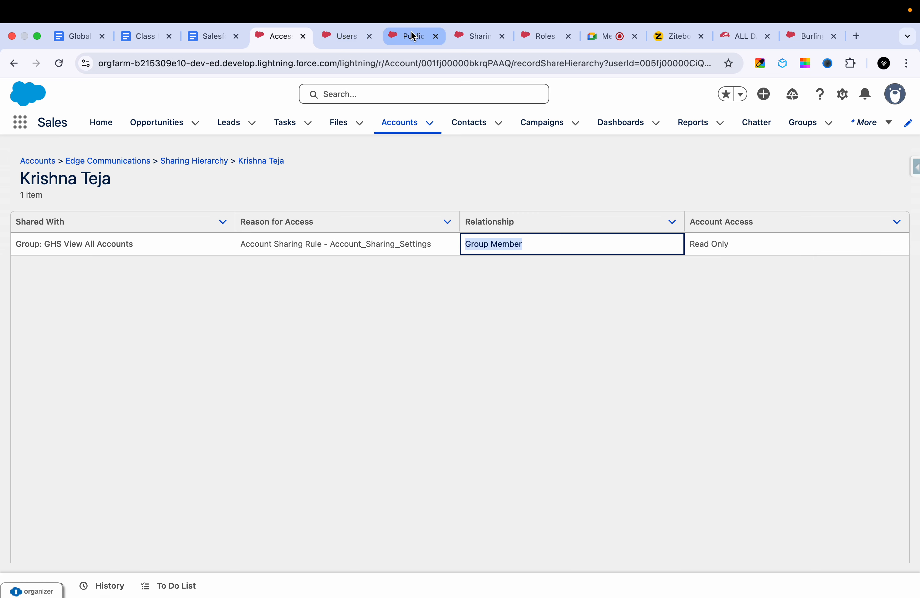
- Open the Edge Communications account from the recently viewed accounts list
click(411, 36)
click(481, 36)
click(275, 35)
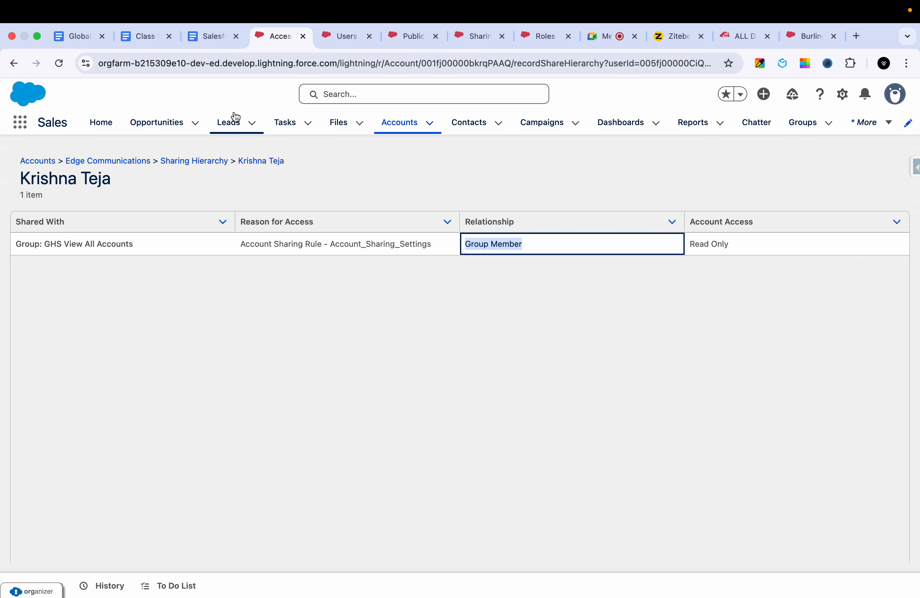
click(136, 123)
click(383, 124)
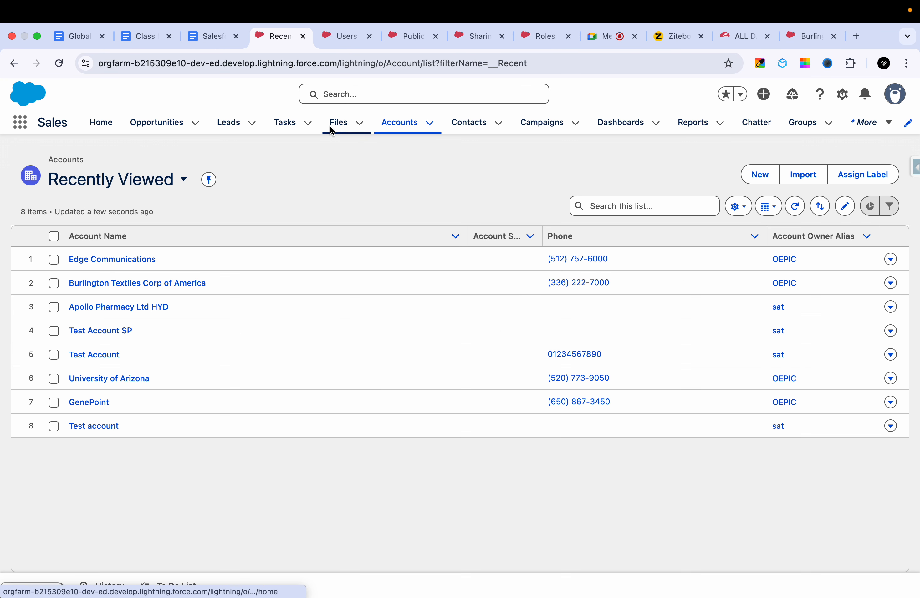
click(137, 259)
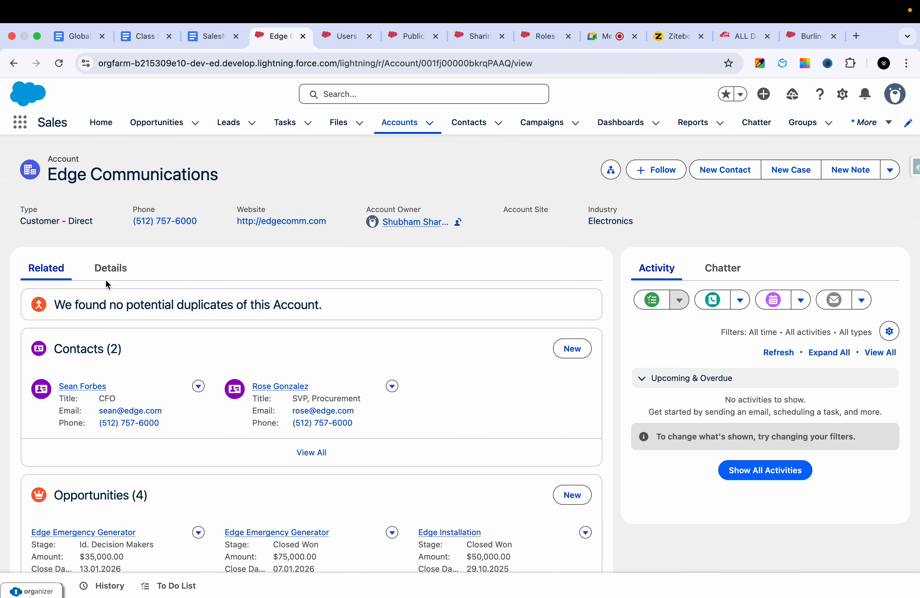
- Review which users could own Edge Communications, then cancel the owner change
click(110, 270)
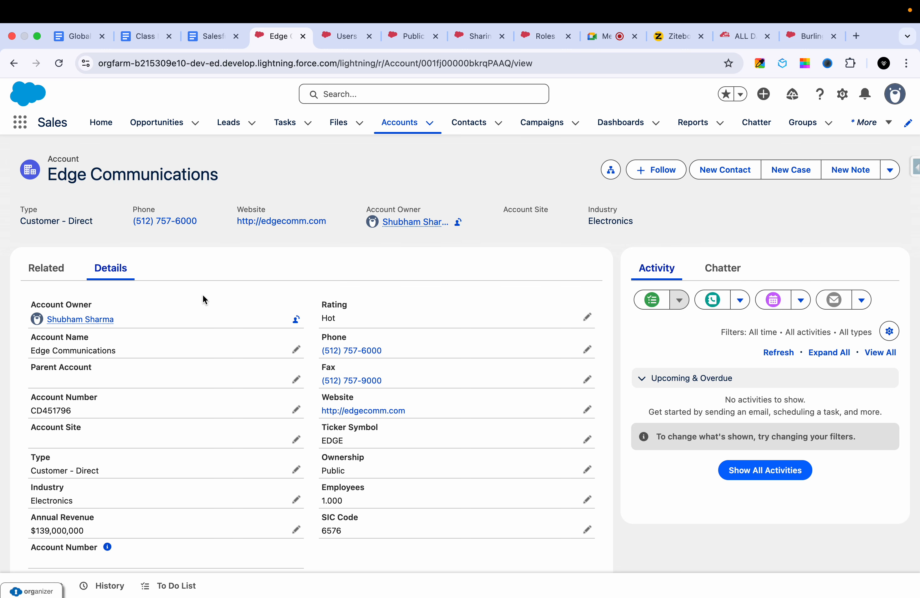
click(297, 320)
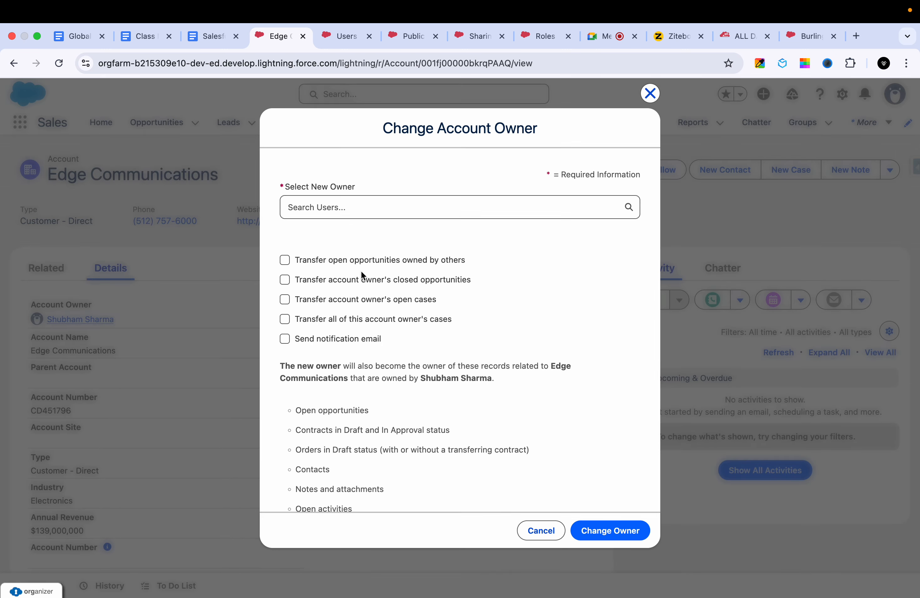
click(479, 209)
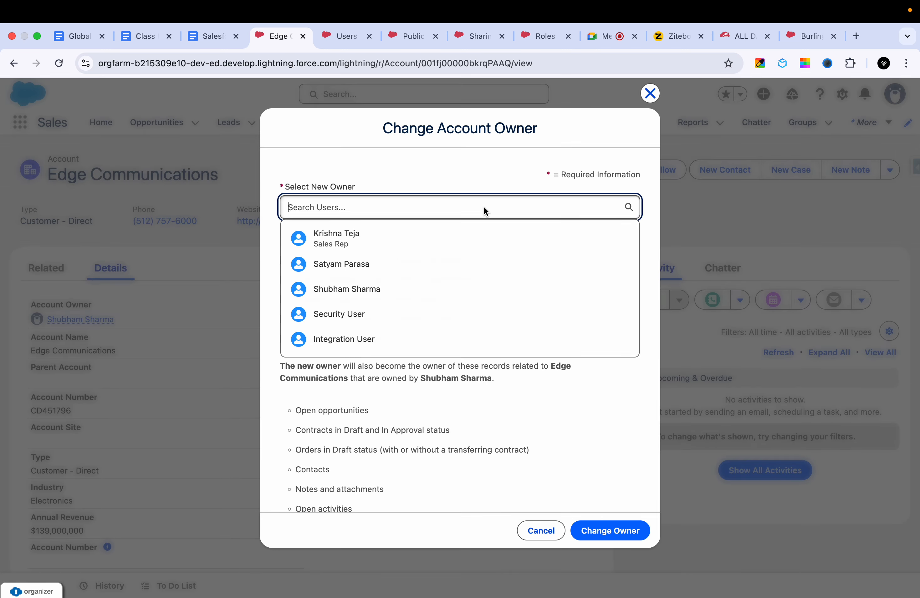
scroll(459, 327, down, 2)
click(492, 420)
scroll(493, 420, up, 2)
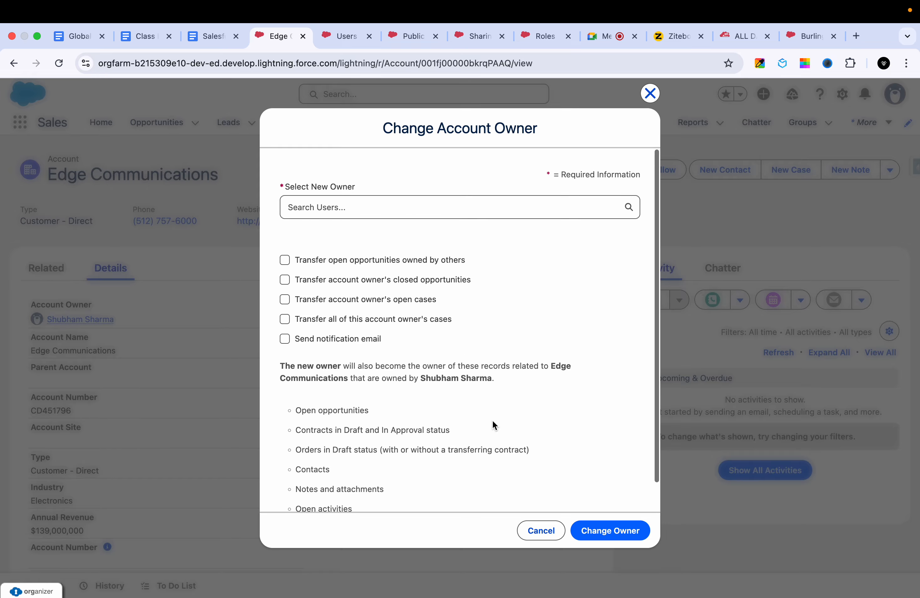
click(527, 533)
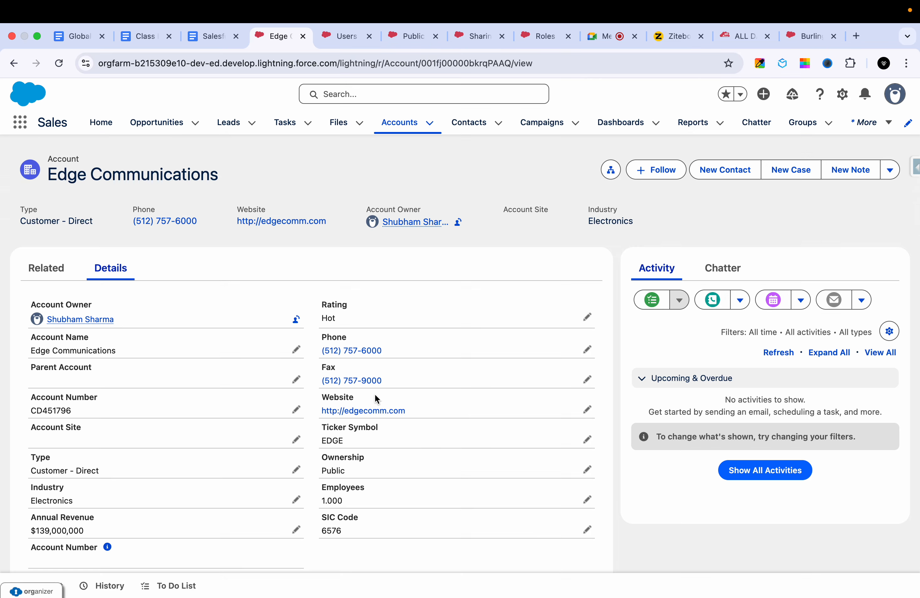
click(231, 128)
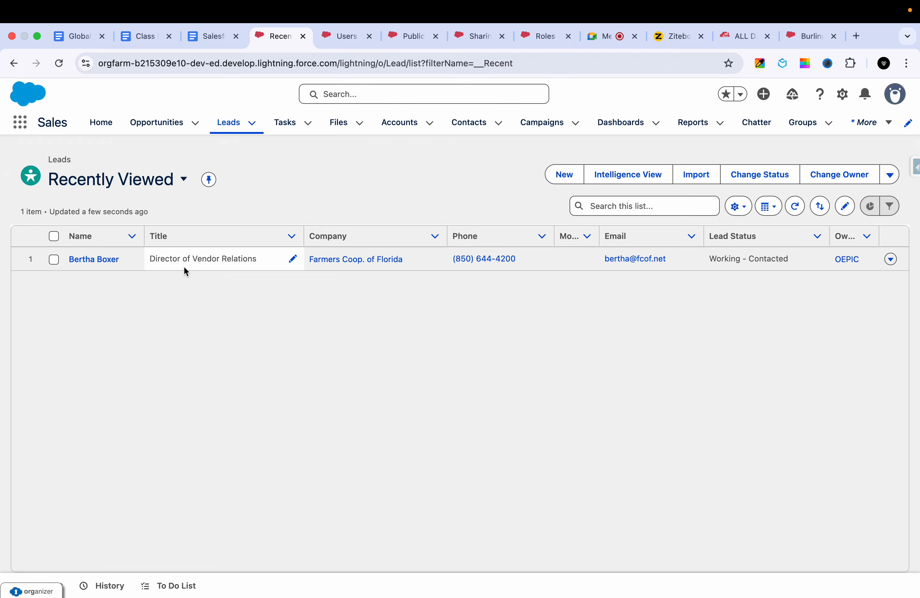
- Bring up Change Lead Owner for Farmers Coop. of Florida with its Users and Queues owner types
click(93, 259)
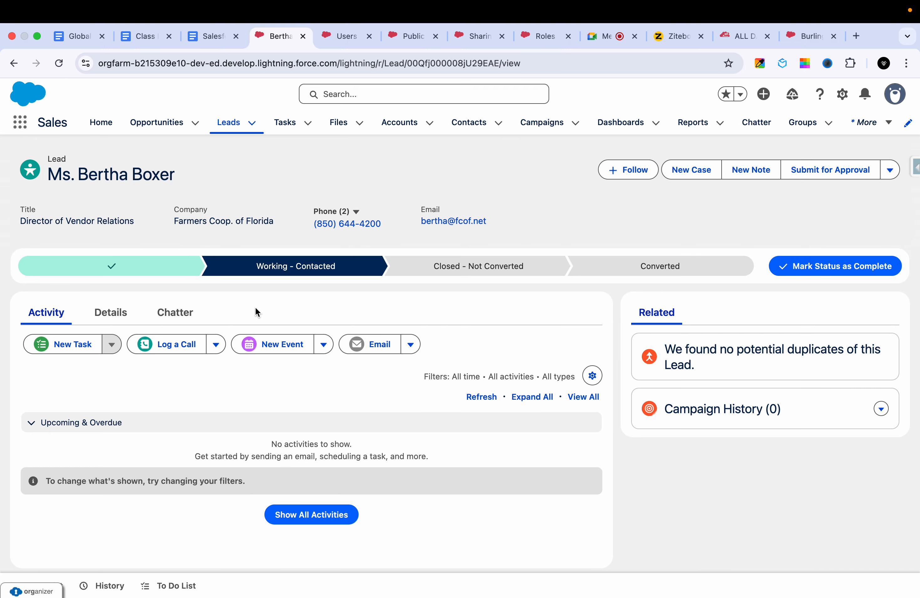
click(129, 312)
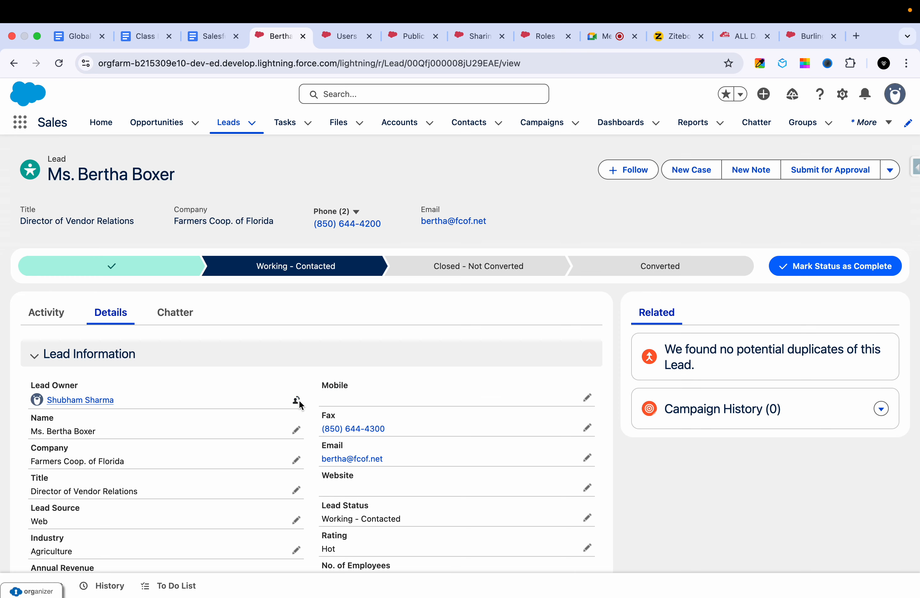
click(296, 400)
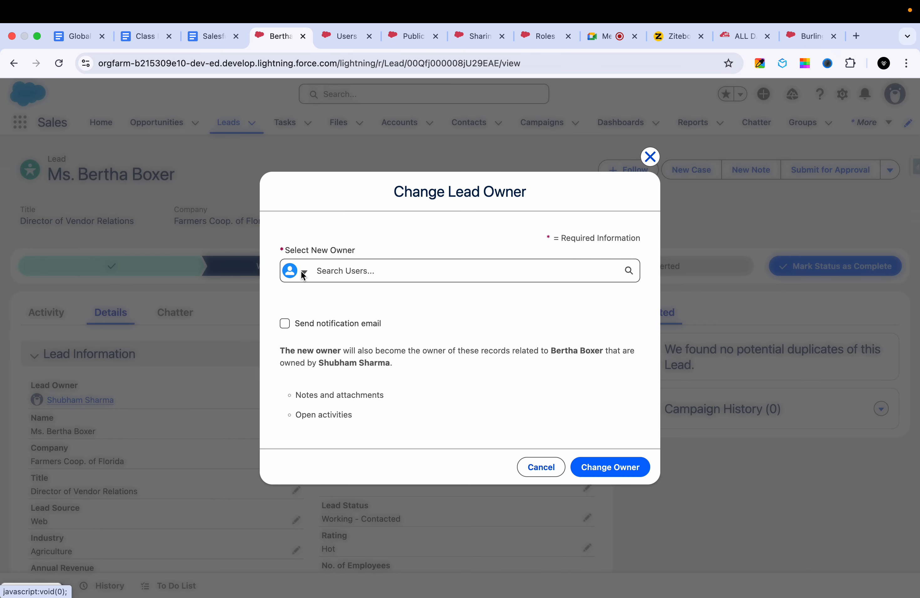
click(304, 274)
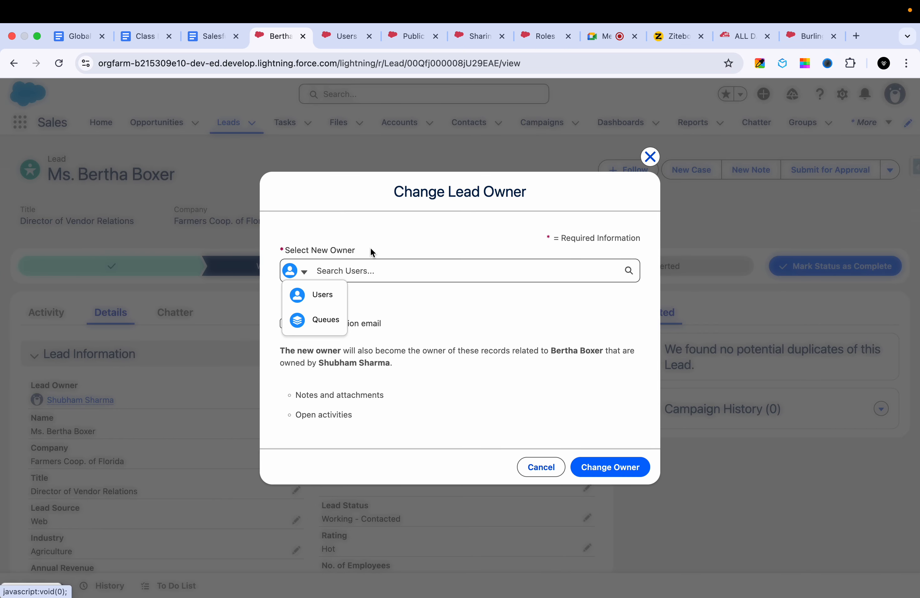
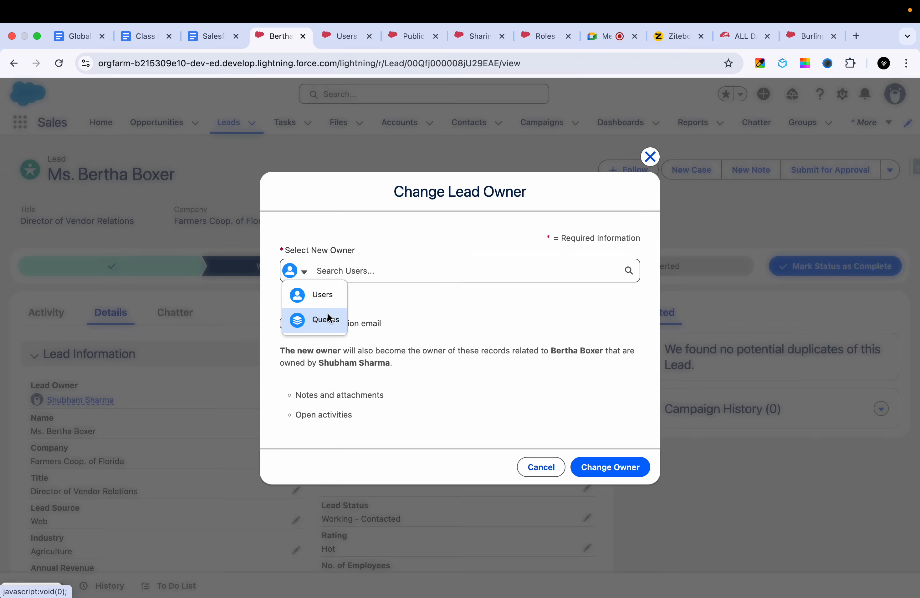
- Switch the lead's new-owner search from Users to Queues, then bring up the Ziteboard queue sketch
click(329, 295)
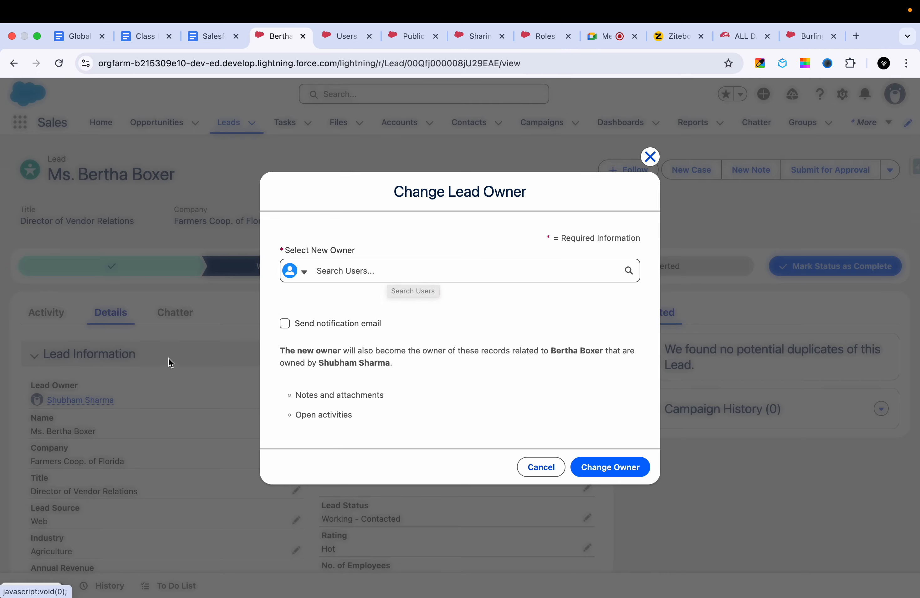
click(386, 275)
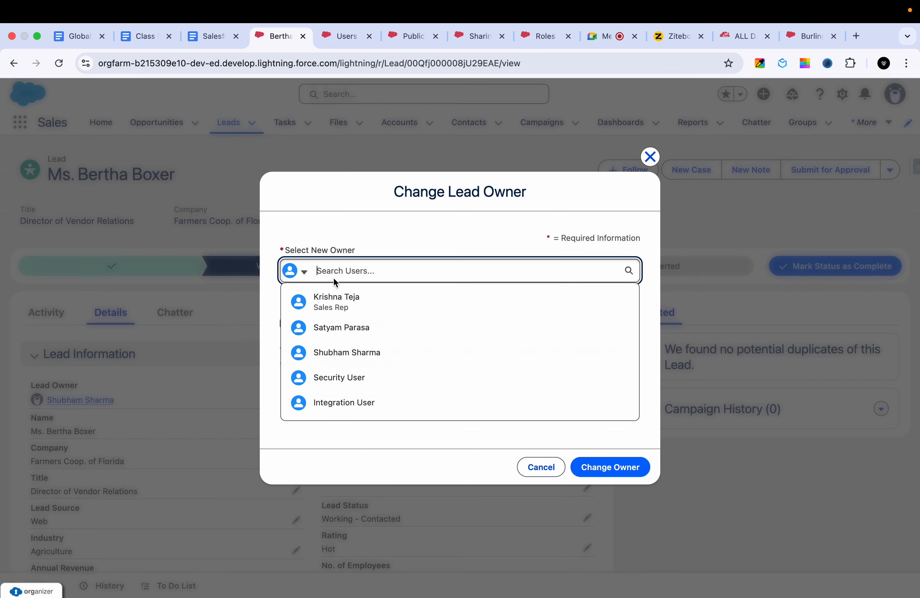
click(303, 274)
click(317, 320)
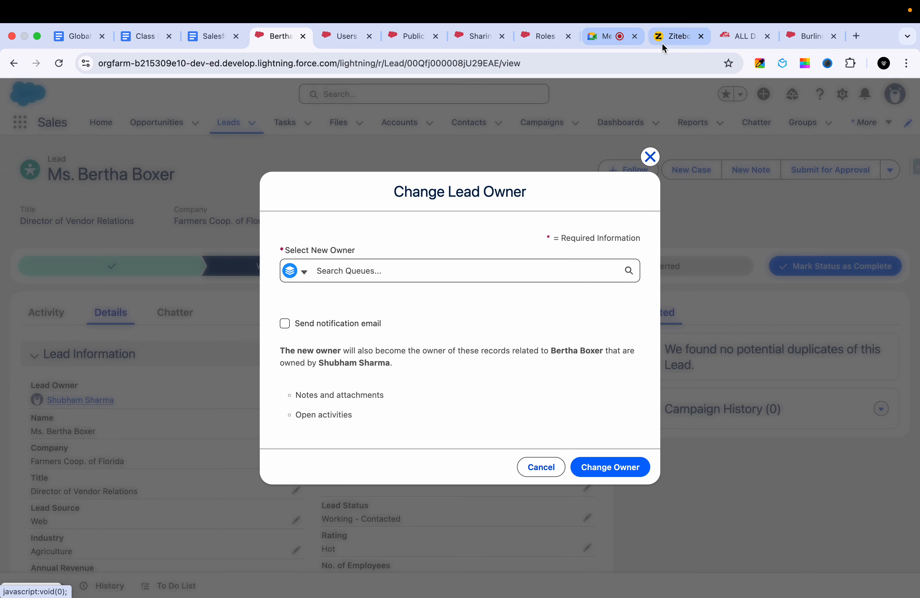
click(673, 39)
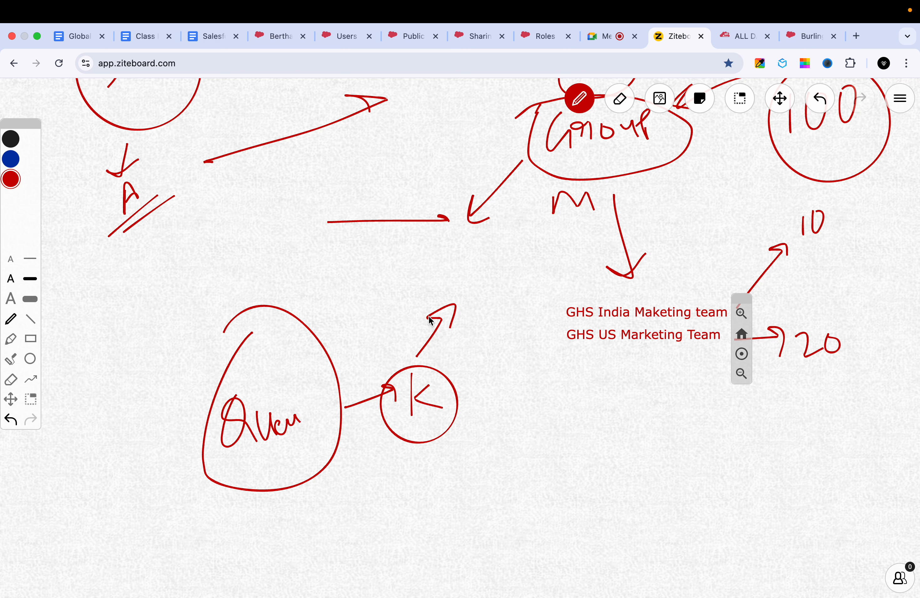
- Find Queues in Setup with Quick Find 'queue' and start a new queue
click(361, 44)
click(406, 41)
click(339, 37)
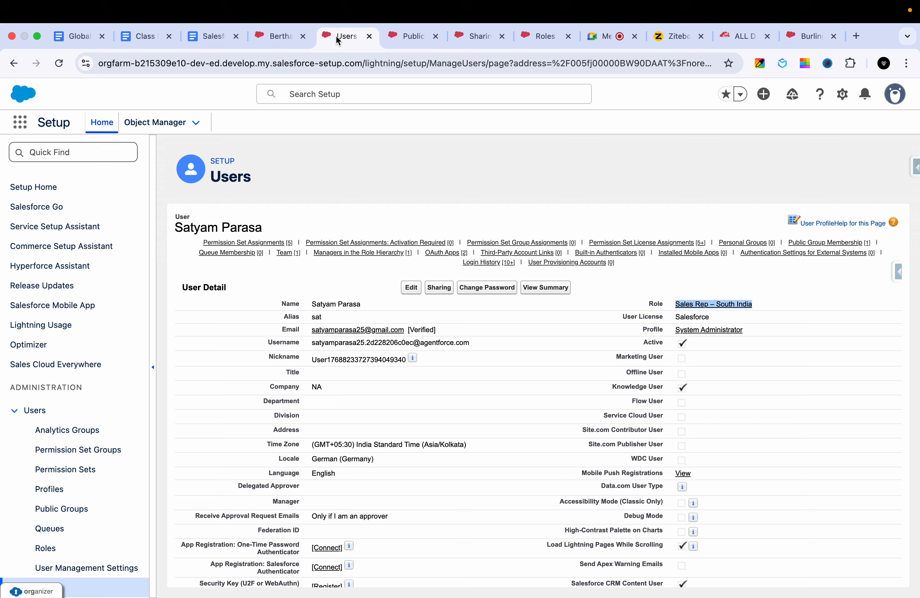
click(95, 151)
text(queue)
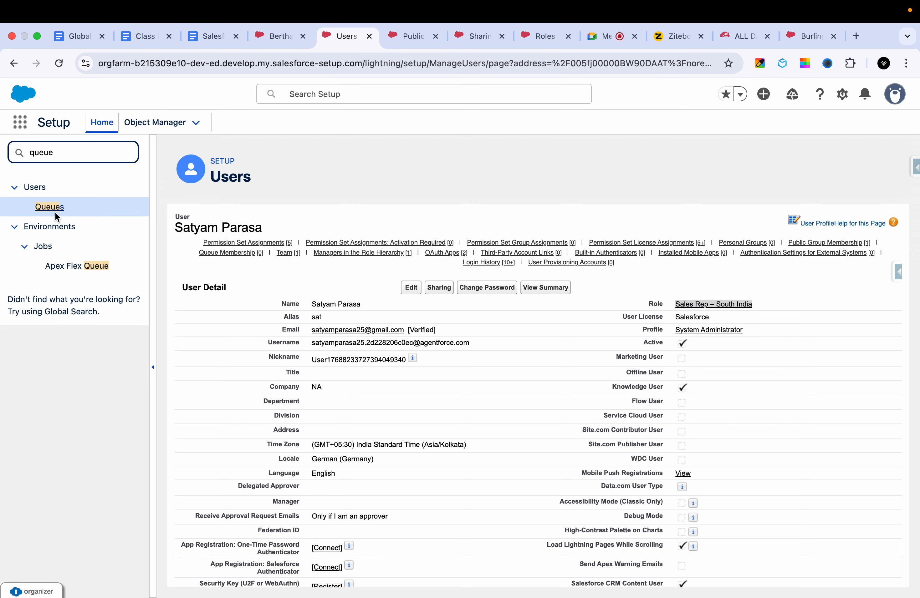
click(56, 210)
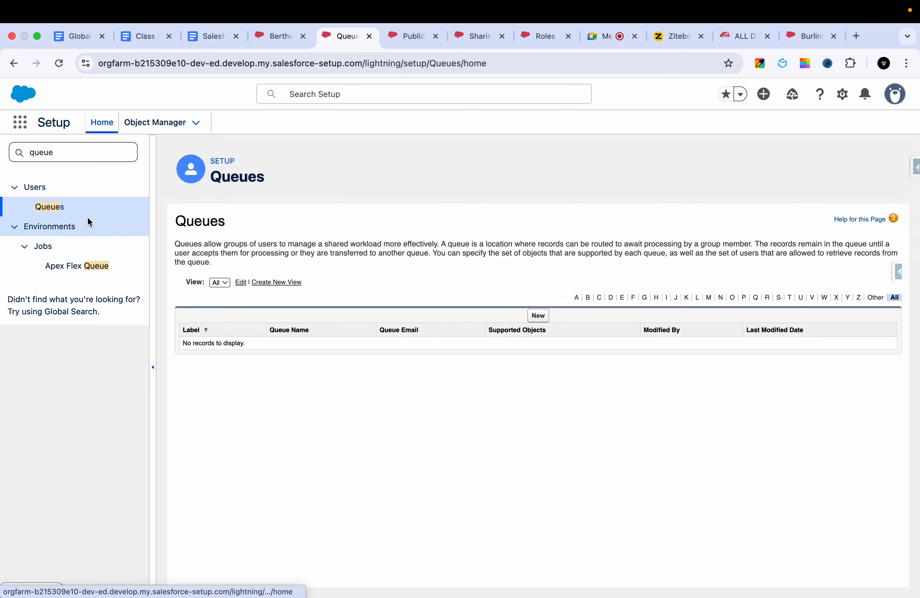
click(538, 316)
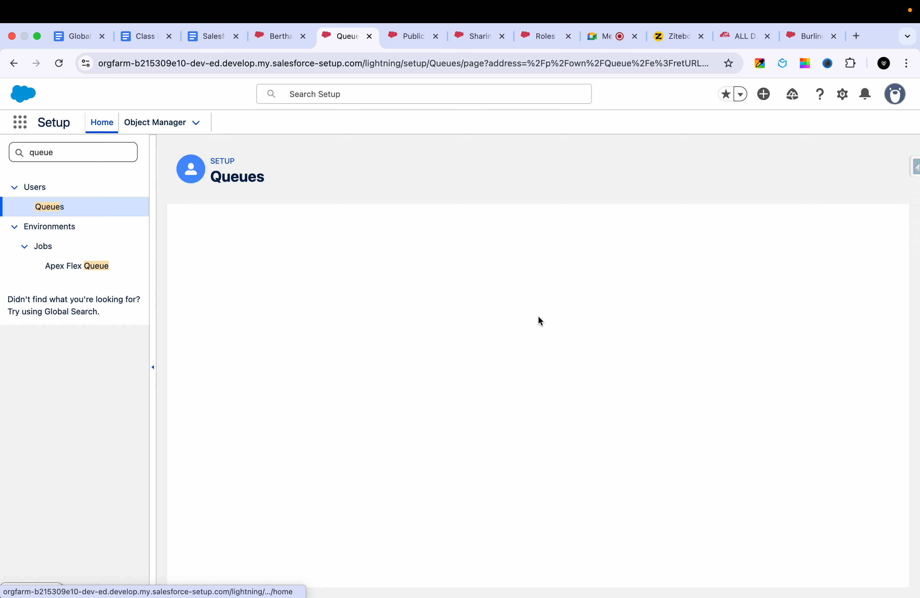
- Enter the label GSH India Lead Queue so the queue name auto-fills as GSH_India_Lead_Queue
scroll(471, 315, down, 1)
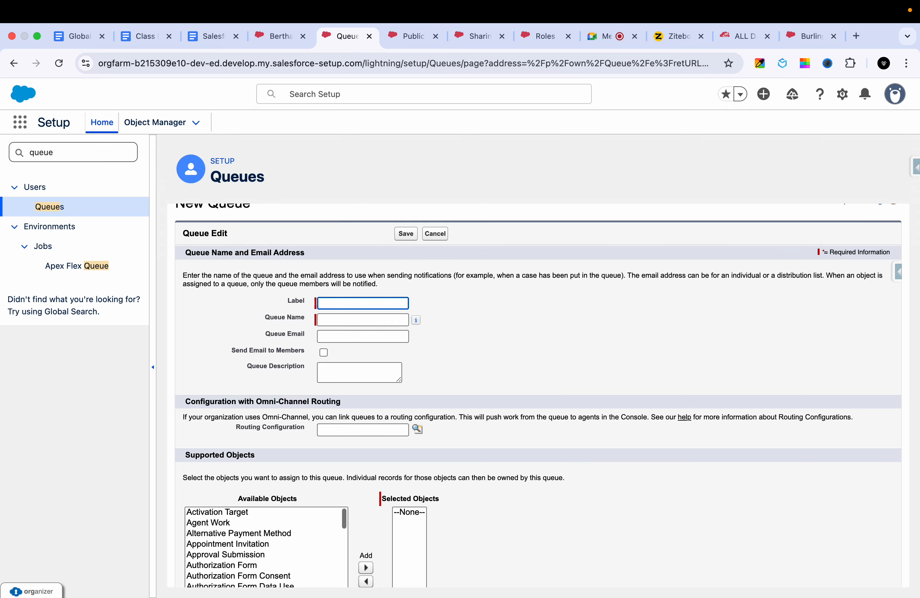
text(H)
key(BackSpace)
text(GSH)
text( IN)
text(N)
text(dia Q)
text(eads)
text(Q)
text(ueue)
text( Lead)
click(538, 348)
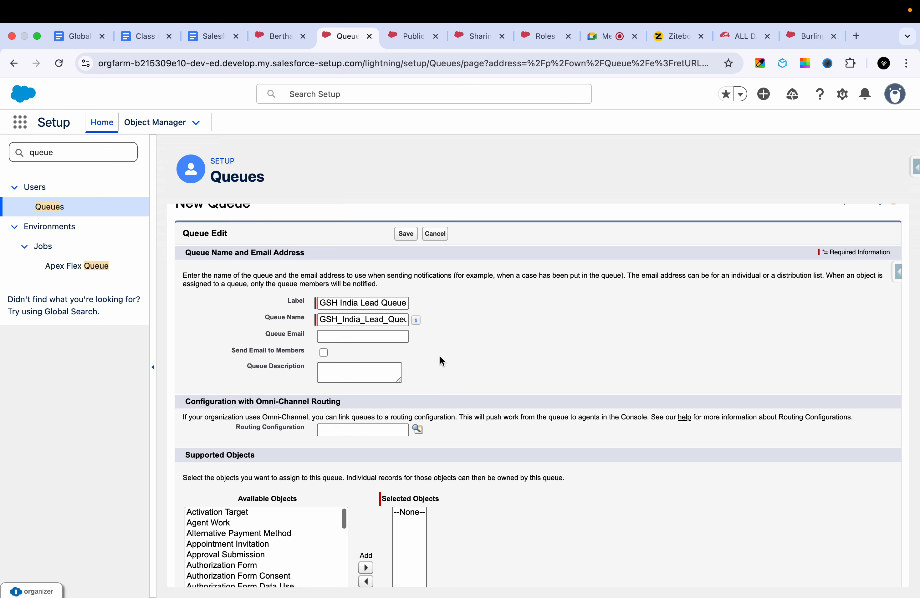
- Fill in the queue's e-mail address from a saved autofill suggestion
click(371, 337)
click(467, 335)
scroll(457, 362, down, 3)
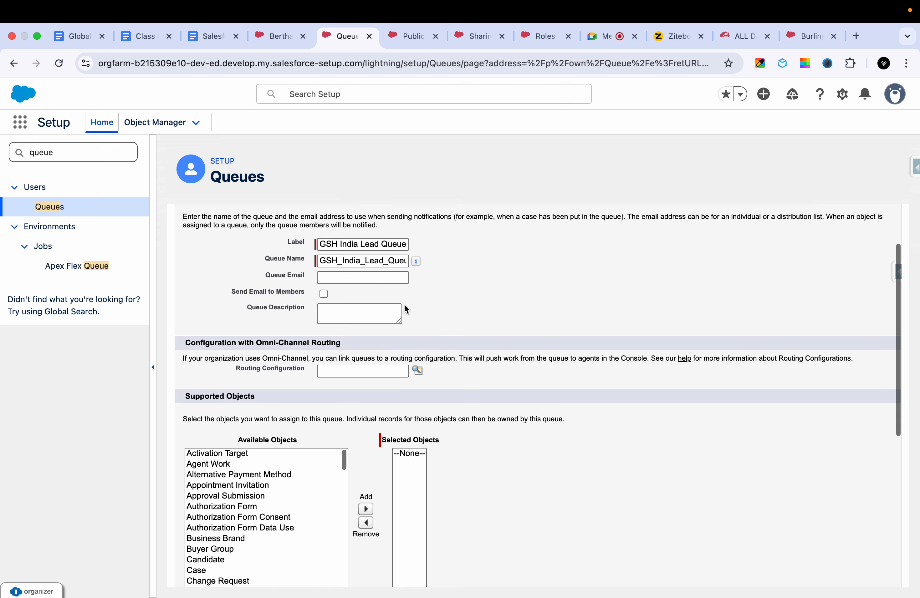
click(371, 281)
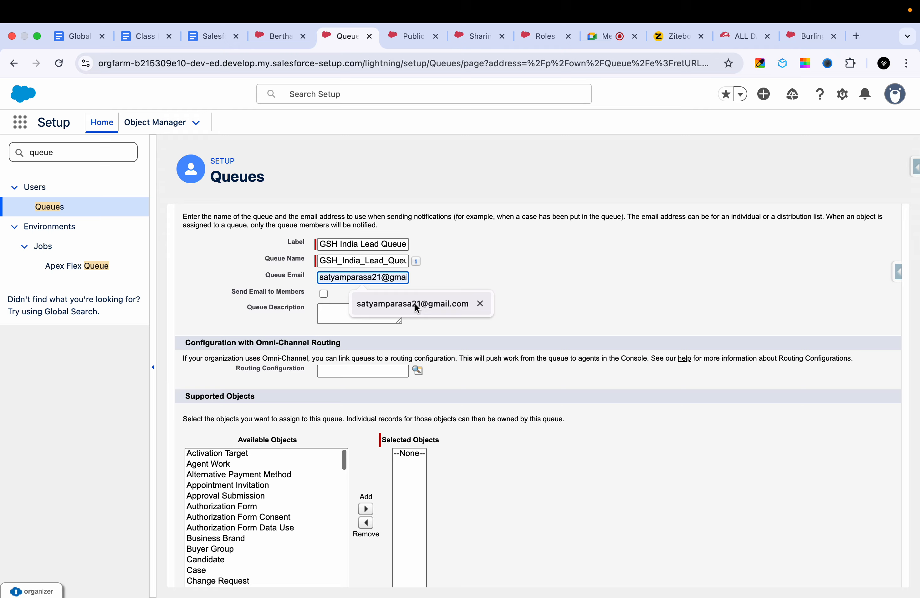
click(414, 304)
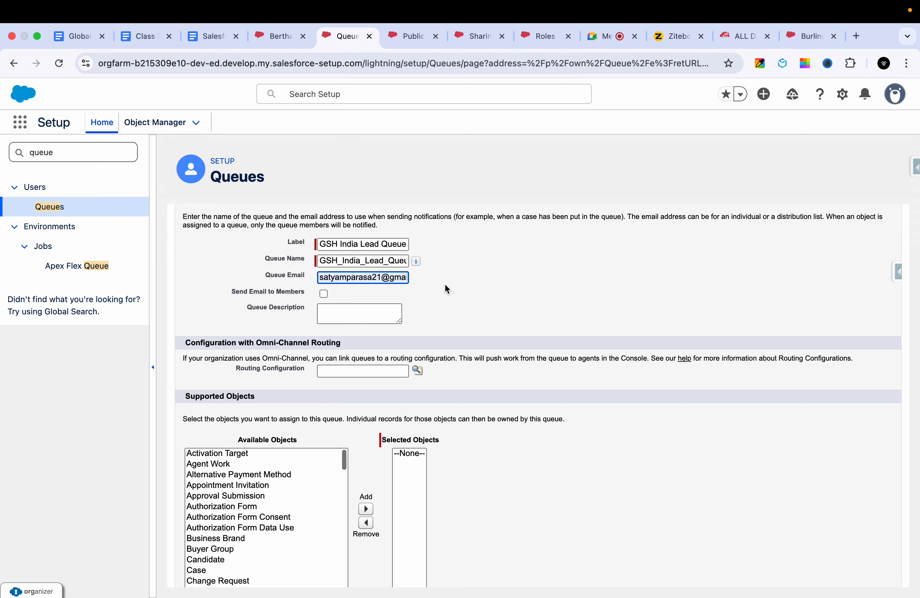
scroll(433, 288, down, 3)
click(367, 256)
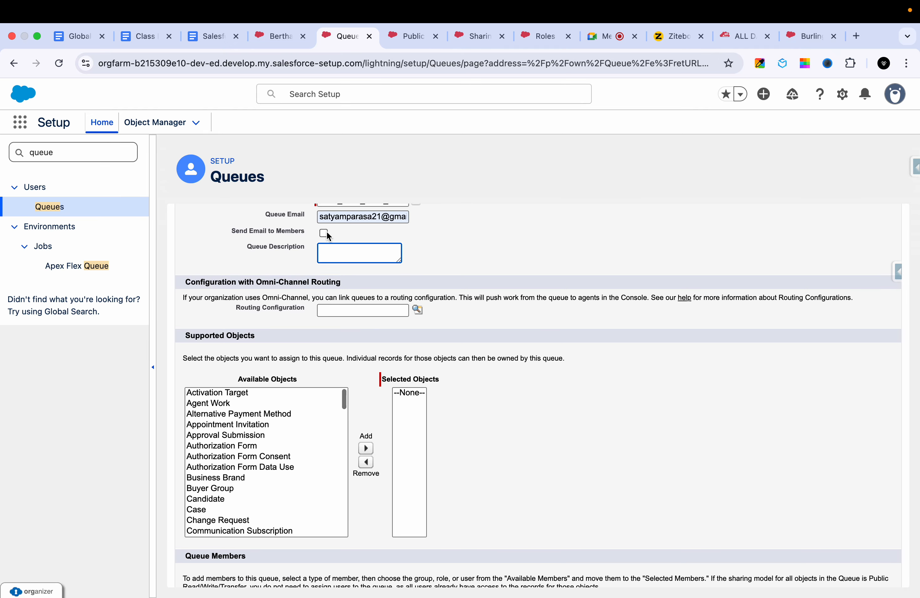
- Add Lead to the new queue's supported objects
scroll(325, 391, down, 1)
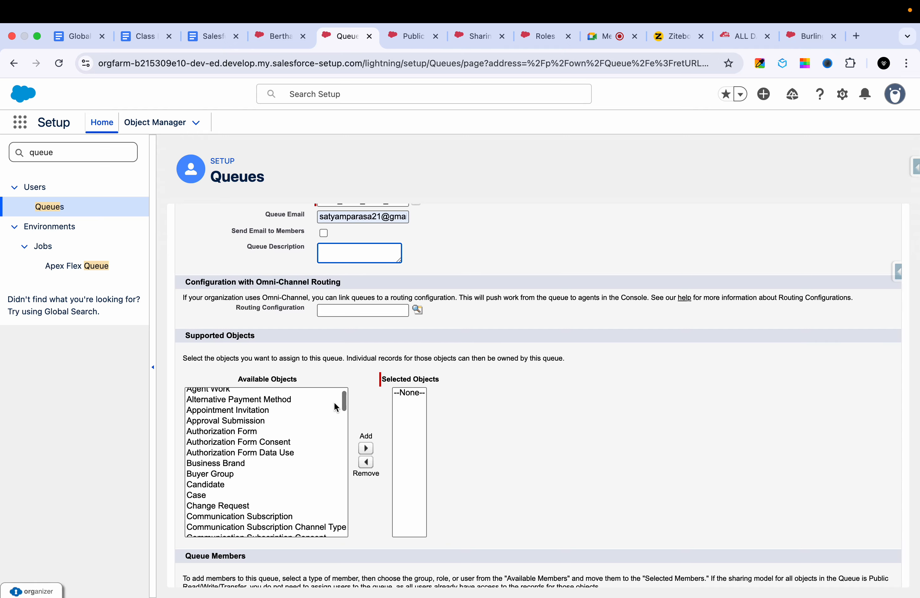
scroll(372, 352, down, 4)
scroll(307, 374, up, 1)
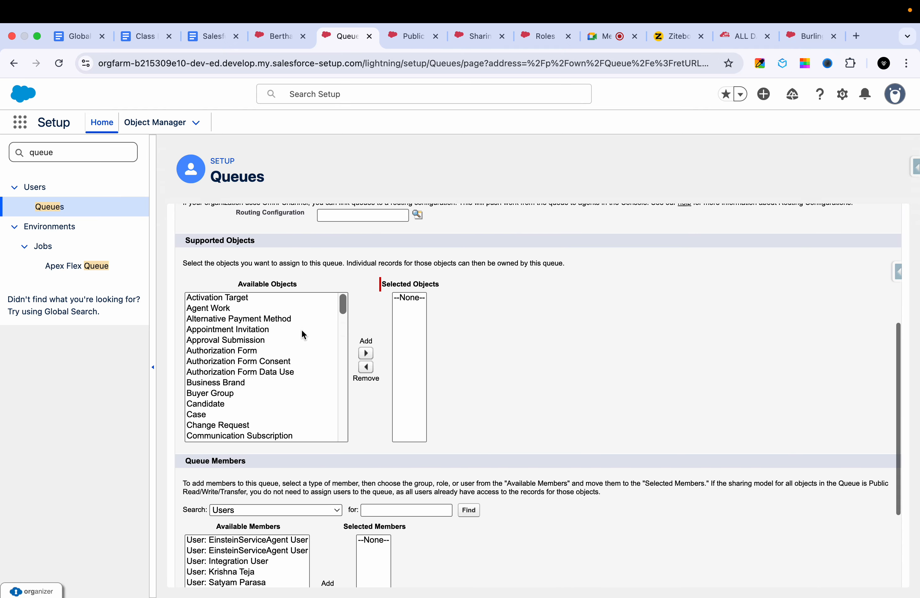
scroll(333, 261, up, 1)
scroll(333, 261, up, 5)
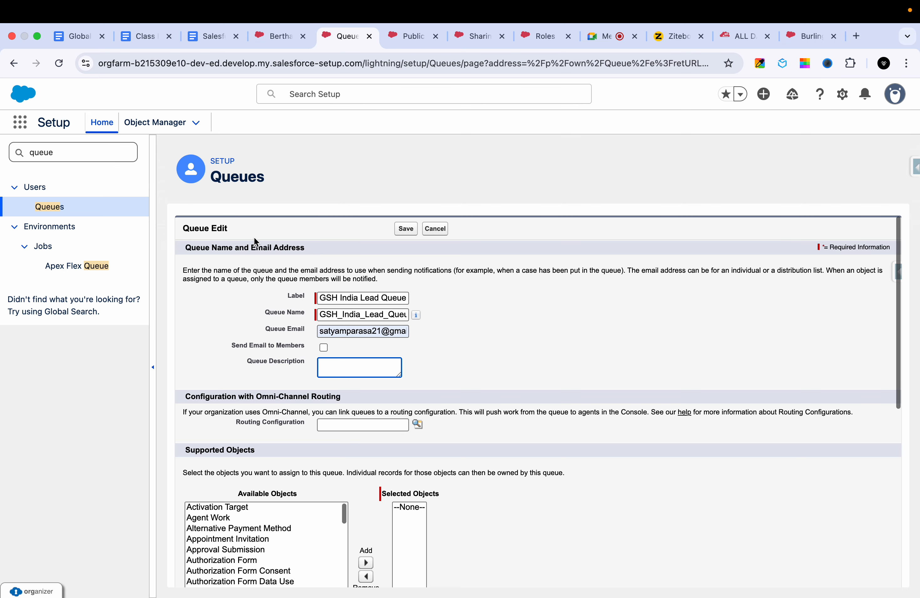
scroll(283, 307, down, 1)
scroll(282, 308, down, 3)
scroll(259, 395, down, 5)
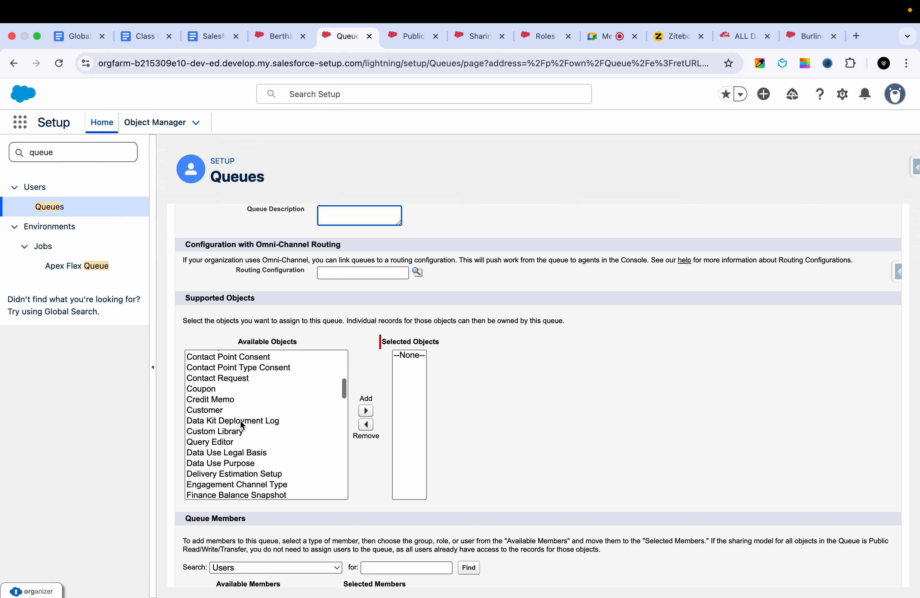
scroll(242, 426, up, 3)
scroll(243, 426, up, 3)
scroll(240, 420, down, 3)
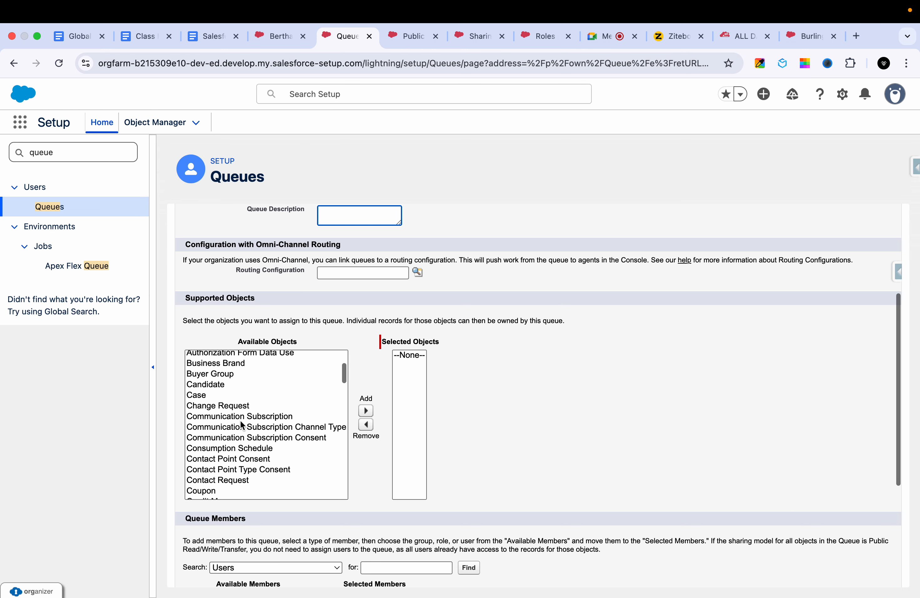
scroll(230, 467, down, 6)
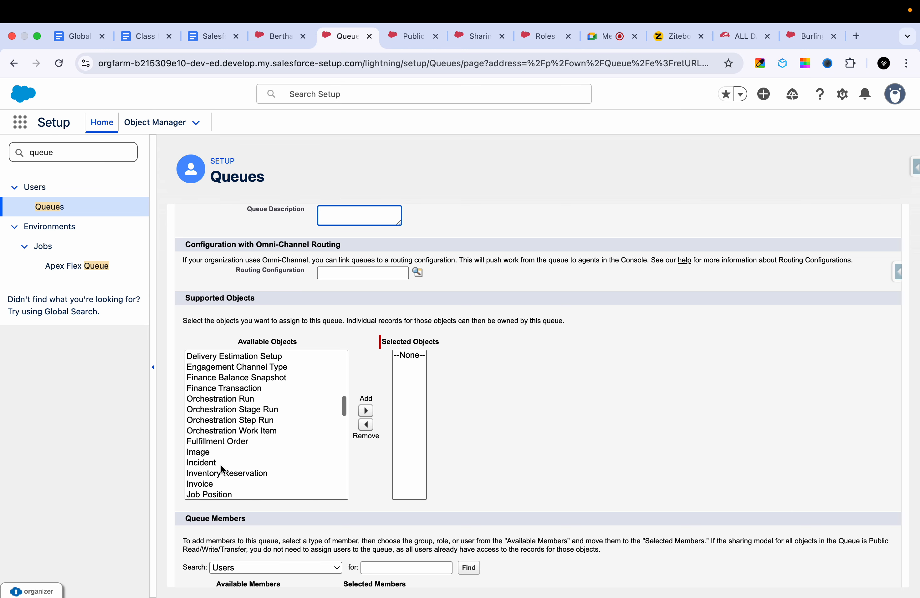
scroll(217, 466, down, 5)
scroll(225, 427, up, 2)
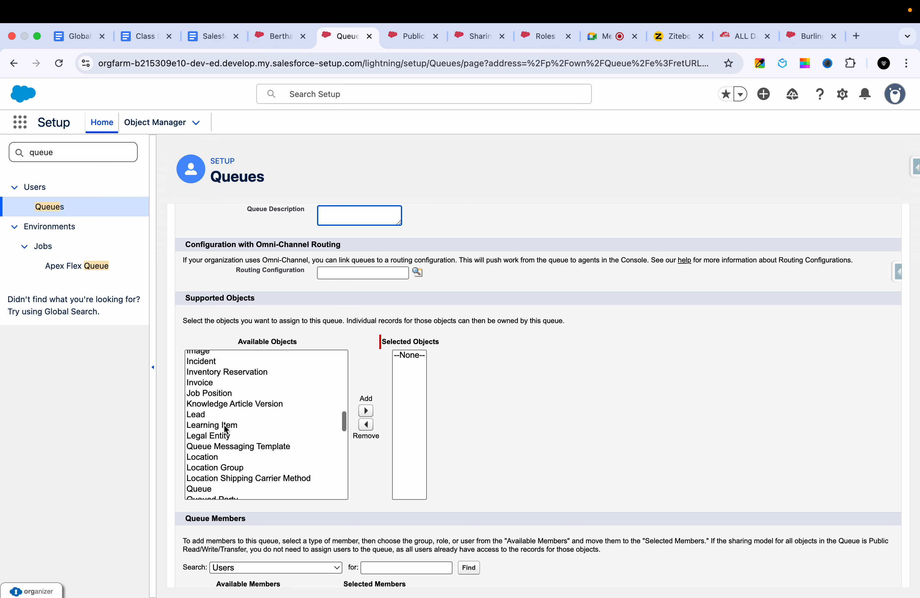
click(219, 434)
click(366, 411)
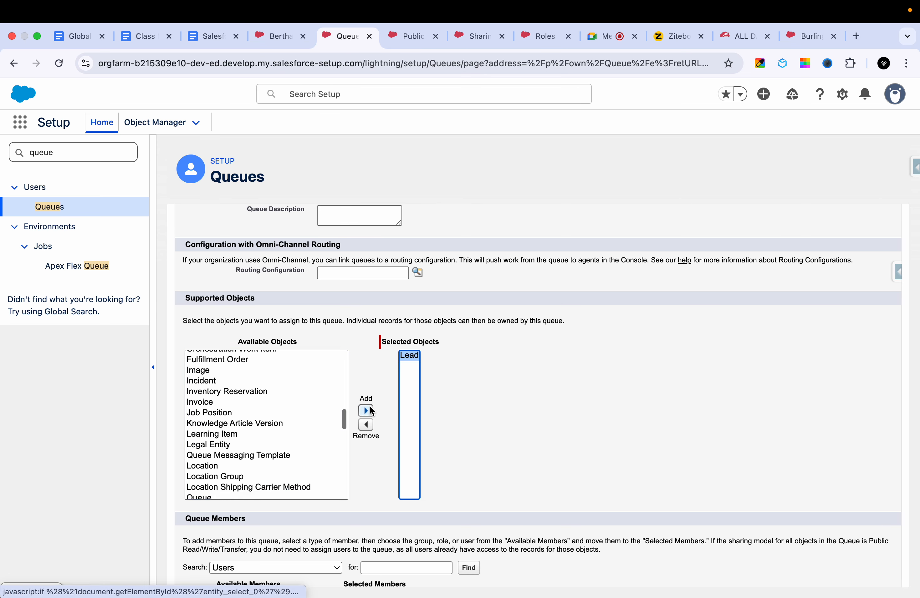
click(365, 411)
- Add one user as a queue member and save GSH India Lead Queue
scroll(476, 379, down, 4)
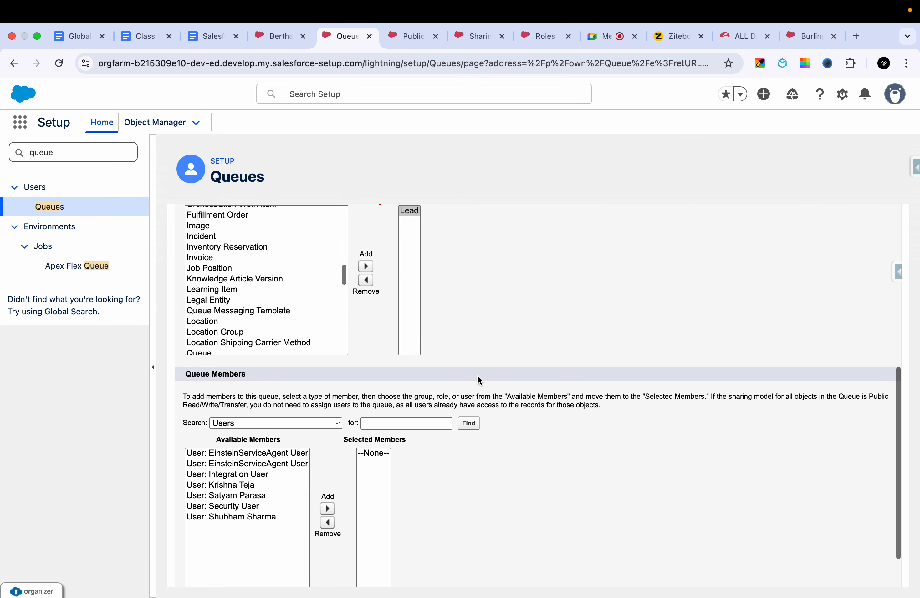
click(281, 427)
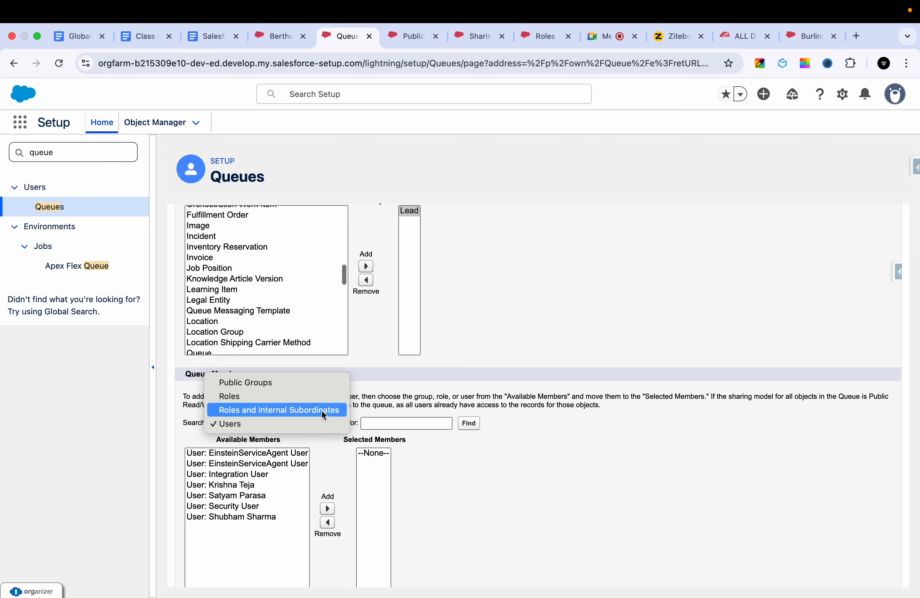
click(252, 427)
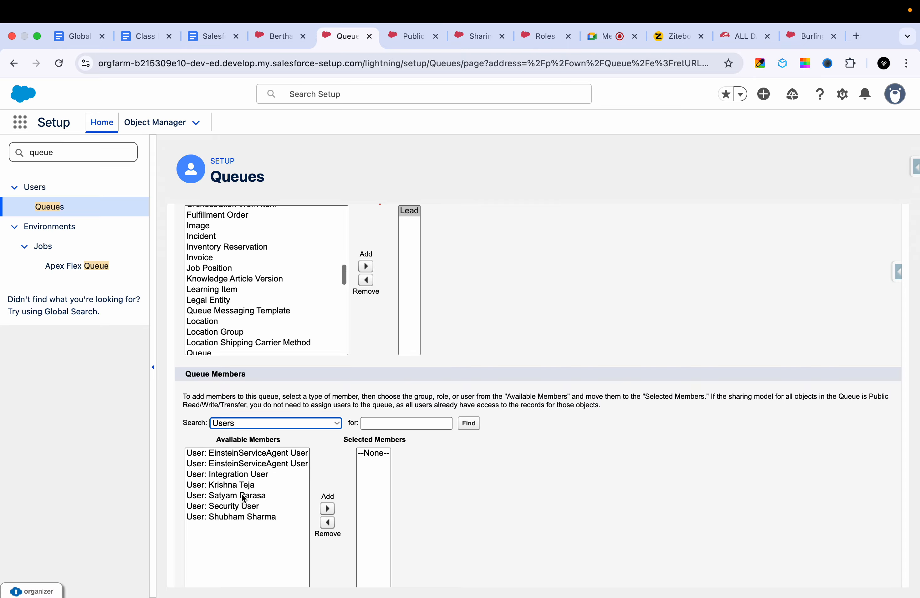
click(254, 487)
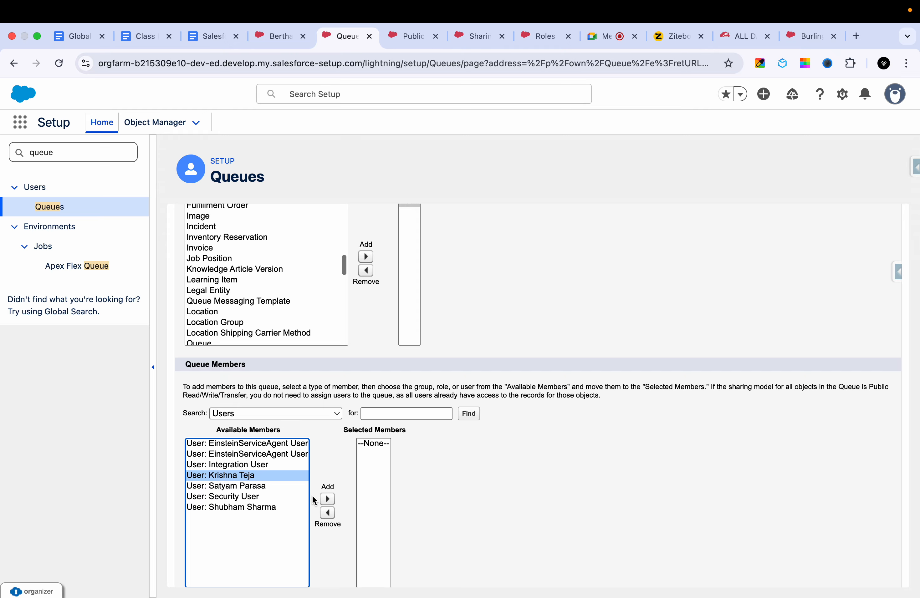
click(327, 499)
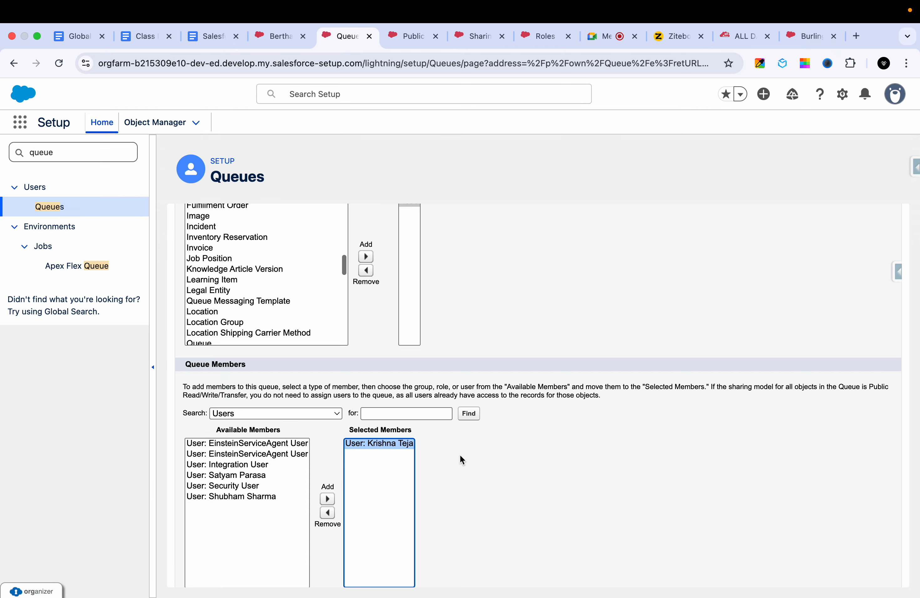
scroll(462, 461, down, 2)
scroll(462, 461, up, 10)
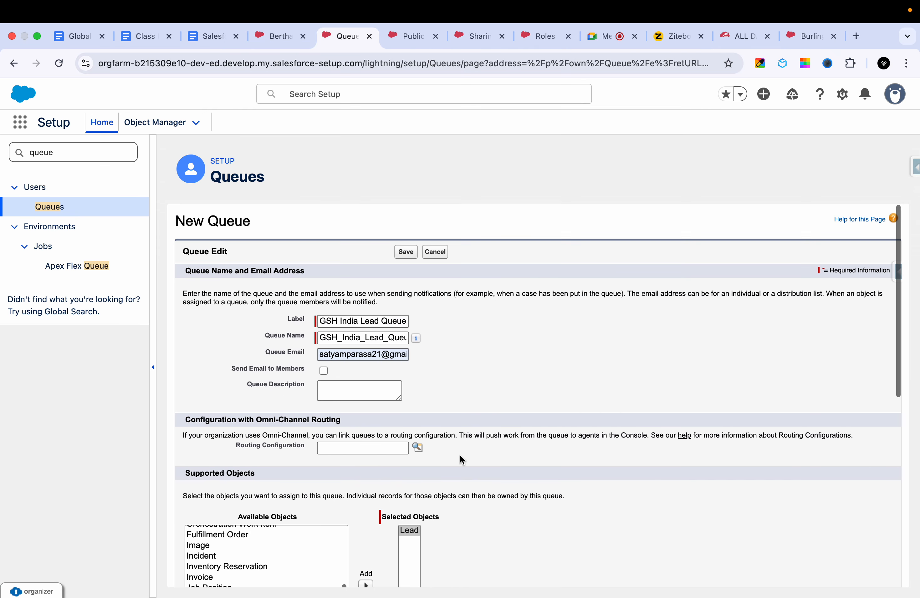
click(406, 252)
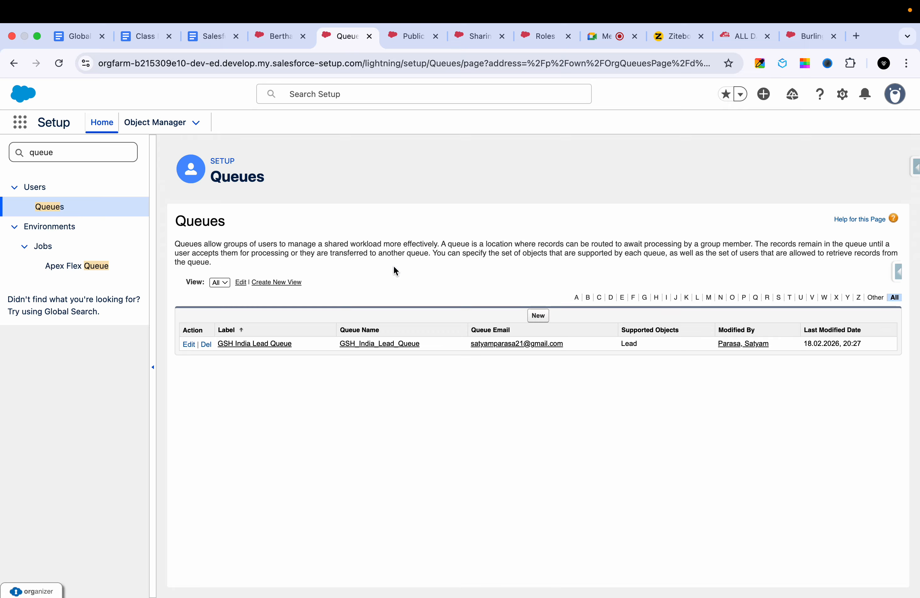
- Open GSH India Lead Queue from the Queues list for editing
click(538, 316)
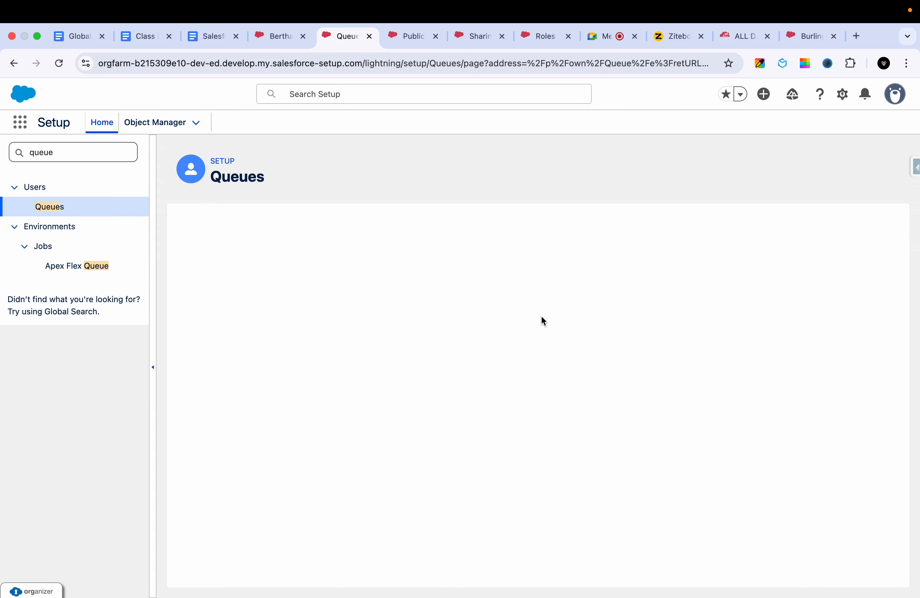
scroll(294, 434, down, 8)
scroll(489, 258, up, 5)
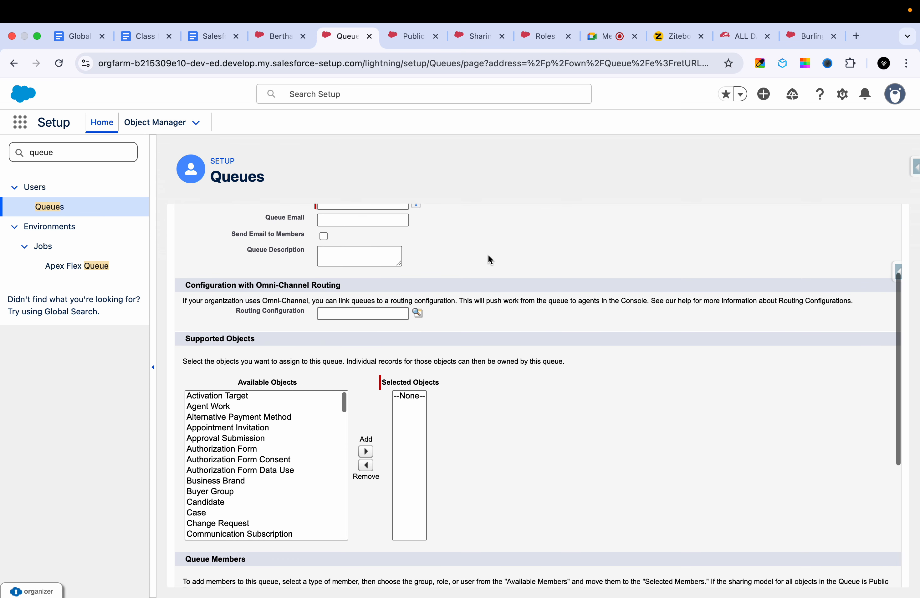
scroll(531, 222, up, 3)
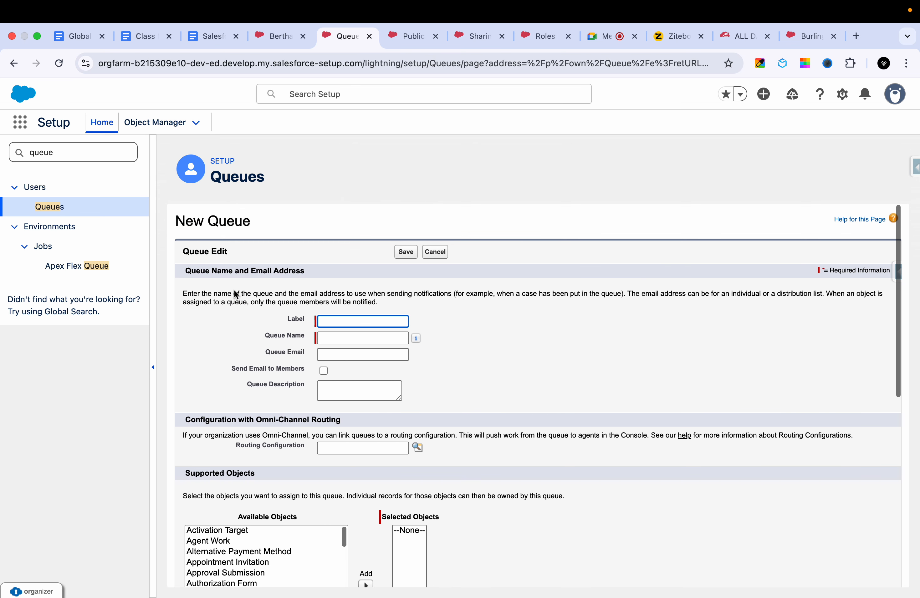
click(73, 267)
click(63, 206)
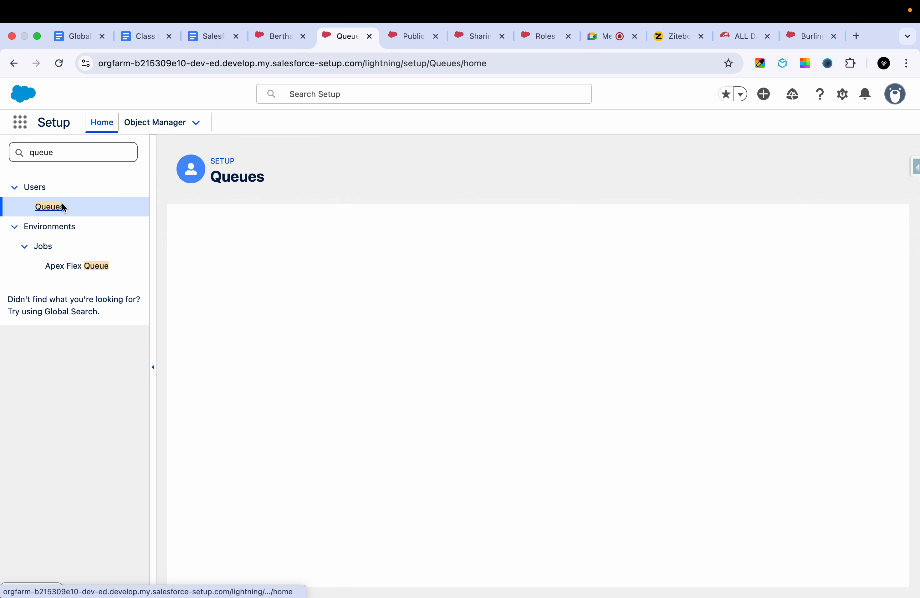
click(264, 344)
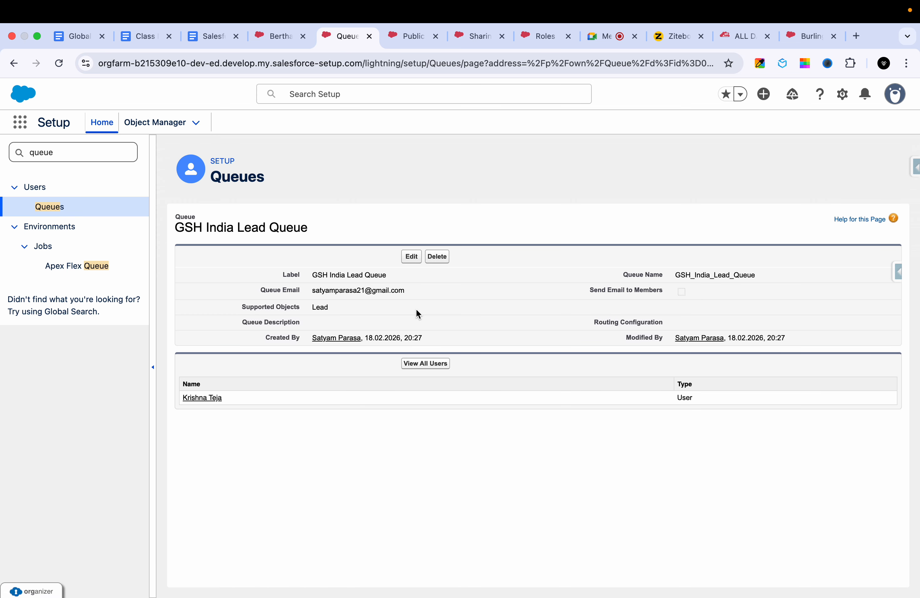
click(413, 256)
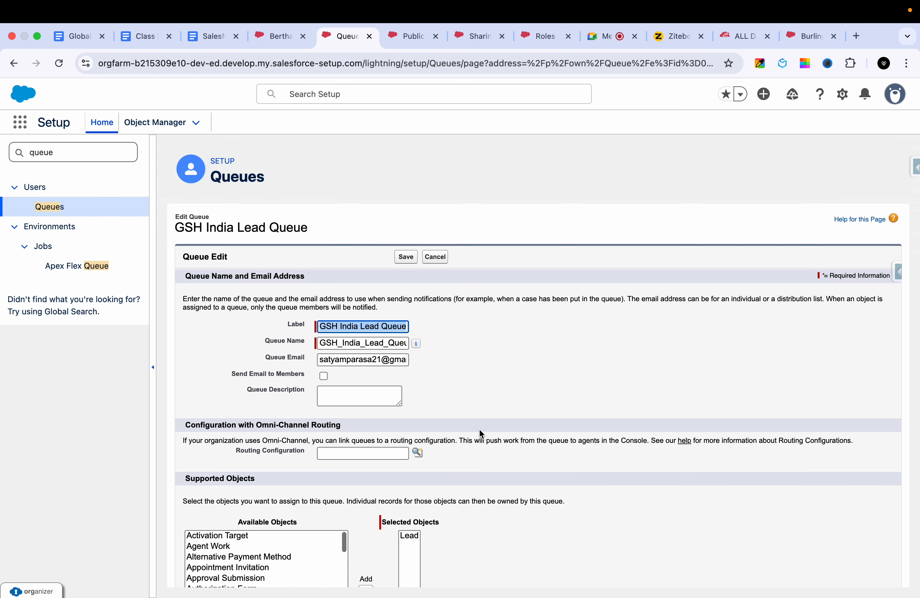
- Add a second user to the queue's selected members and save the change
scroll(399, 450, down, 5)
scroll(298, 420, down, 10)
scroll(487, 474, down, 5)
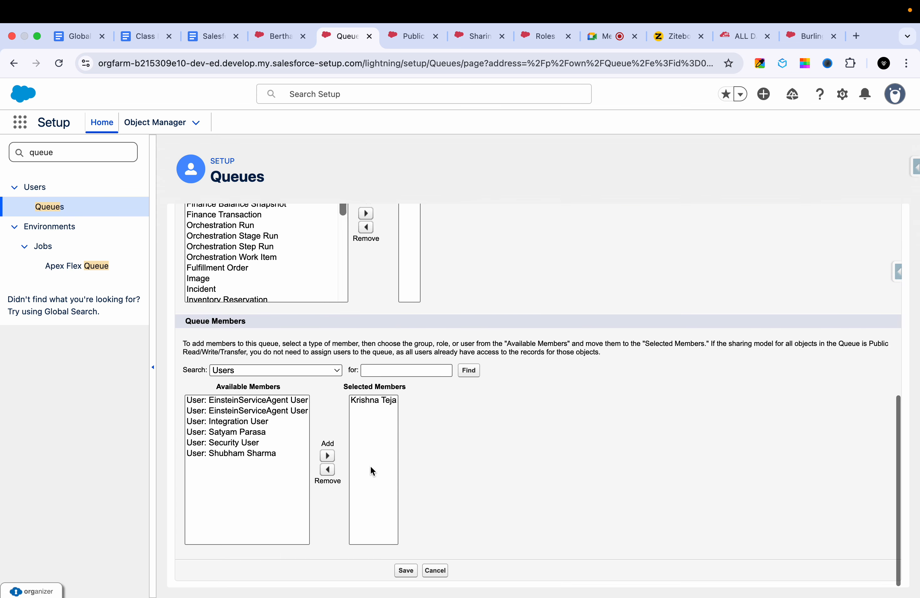
click(245, 431)
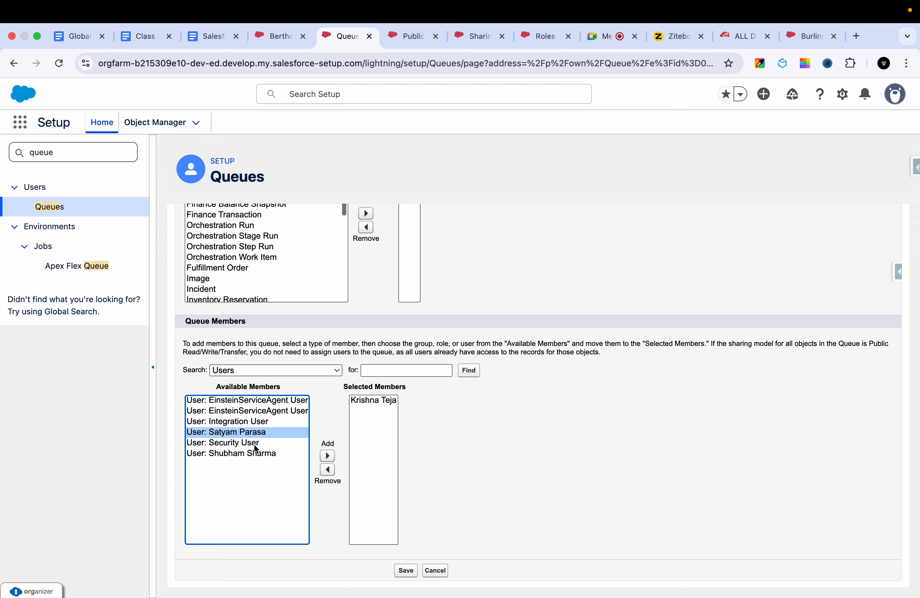
click(244, 456)
click(327, 456)
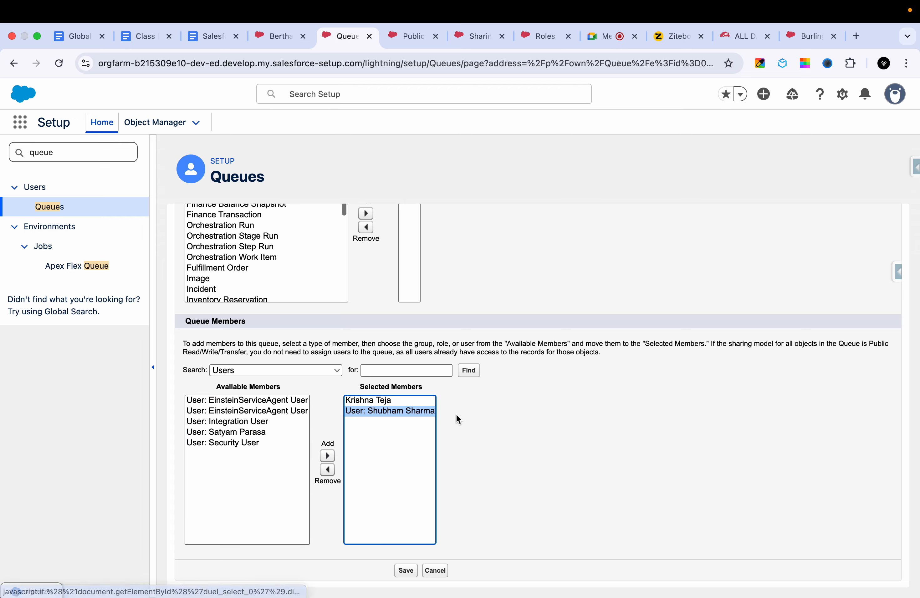
click(406, 571)
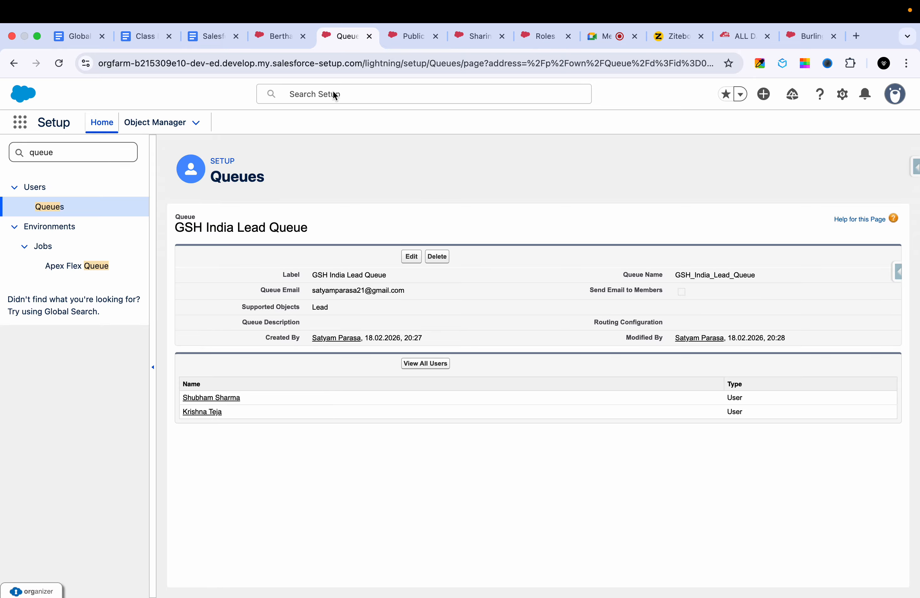
click(273, 43)
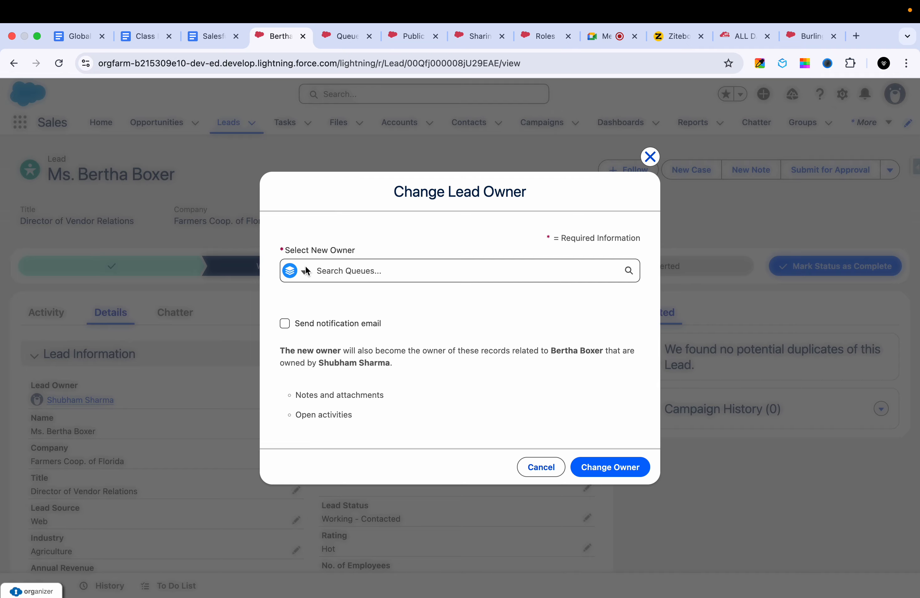
- Set the new-owner type to Queues, then reload the lead record page
click(306, 268)
click(317, 320)
click(396, 279)
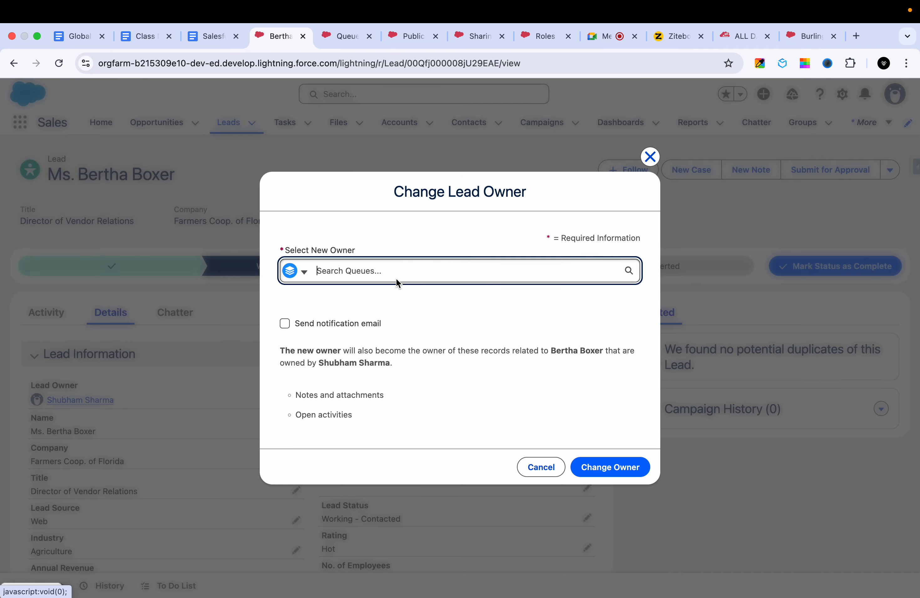
click(49, 65)
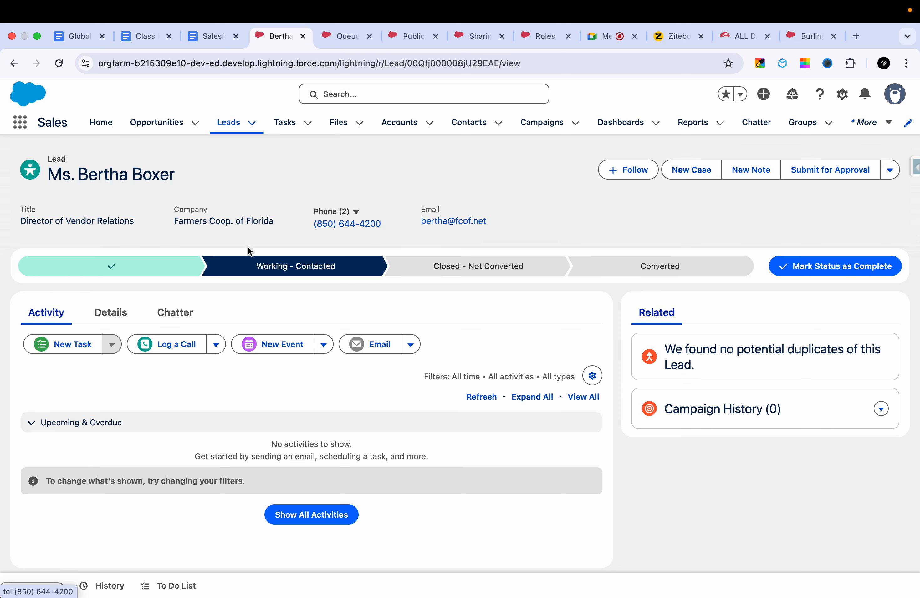
- Reopen Change Lead Owner with Queues selected and compare against the queue's Setup page
click(127, 311)
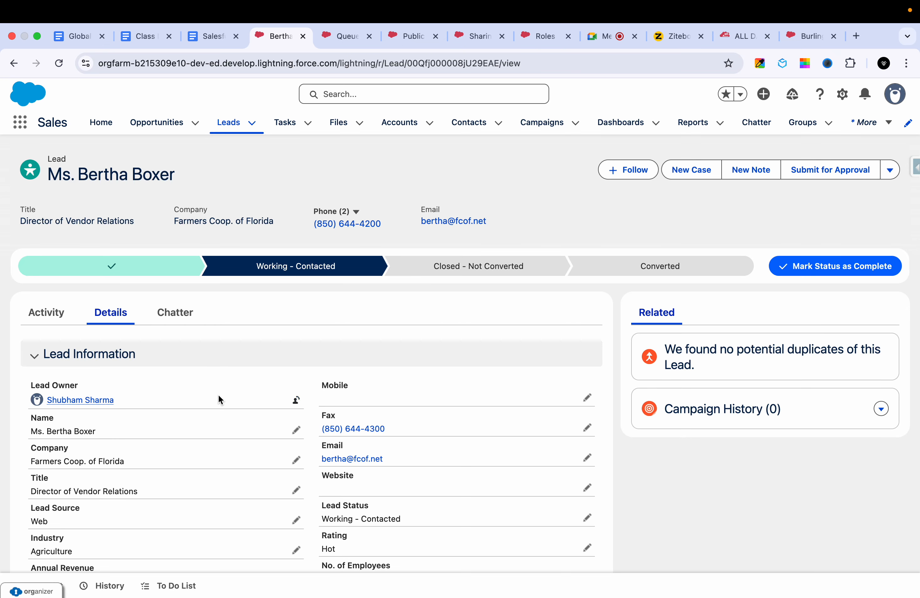
click(297, 400)
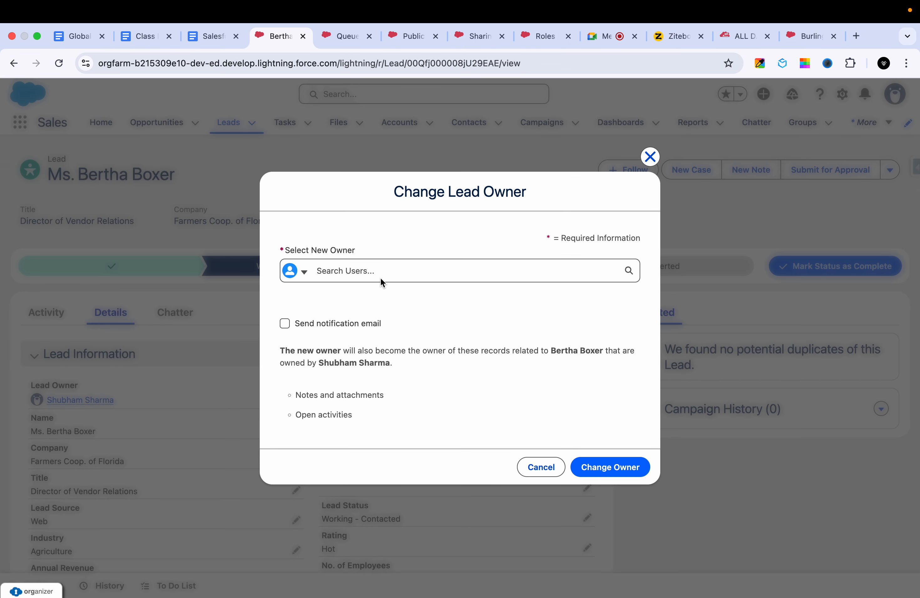
click(380, 278)
click(304, 272)
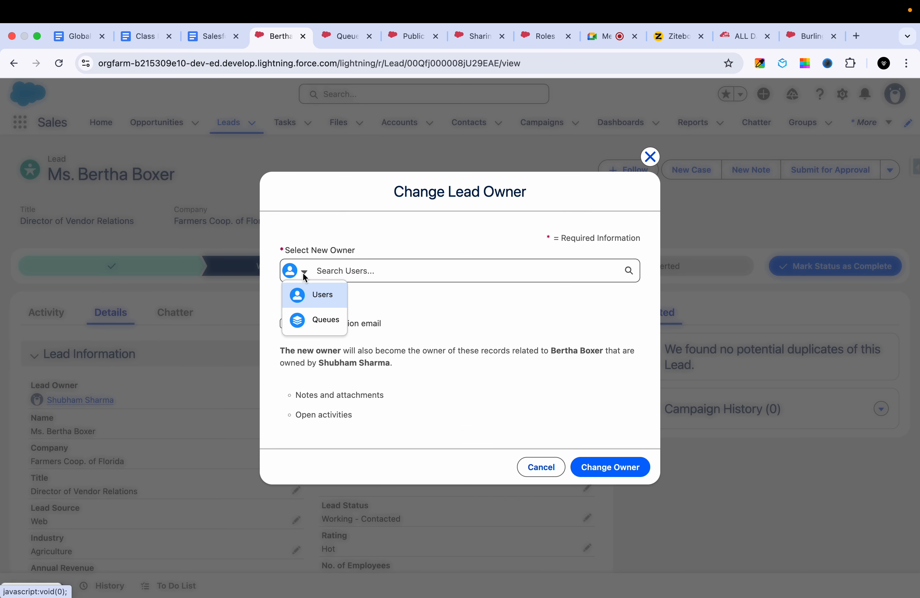
click(312, 317)
click(391, 278)
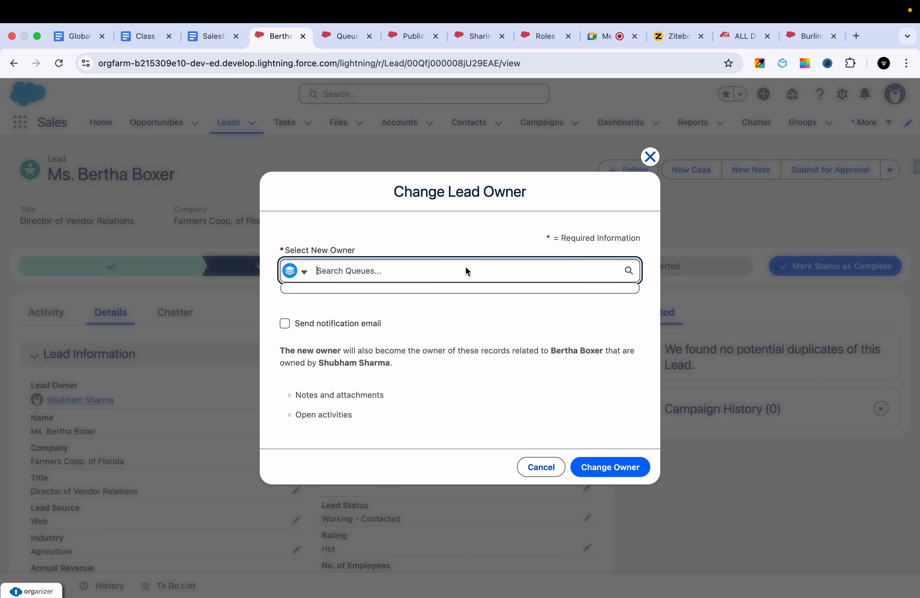
click(344, 32)
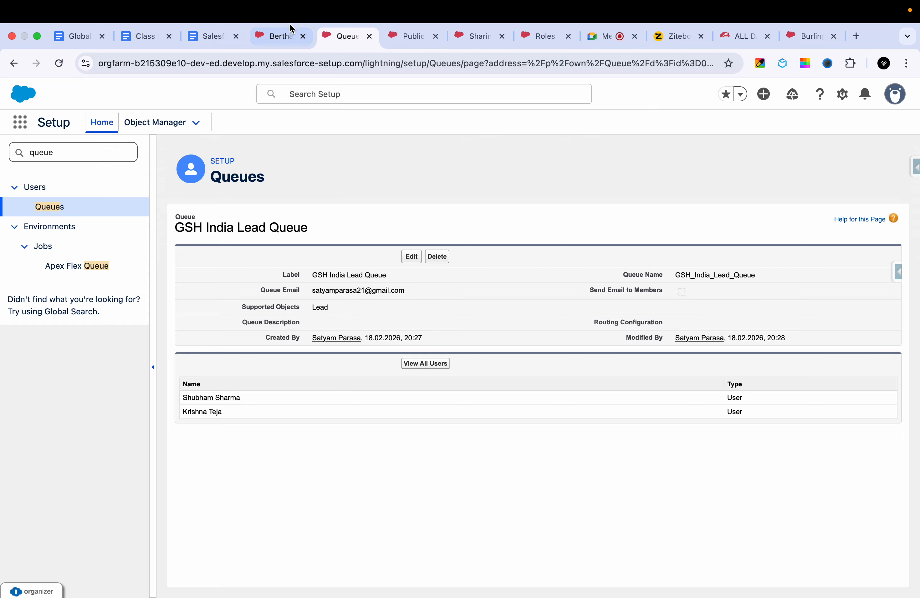
click(277, 32)
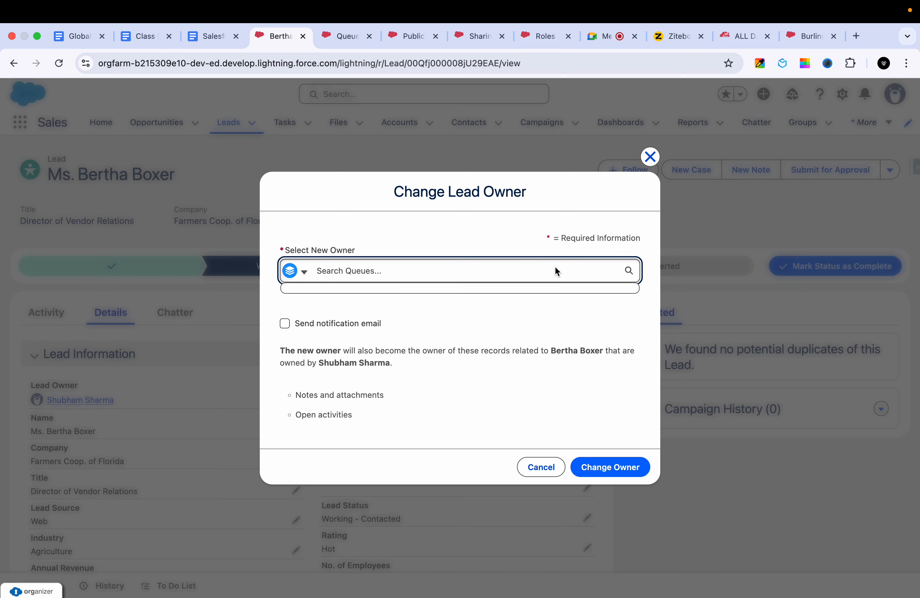
- Search queues for 'indi' and then 'in', recheck Setup, and return to the lead
text(indi)
key(Return)
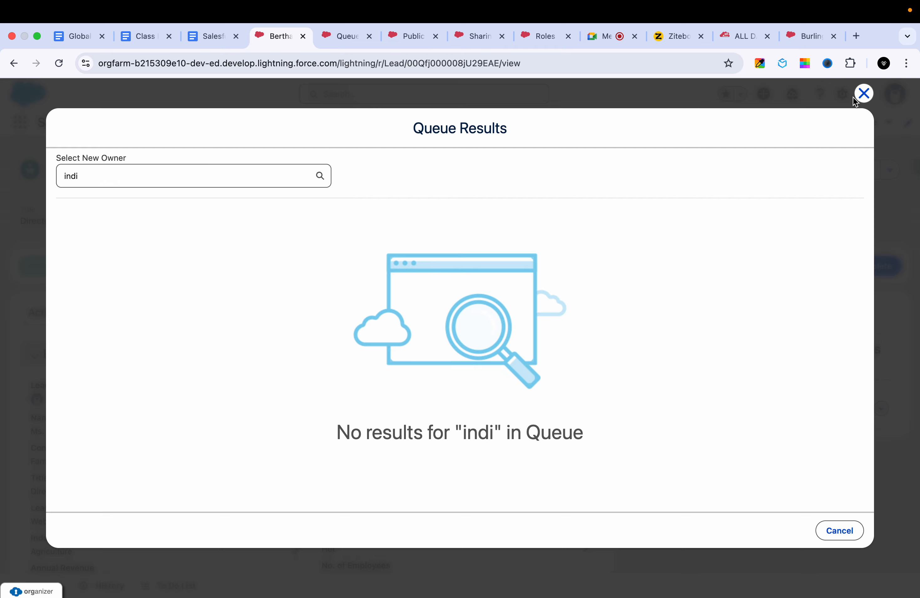
click(238, 177)
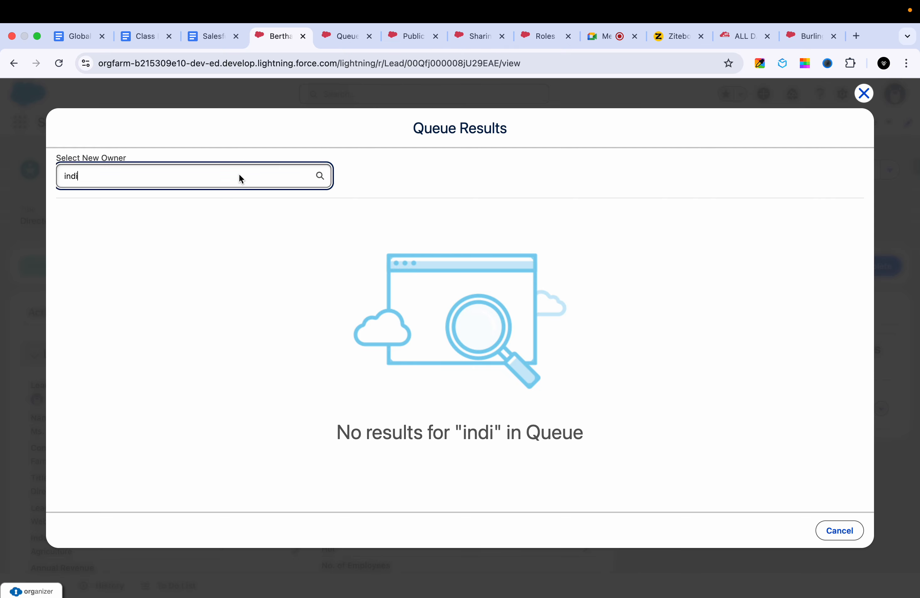
key(BackSpace)
key(BackSpace)
key(Return)
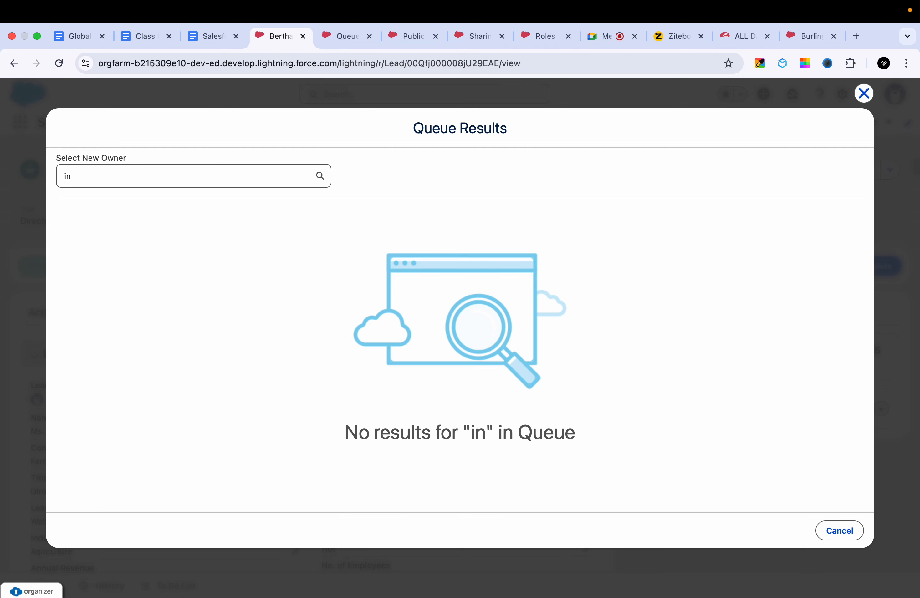
click(342, 35)
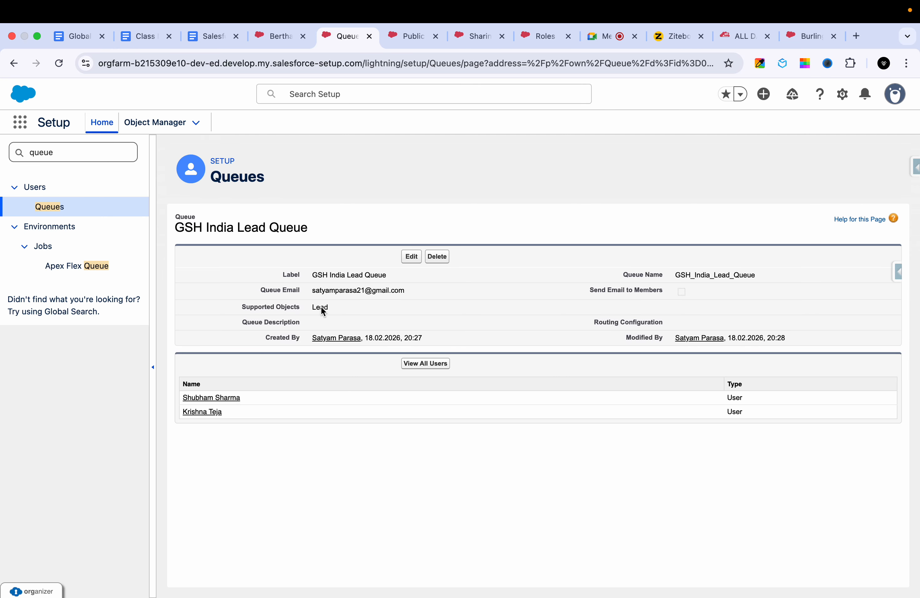
click(278, 36)
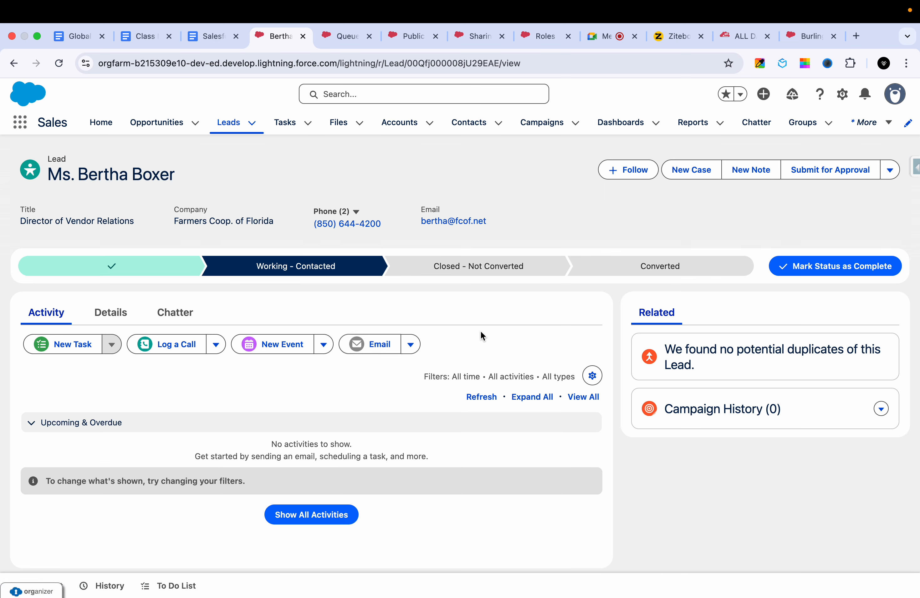
- Cancel the queue owner change on the lead and switch to Salesforce Classic
click(119, 306)
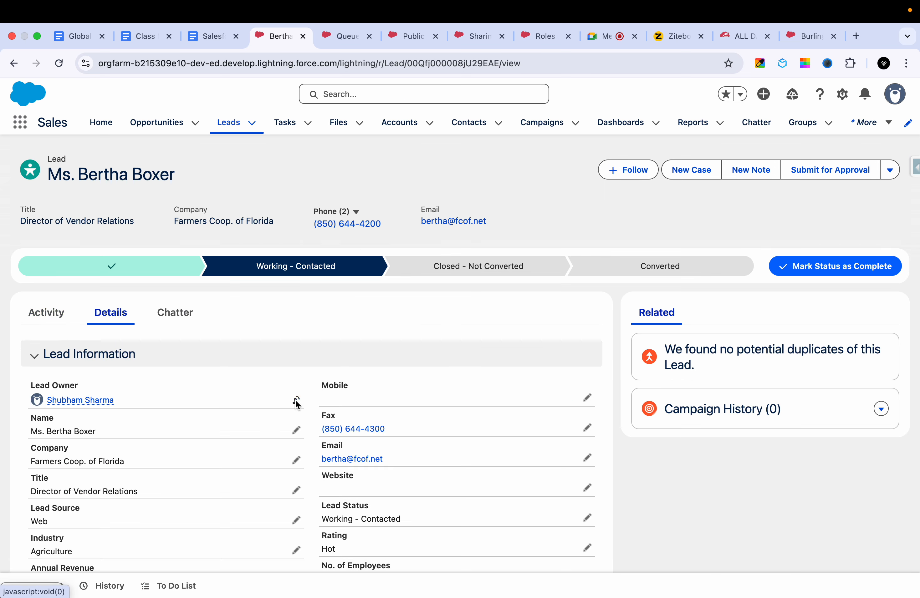
click(295, 401)
click(306, 272)
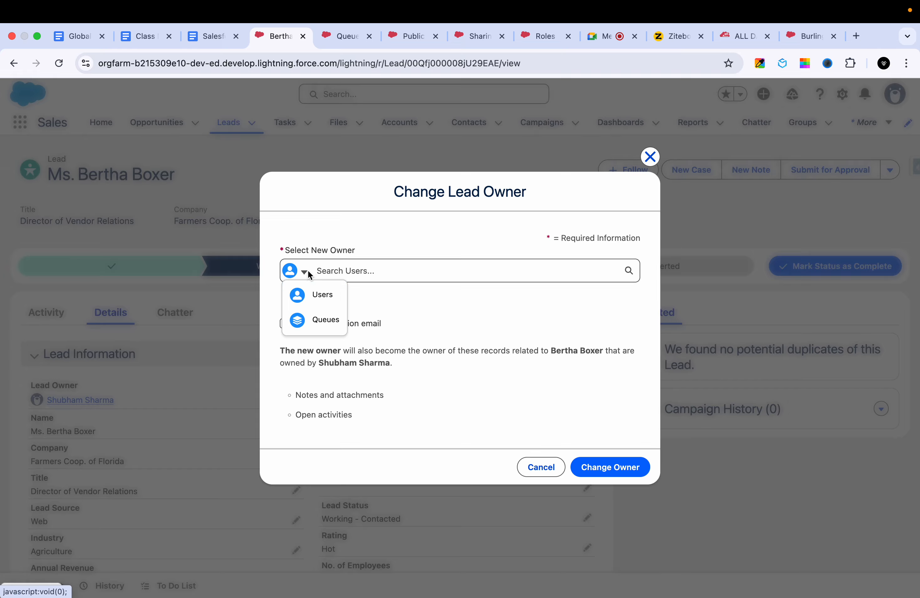
click(315, 320)
click(386, 271)
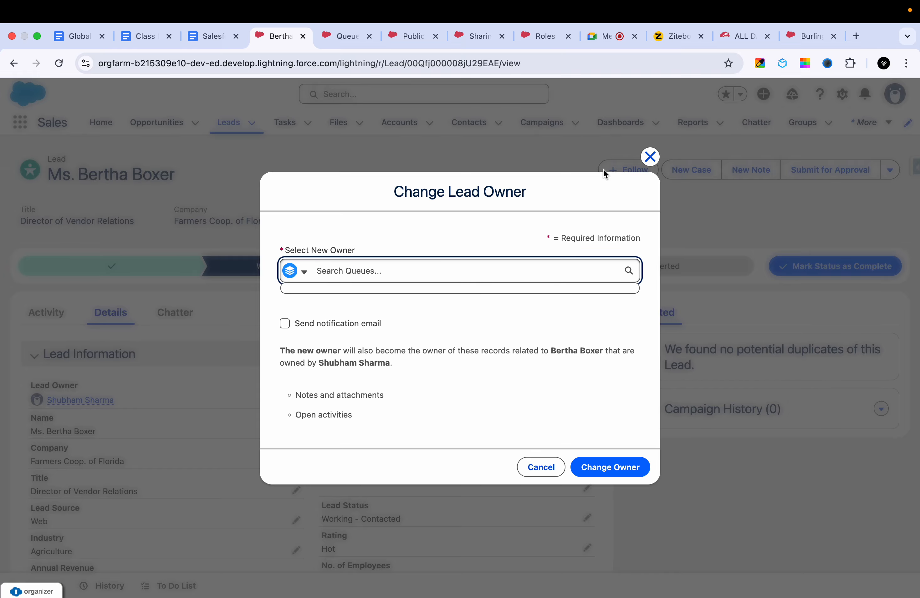
click(650, 157)
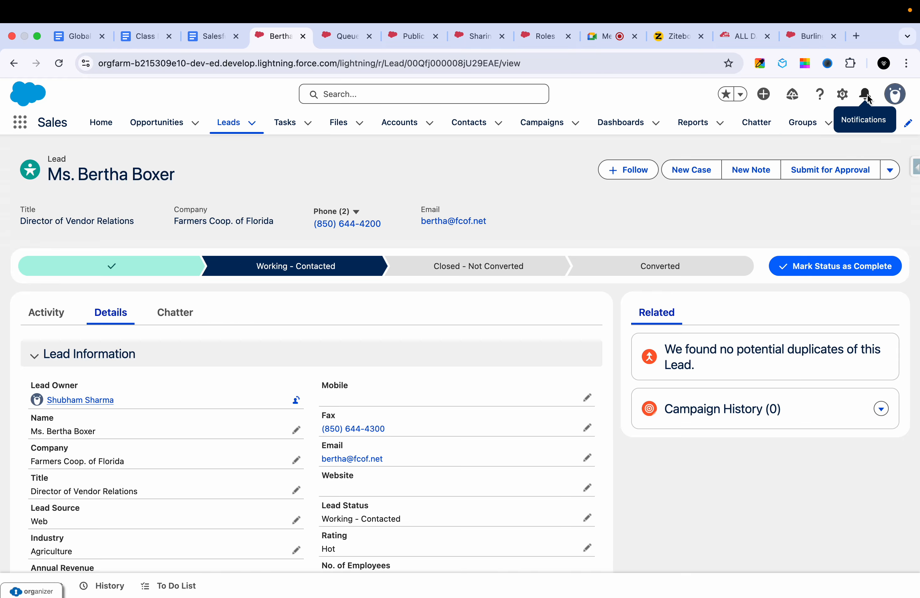
click(895, 96)
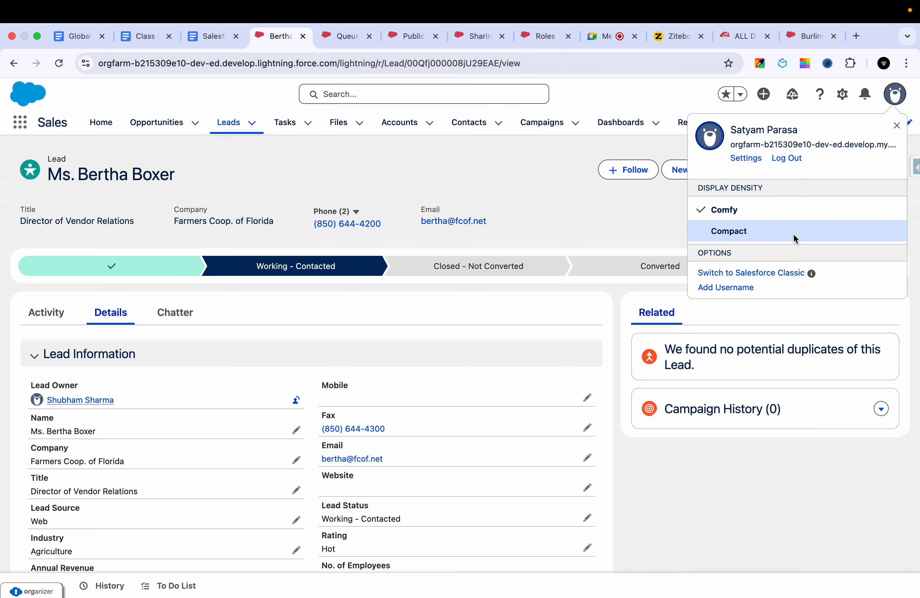
click(744, 461)
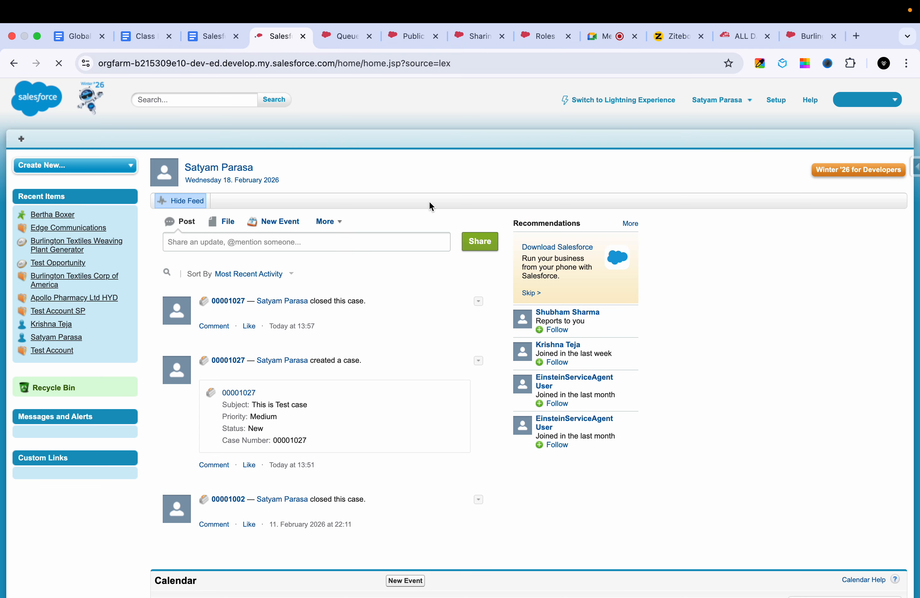
- In Classic, make GSH India Lead Queue owner of the Farmers Coop. of Florida lead, then return to Lightning
click(53, 213)
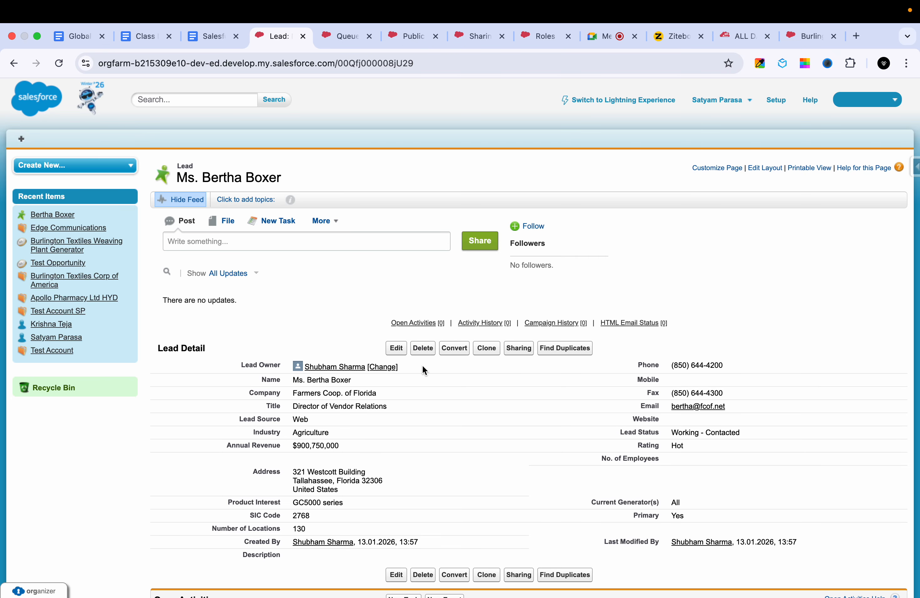
click(385, 367)
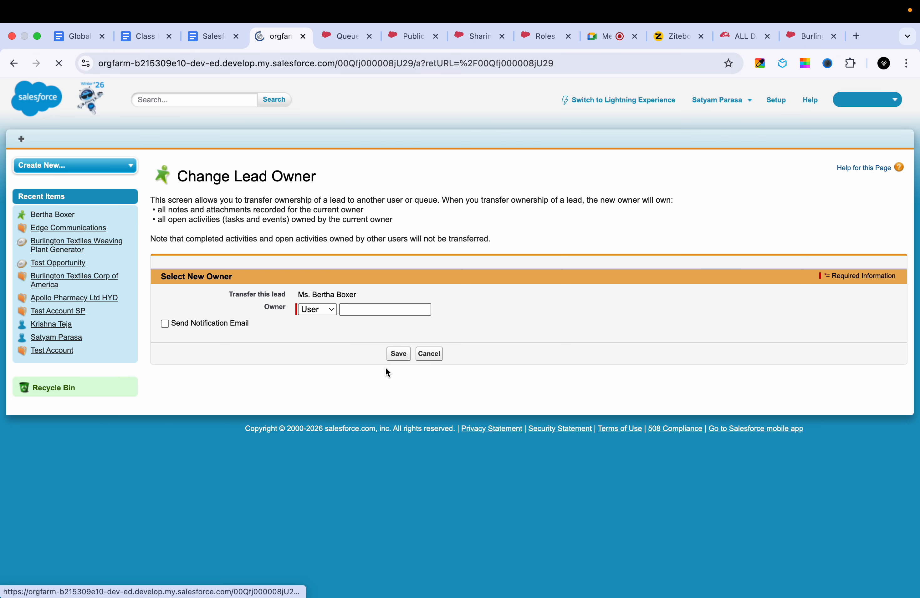
click(324, 309)
click(320, 320)
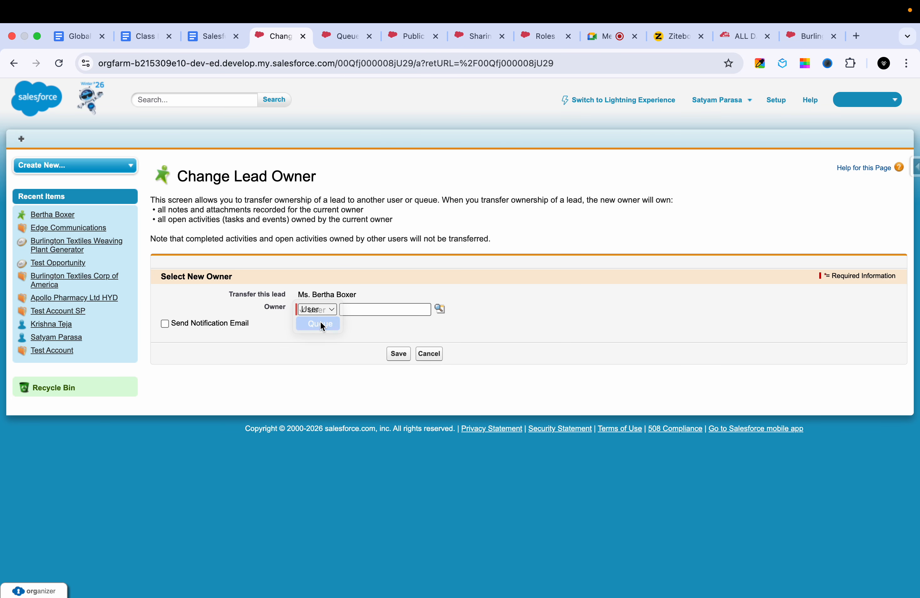
click(440, 308)
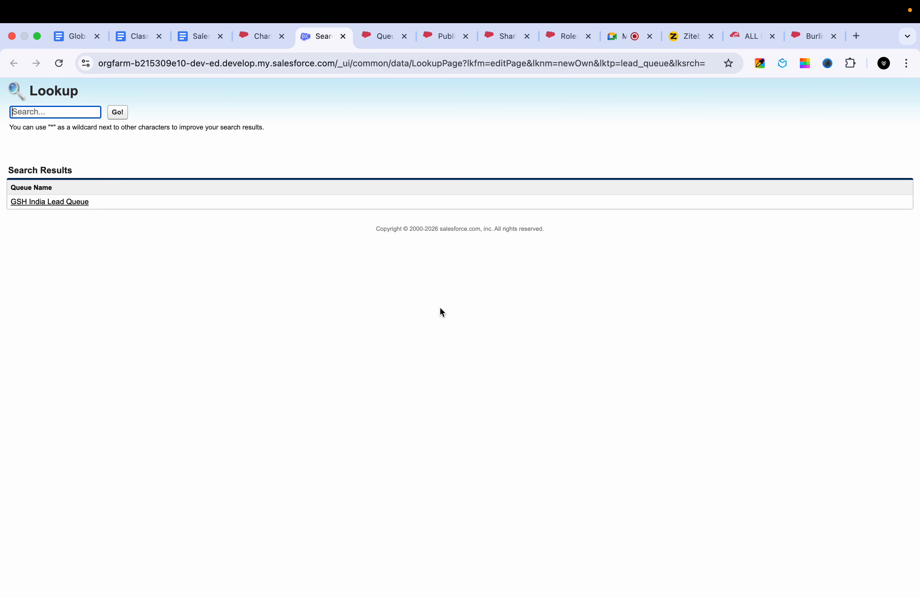
click(70, 205)
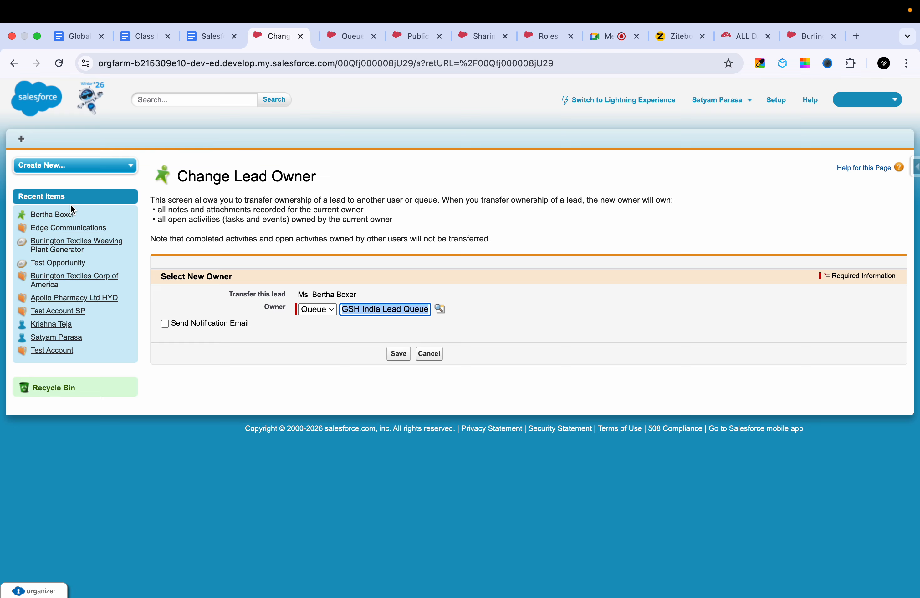
click(404, 352)
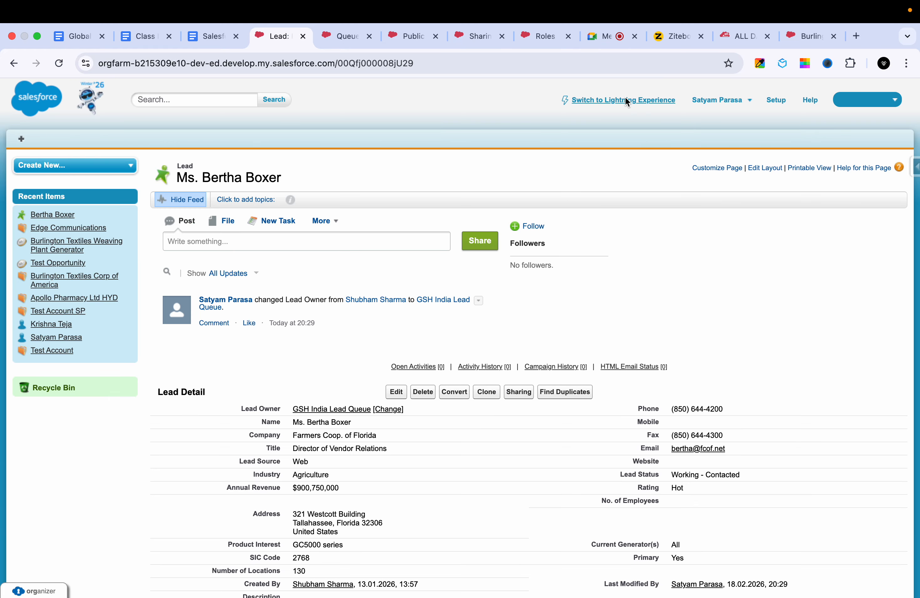
click(625, 100)
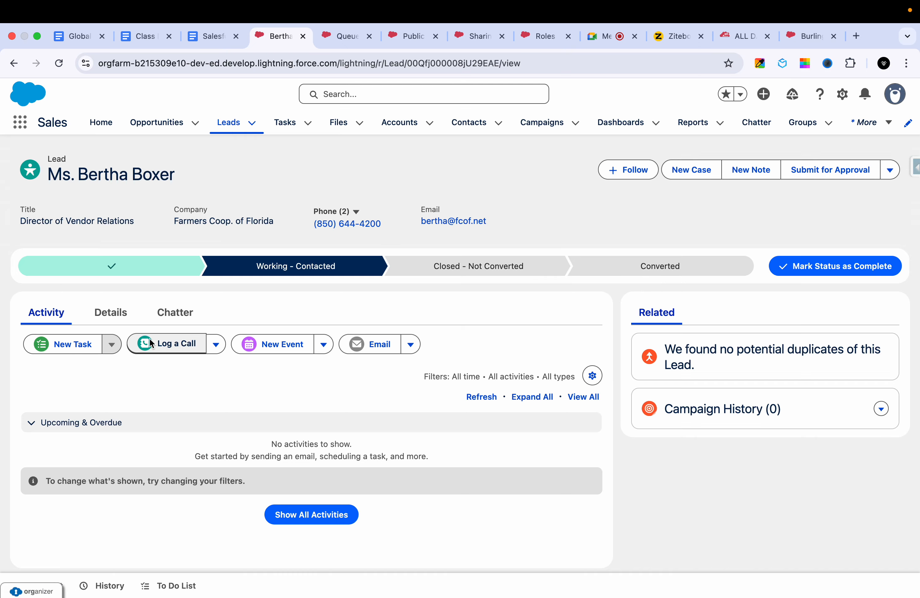
- Check the lead's details show GSH India Lead Queue as owner
click(112, 316)
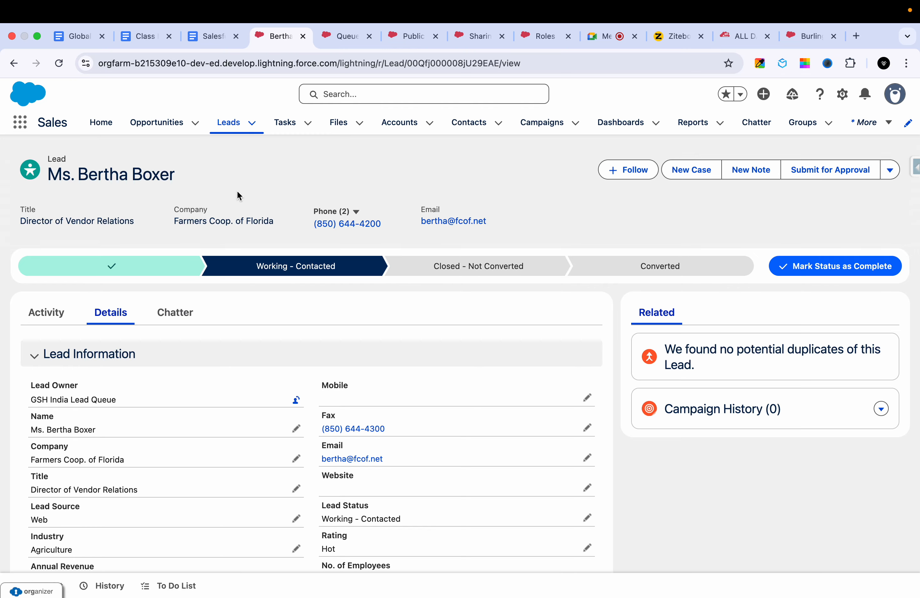
triple_click(78, 171)
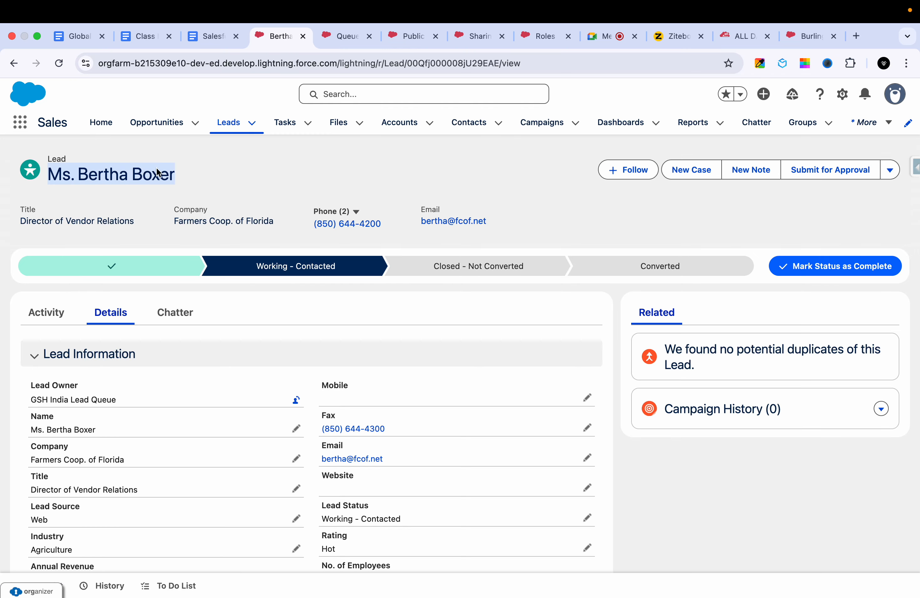
click(293, 173)
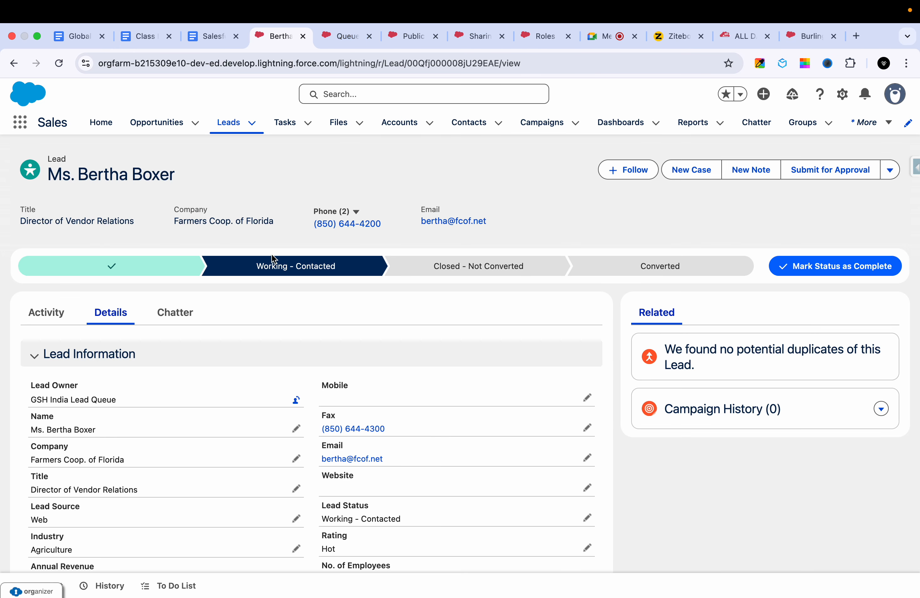
scroll(226, 378, down, 2)
scroll(225, 377, up, 1)
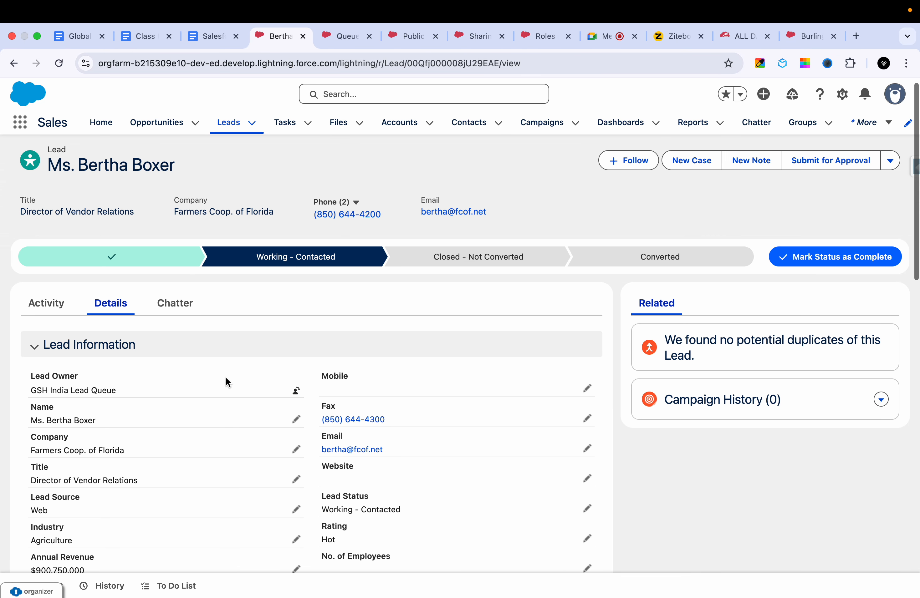
- Open the lead's actions list, select the record's web address, and move to the incognito window
click(890, 161)
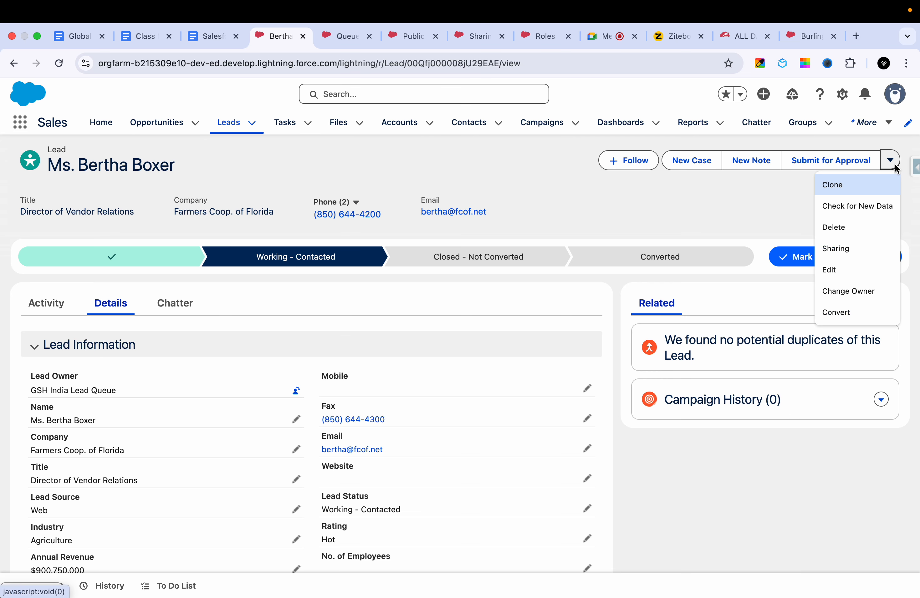
click(707, 224)
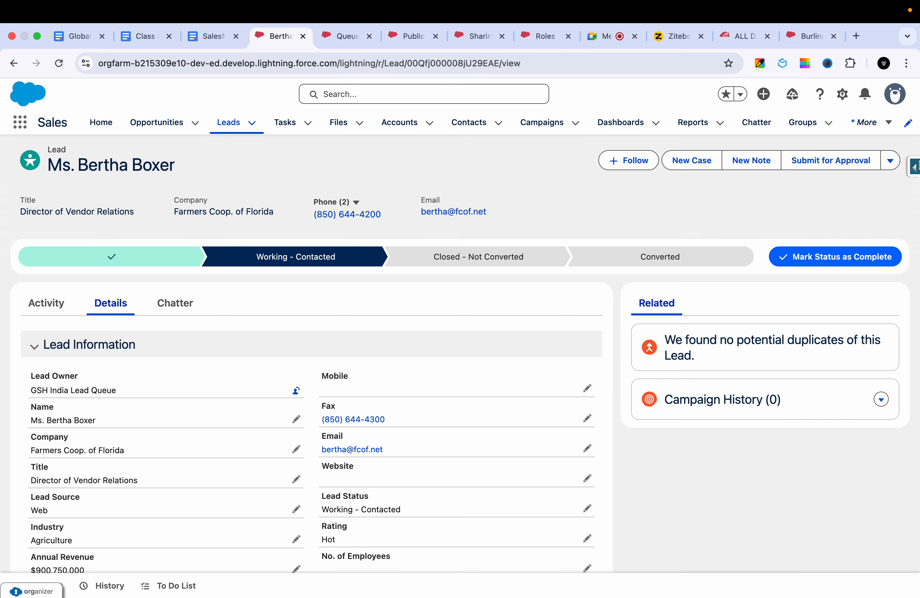
click(890, 161)
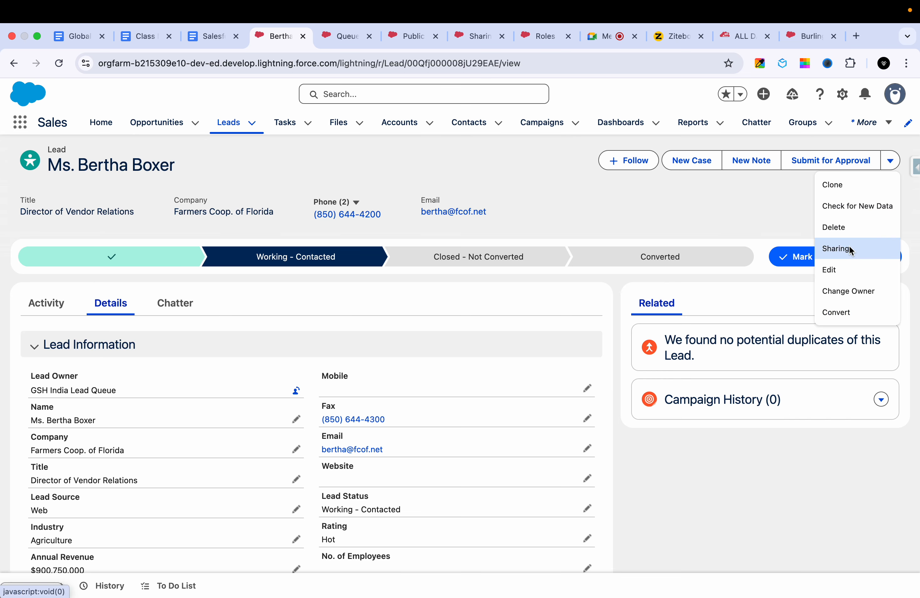
click(545, 64)
key(super+c)
key(ctrl+Right)
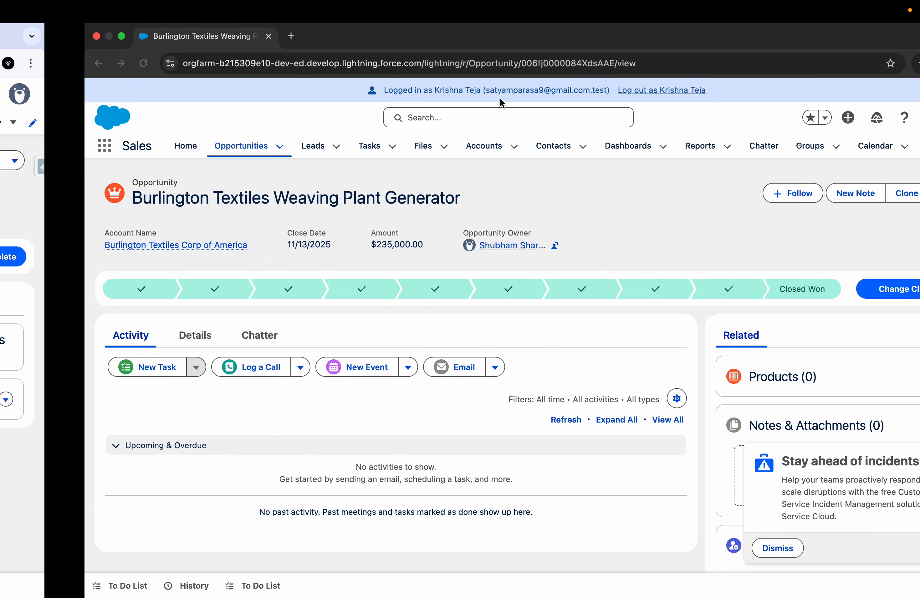
- Load the copied lead URL as the queue member in a new incognito tab and view its details
click(210, 36)
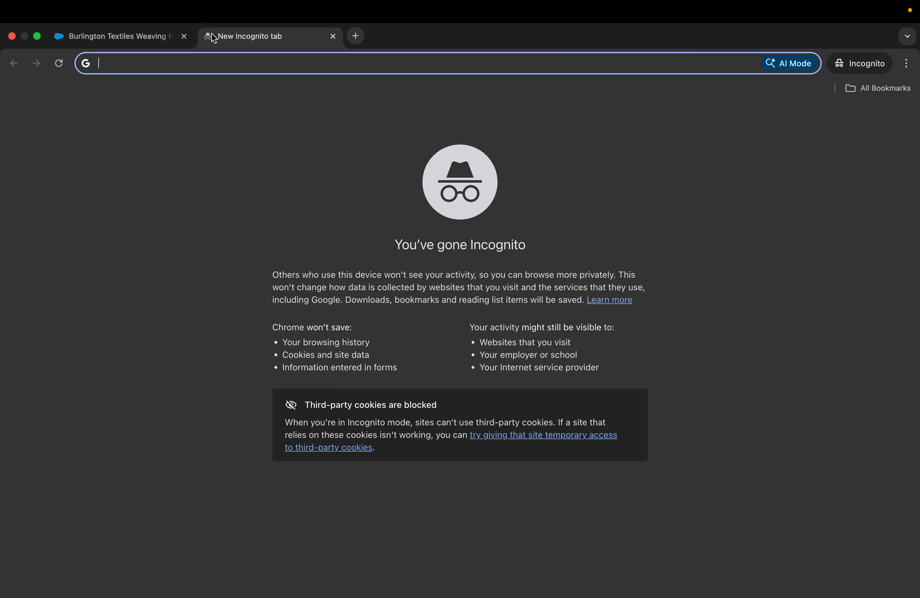
key(super+v)
key(Return)
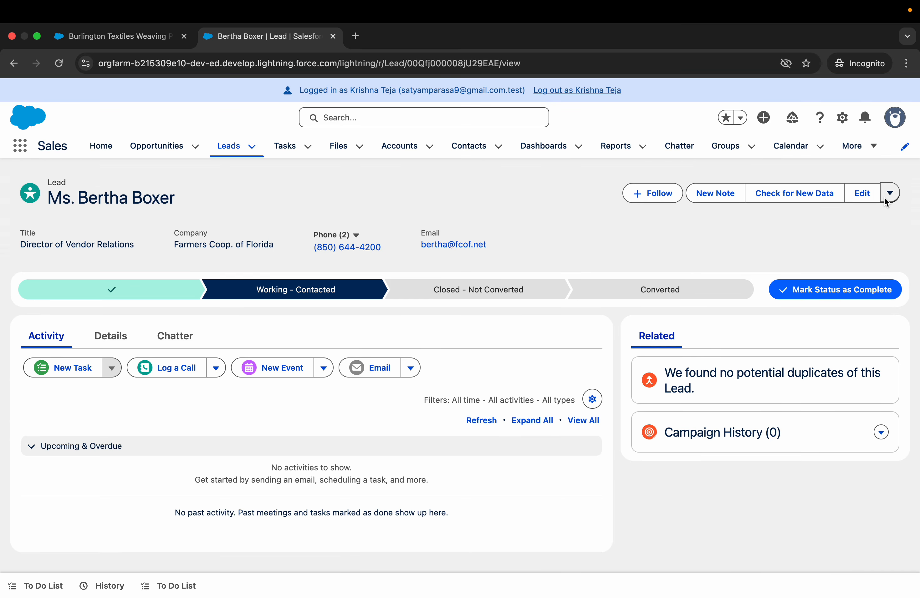
click(887, 195)
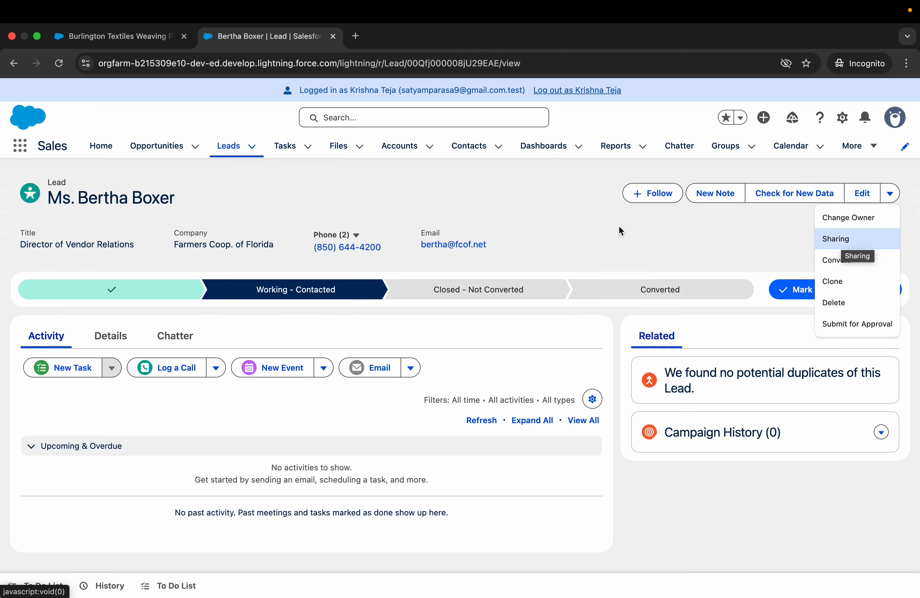
click(112, 336)
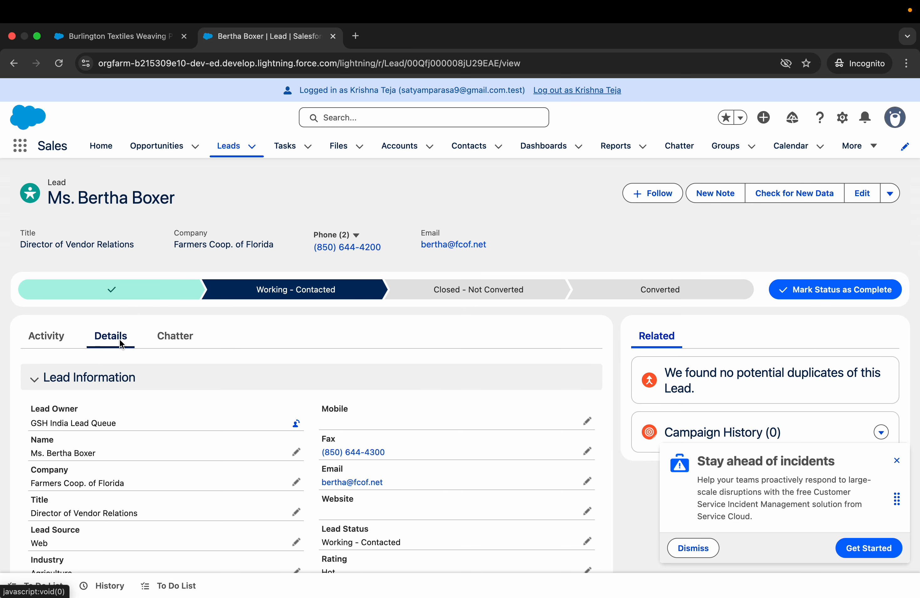
triple_click(113, 198)
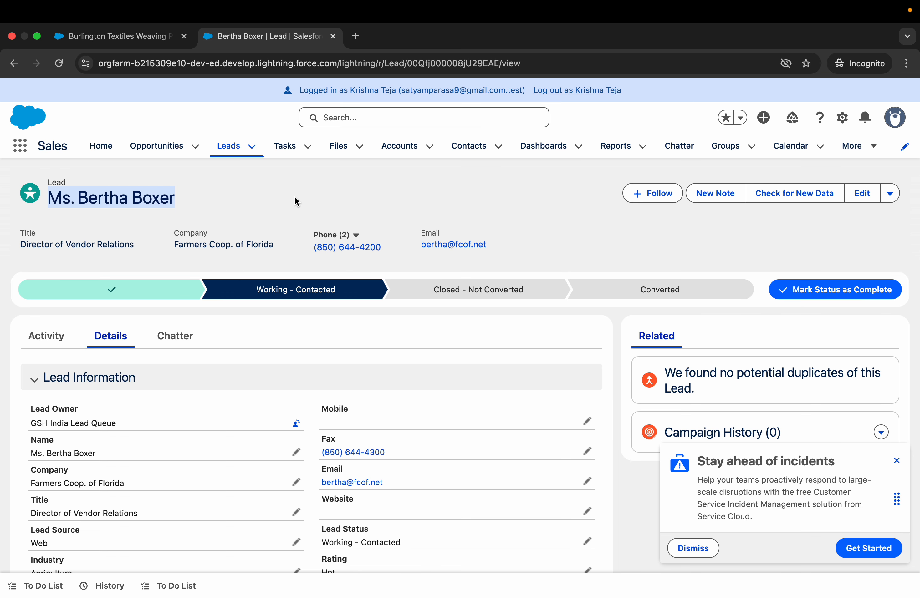
key(ctrl+Left)
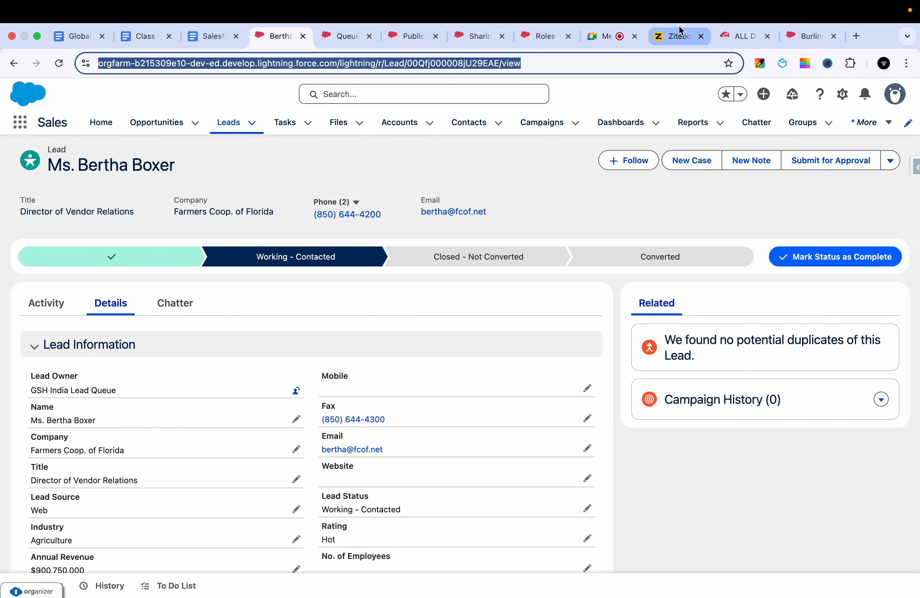
- On the Ziteboard, draw an arrow from the Queue shape, then undo the strokes
click(674, 36)
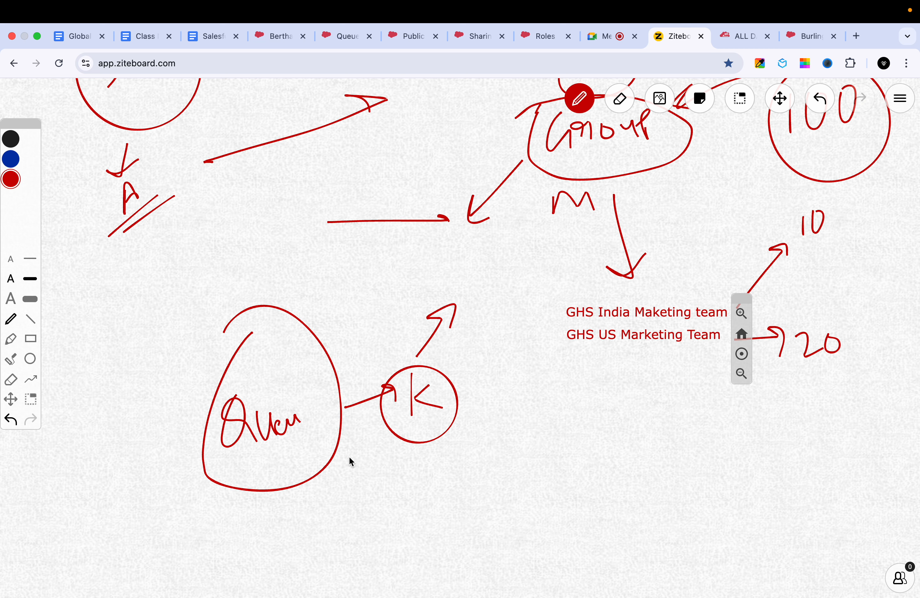
mouse_move(349, 458)
mouse_down()
mouse_move(421, 464)
mouse_move(420, 474)
mouse_up()
mouse_move(427, 470)
mouse_down()
mouse_move(435, 481)
mouse_move(427, 463)
mouse_up()
key(super+z)
key(super+z)
key(super+z)
key(super+z)
key(super+z)
key(super+z)
key(super+z)
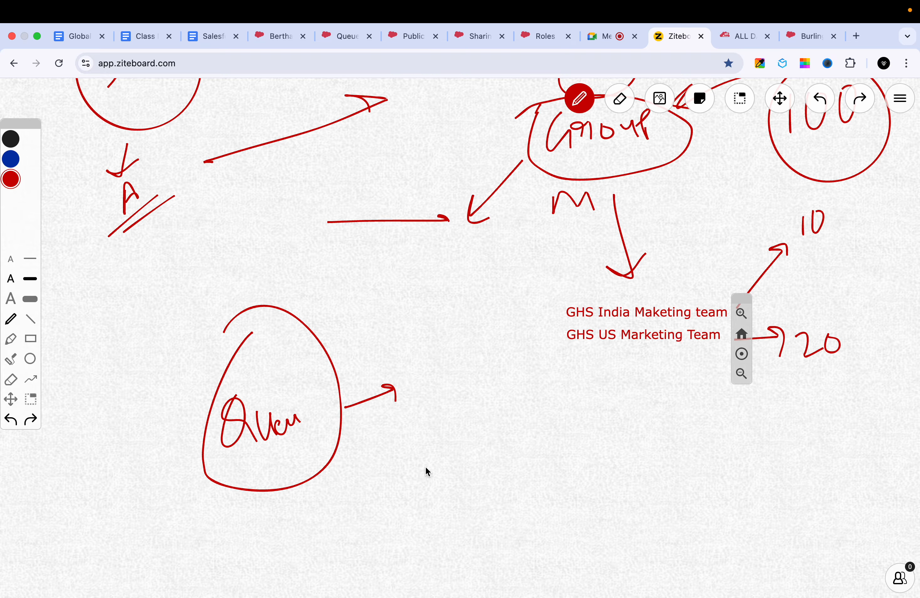
- Bring up the incognito window showing the Farmers Coop. of Florida lead
key(ctrl+Right)
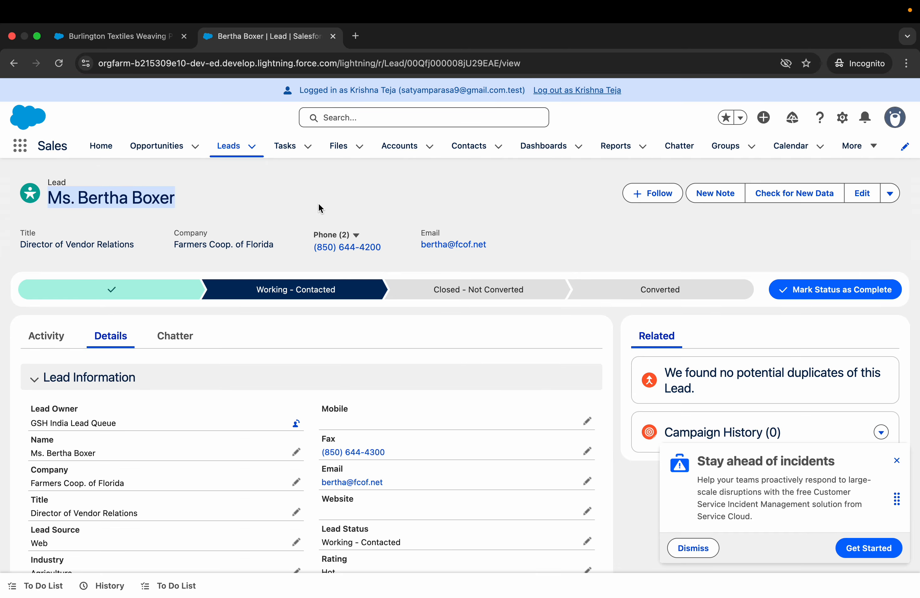
key(ctrl+Left)
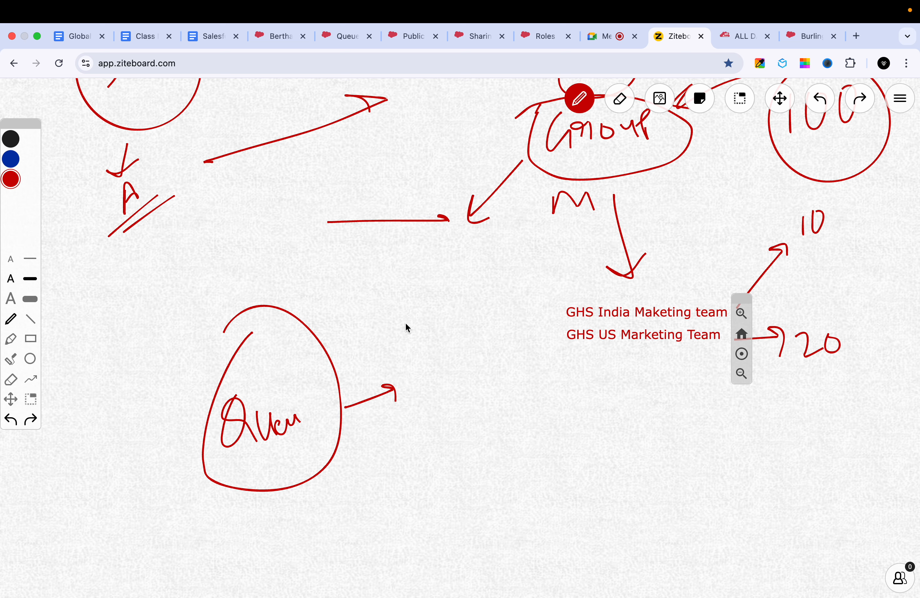
key(ctrl+Right)
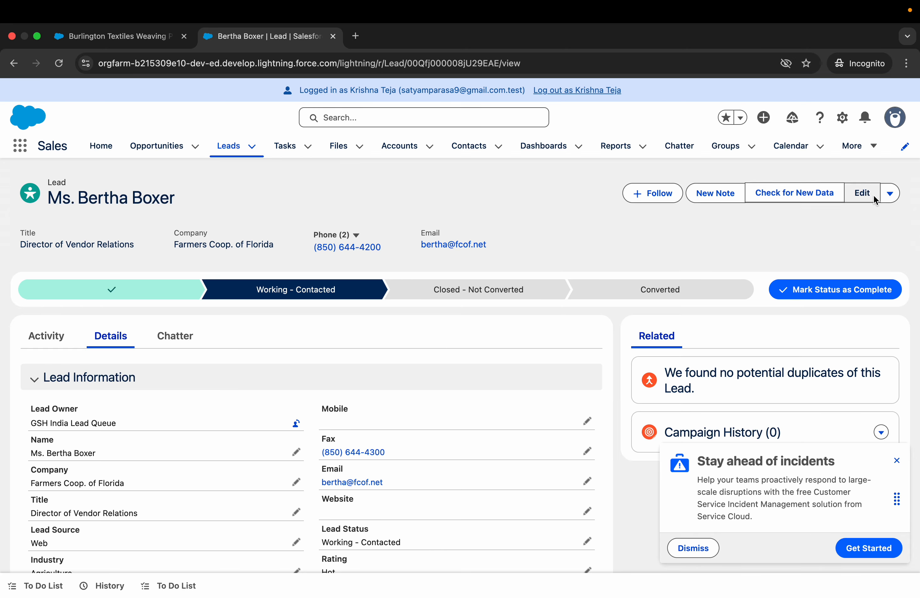
- Look over the lead's extra actions menu without choosing one, then go back to the Ziteboard sketch
click(890, 193)
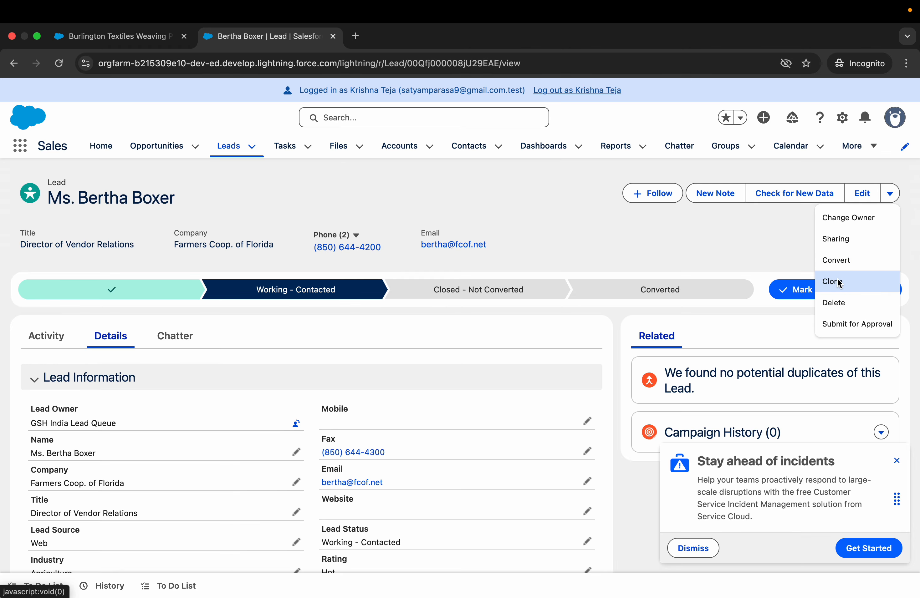
click(541, 216)
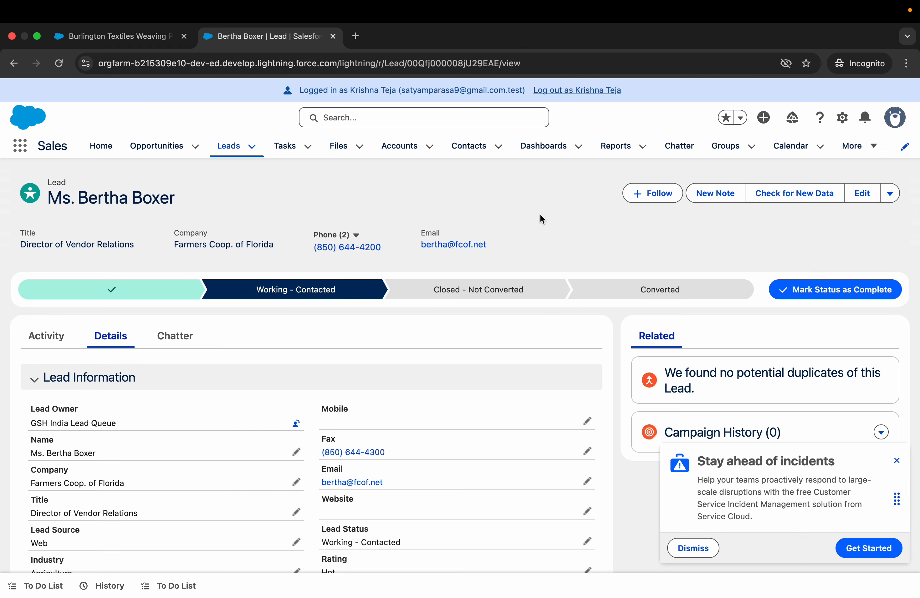
key(ctrl+Left)
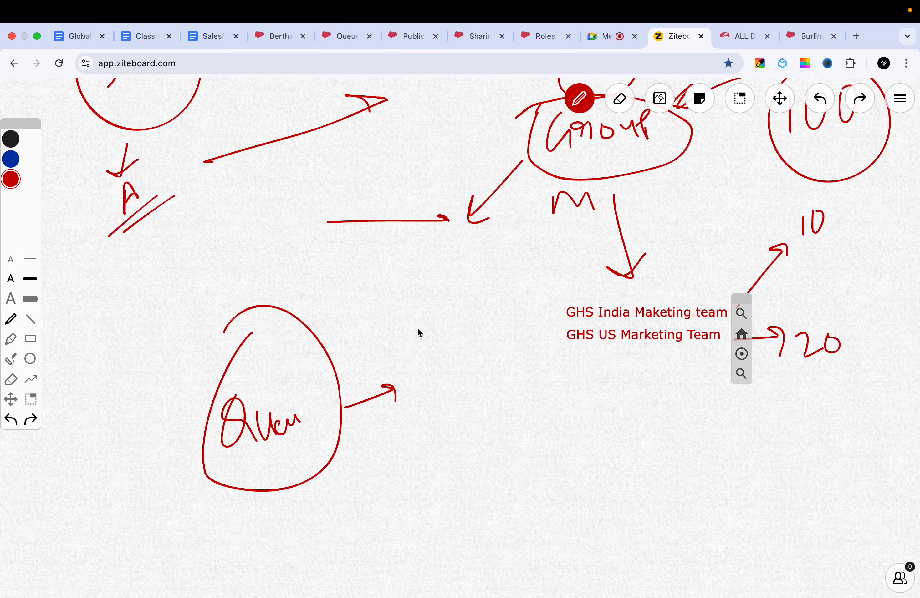
click(270, 29)
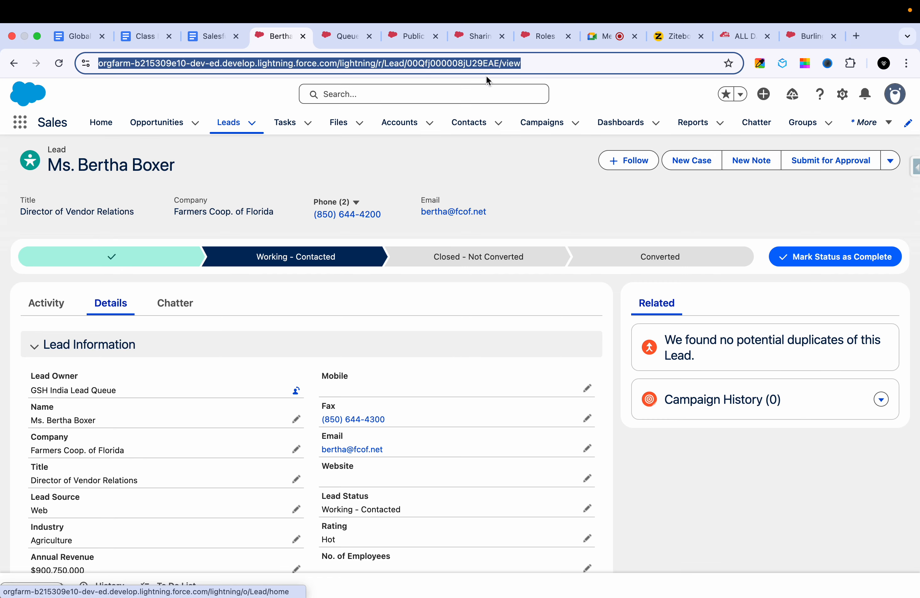
click(667, 39)
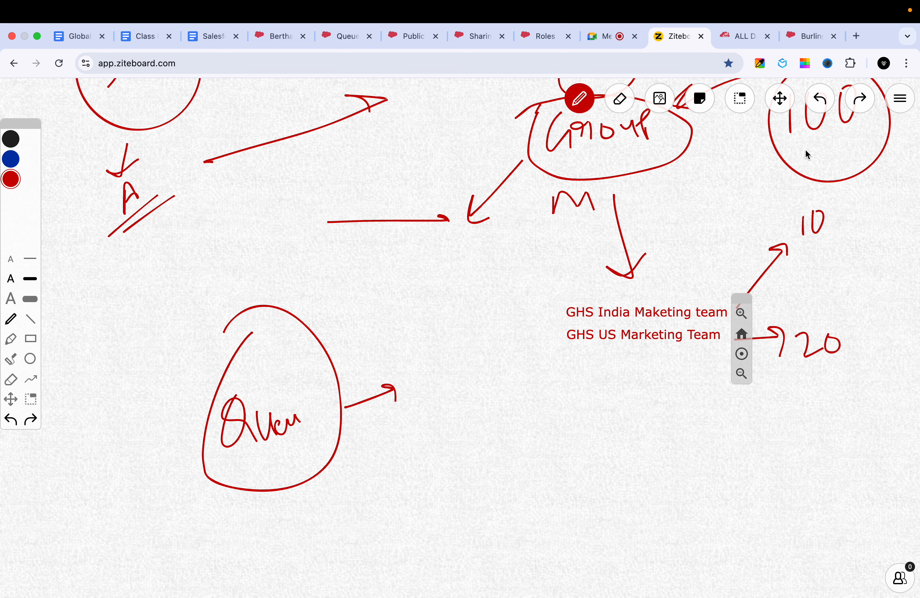
- Sketch a document box with ruled lines below the marketing team names
drag(619, 390, 619, 510)
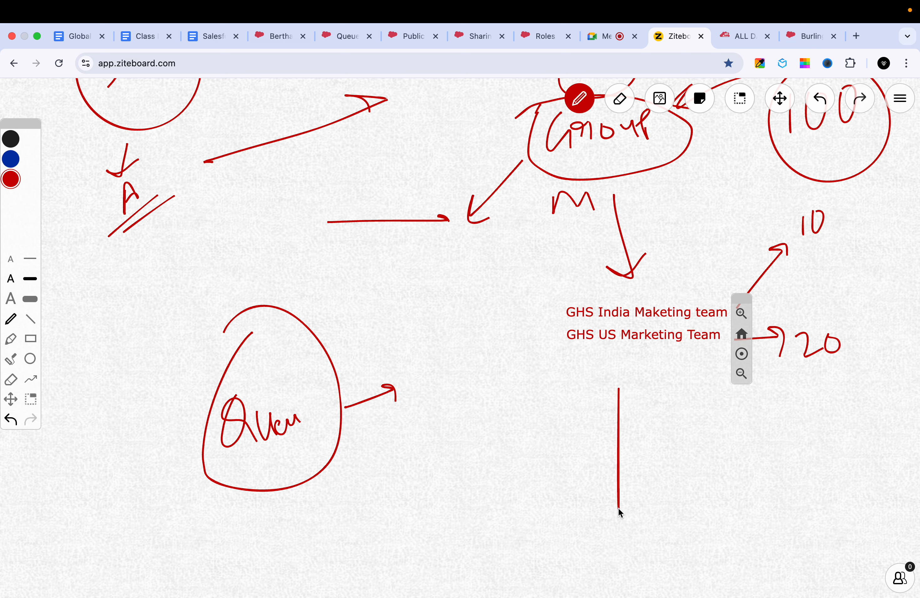
mouse_move(617, 389)
mouse_down()
mouse_move(711, 391)
mouse_move(648, 535)
mouse_move(613, 502)
mouse_up()
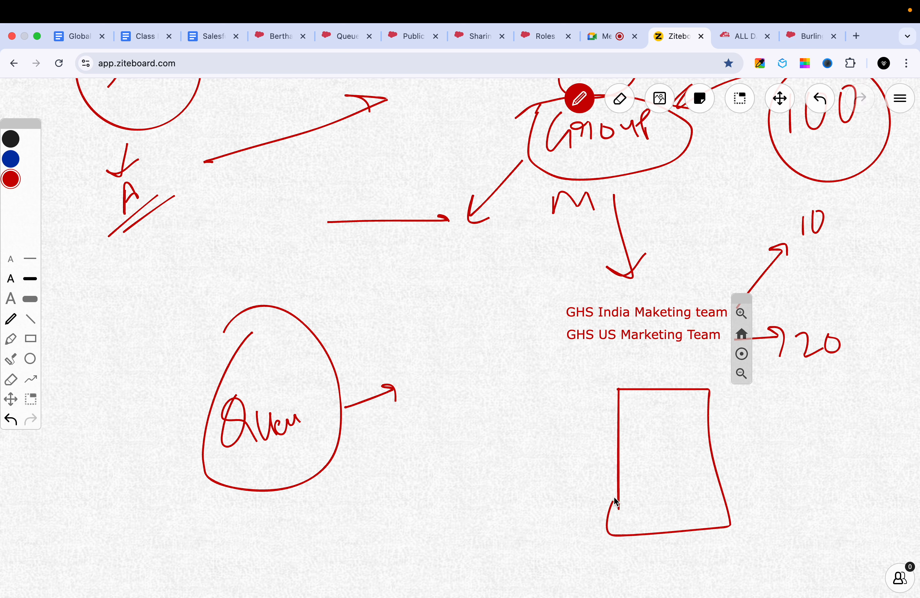
drag(632, 428, 672, 421)
mouse_move(635, 449)
mouse_down()
mouse_move(672, 440)
mouse_move(685, 449)
mouse_up()
drag(643, 482, 697, 464)
- Draw a left-pointing arrow from the document and a tall open box beside the Queue circle
drag(602, 468, 532, 478)
mouse_move(550, 460)
mouse_down()
mouse_move(526, 484)
mouse_move(581, 487)
mouse_up()
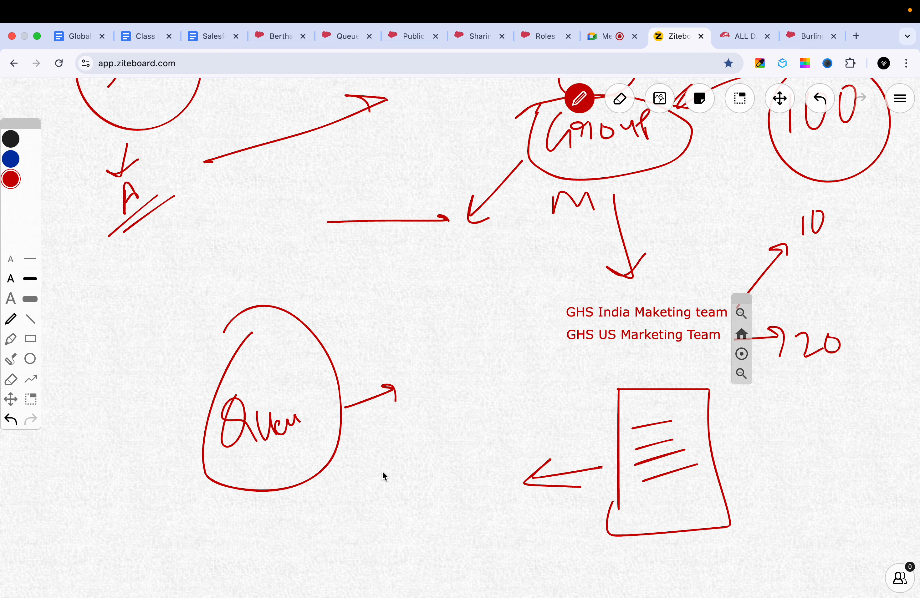
mouse_move(383, 473)
mouse_down()
mouse_move(437, 425)
mouse_move(405, 559)
mouse_up()
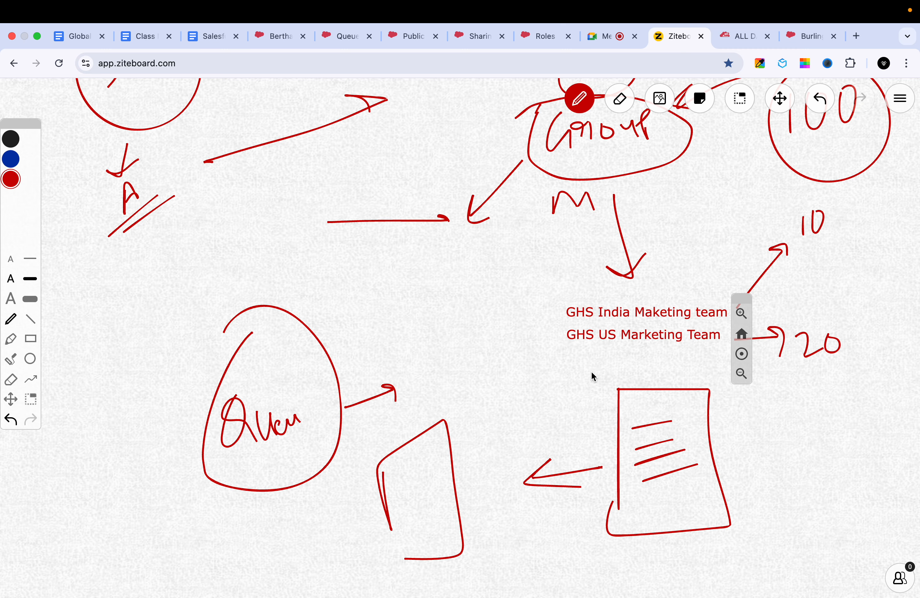
- Check the Bertha Boxer lead page, then return to the whiteboard in pan mode
click(275, 48)
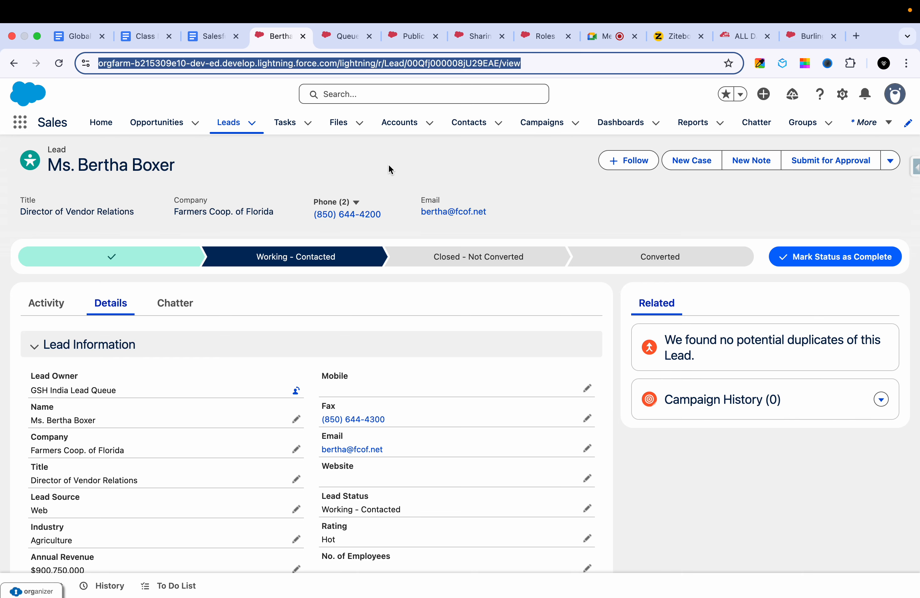
click(689, 36)
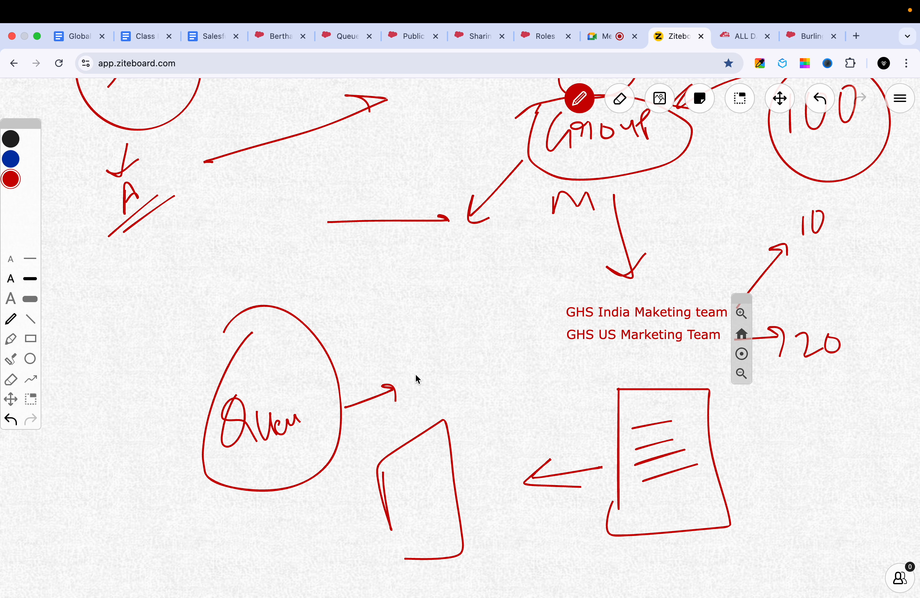
click(778, 90)
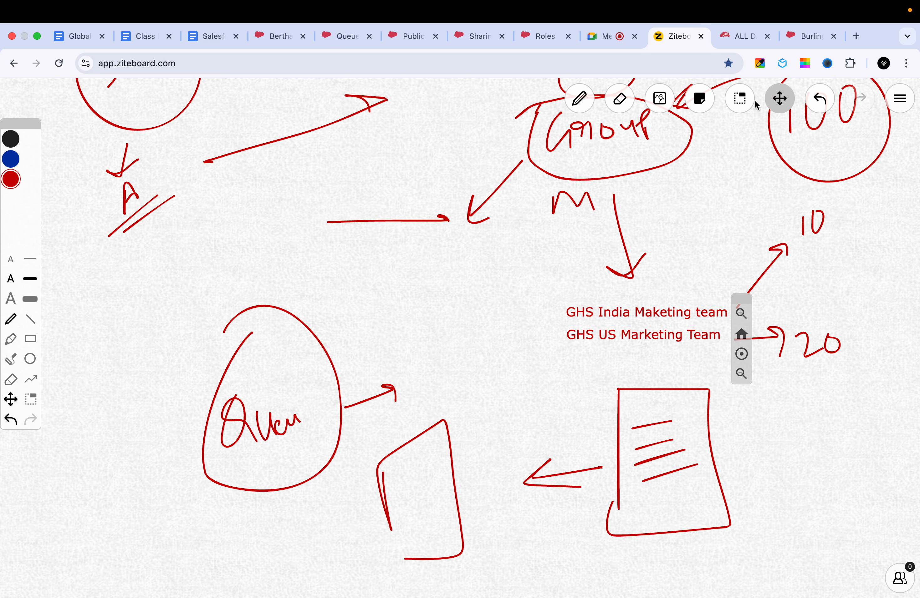
- Pan the canvas and write '1000 → 4' with the pen below the sketch
scroll(517, 288, down, 5)
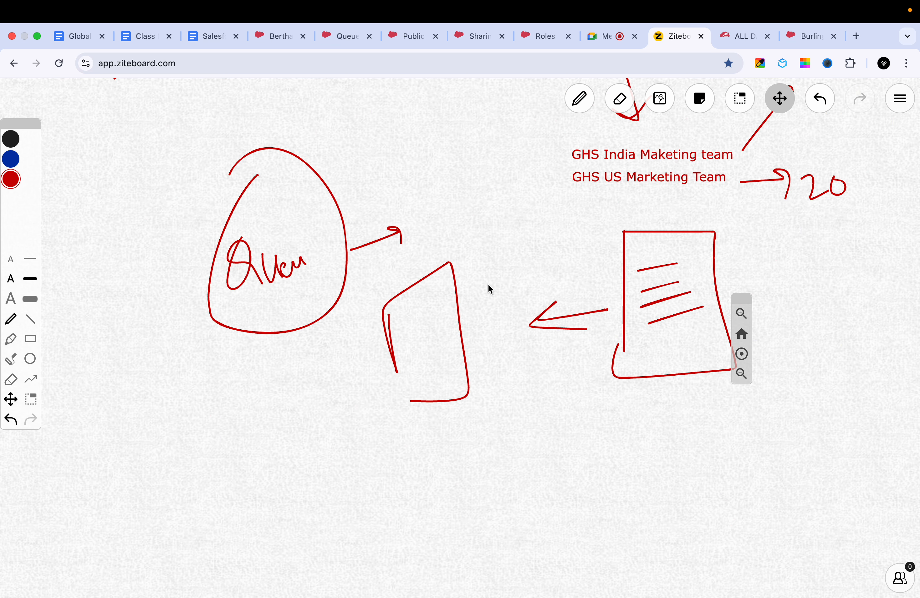
scroll(487, 287, down, 3)
drag(426, 401, 426, 453)
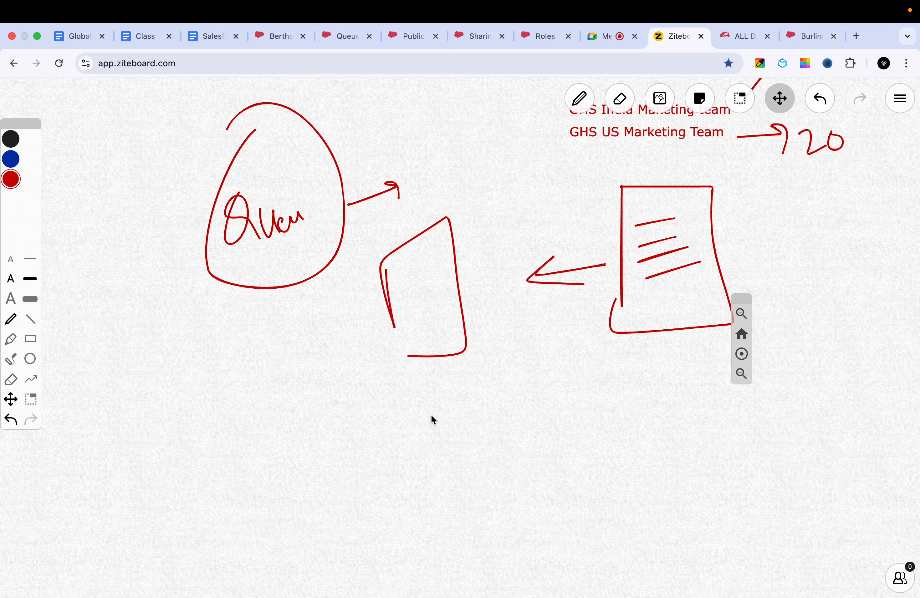
key(p)
drag(431, 415, 431, 459)
mouse_move(445, 428)
mouse_down()
mouse_move(469, 446)
mouse_move(450, 433)
mouse_up()
mouse_move(481, 423)
mouse_down()
mouse_move(510, 432)
mouse_move(596, 404)
mouse_move(606, 389)
mouse_up()
drag(591, 385, 609, 417)
mouse_move(632, 382)
mouse_down()
mouse_move(631, 417)
mouse_move(679, 422)
mouse_up()
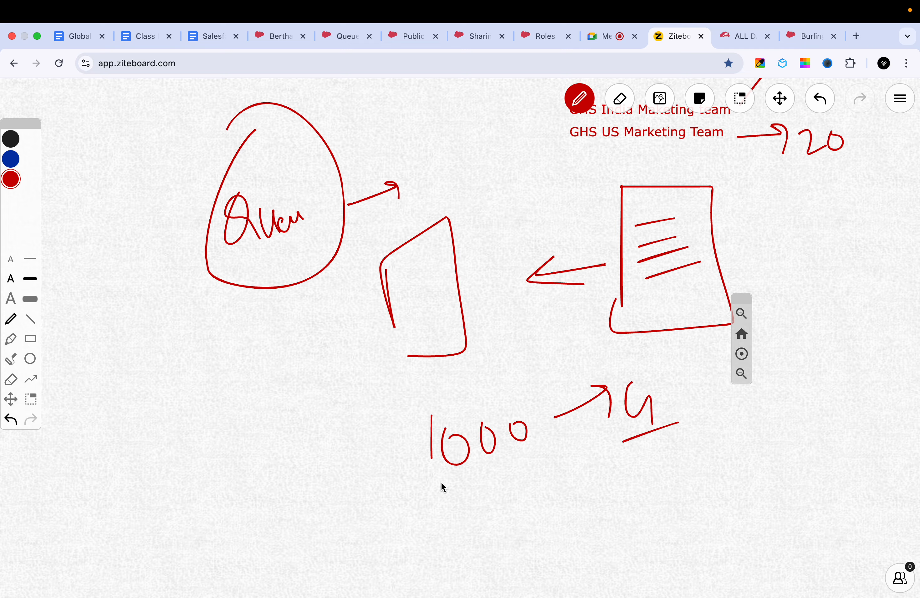
- Review the Bertha Boxer lead and GSH India Lead Queue pages, then return to the sketch
click(278, 36)
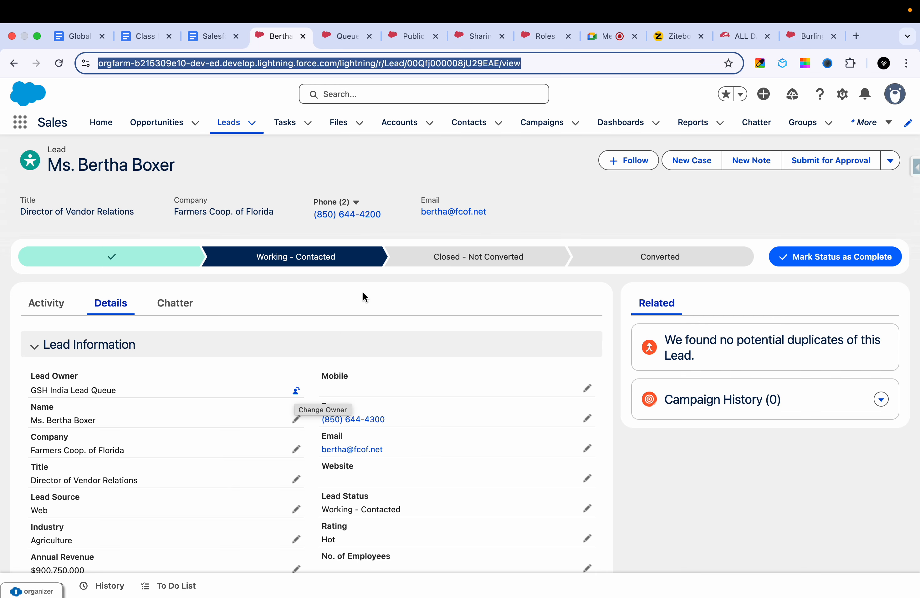
click(342, 36)
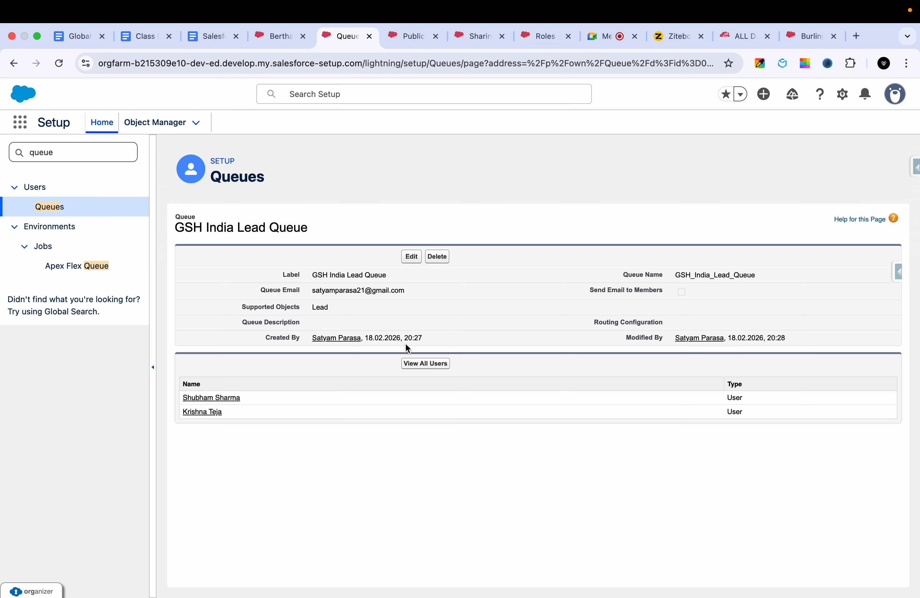
click(649, 40)
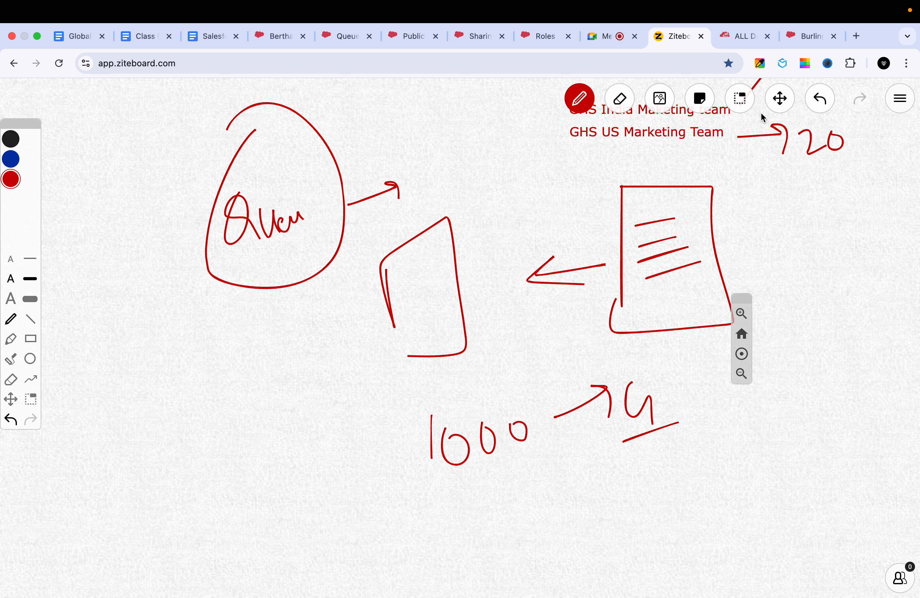
- Add an arrowed note at lower left, extend the open box, and arrow the document to Queue
click(505, 267)
mouse_move(174, 416)
mouse_down()
mouse_move(154, 441)
mouse_move(195, 449)
mouse_up()
mouse_move(217, 412)
mouse_down()
mouse_move(238, 413)
mouse_move(217, 406)
mouse_up()
mouse_move(265, 373)
mouse_down()
mouse_move(303, 347)
mouse_move(263, 361)
mouse_move(284, 381)
mouse_up()
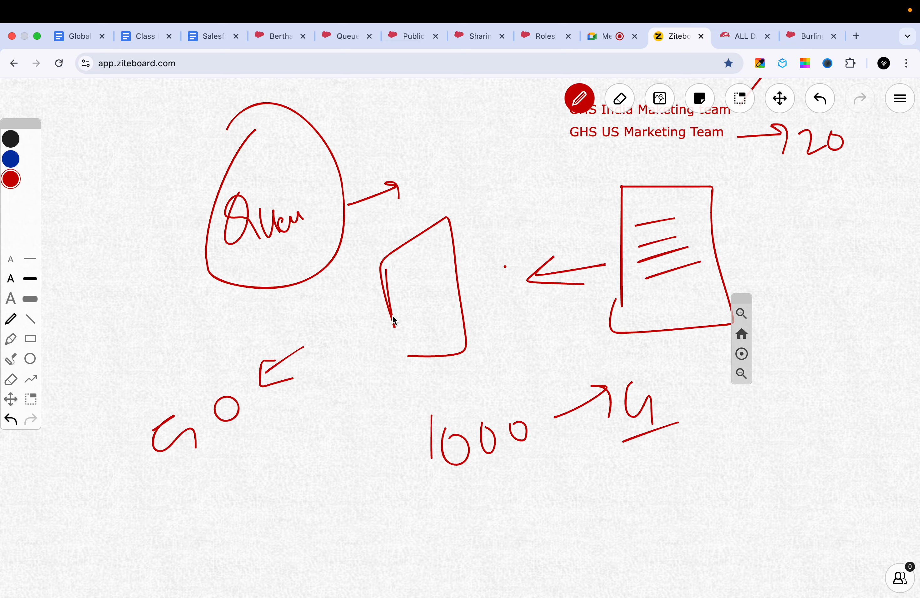
drag(393, 323, 404, 353)
mouse_move(621, 237)
mouse_down()
mouse_move(407, 175)
mouse_move(347, 181)
mouse_move(399, 180)
mouse_up()
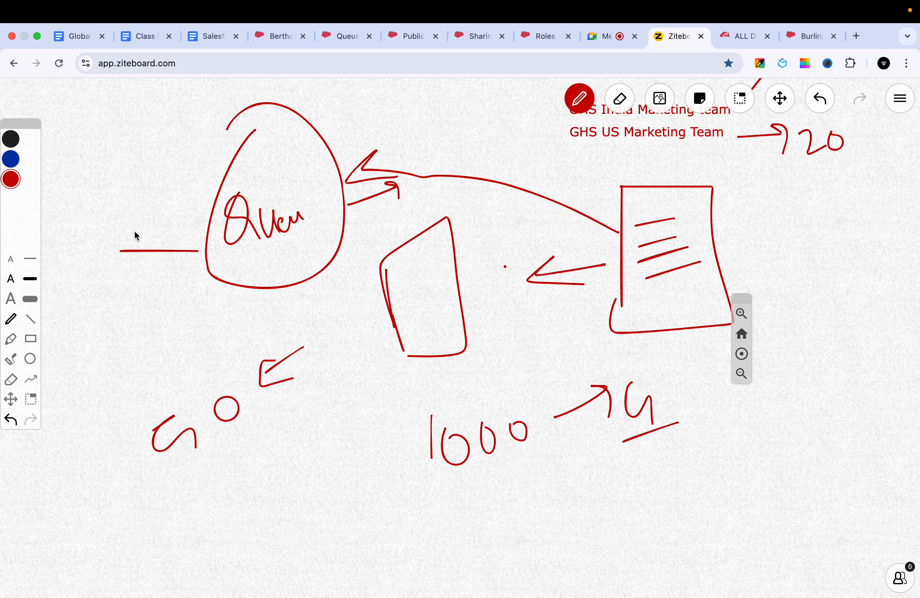
click(276, 36)
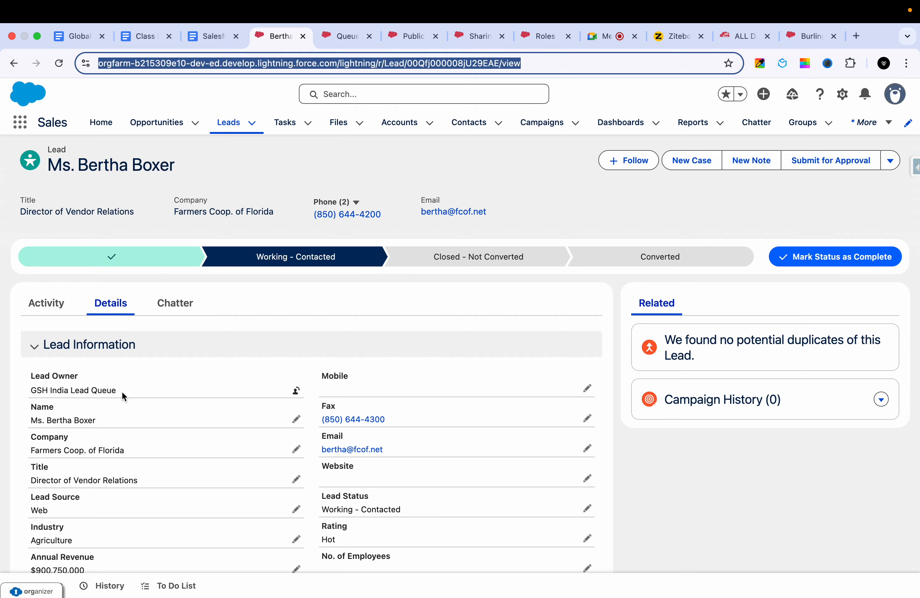
- Select the surname Boxer, then reopen the Change Lead Owner form and start a user search
click(132, 165)
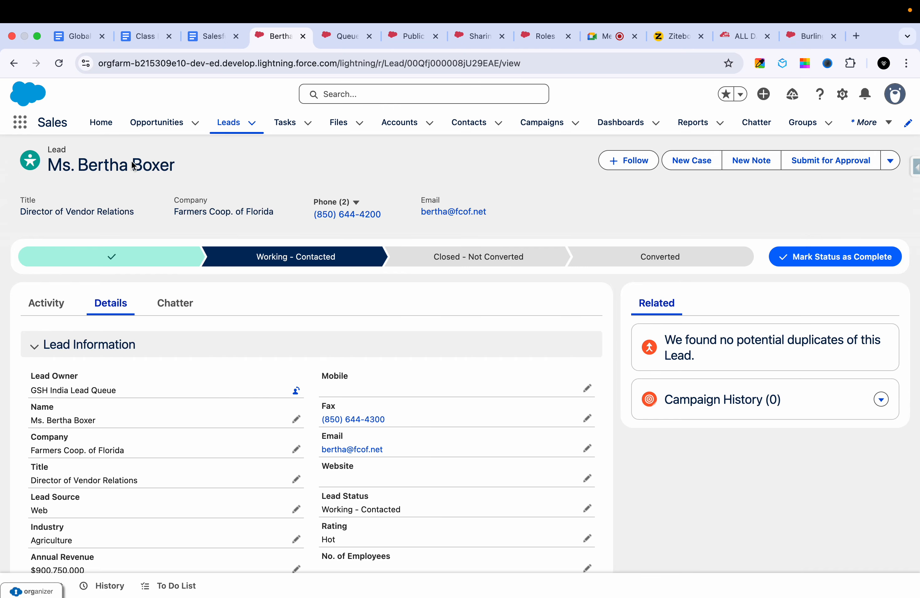
double_click(132, 162)
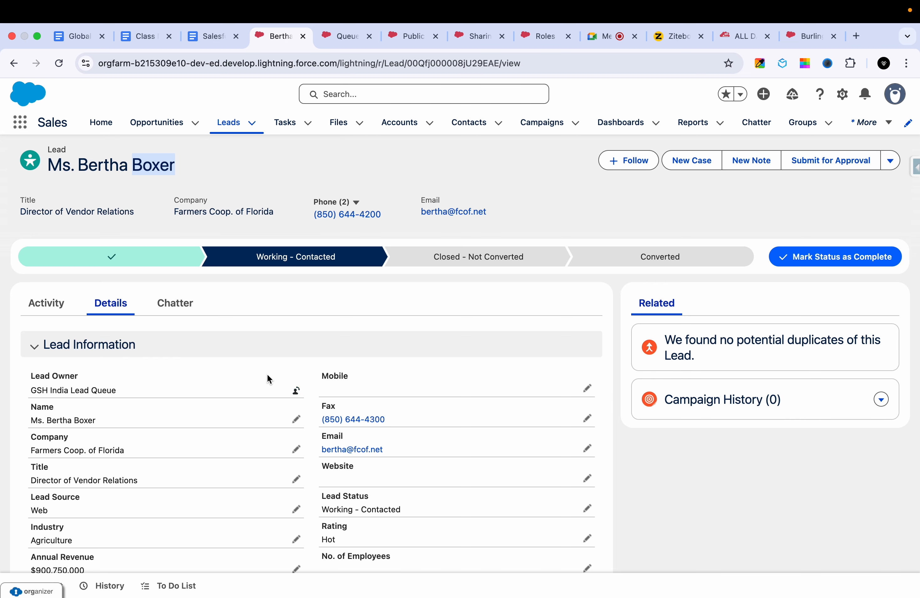
click(296, 390)
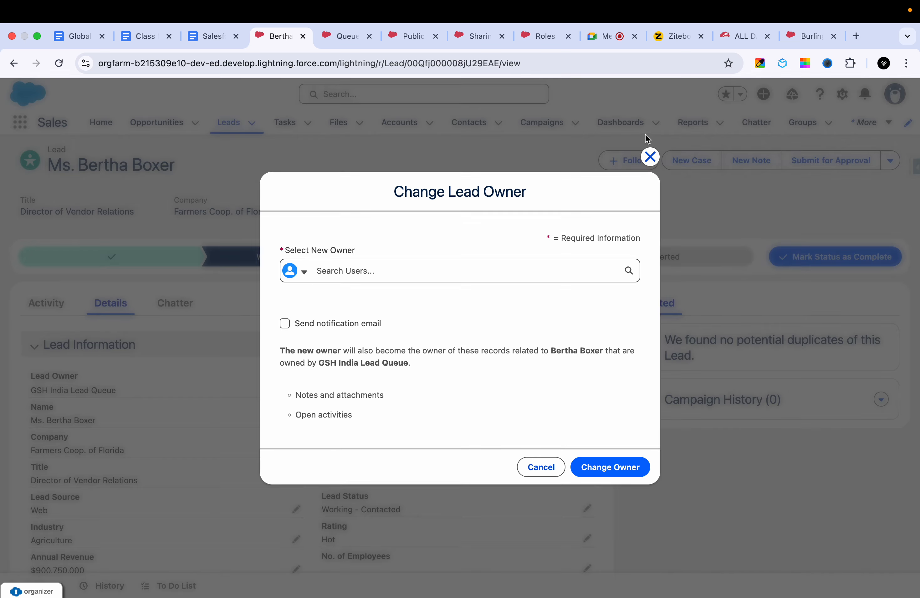
click(650, 157)
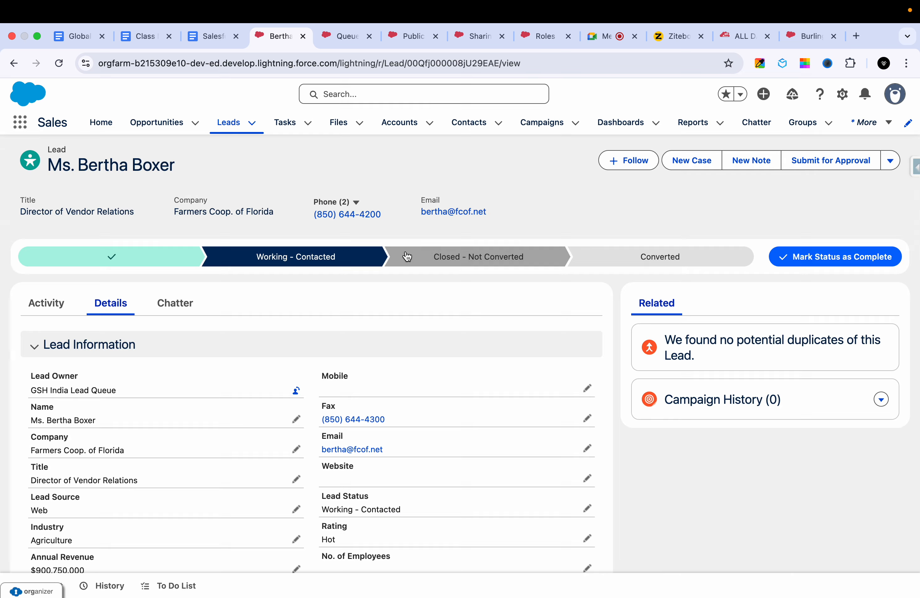
click(296, 391)
click(325, 272)
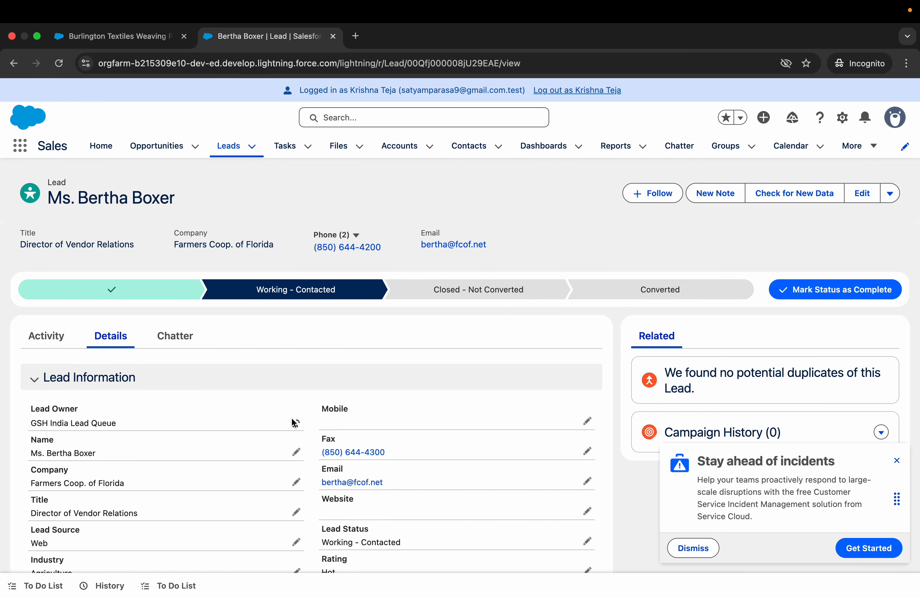
- As the queue member, reassign the Bertha Boxer lead from GSH India Lead Queue to the sales rep
click(292, 420)
click(339, 275)
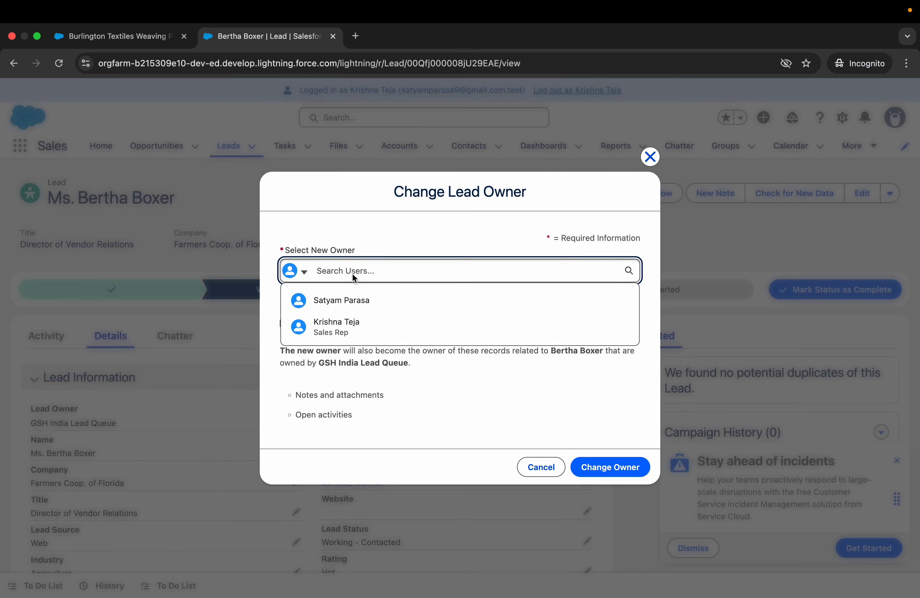
click(337, 325)
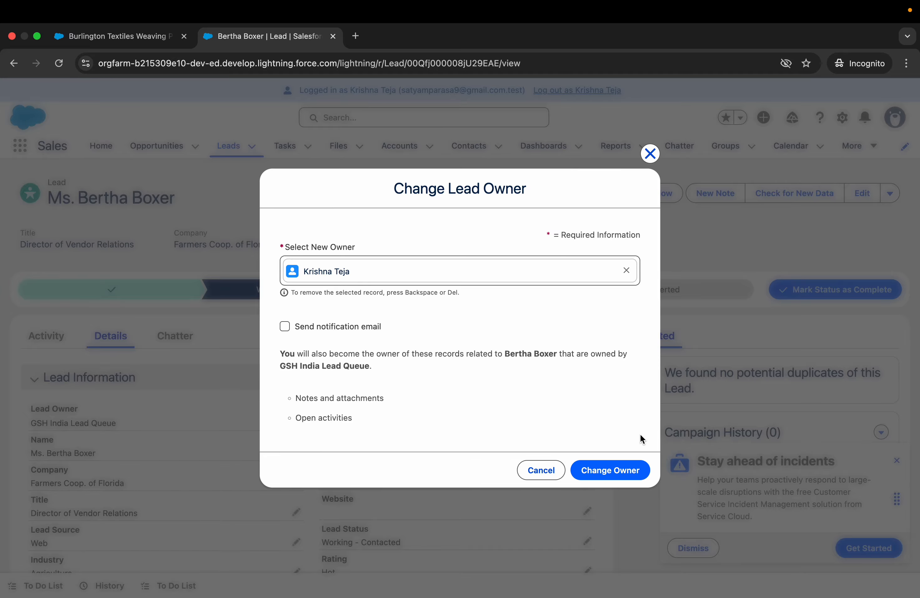
click(615, 471)
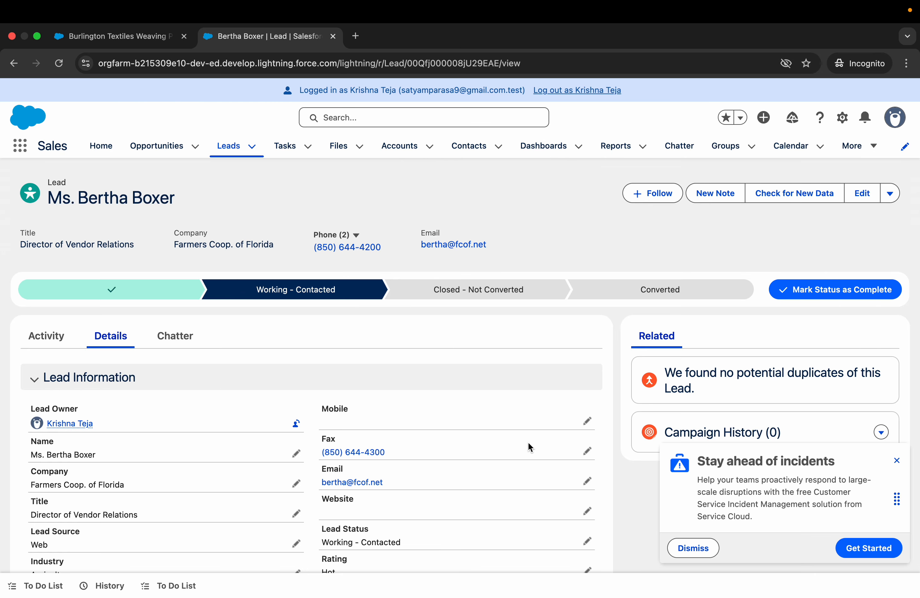
key(ctrl+Left)
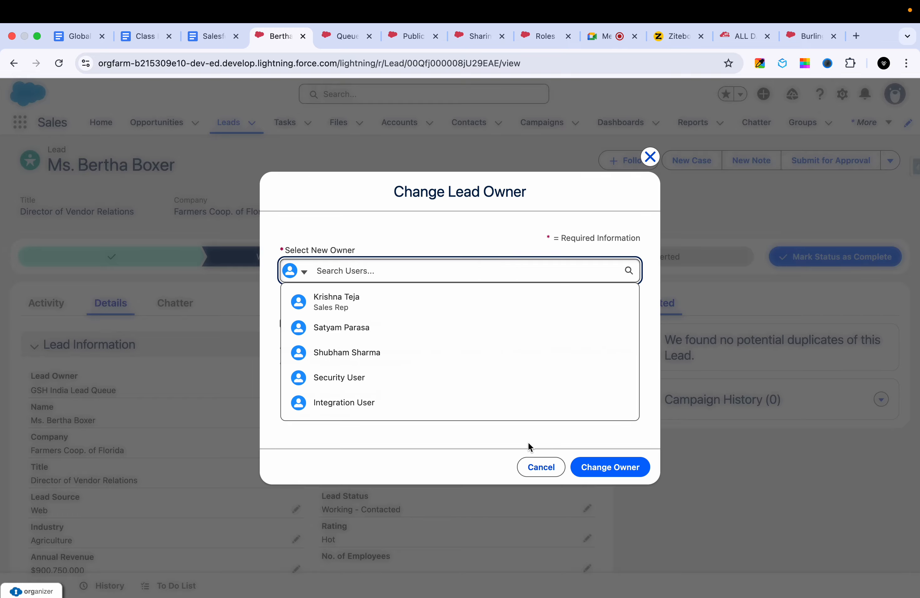
- Cancel the admin's Change Lead Owner dialog and check the owner card in the incognito window
click(549, 471)
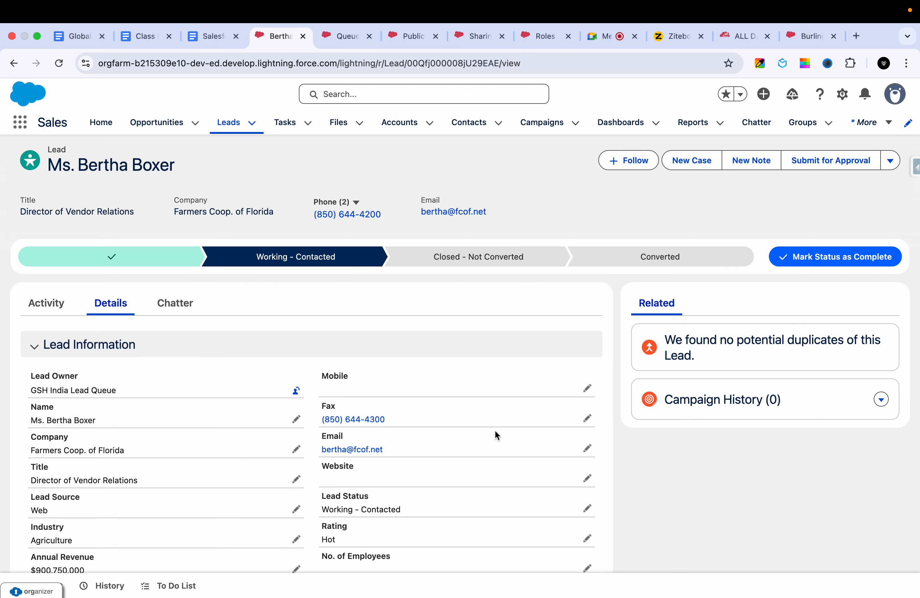
key(ctrl+Right)
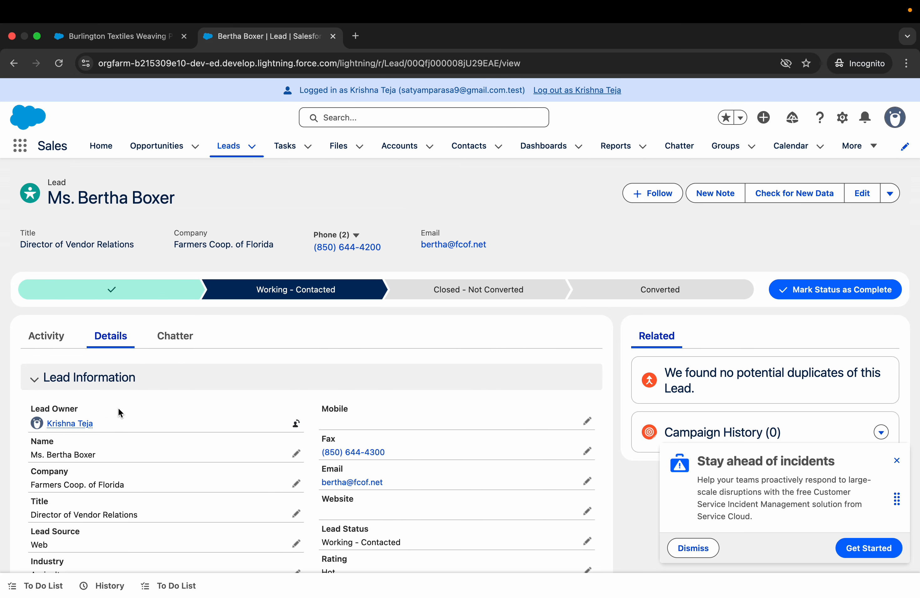
mouse_move(92, 420)
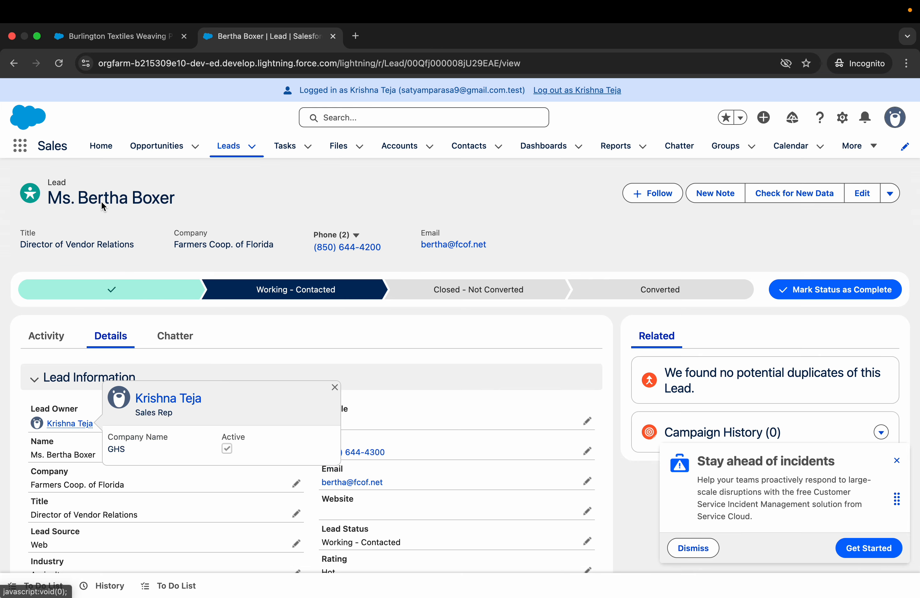
key(ctrl+Left)
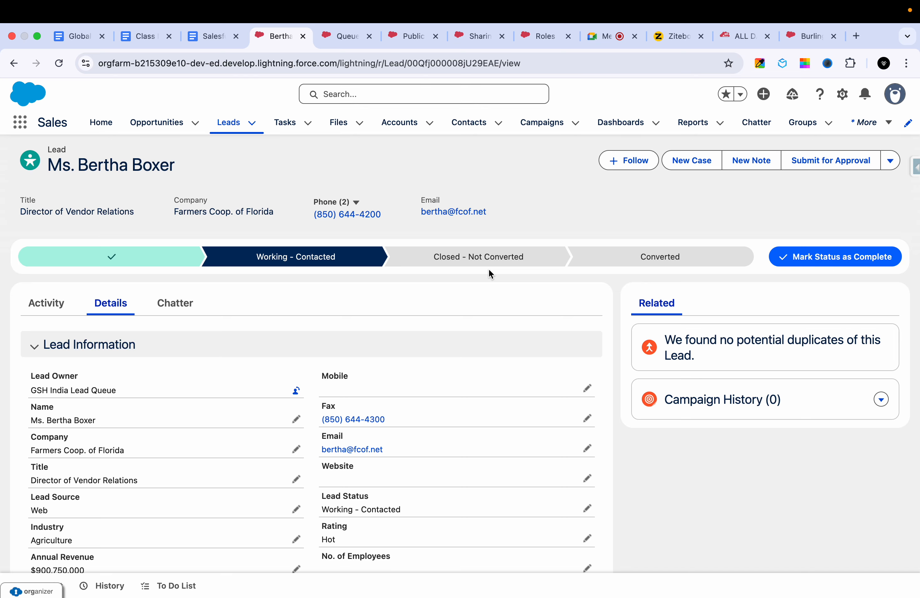
- View the GSH India Lead Queue setup page with its two members and select its name heading
click(356, 35)
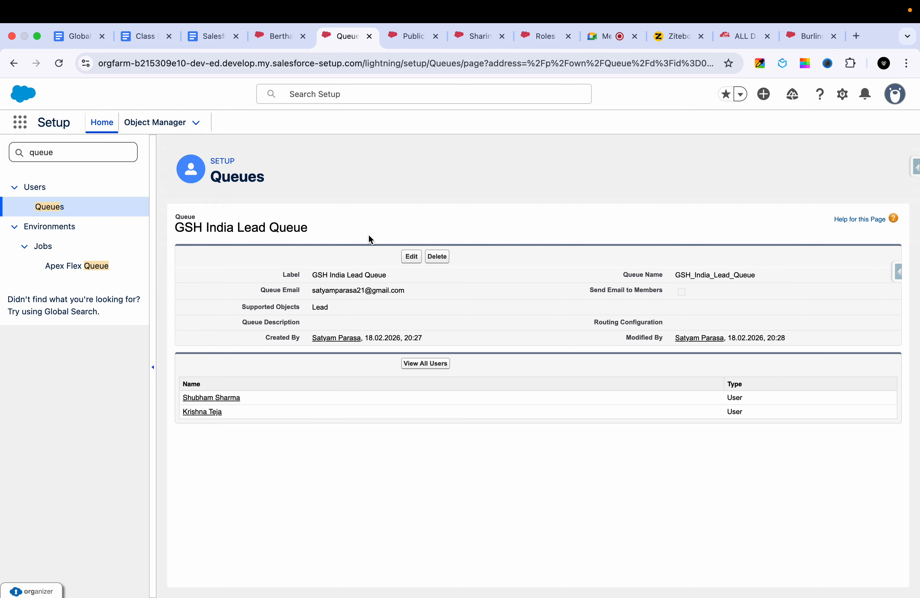
triple_click(234, 227)
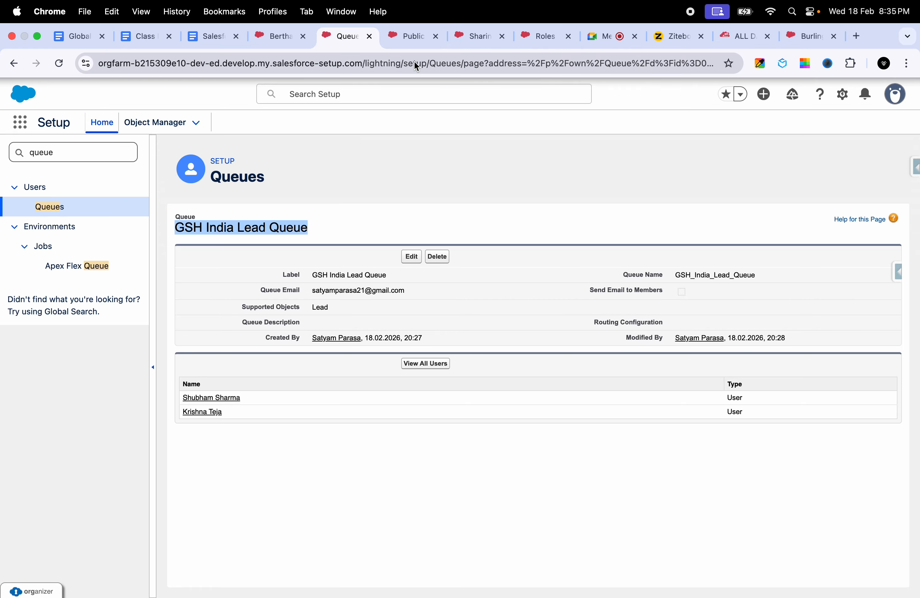
click(217, 38)
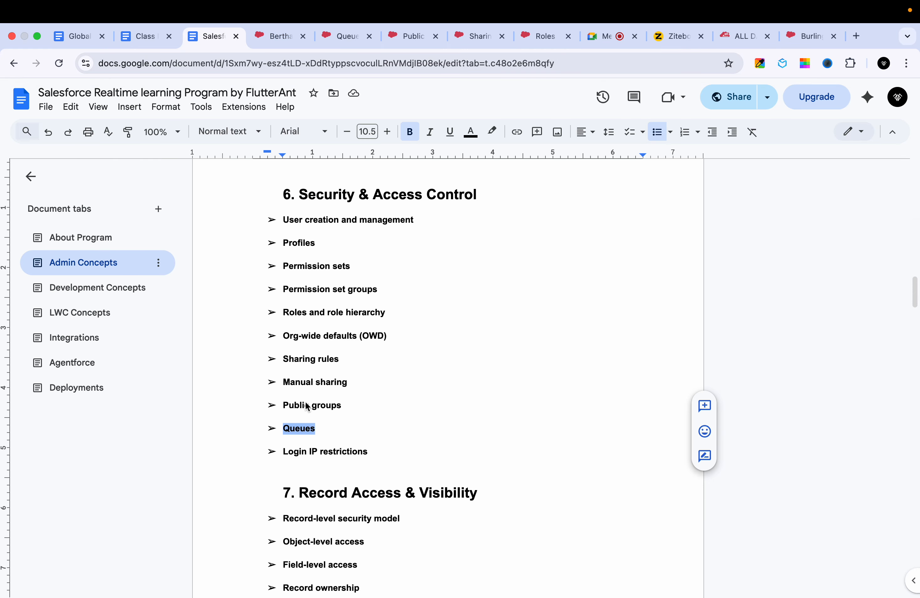
- Move the Login IP restrictions bullet to just after Permission set groups
drag(284, 452, 288, 471)
scroll(330, 417, down, 2)
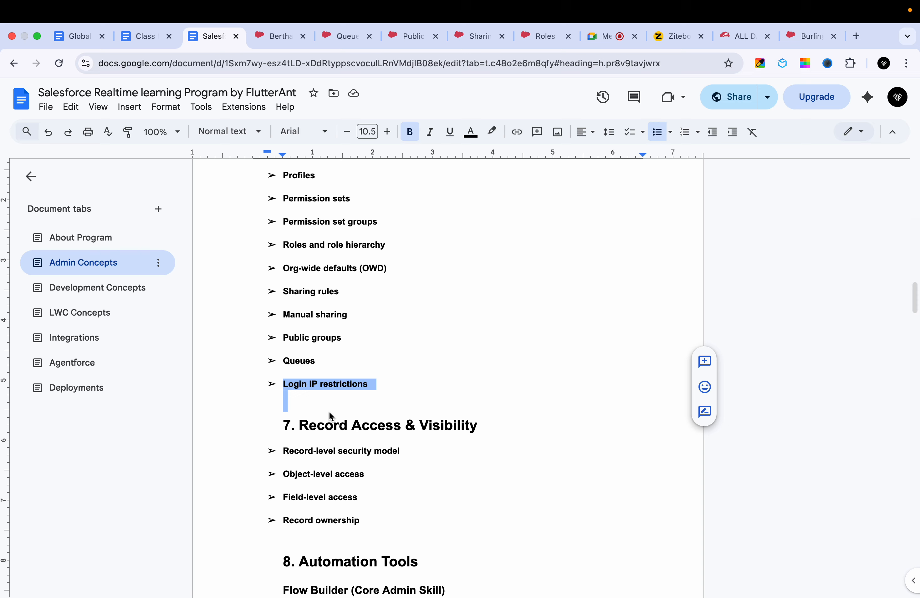
triple_click(336, 381)
scroll(337, 381, down, 1)
click(350, 368)
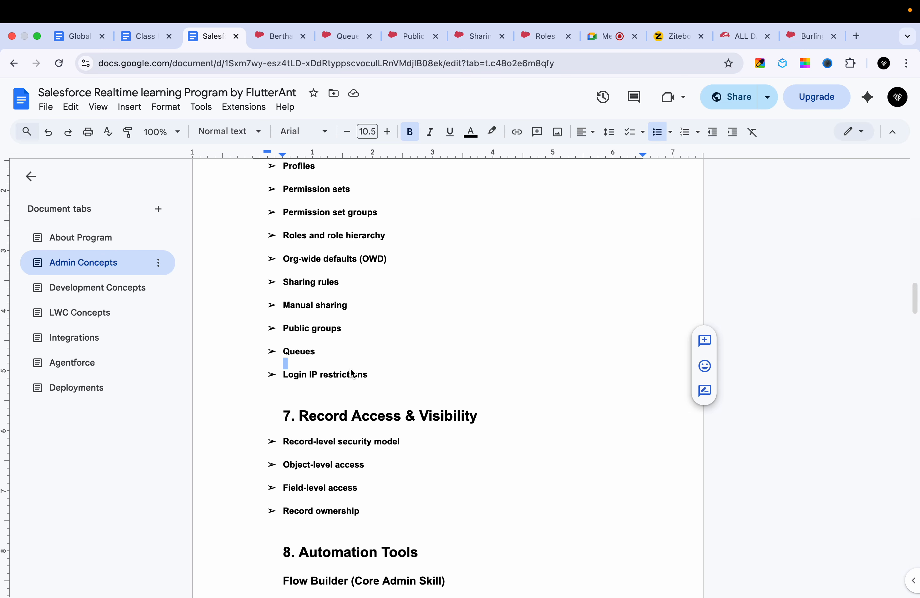
triple_click(336, 375)
scroll(338, 382, down, 2)
click(379, 309)
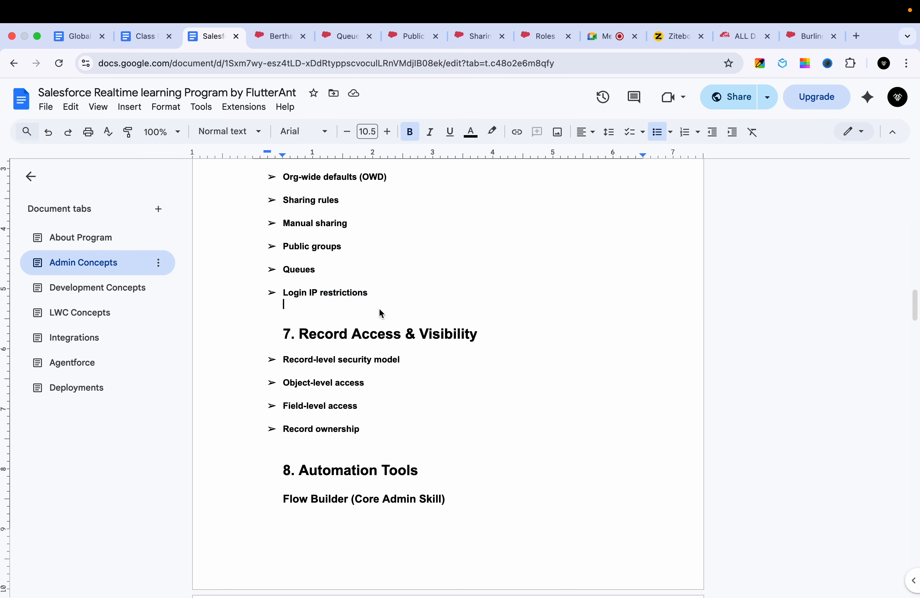
triple_click(335, 295)
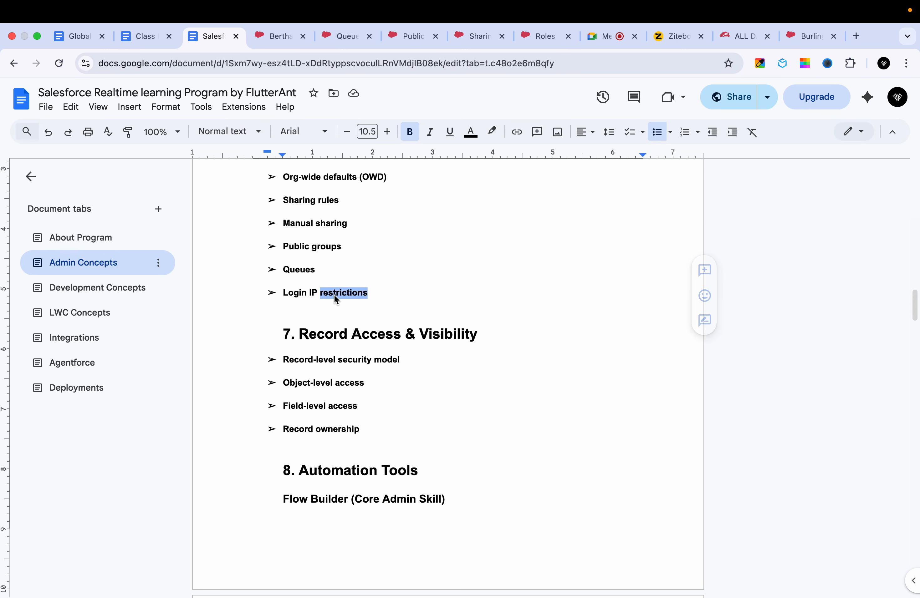
scroll(378, 291, up, 5)
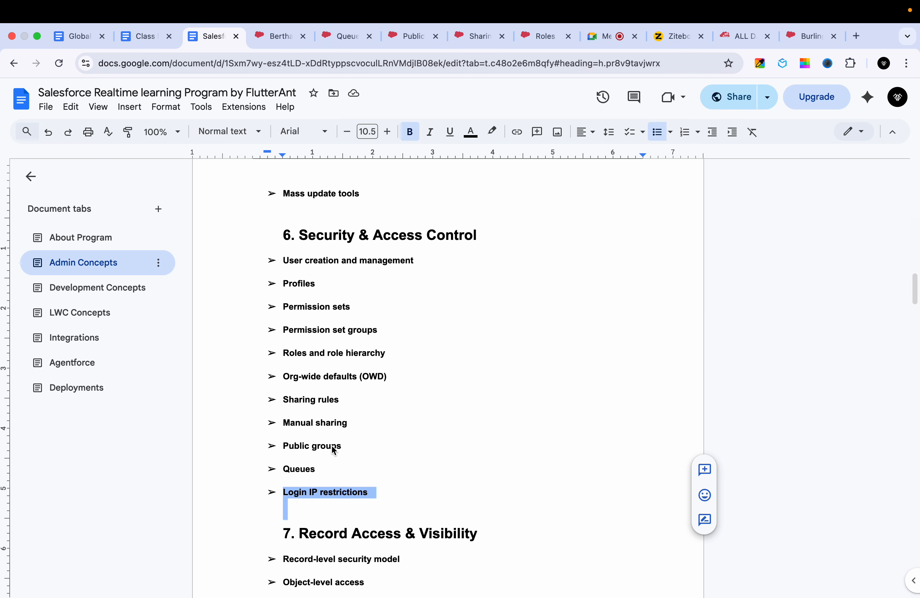
key(ctrl+x)
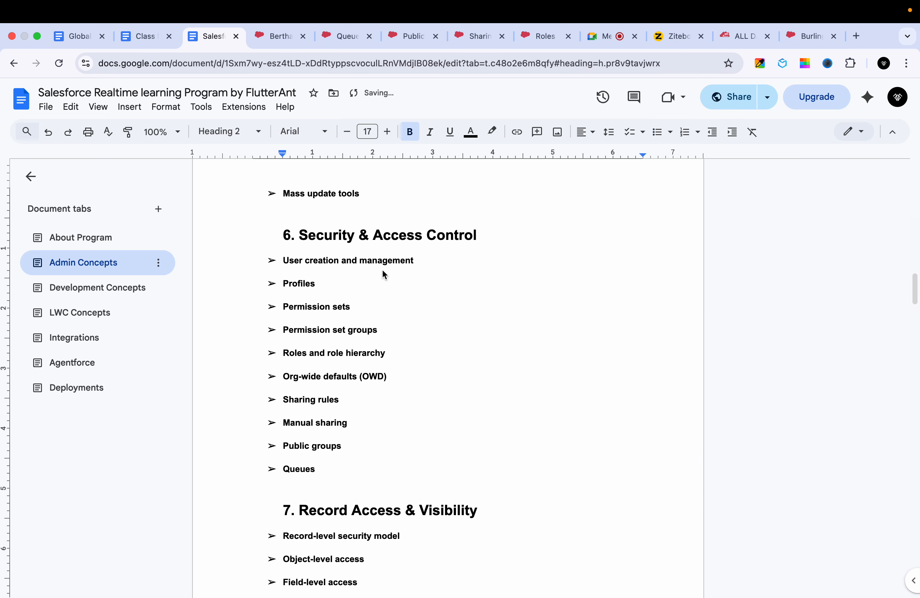
click(337, 290)
click(359, 307)
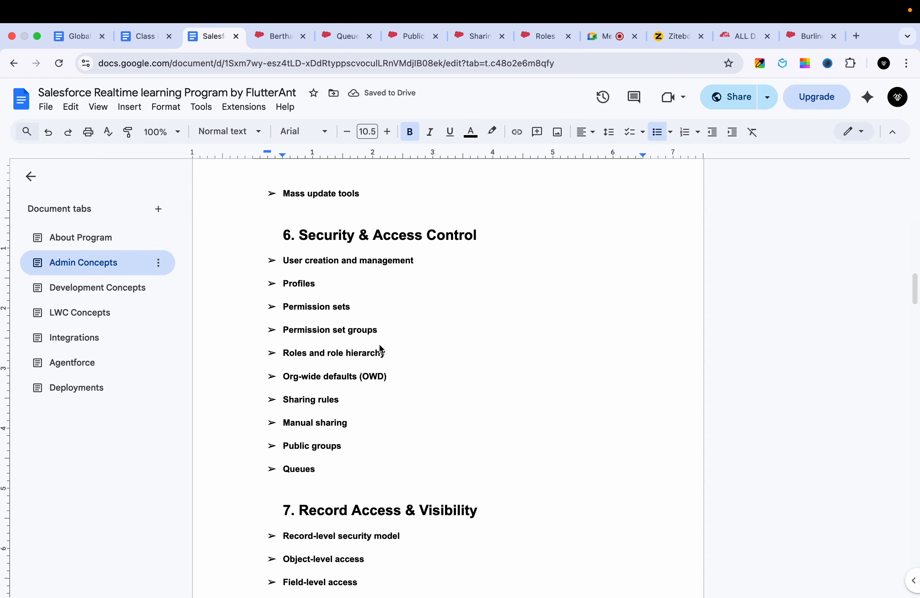
scroll(379, 344, down, 1)
click(405, 321)
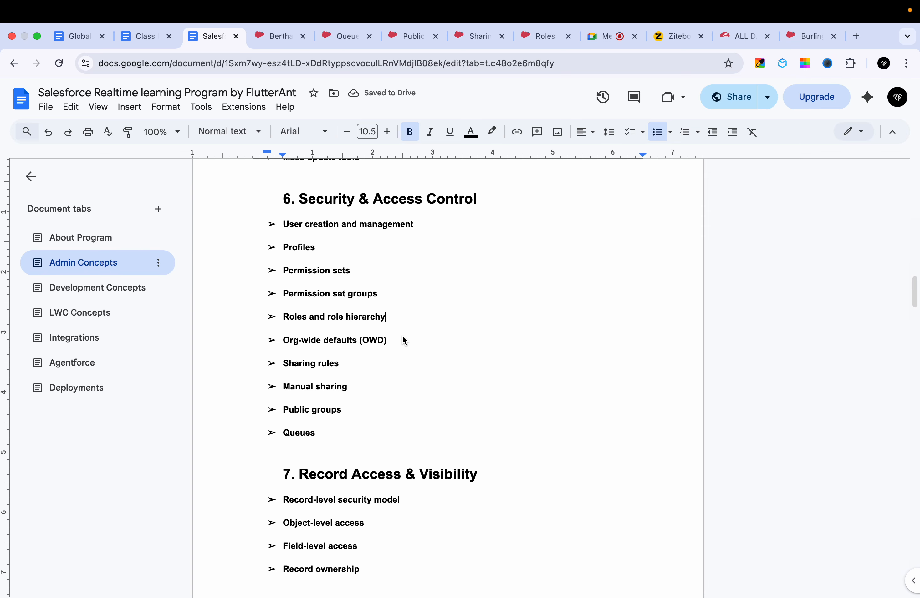
click(375, 294)
key(Return)
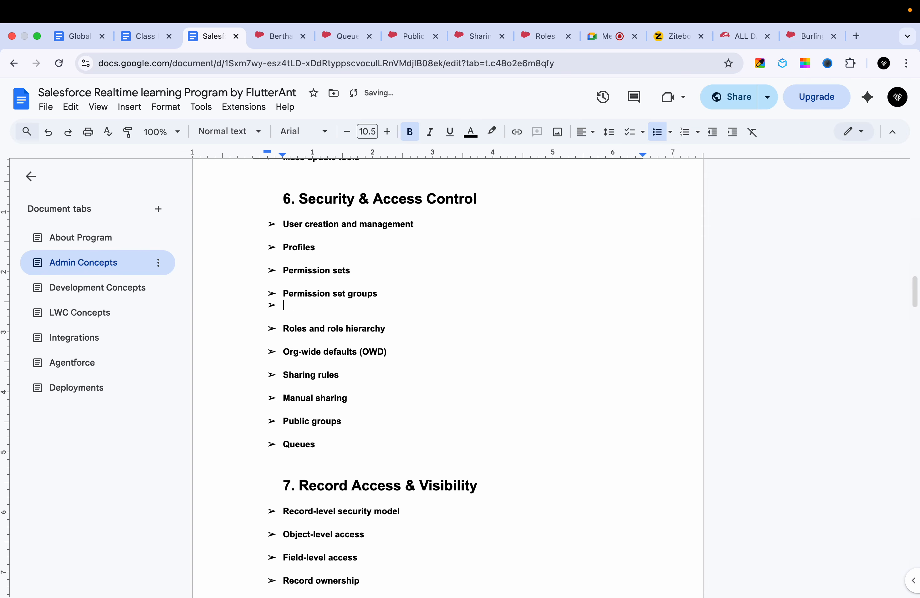
key(super+v)
key(BackSpace)
key(BackSpace)
key(BackSpace)
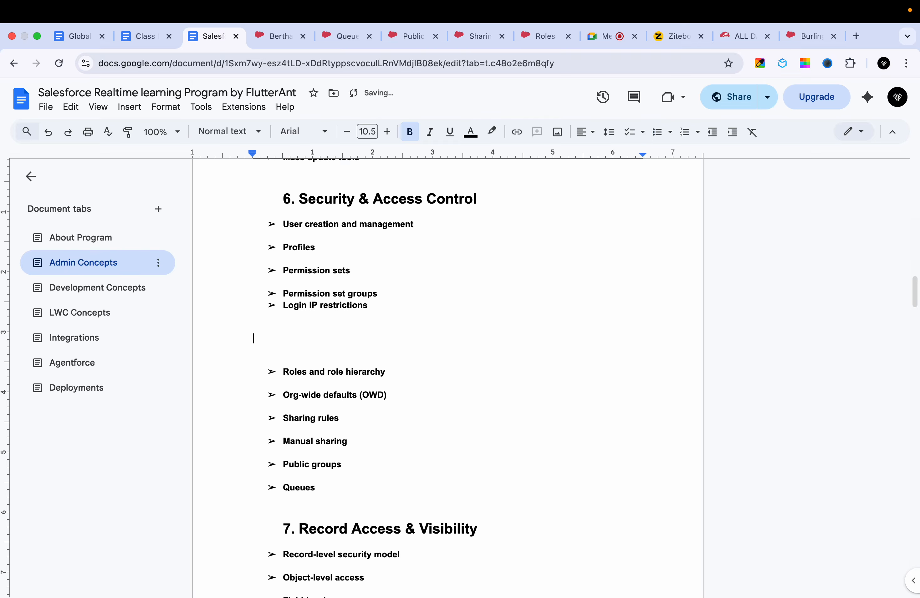
- Cut Roles and role hierarchy through Queues and paste them after Record ownership in section 7
scroll(333, 470, down, 3)
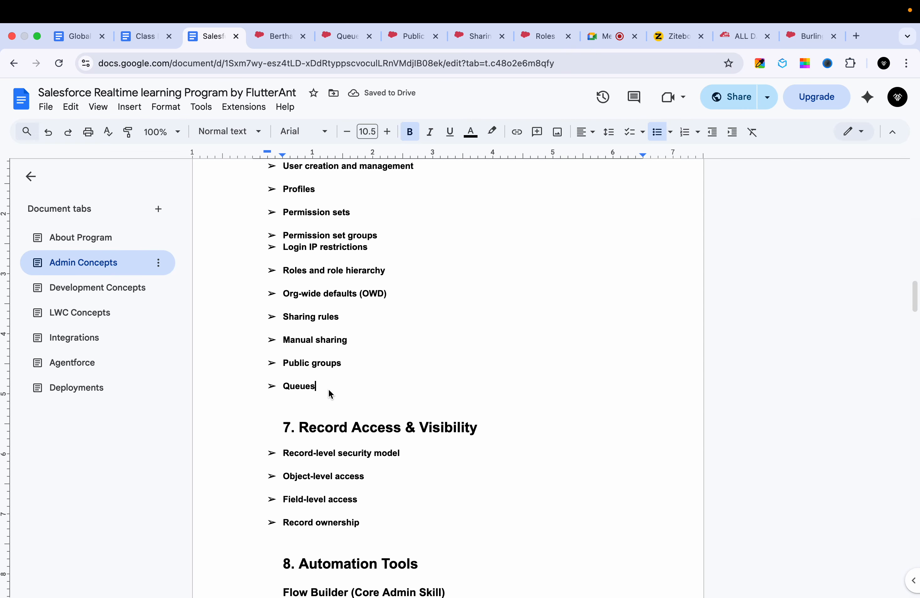
drag(330, 388, 288, 268)
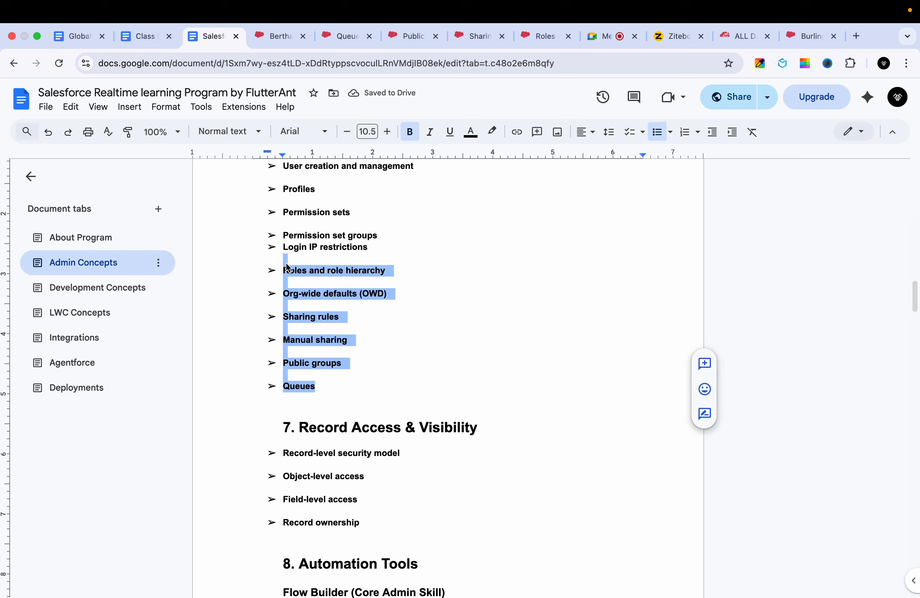
key(BackSpace)
click(271, 270)
key(BackSpace)
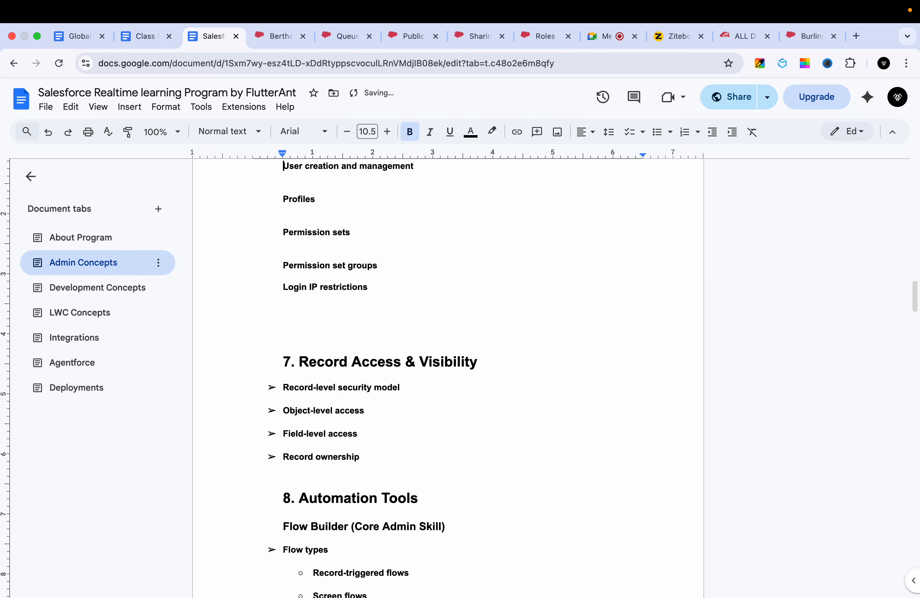
key(super+z)
click(300, 284)
key(BackSpace)
key(BackSpace)
key(BackSpace)
key(BackSpace)
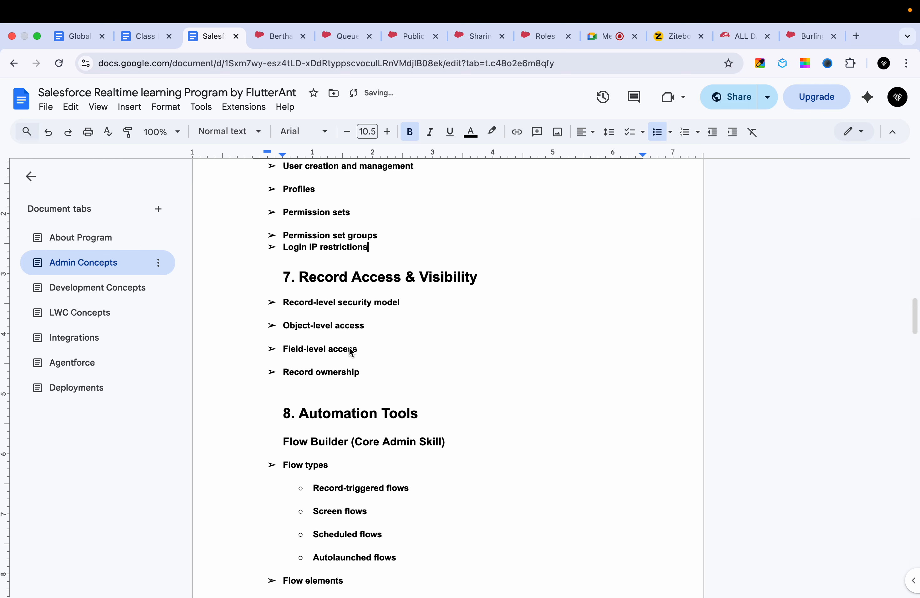
click(367, 365)
key(Return)
key(super+v)
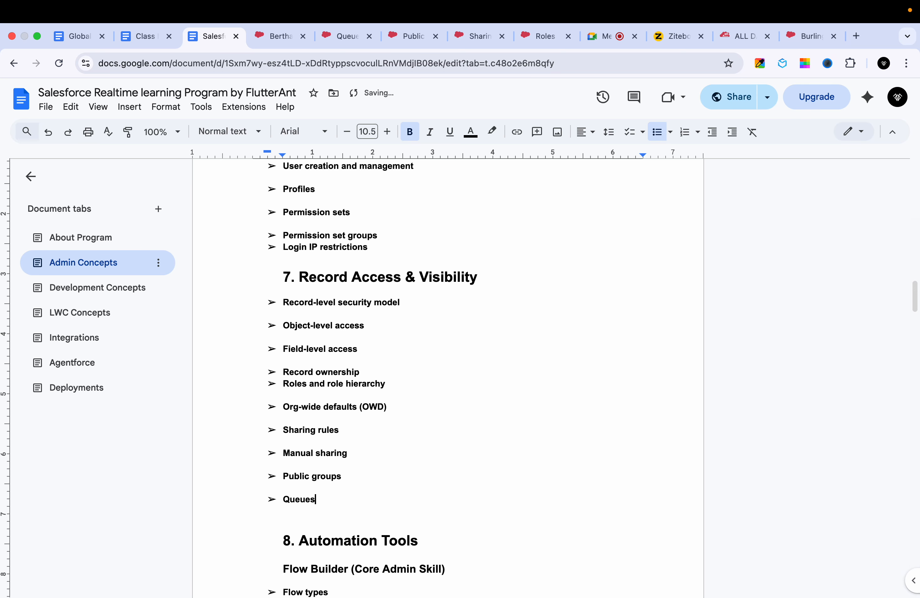
key(shift+Return)
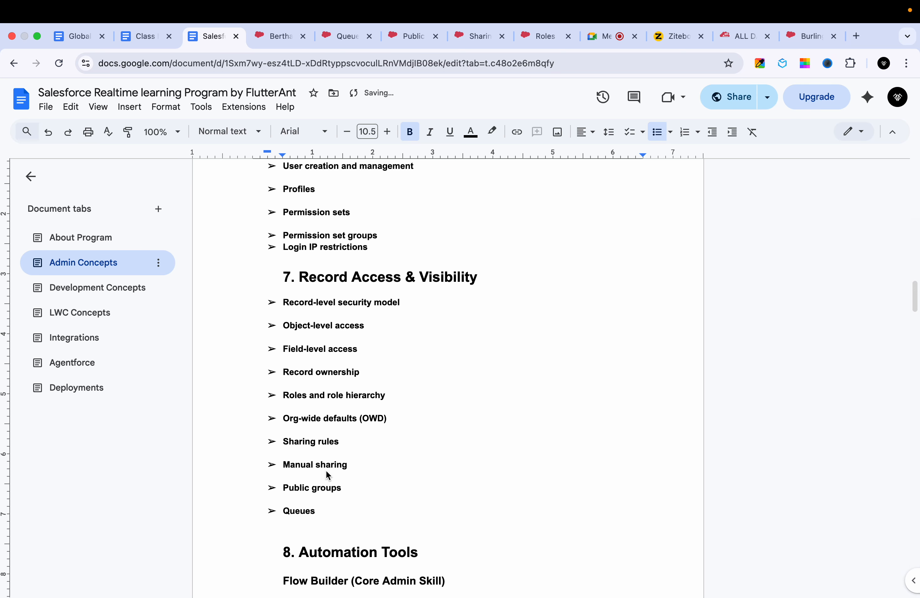